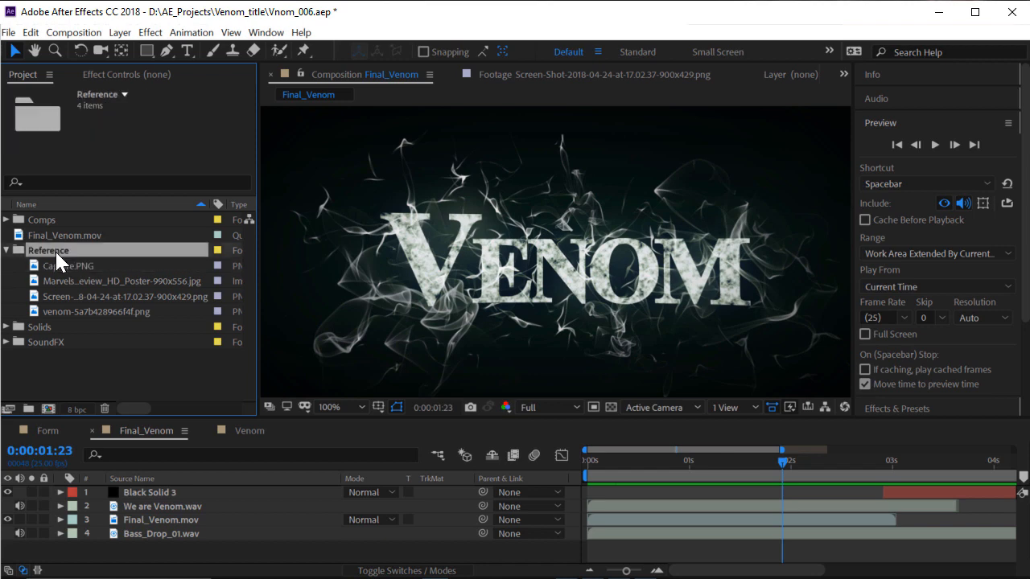
# Study the Marvels poster and Capture.PNG VENOM references, then return to Final_Venom and collapse the Reference folder
pyautogui.doubleClick(101, 281)
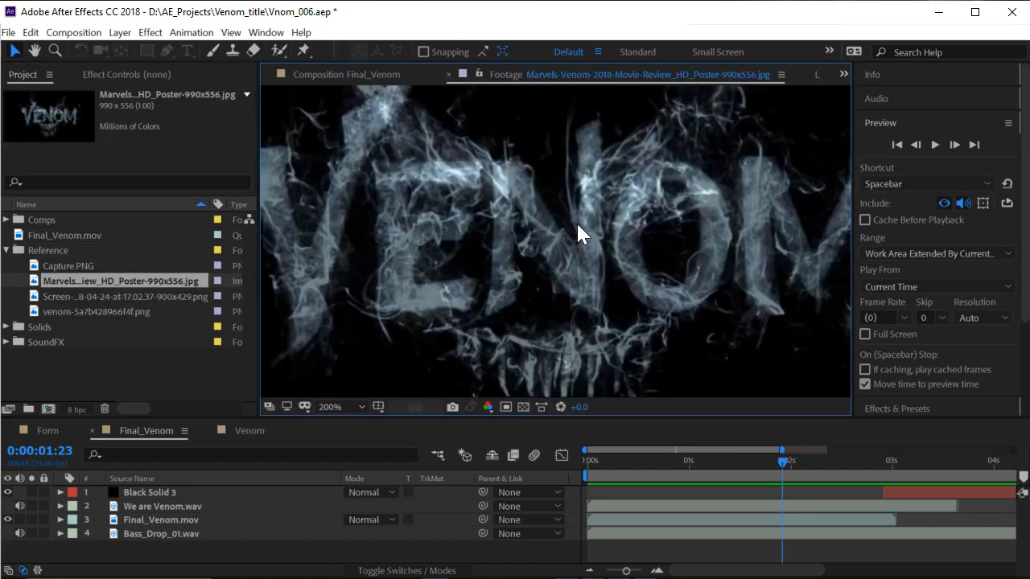
pyautogui.doubleClick(88, 266)
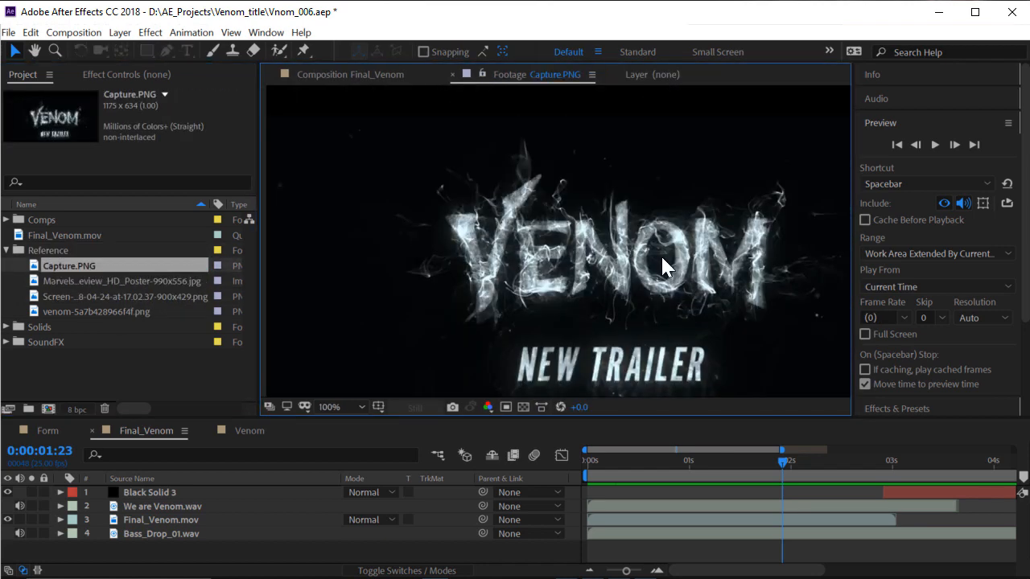
pyautogui.scroll(3, 660, 255)
pyautogui.scroll(-4, 658, 240)
pyautogui.scroll(2, 690, 274)
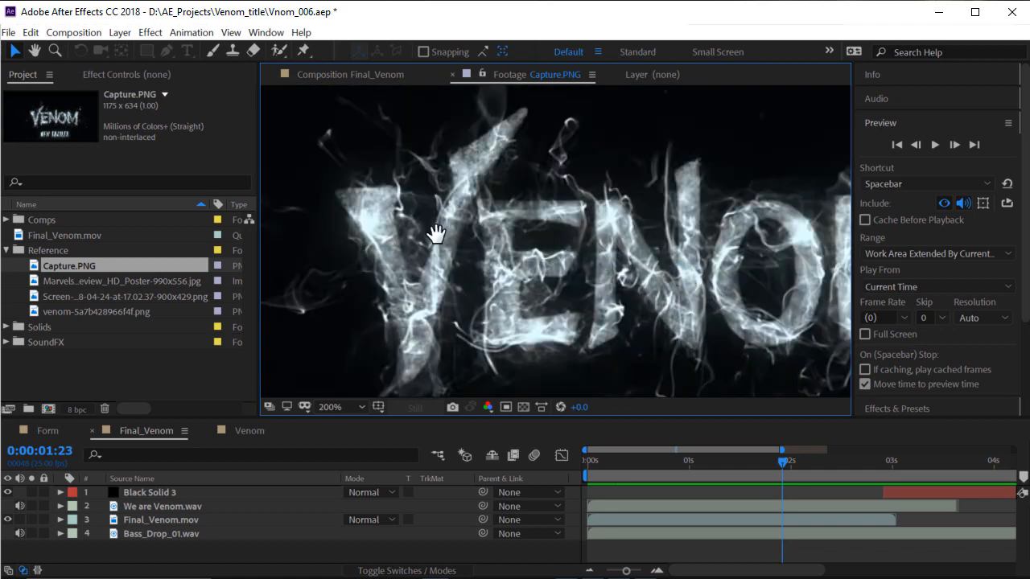
pyautogui.moveTo(437, 231); pyautogui.dragTo(564, 225)
pyautogui.moveTo(712, 270); pyautogui.dragTo(510, 269)
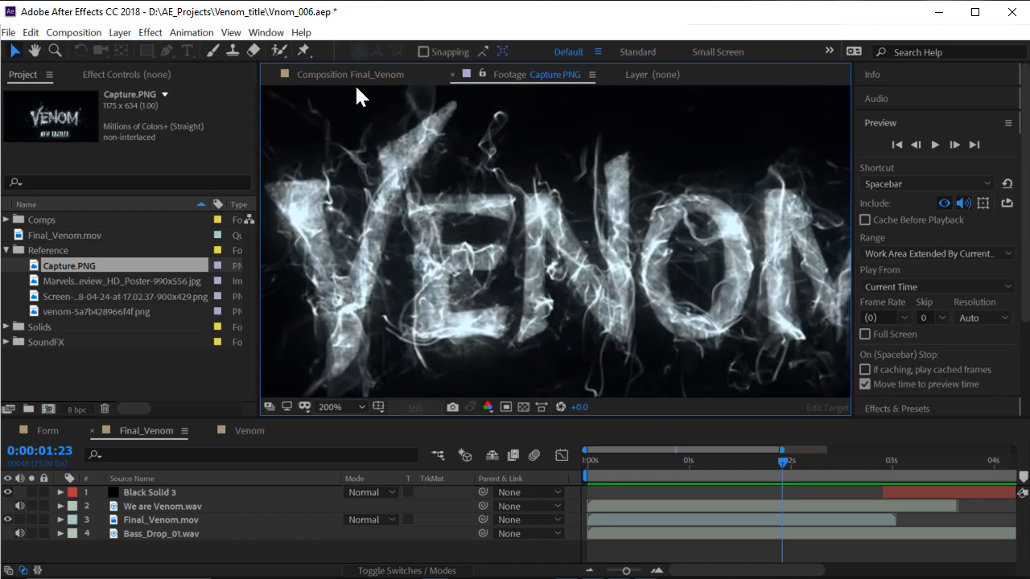
pyautogui.scroll(-2, 642, 254)
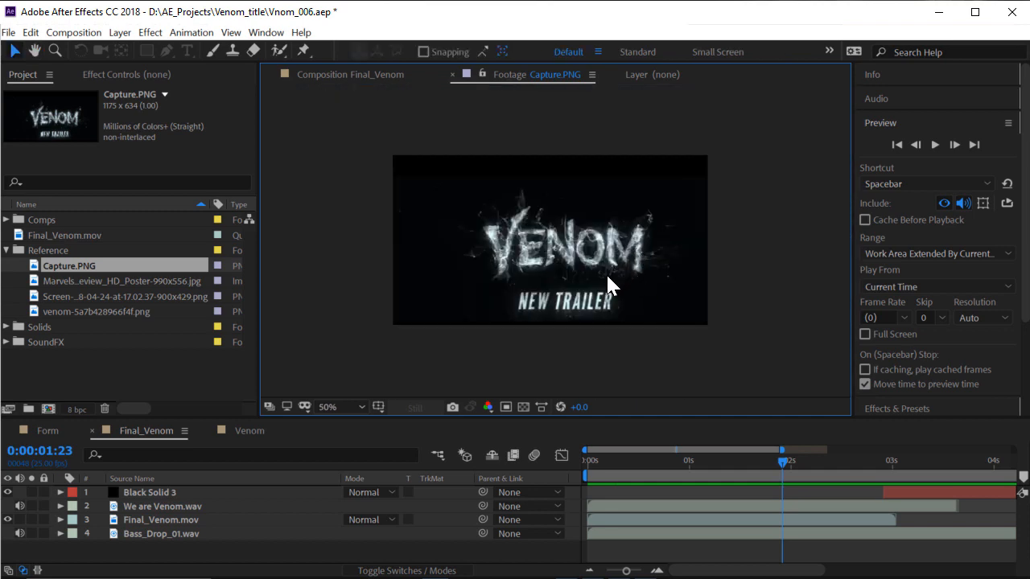
pyautogui.scroll(2, 606, 273)
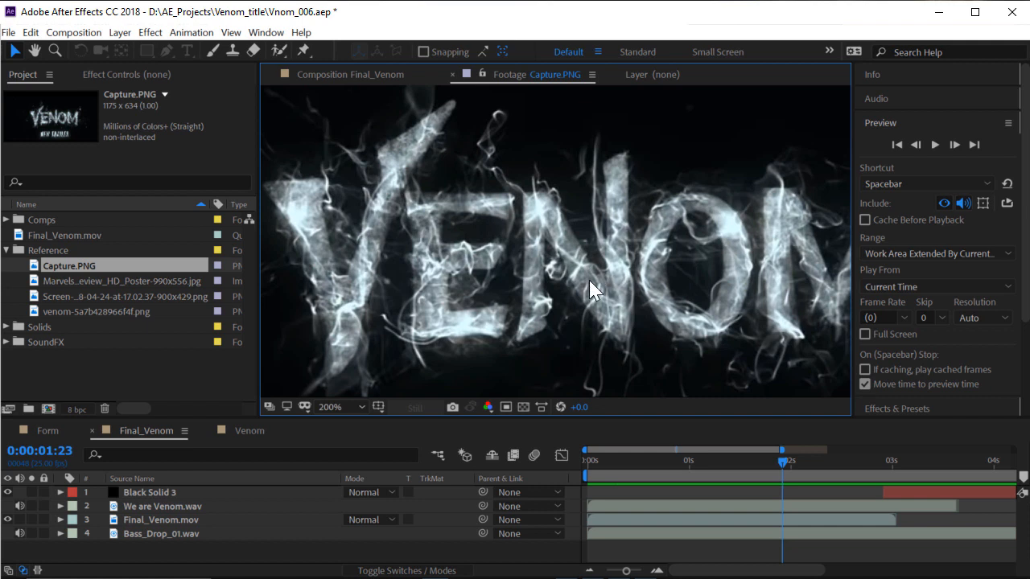
pyautogui.click(359, 71)
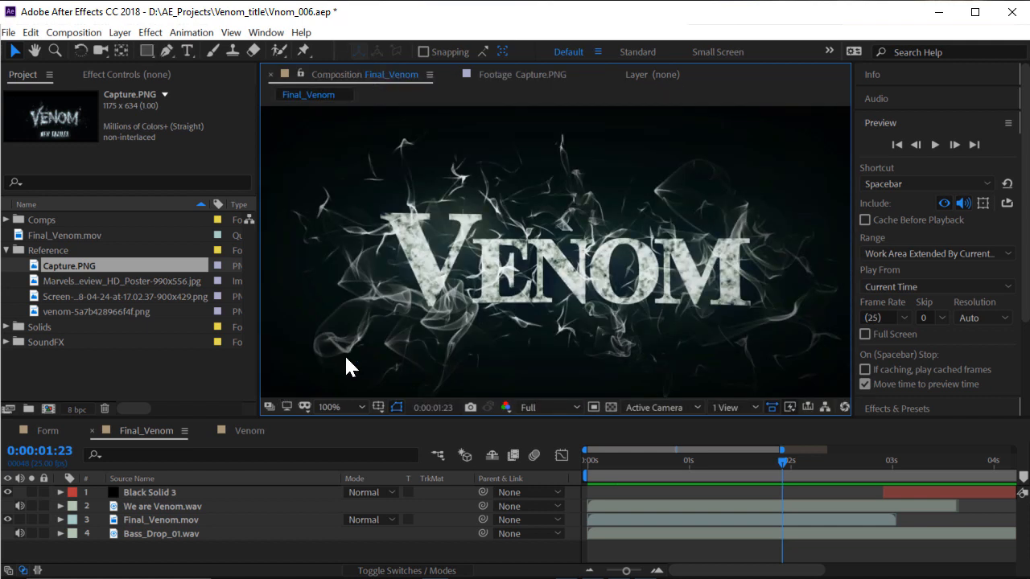
pyautogui.click(123, 343)
pyautogui.click(7, 250)
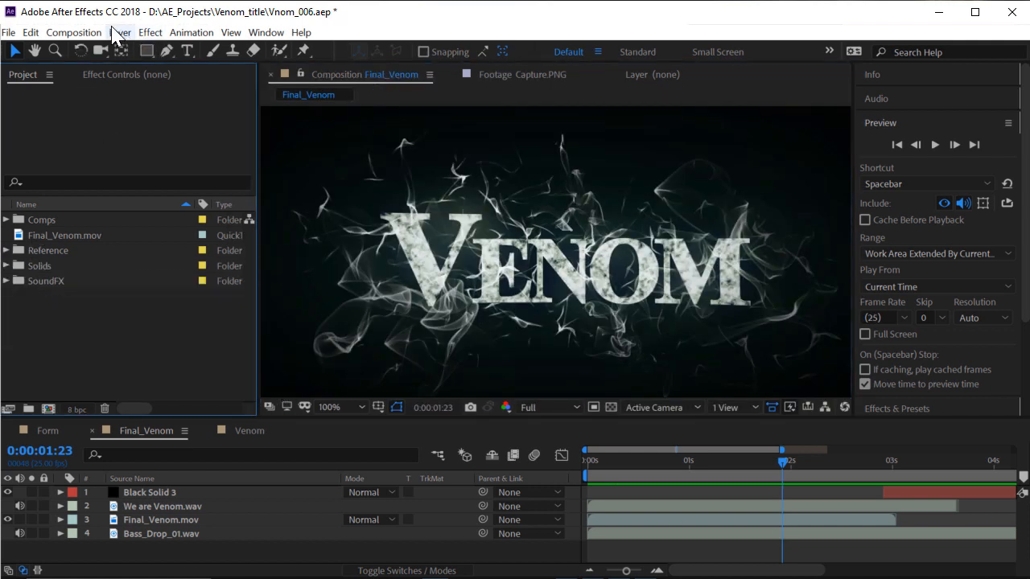
# Create a 1280×720, 25 fps composition named Venom_title lasting 0:00:00:10
pyautogui.click(86, 34)
pyautogui.click(125, 50)
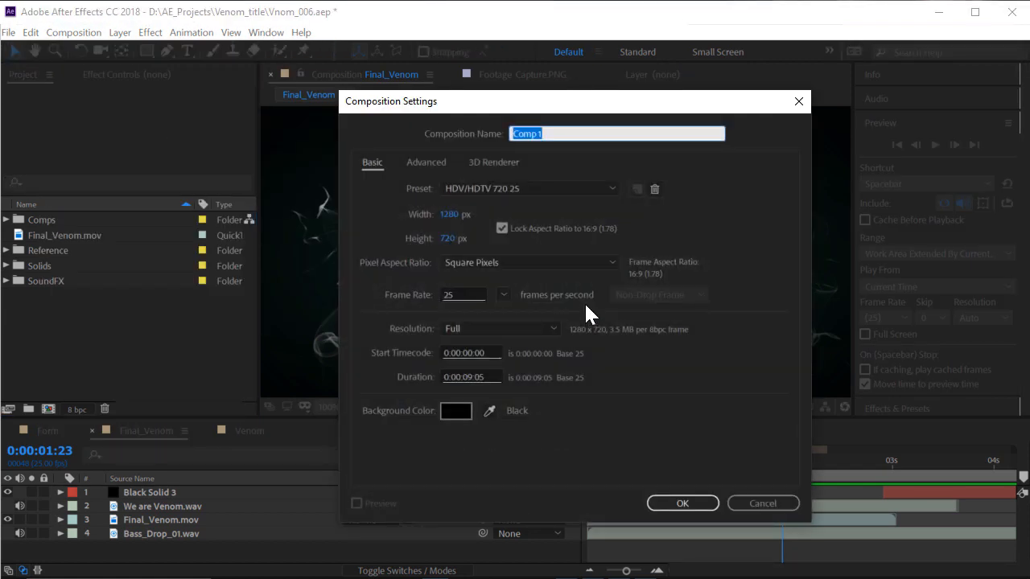
pyautogui.write('Venom_title')
pyautogui.click(409, 218)
pyautogui.click(463, 294)
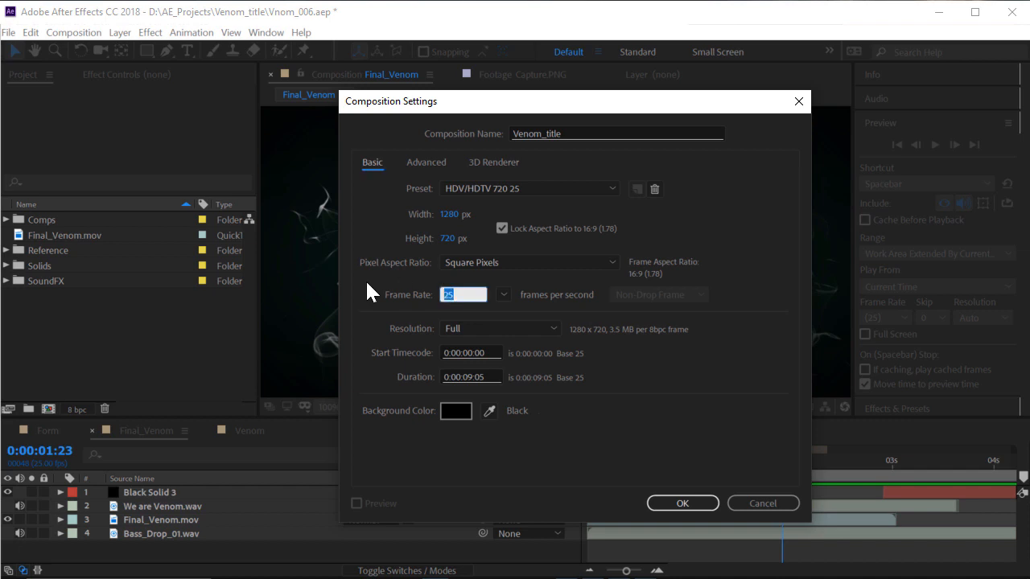
pyautogui.click(496, 376)
pyautogui.write('0:00:0')
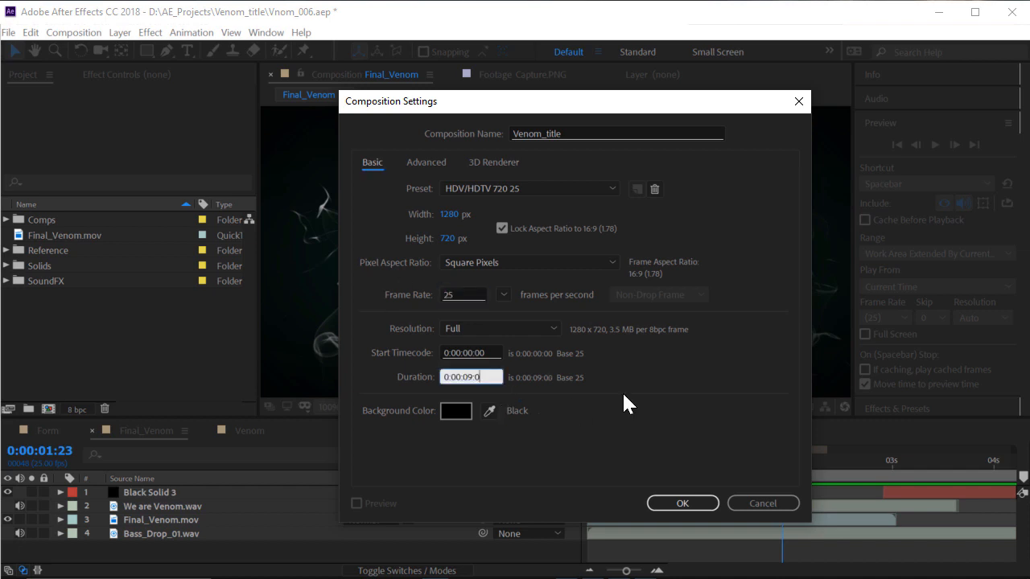
pyautogui.press('BackSpace')
pyautogui.write('10')
pyautogui.press('Return')
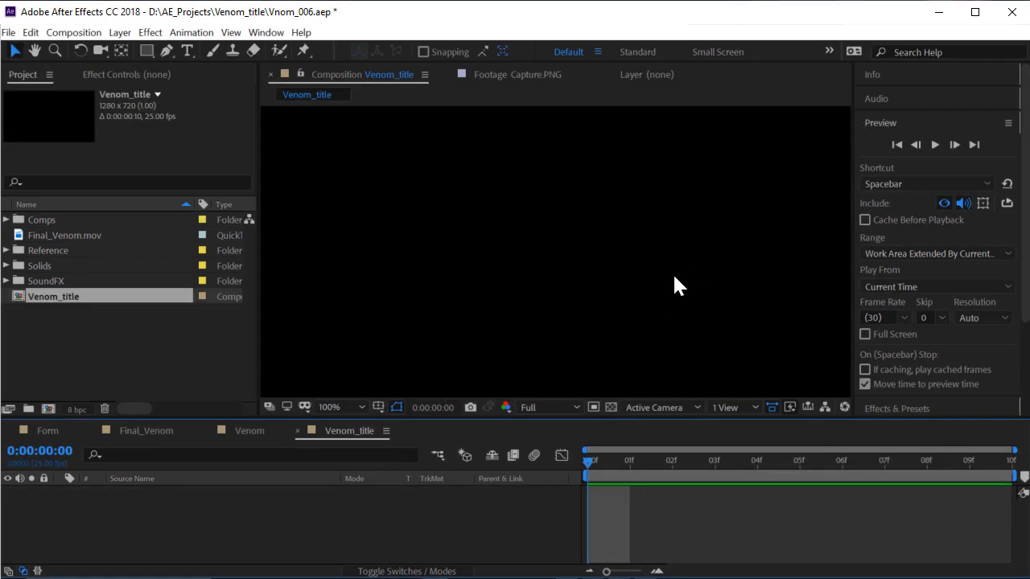
# Change Venom_title's duration in Composition Settings to 0:00:10:10
pyautogui.moveTo(649, 475); pyautogui.dragTo(977, 474)
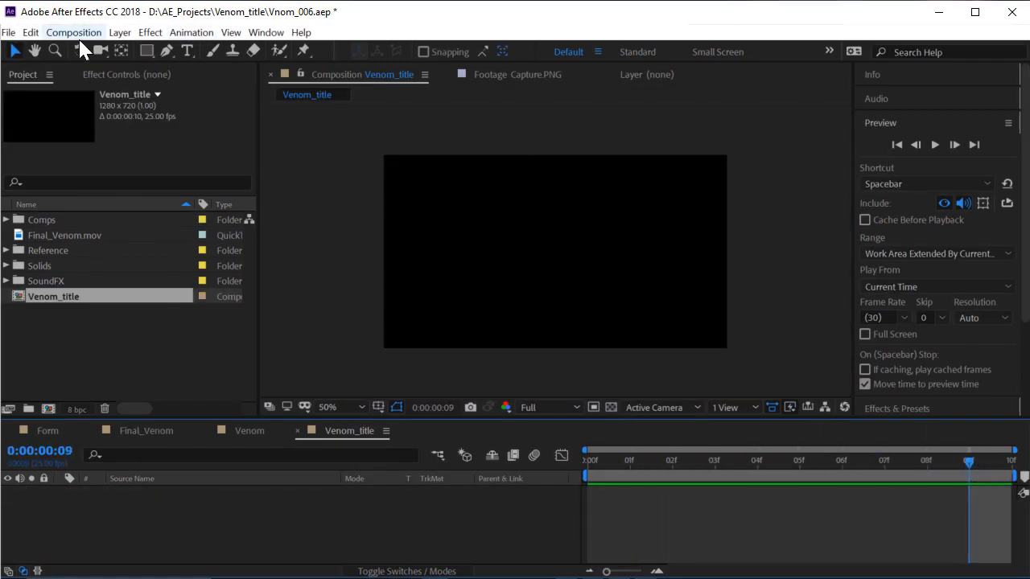
pyautogui.click(74, 32)
pyautogui.click(111, 71)
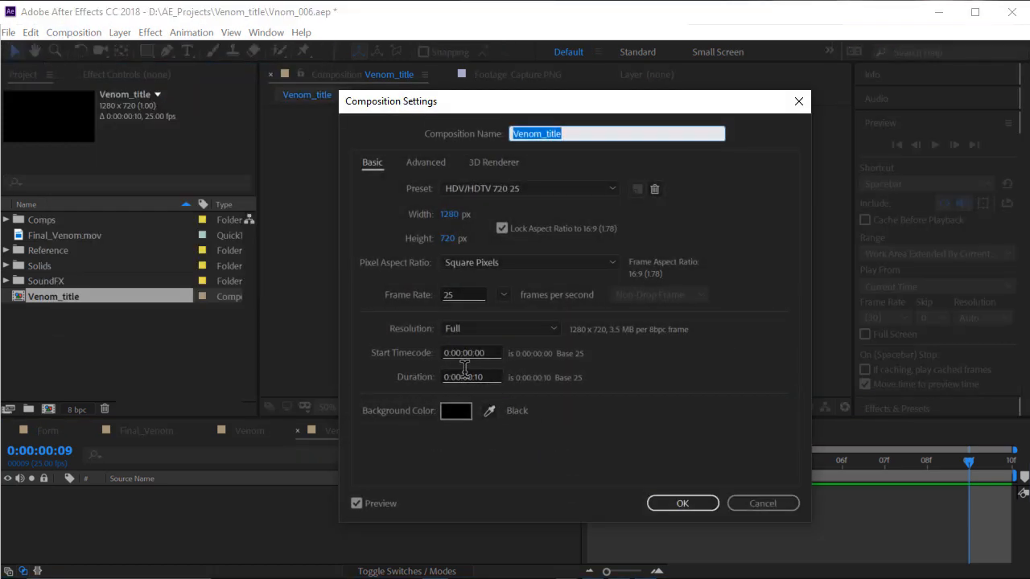
pyautogui.click(464, 373)
pyautogui.press('BackSpace')
pyautogui.write('1')
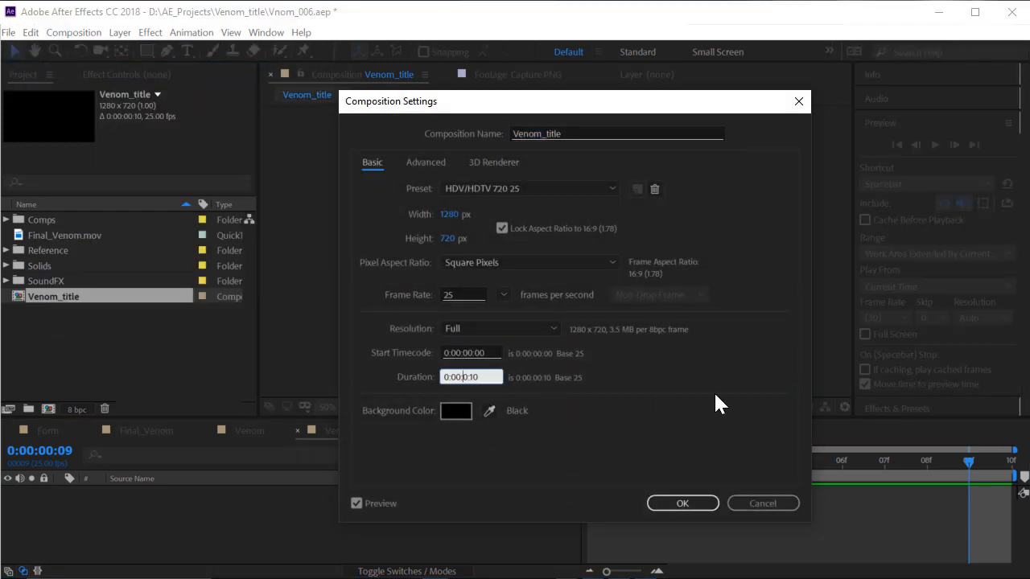
pyautogui.press('Return')
# Zoom the timeline out to the full 10 seconds, return to frame zero, and switch to Venom
pyautogui.scroll(1, 638, 284)
pyautogui.moveTo(715, 477); pyautogui.dragTo(789, 472)
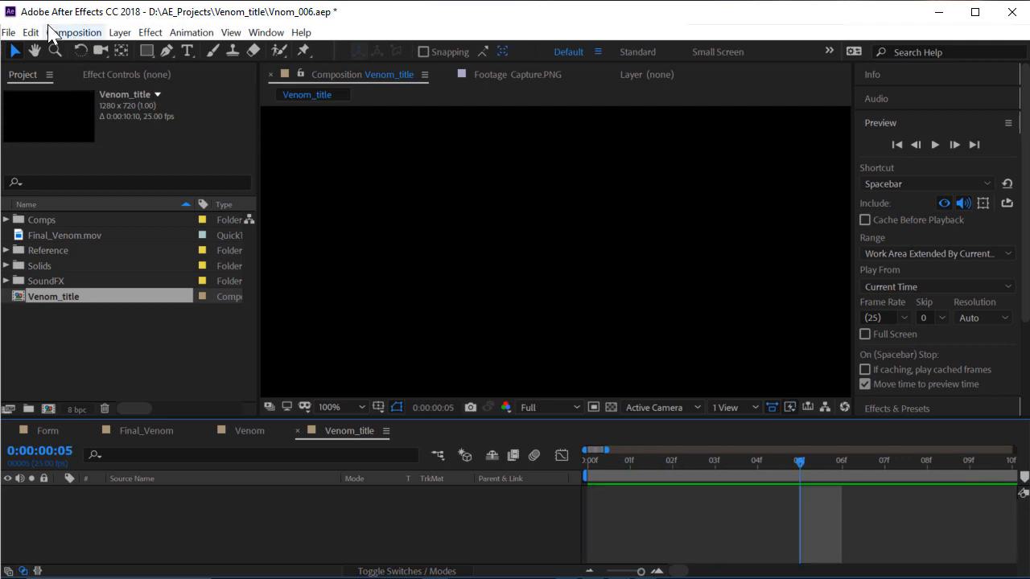
pyautogui.click(71, 33)
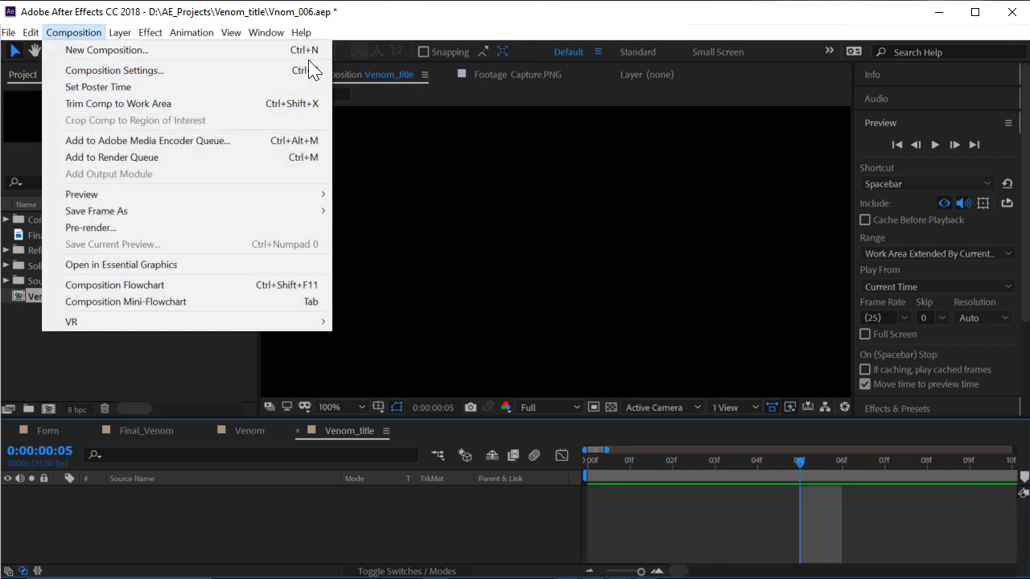
pyautogui.click(467, 524)
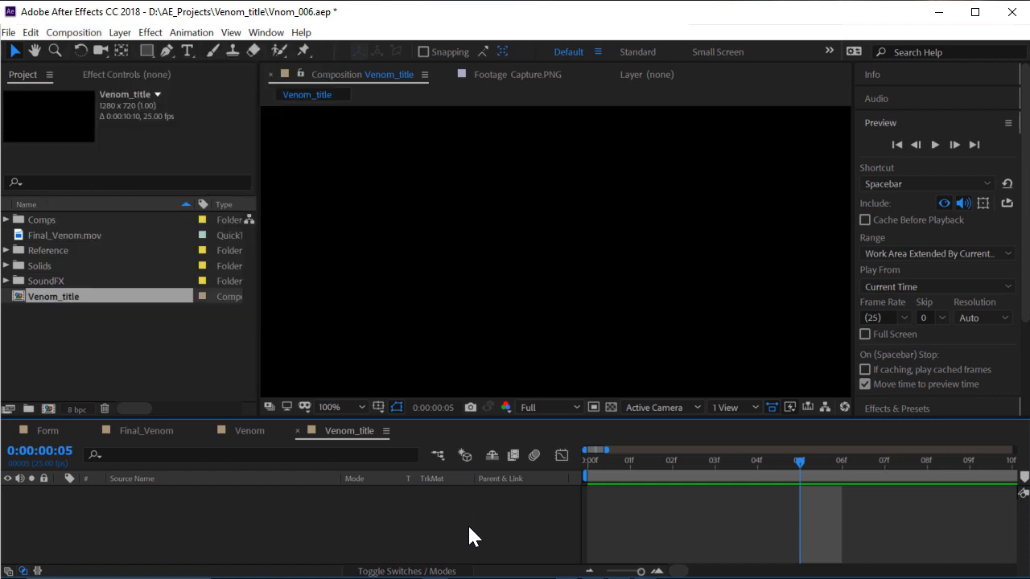
pyautogui.press('-')
pyautogui.press('-')
pyautogui.press('-')
pyautogui.press('-')
pyautogui.press('-')
pyautogui.press('-')
pyautogui.press('-')
pyautogui.moveTo(632, 459); pyautogui.dragTo(804, 473)
pyautogui.press('Home')
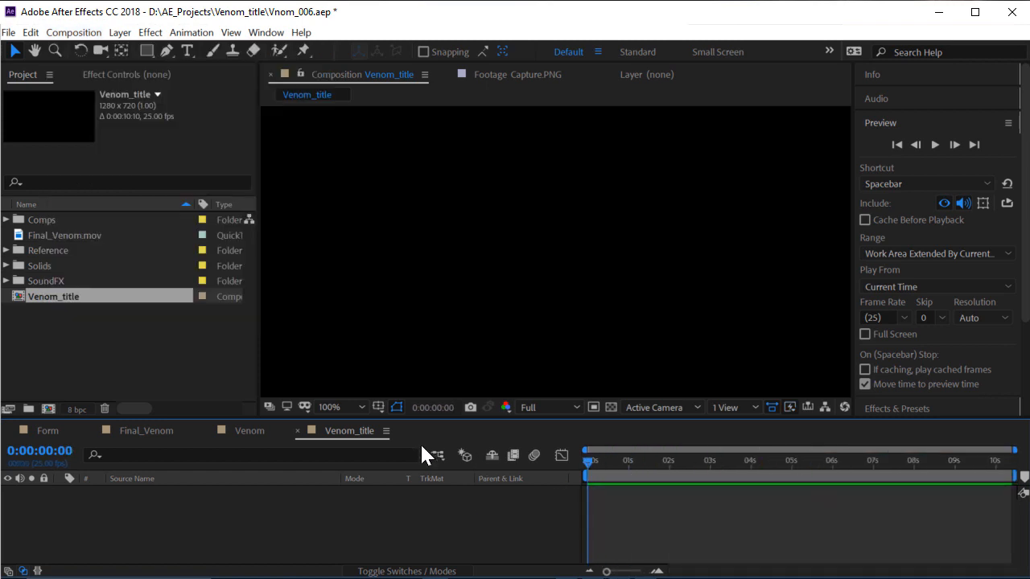
pyautogui.click(245, 429)
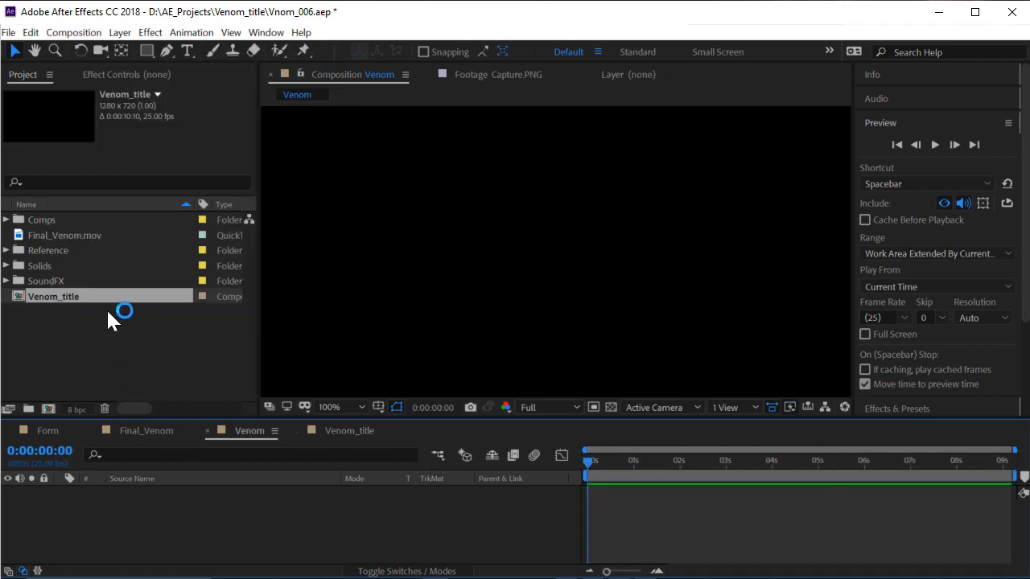
# Expand the Reference folder and view the Marvels poster and Capture.PNG smoky lettering images
pyautogui.click(7, 251)
pyautogui.doubleClick(94, 280)
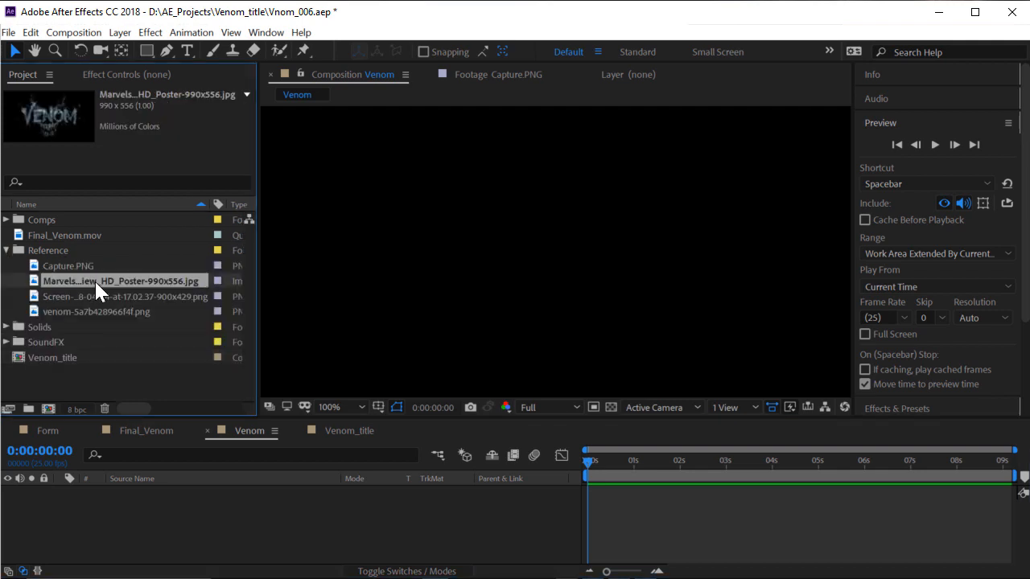
pyautogui.doubleClick(104, 266)
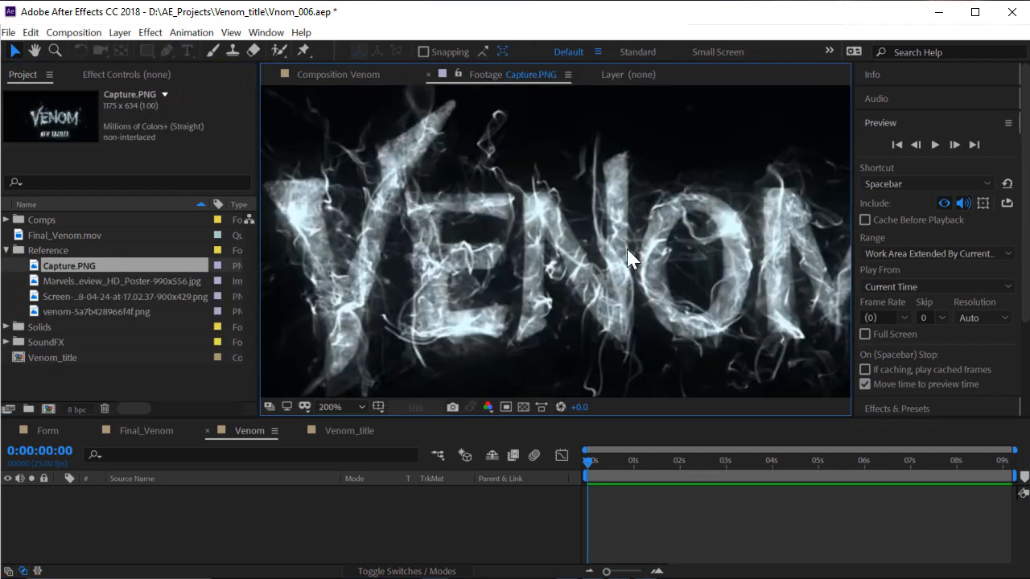
pyautogui.scroll(-2, 555, 270)
pyautogui.scroll(2, 552, 287)
pyautogui.scroll(-2, 593, 261)
pyautogui.scroll(2, 550, 288)
pyautogui.scroll(-2, 492, 213)
pyautogui.scroll(2, 494, 230)
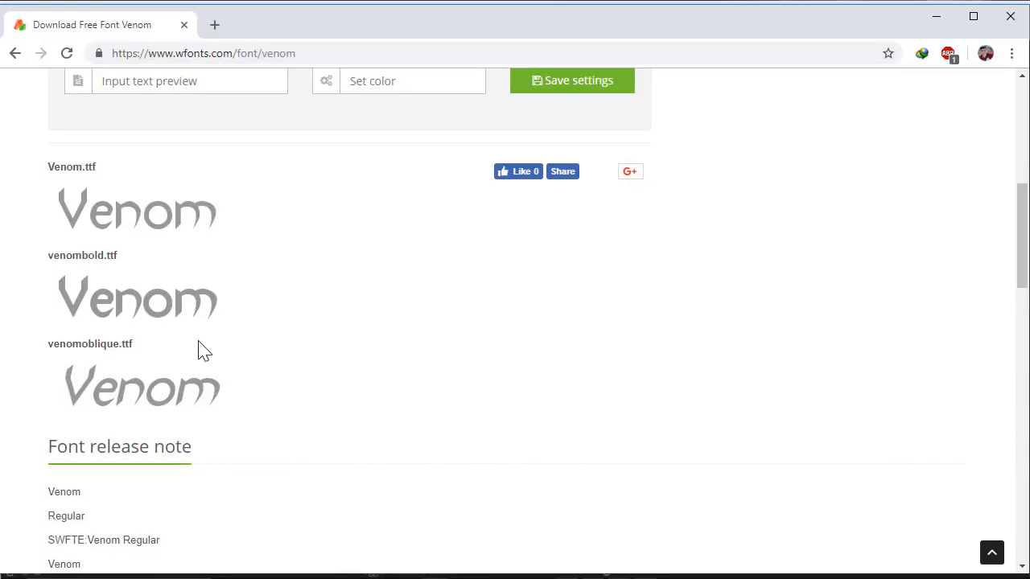
# Go back to the Google 'venom font' results in Chrome and scroll through them
pyautogui.scroll(-2, 193, 362)
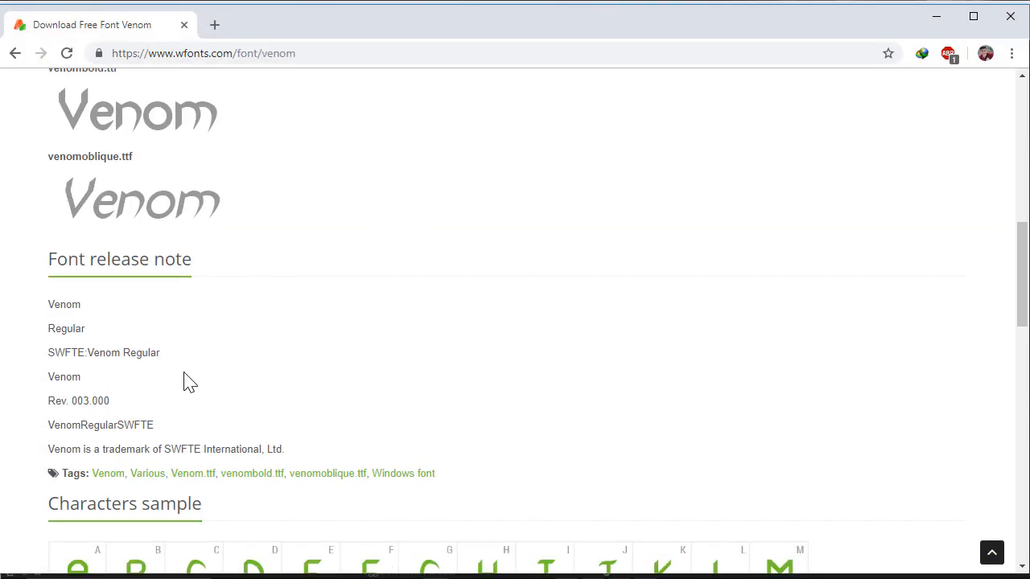
pyautogui.scroll(2, 161, 346)
pyautogui.scroll(2, 147, 306)
pyautogui.click(16, 53)
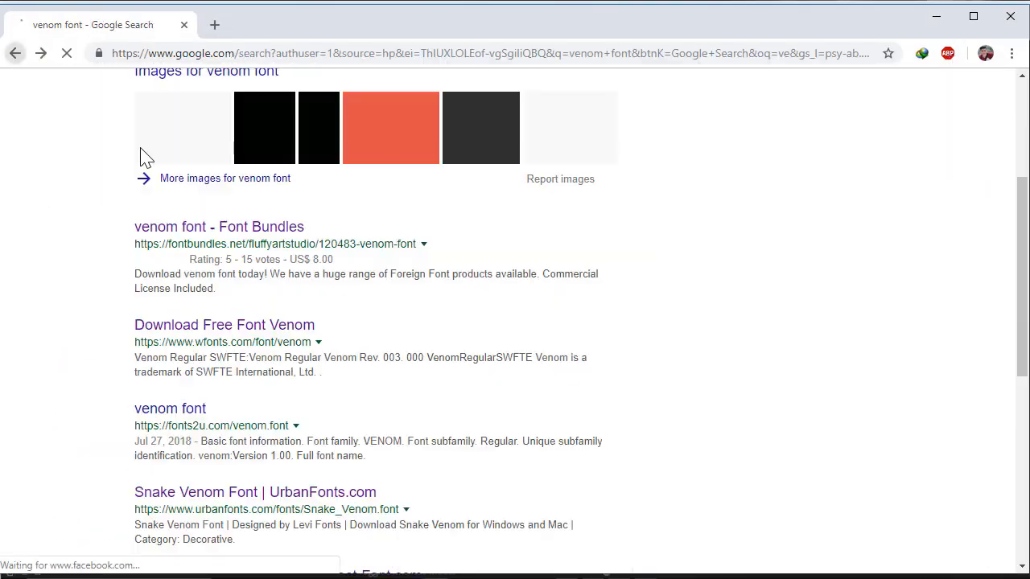
pyautogui.scroll(3, 201, 241)
pyautogui.moveTo(232, 101); pyautogui.dragTo(169, 137)
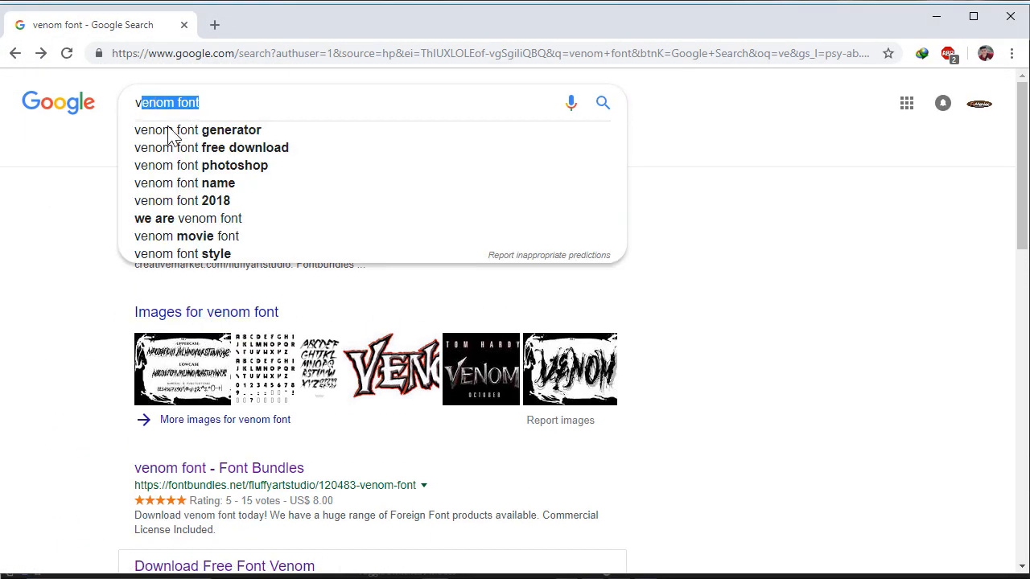
pyautogui.click(825, 327)
pyautogui.scroll(-3, 197, 404)
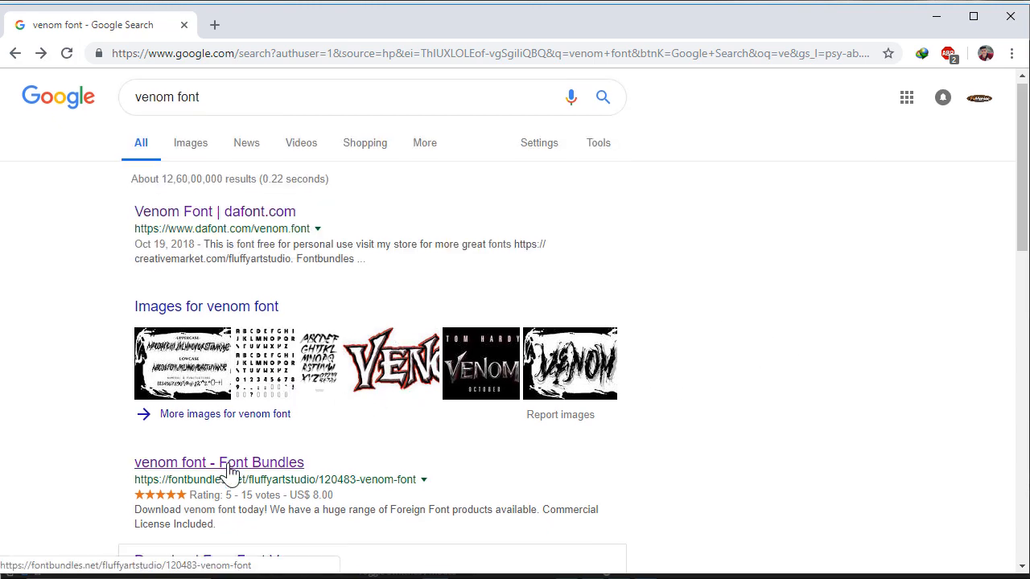
pyautogui.click(210, 185)
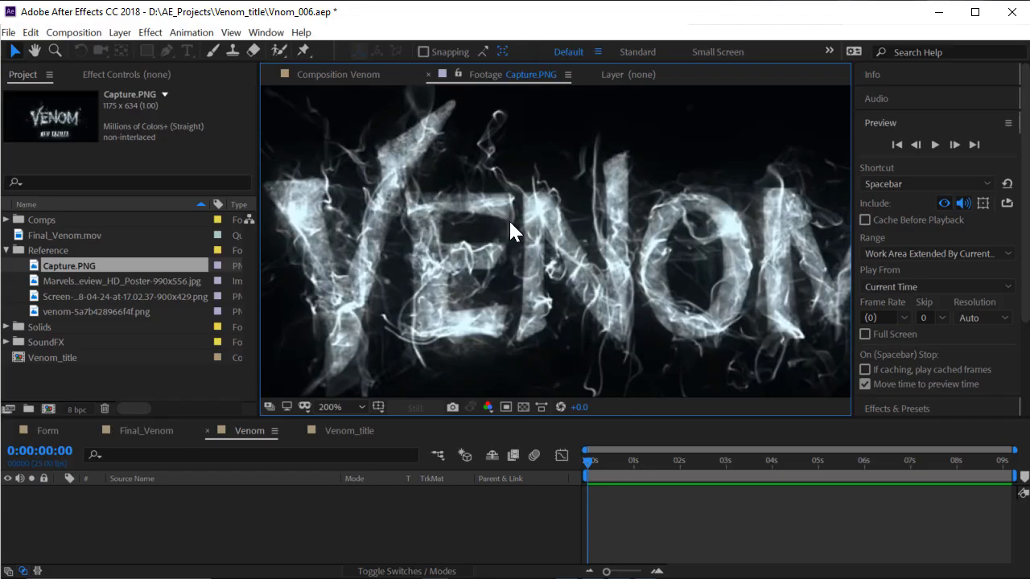
pyautogui.scroll(-1, 483, 285)
pyautogui.scroll(1, 519, 288)
# Type VENOM as a new text layer in the Venom_title composition
pyautogui.click(156, 432)
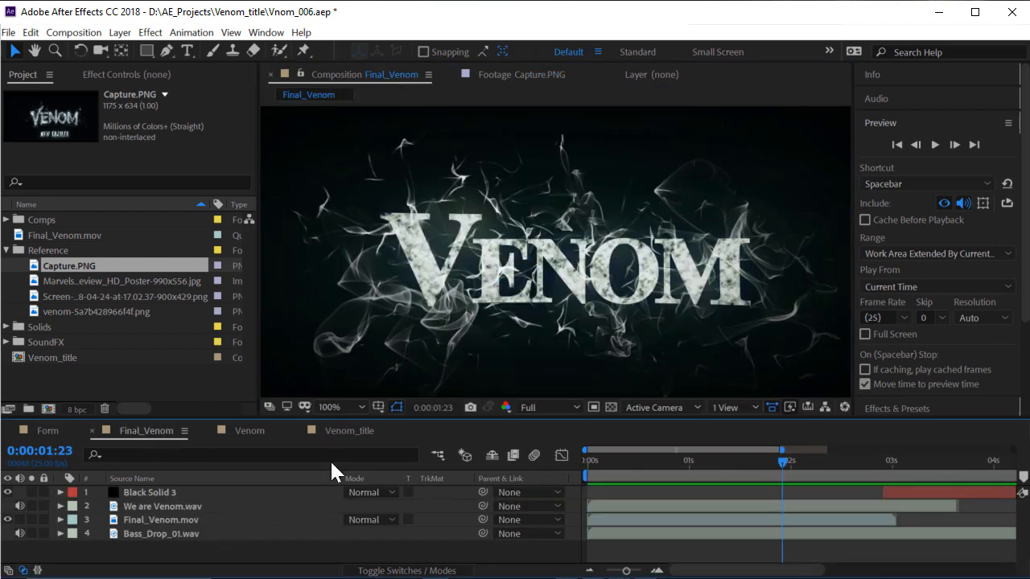
pyautogui.click(356, 435)
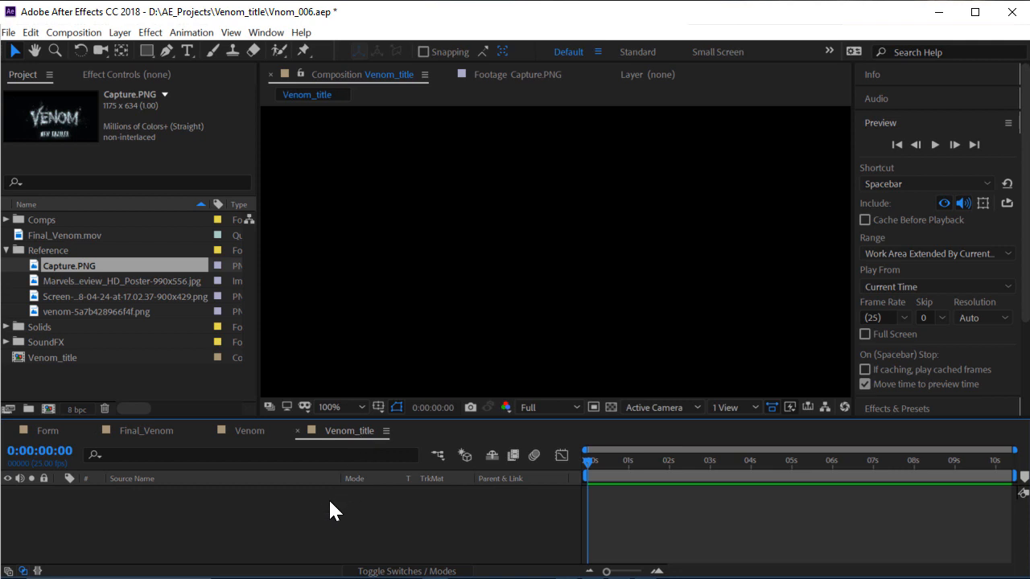
pyautogui.click(187, 51)
pyautogui.click(513, 278)
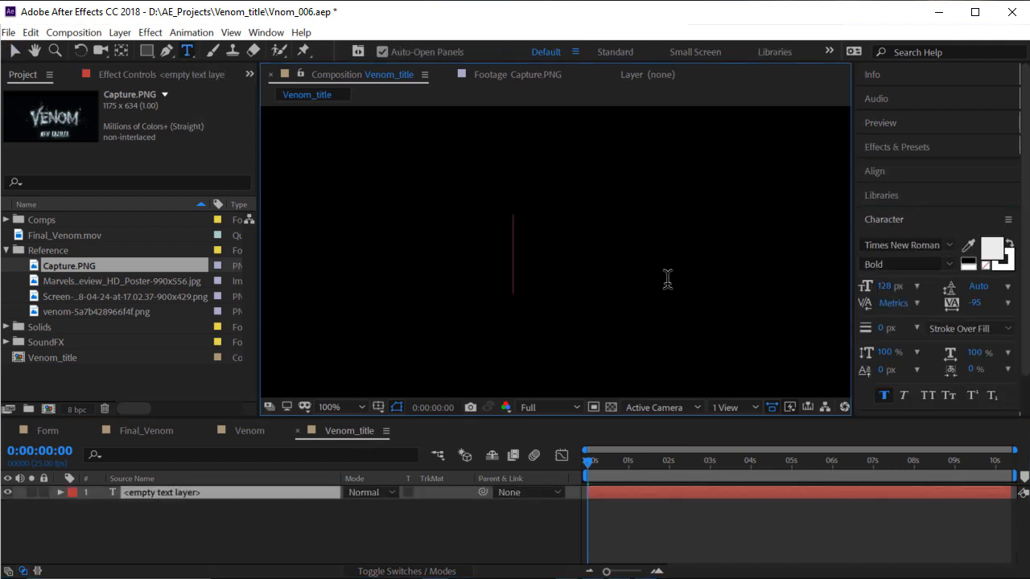
pyautogui.write('VENOM')
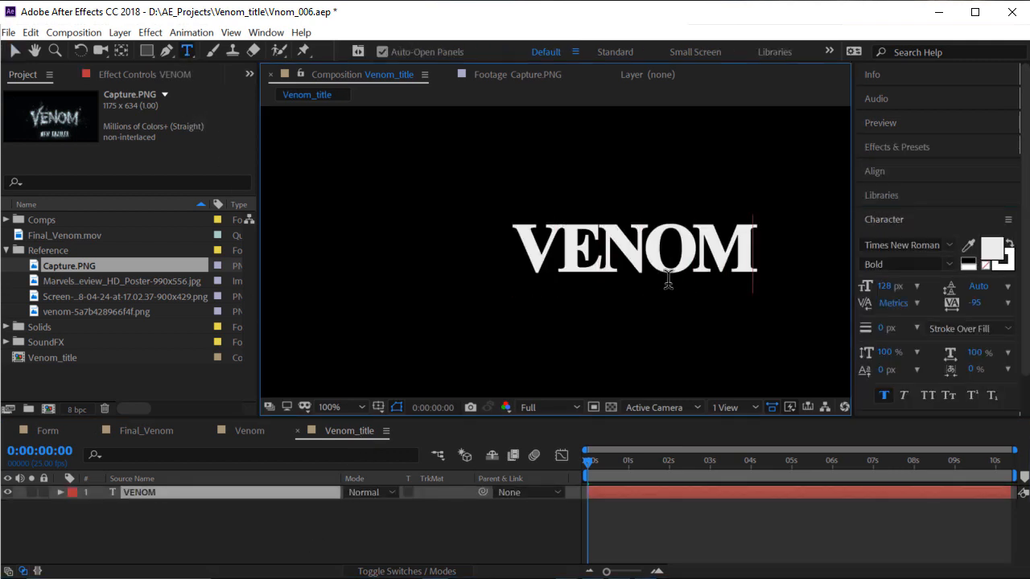
pyautogui.click(14, 51)
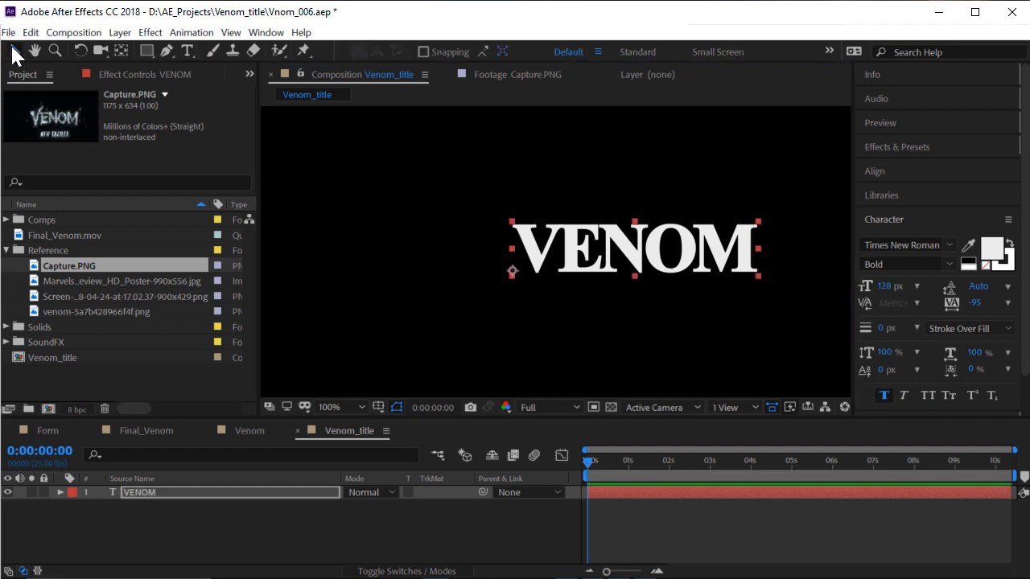
# Enlarge the VENOM text to 208 px and widen the composition viewer
pyautogui.scroll(-3, 589, 247)
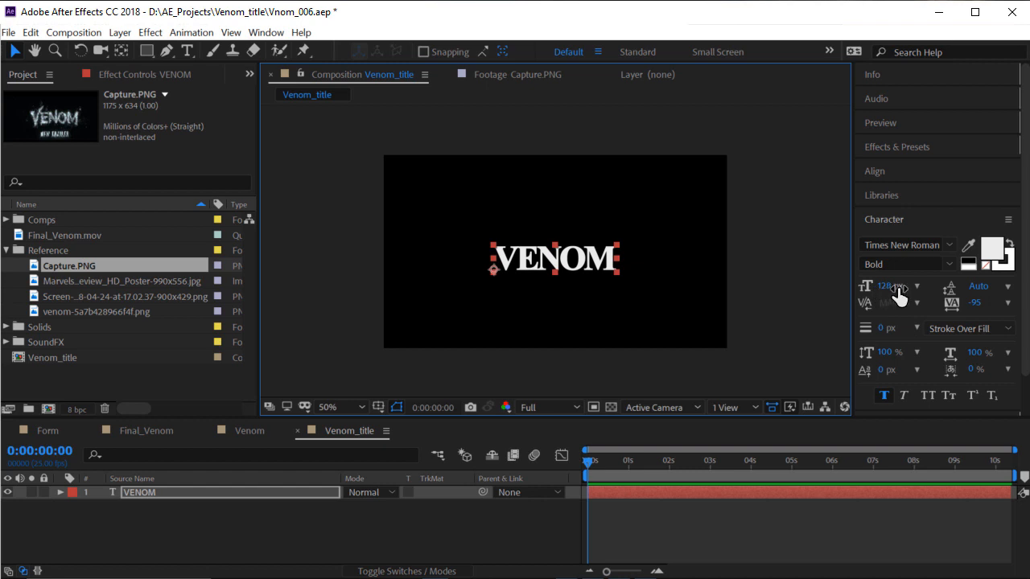
pyautogui.moveTo(896, 288); pyautogui.dragTo(961, 288)
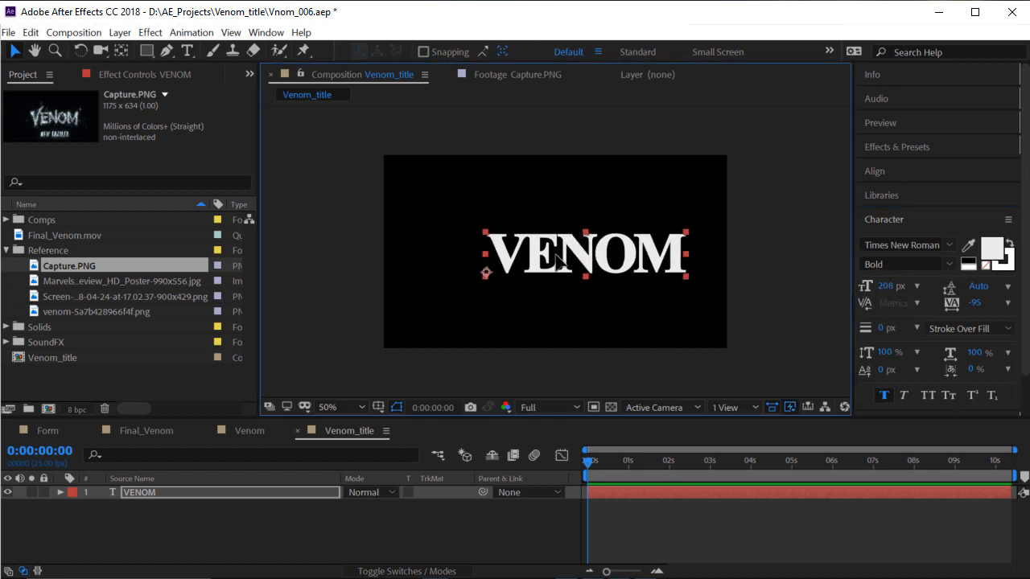
pyautogui.scroll(2, 568, 267)
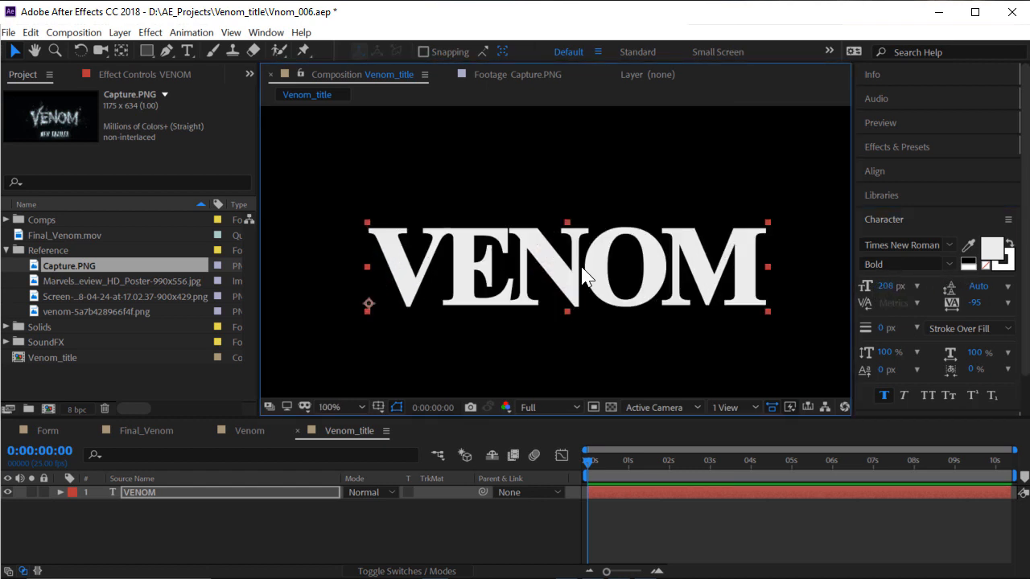
pyautogui.moveTo(256, 281); pyautogui.dragTo(197, 296)
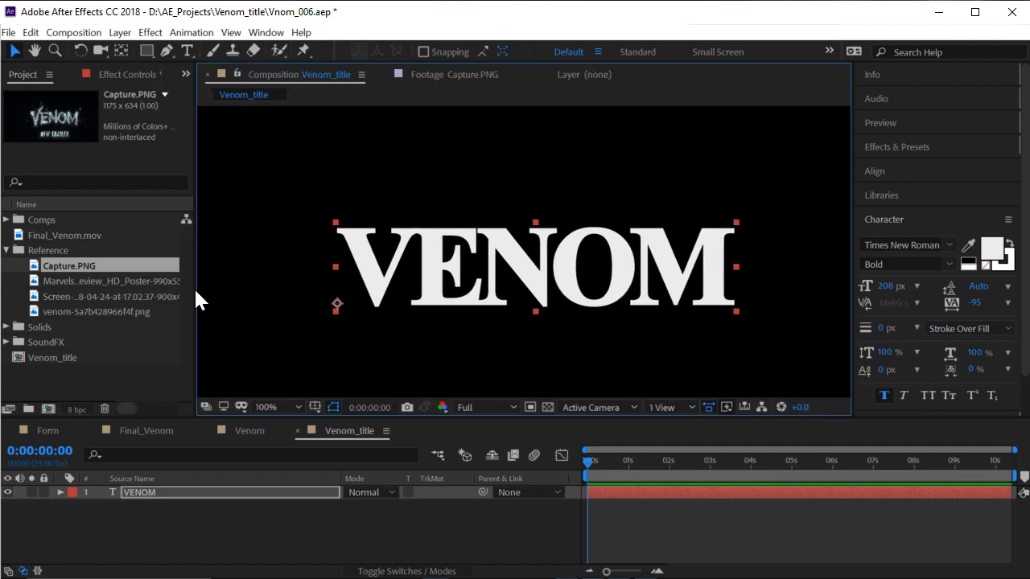
pyautogui.scroll(-2, 545, 267)
pyautogui.scroll(2, 546, 274)
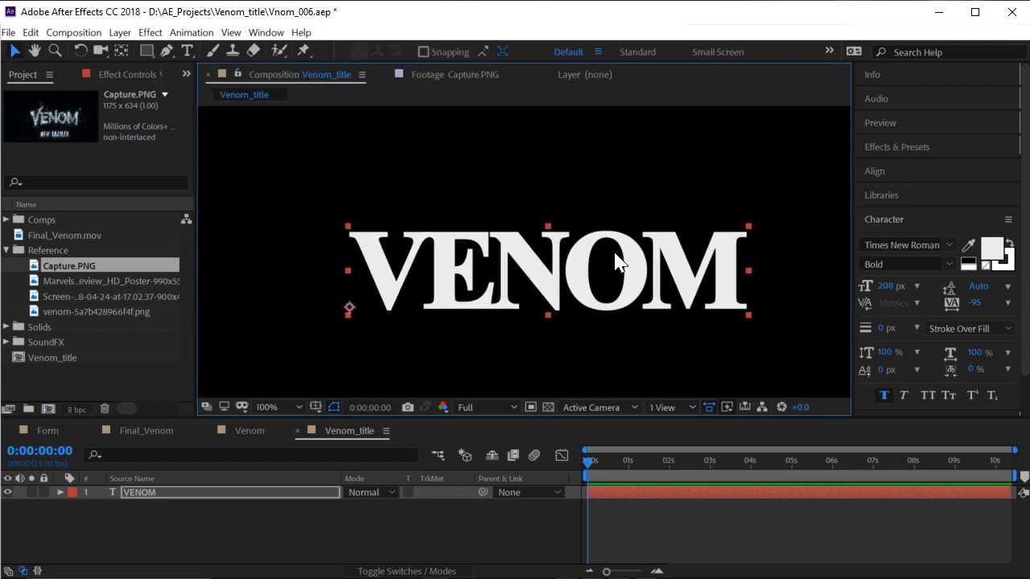
# Select the letters ENOM and shrink them to 162 px
pyautogui.doubleClick(451, 261)
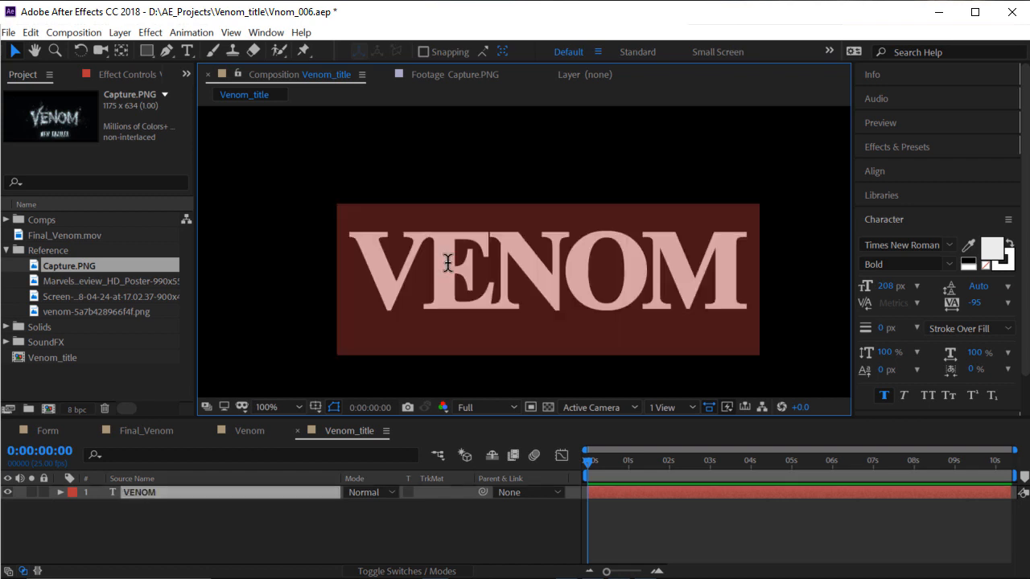
pyautogui.click(439, 278)
pyautogui.moveTo(441, 272); pyautogui.dragTo(775, 278)
pyautogui.moveTo(882, 291); pyautogui.dragTo(849, 291)
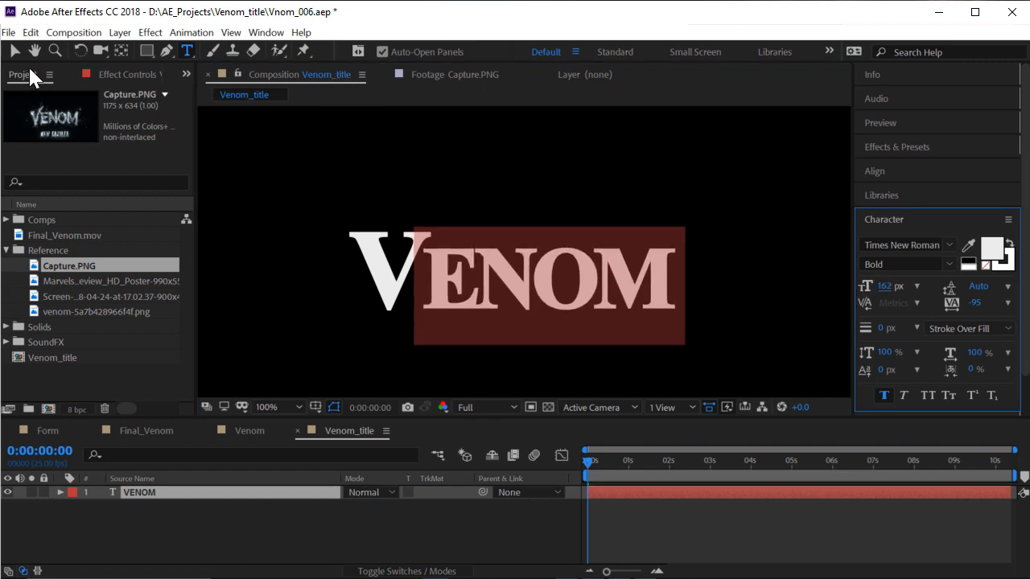
pyautogui.click(15, 51)
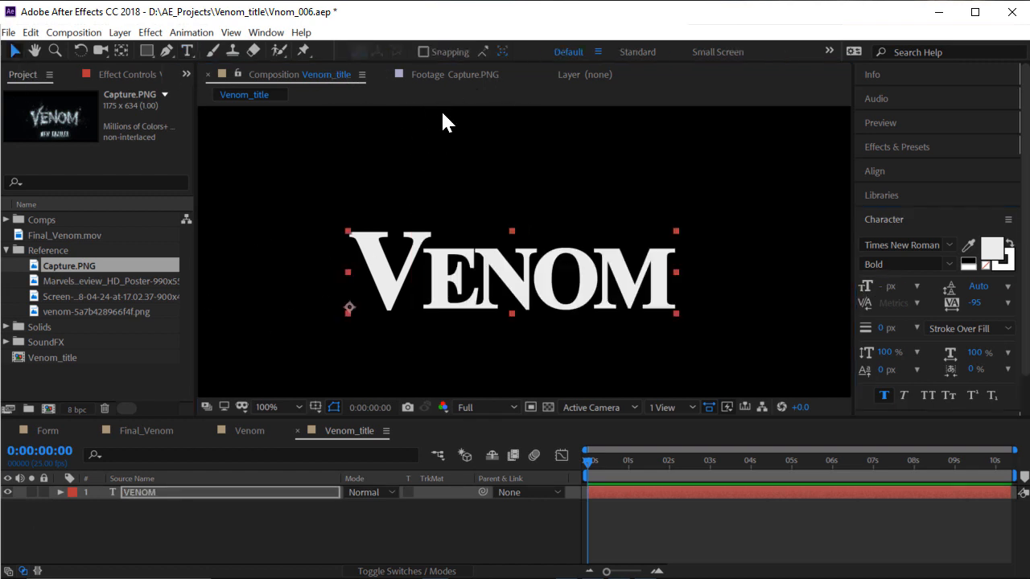
# Compare the title against the Capture.PNG reference, then return to Venom_title
pyautogui.click(451, 74)
pyautogui.scroll(-3, 388, 187)
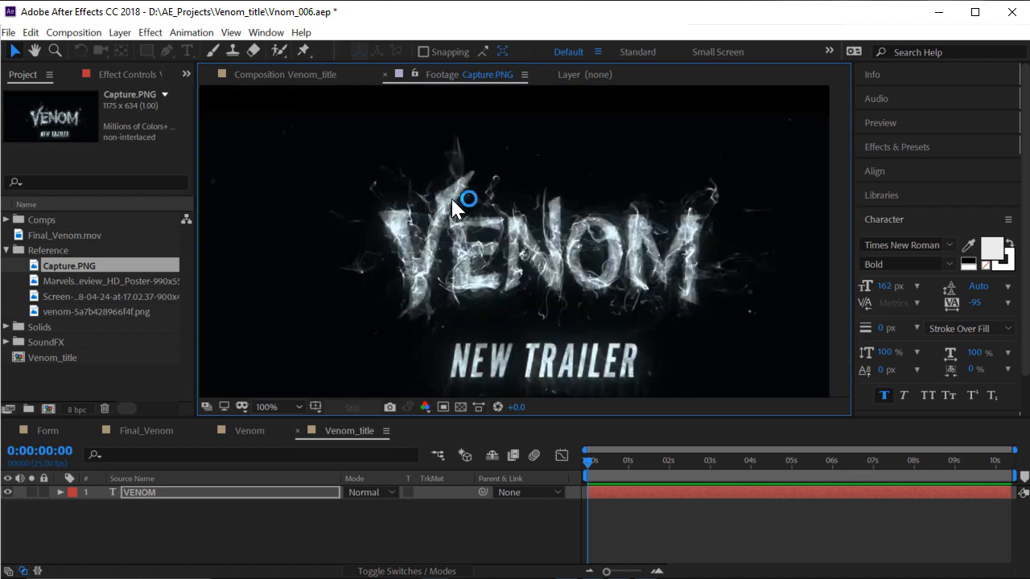
pyautogui.scroll(3, 423, 205)
pyautogui.scroll(-1, 376, 187)
pyautogui.click(280, 81)
pyautogui.scroll(1, 472, 251)
pyautogui.scroll(-1, 475, 249)
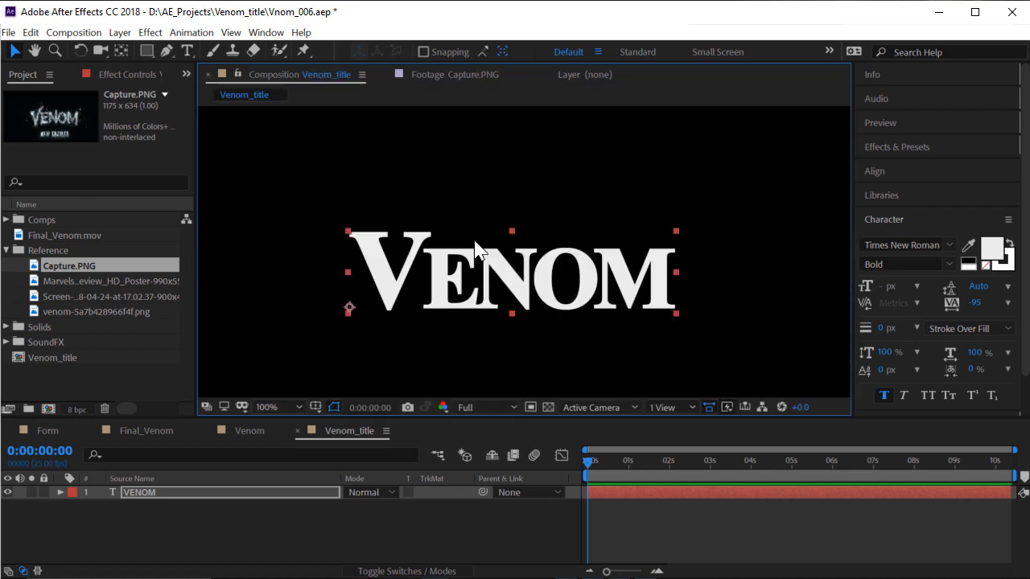
pyautogui.scroll(-2, 562, 249)
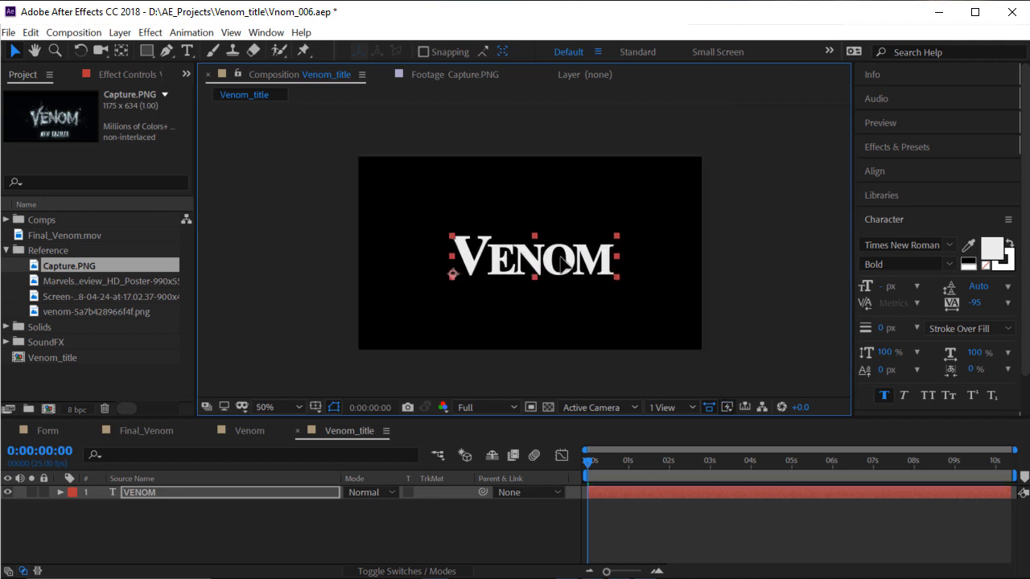
# Scale the VENOM layer up to 130%
pyautogui.scroll(2, 564, 281)
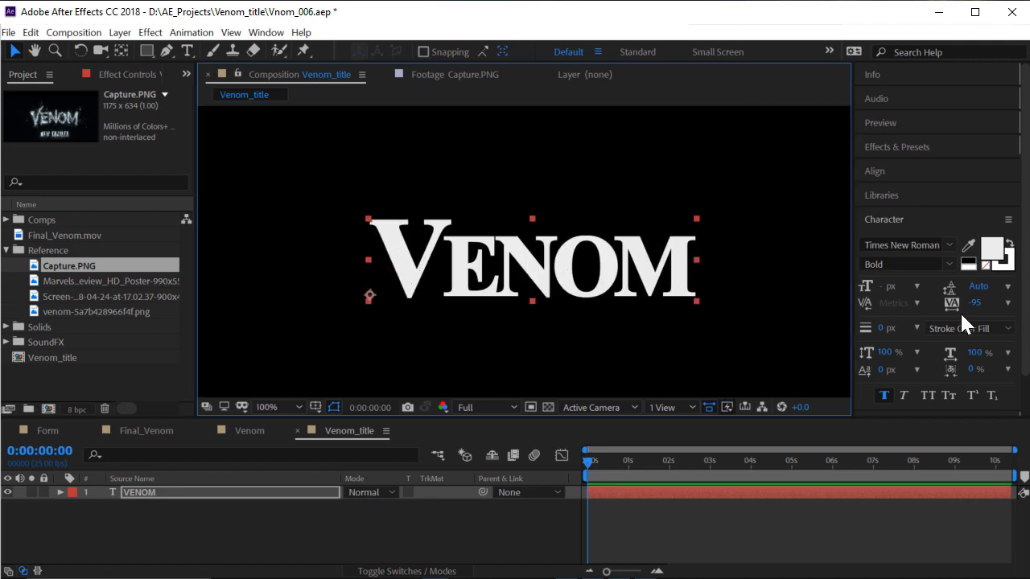
pyautogui.press('s')
pyautogui.moveTo(369, 506); pyautogui.dragTo(391, 500)
pyautogui.scroll(-2, 519, 284)
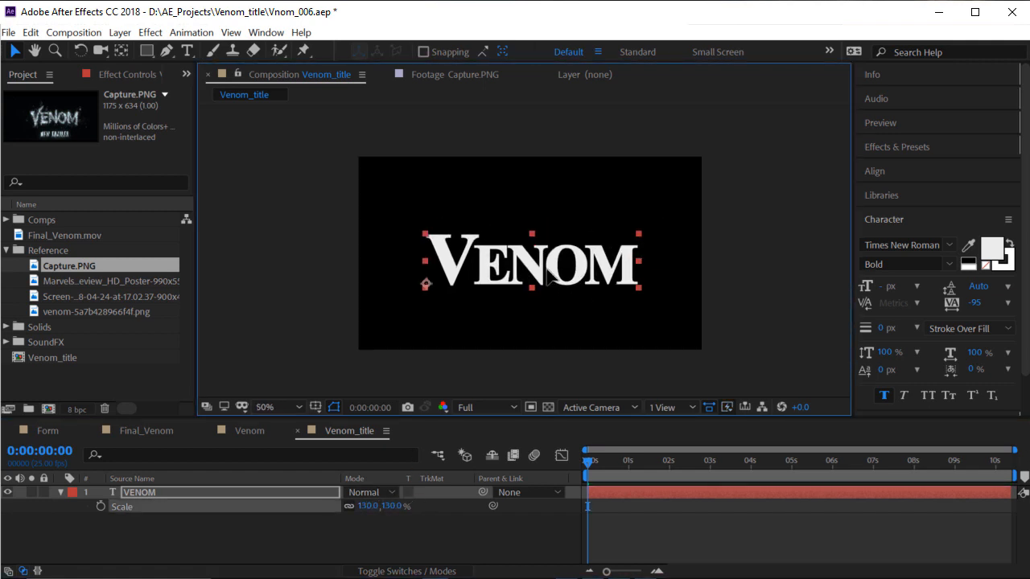
pyautogui.scroll(2, 556, 230)
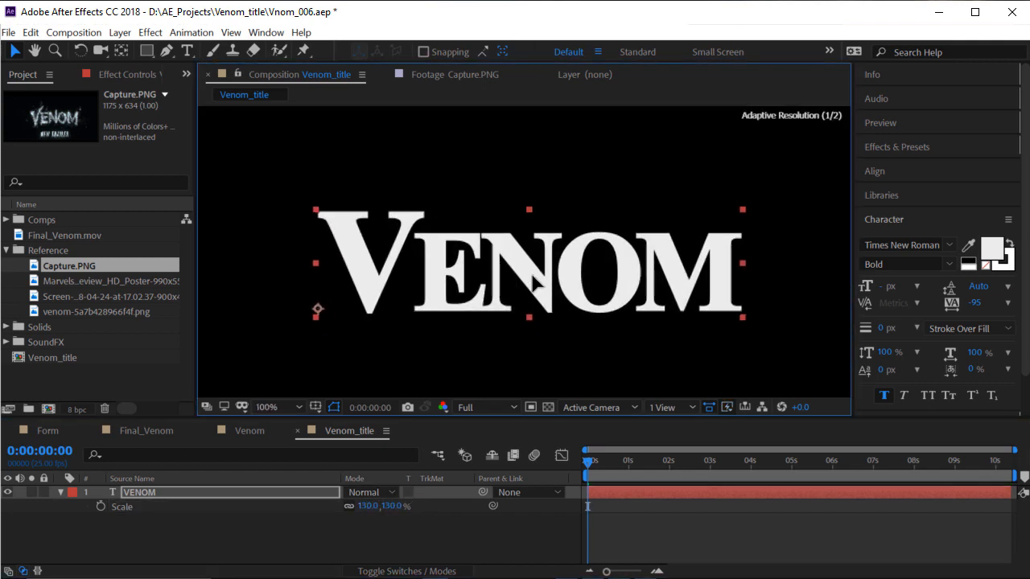
pyautogui.scroll(-2, 515, 295)
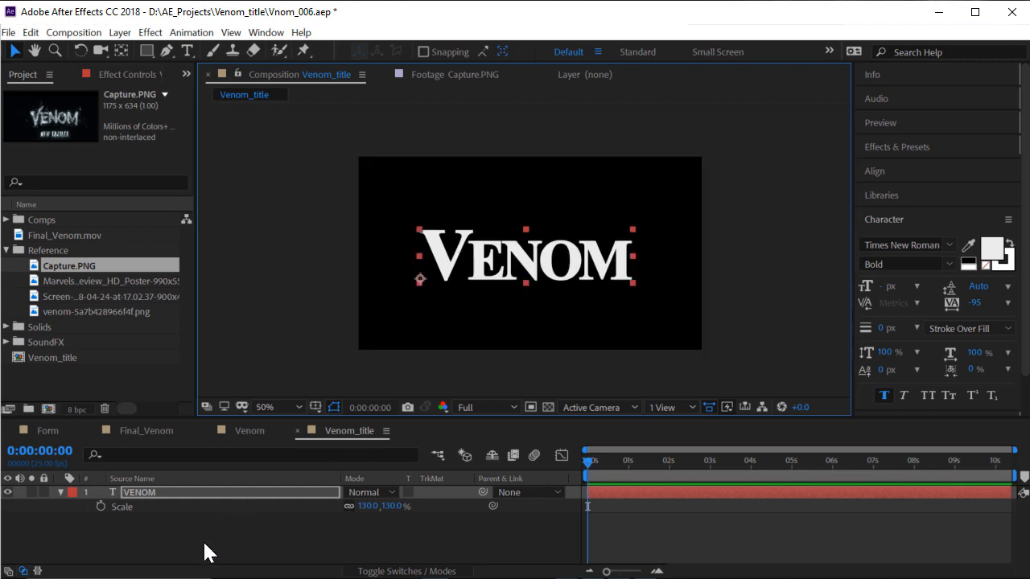
# Pre-compose the VENOM layer, moving all attributes, into a precomp named 'Venom text'
pyautogui.click(120, 33)
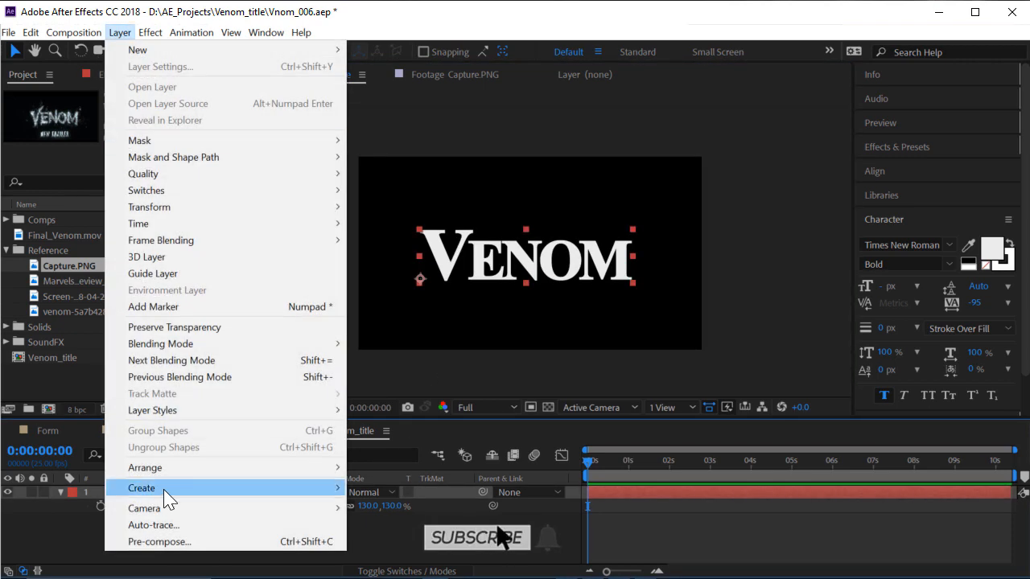
pyautogui.click(158, 542)
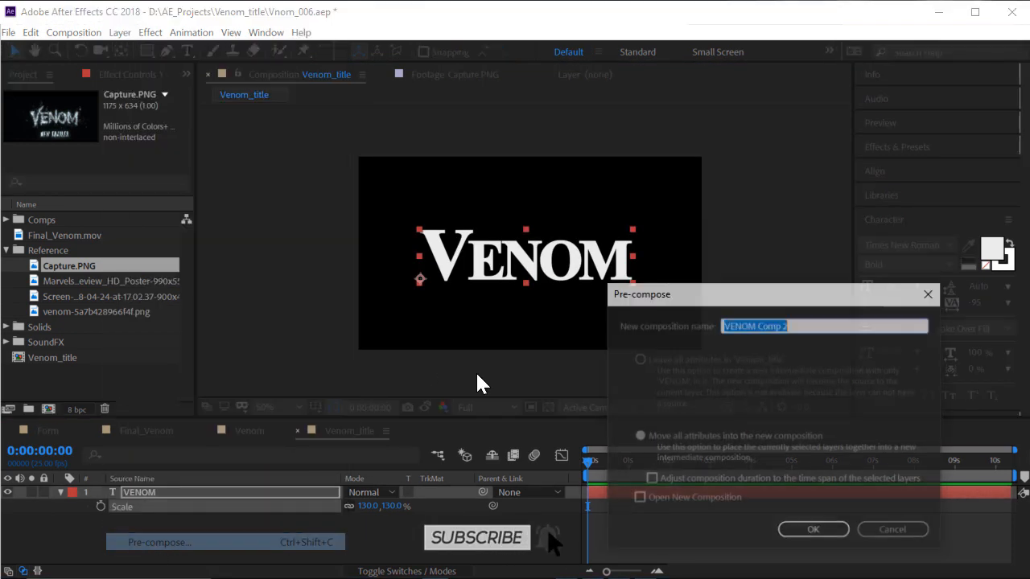
pyautogui.click(674, 448)
pyautogui.moveTo(805, 326); pyautogui.dragTo(400, 329)
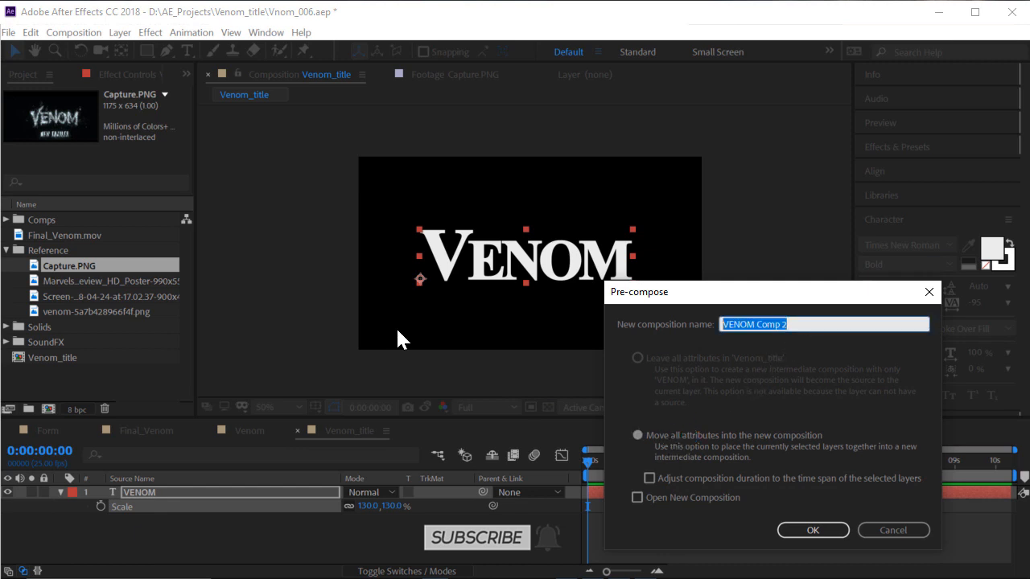
pyautogui.write('Venom te')
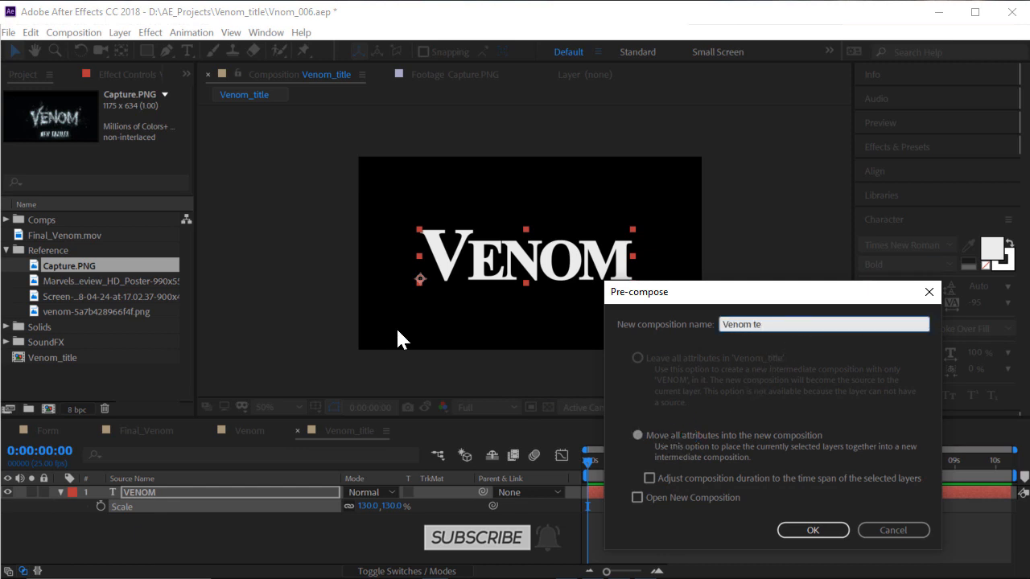
pyautogui.write('xt')
pyautogui.press('Return')
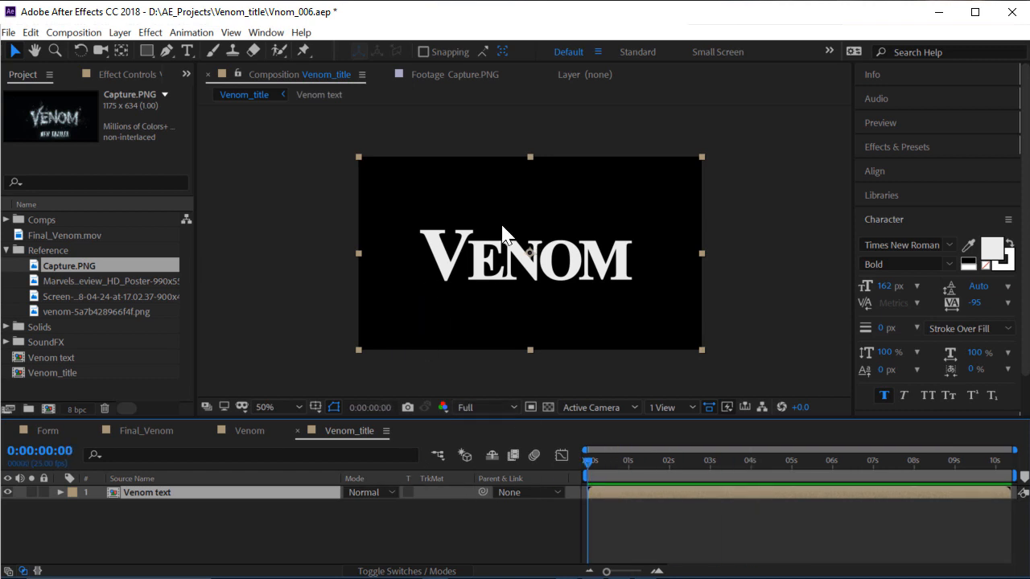
# Check the text inside the Venom text precomp, then return to Venom_title at 0:00:01:08
pyautogui.press('/')
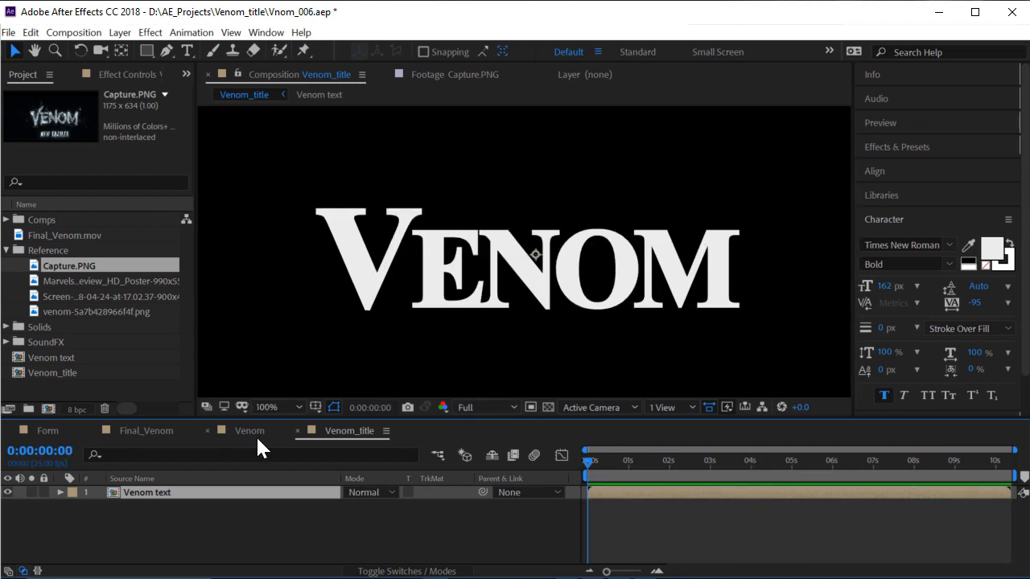
pyautogui.click(249, 552)
pyautogui.moveTo(675, 464)
pyautogui.mouseDown()
pyautogui.moveTo(741, 471)
pyautogui.moveTo(681, 463)
pyautogui.mouseUp()
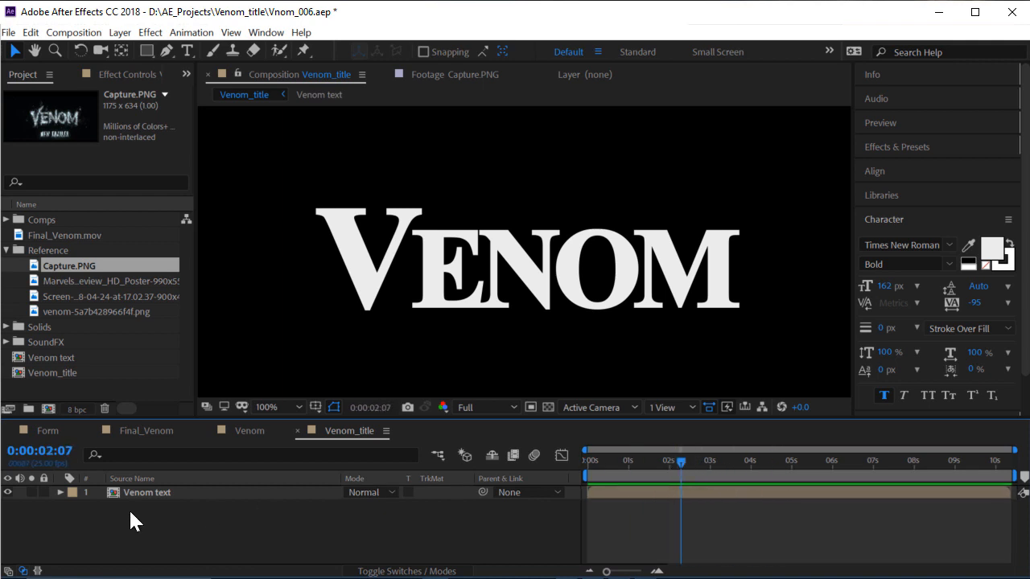
pyautogui.doubleClick(154, 492)
pyautogui.doubleClick(490, 290)
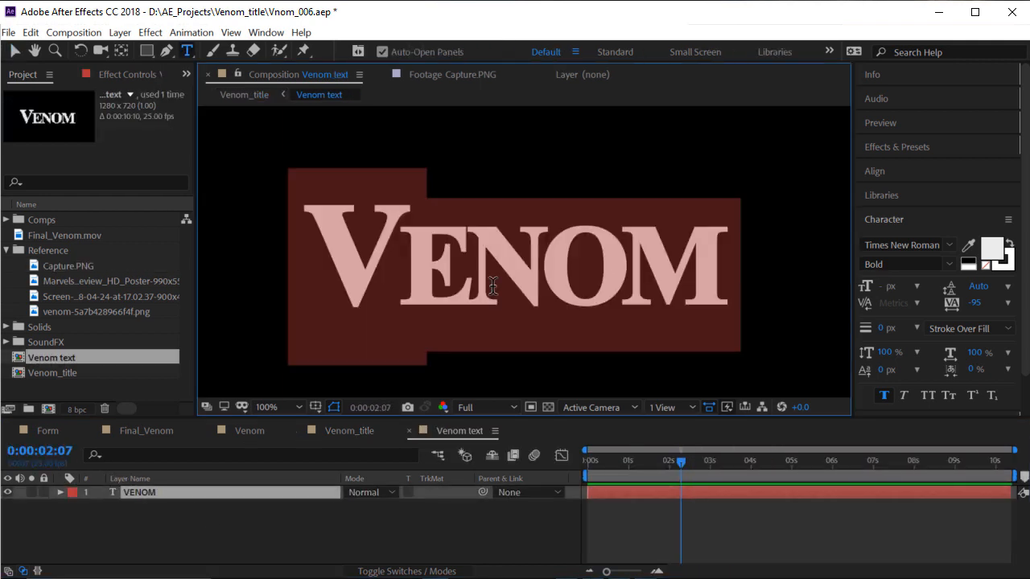
pyautogui.click(230, 540)
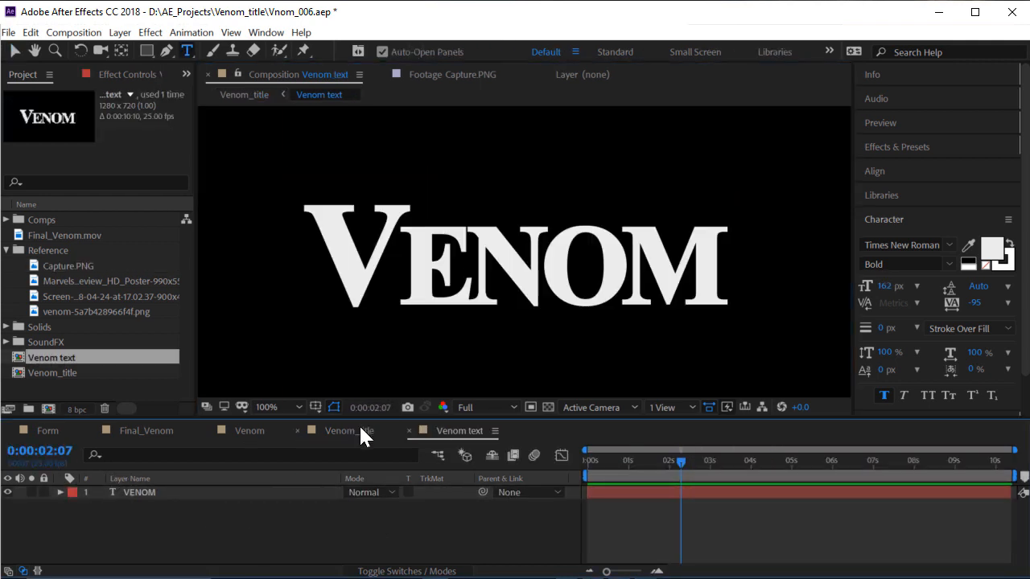
pyautogui.click(362, 431)
pyautogui.moveTo(631, 467)
pyautogui.mouseDown()
pyautogui.moveTo(595, 467)
pyautogui.moveTo(641, 465)
pyautogui.mouseUp()
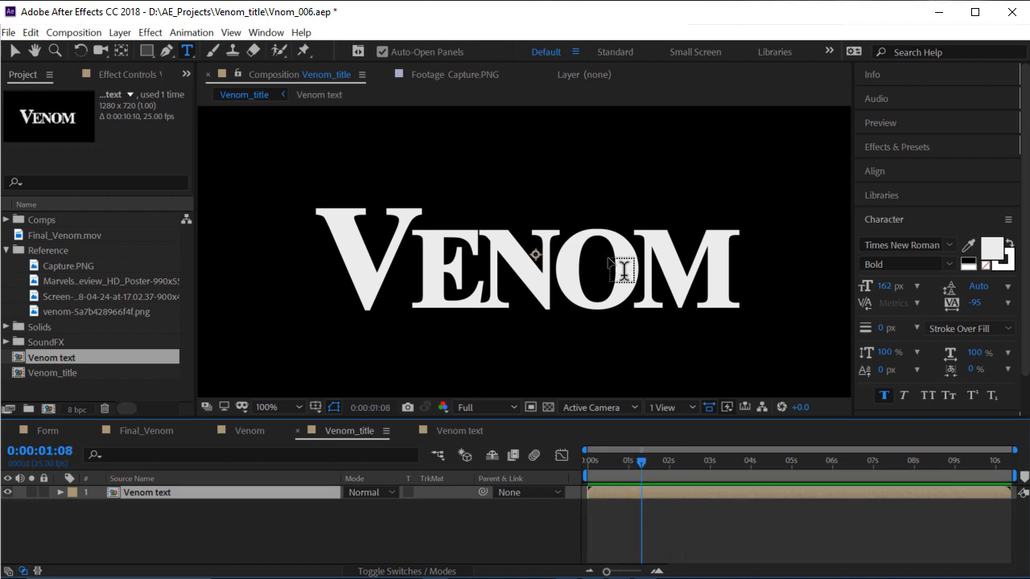
# Zoom out to the whole composition and clear the layer selection
pyautogui.press(',')
pyautogui.press(',')
pyautogui.press('v')
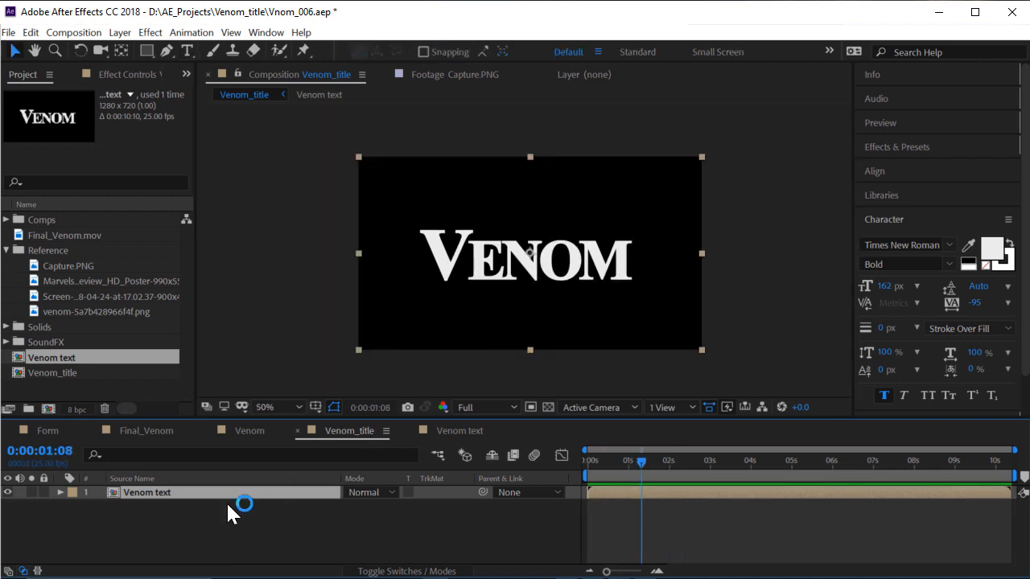
pyautogui.click(177, 533)
pyautogui.click(153, 493)
pyautogui.click(176, 523)
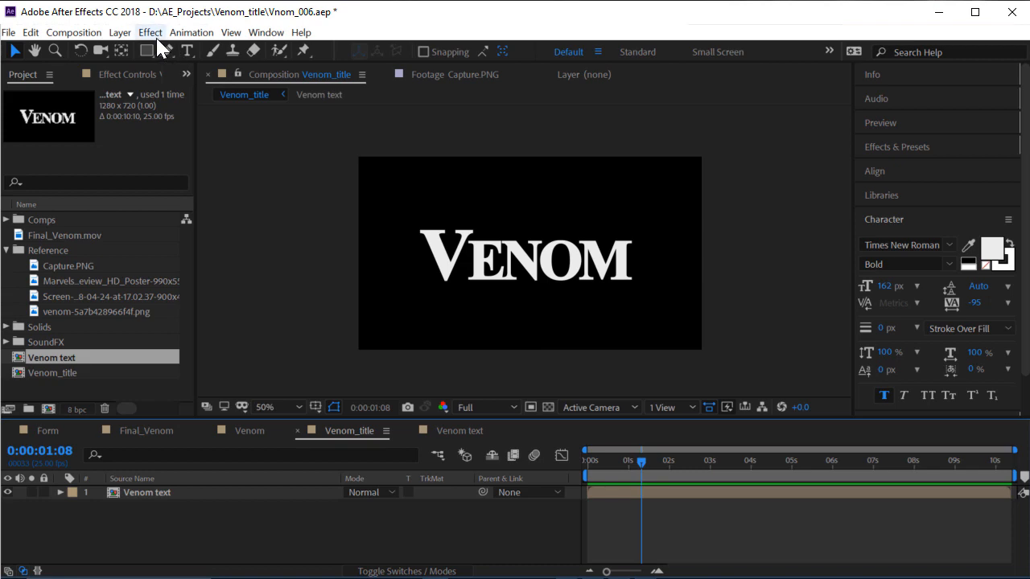
pyautogui.click(150, 32)
pyautogui.click(206, 527)
# Add a new solid layer named Form to Venom_title
pyautogui.rightClick(194, 511)
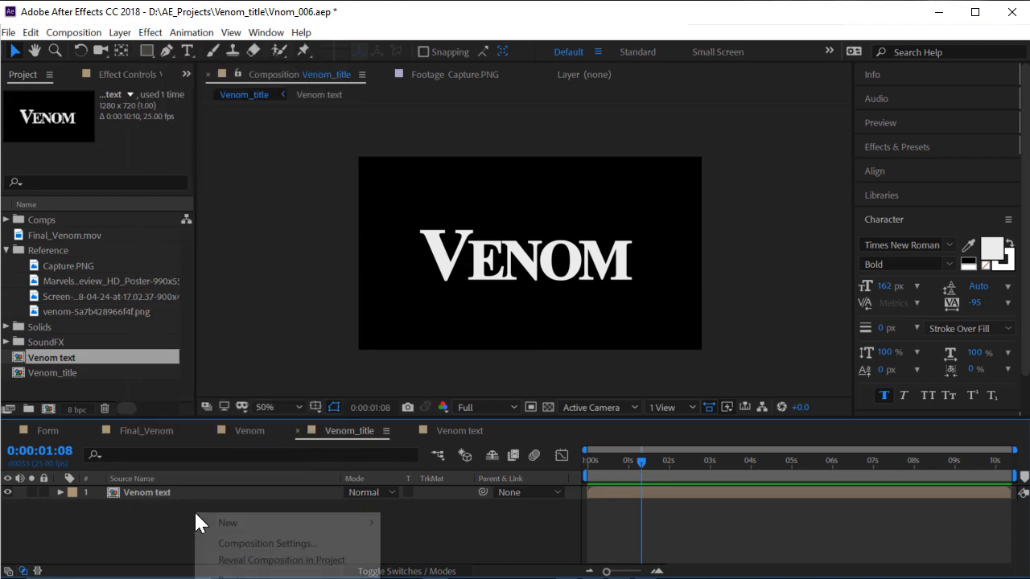
pyautogui.moveTo(241, 523)
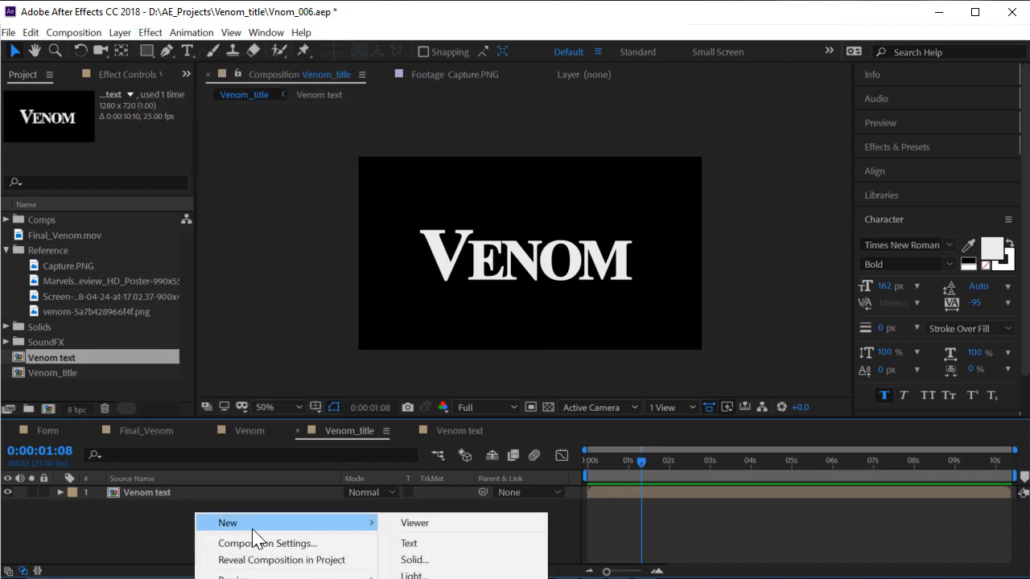
pyautogui.click(460, 560)
pyautogui.moveTo(654, 251); pyautogui.dragTo(415, 172)
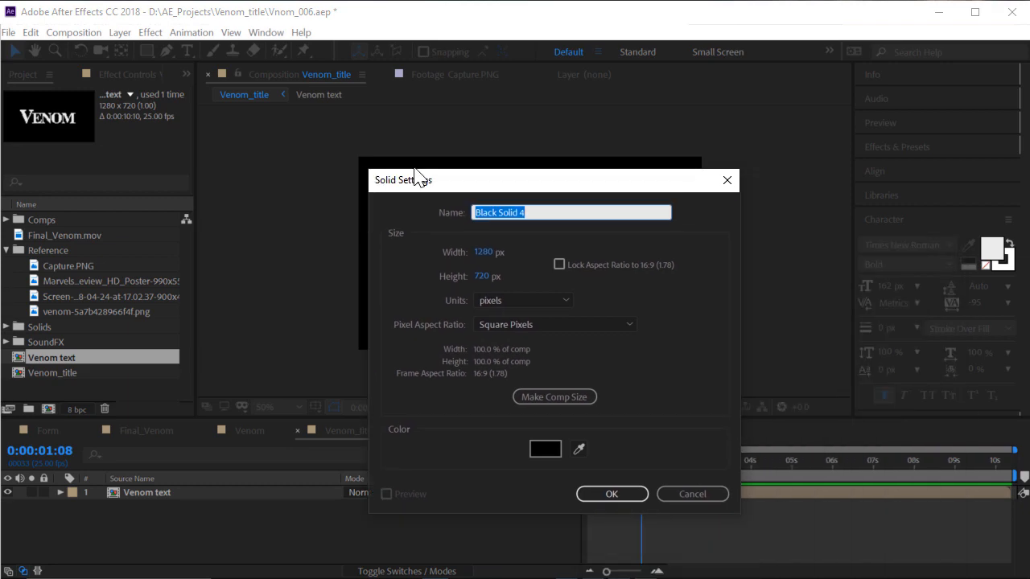
pyautogui.write('Form')
pyautogui.press('Return')
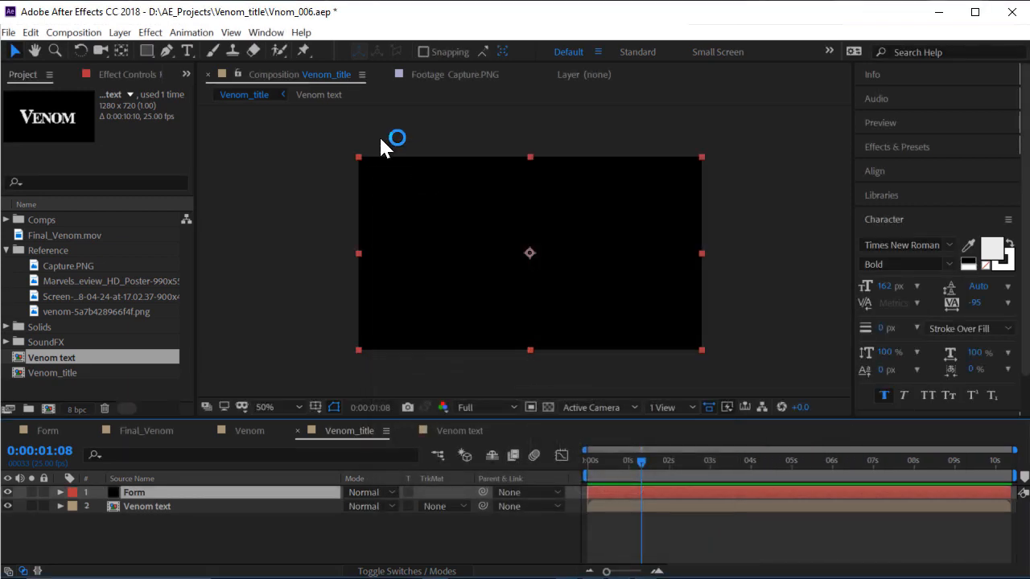
# Apply the RG Trapcode Form effect to the Form solid and pan the viewer to see it
pyautogui.click(150, 32)
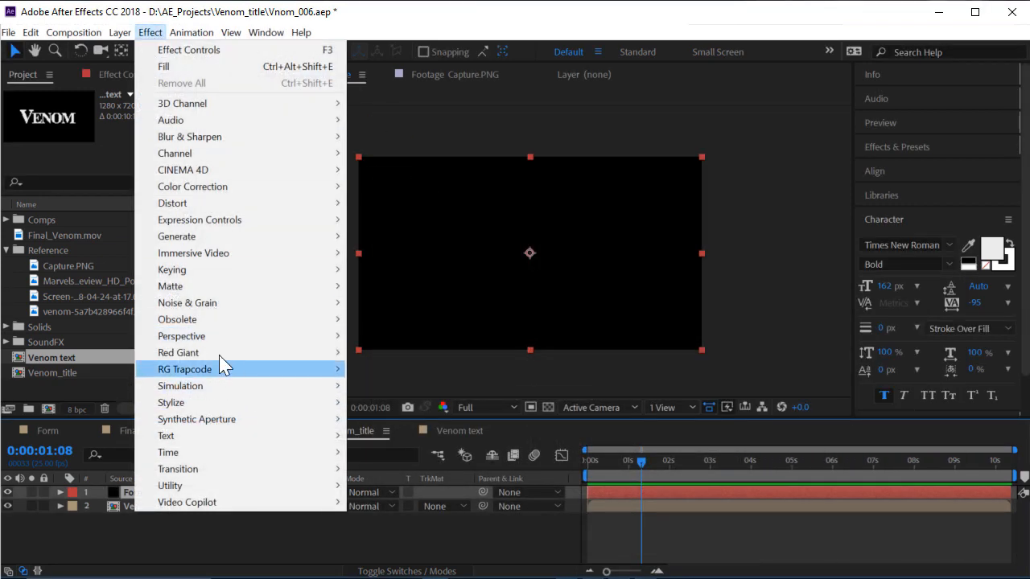
pyautogui.moveTo(247, 370)
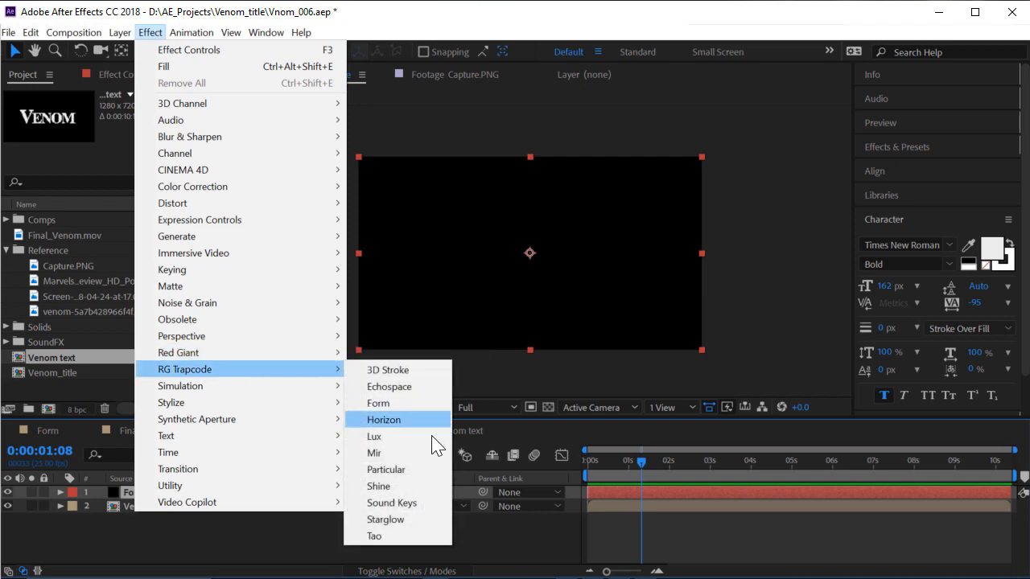
pyautogui.click(409, 404)
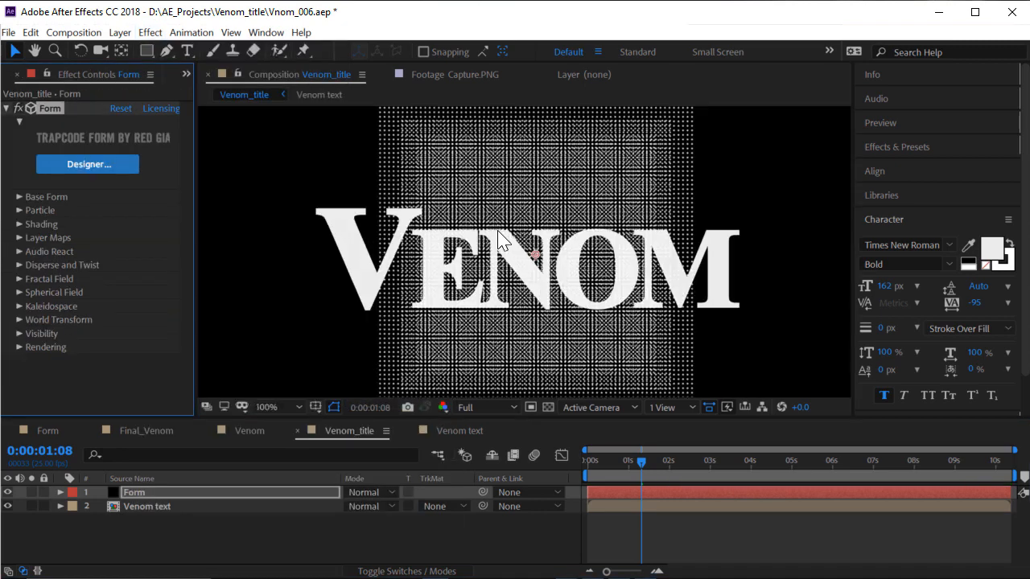
pyautogui.press('space')
pyautogui.moveTo(380, 262); pyautogui.dragTo(449, 258)
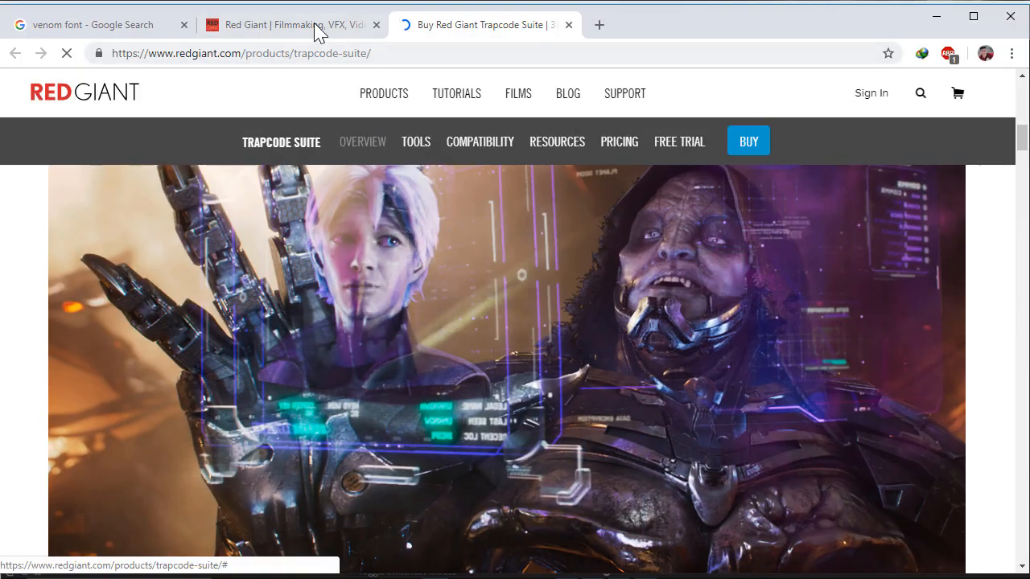
pyautogui.click(314, 26)
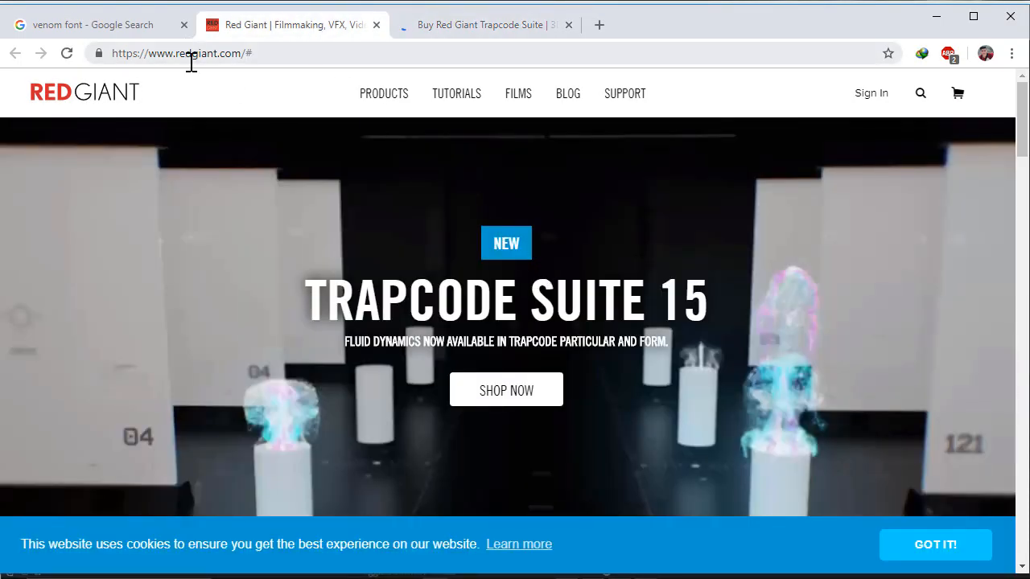
pyautogui.scroll(-3, 518, 315)
pyautogui.scroll(3, 517, 315)
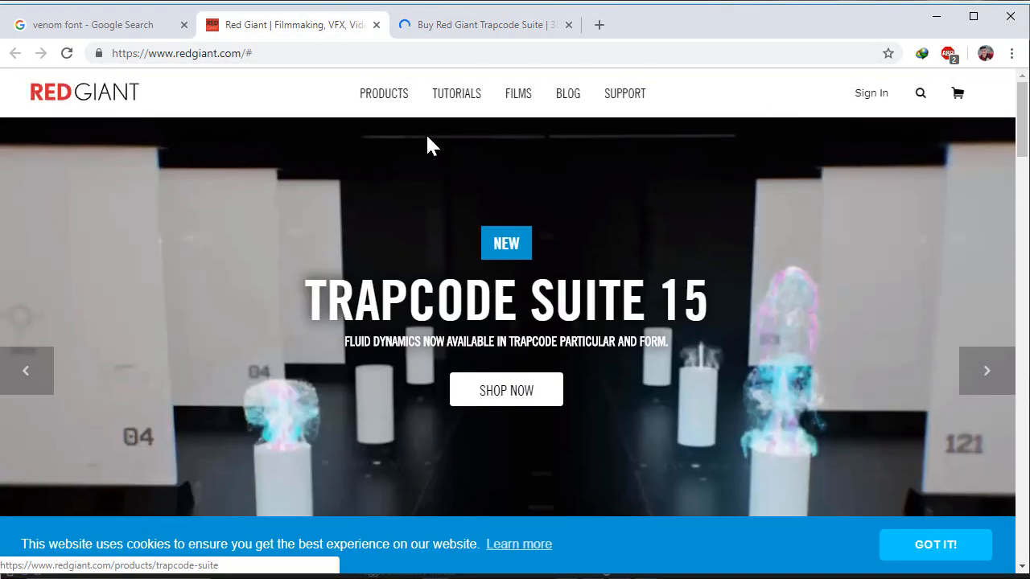
pyautogui.moveTo(392, 121)
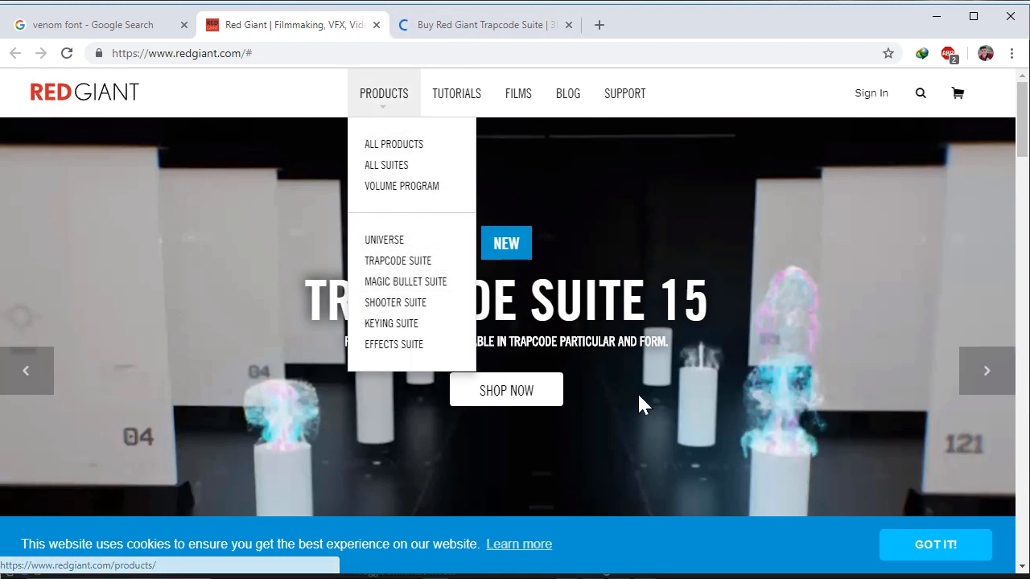
pyautogui.scroll(-10, 503, 326)
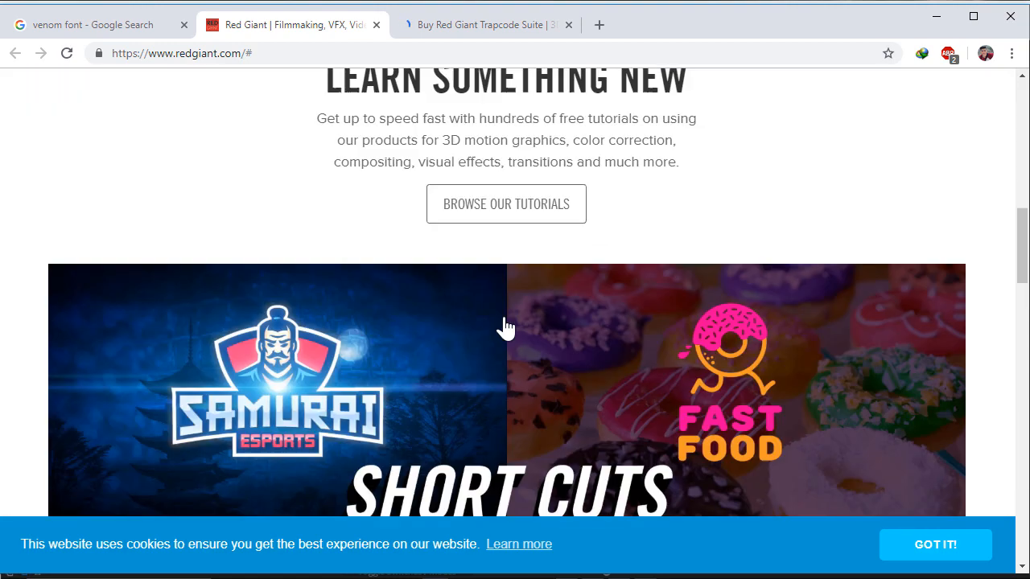
pyautogui.scroll(-5, 507, 322)
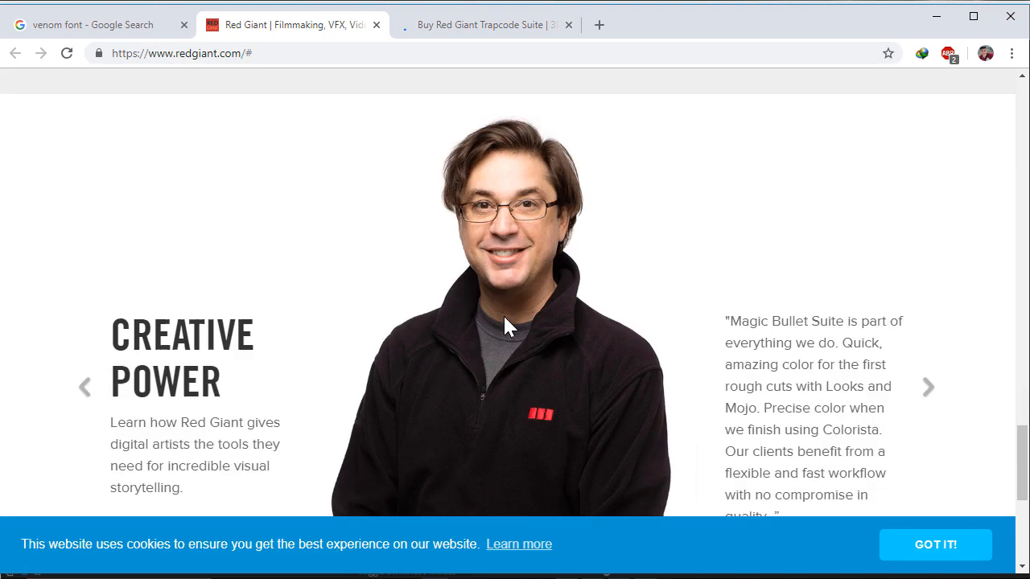
pyautogui.click(476, 29)
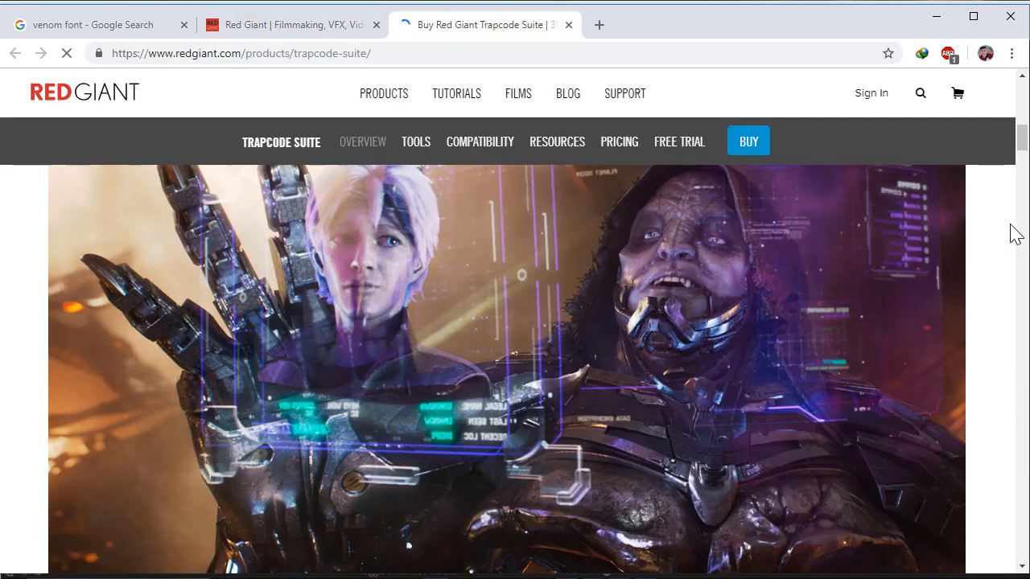
pyautogui.moveTo(1024, 137); pyautogui.dragTo(1022, 477)
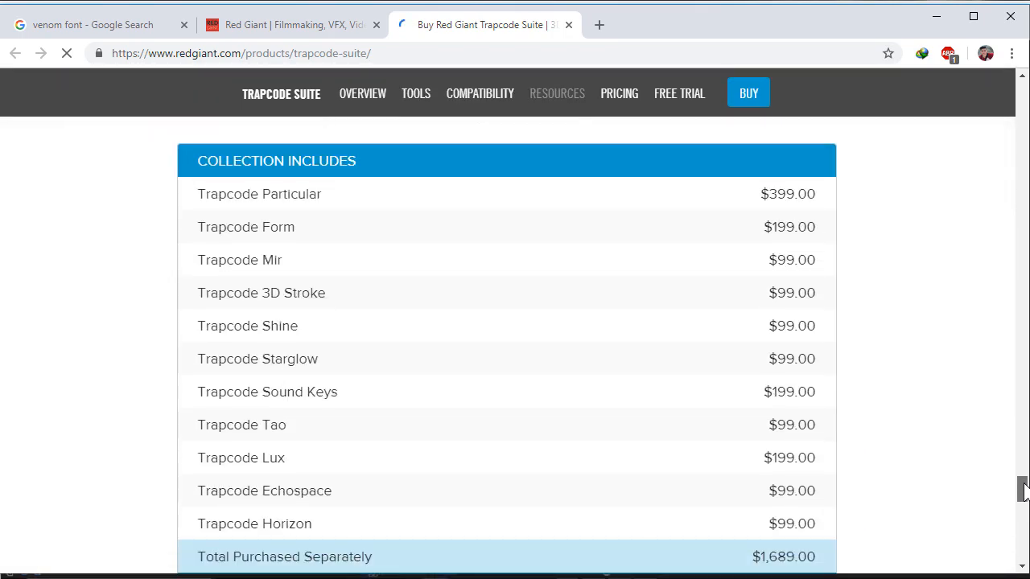
pyautogui.moveTo(1024, 490); pyautogui.dragTo(1025, 469)
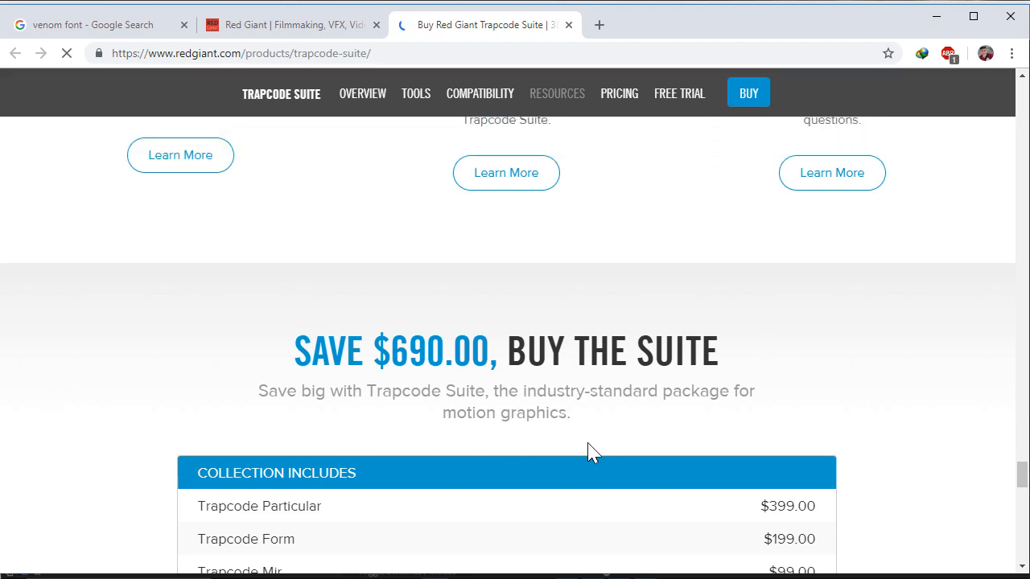
pyautogui.scroll(-4, 589, 451)
pyautogui.scroll(3, 581, 427)
pyautogui.scroll(3, 583, 423)
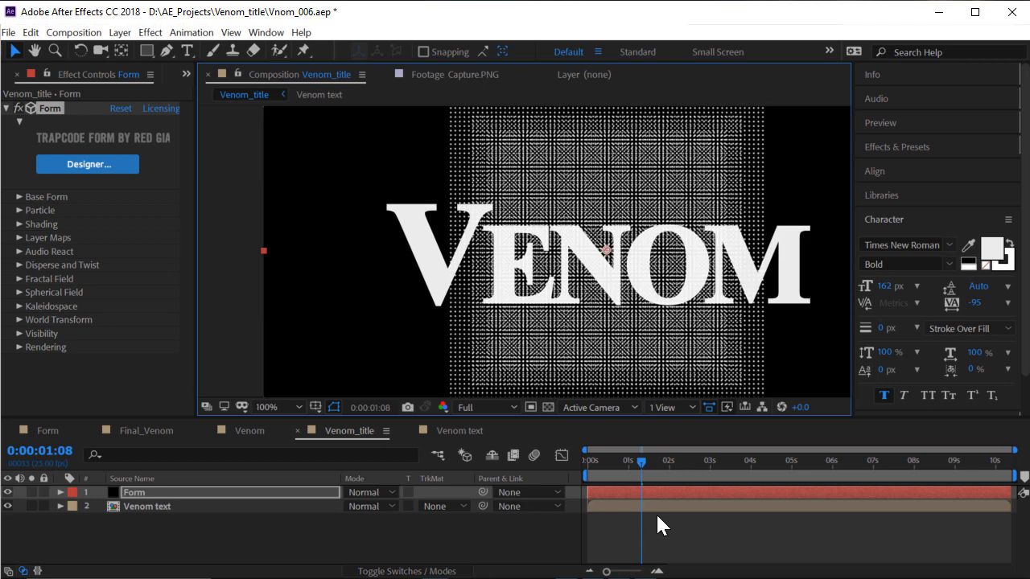
# Hide the Venom text layer and switch the Form layer's Base Form to Box - Strings
pyautogui.moveTo(620, 460); pyautogui.dragTo(648, 475)
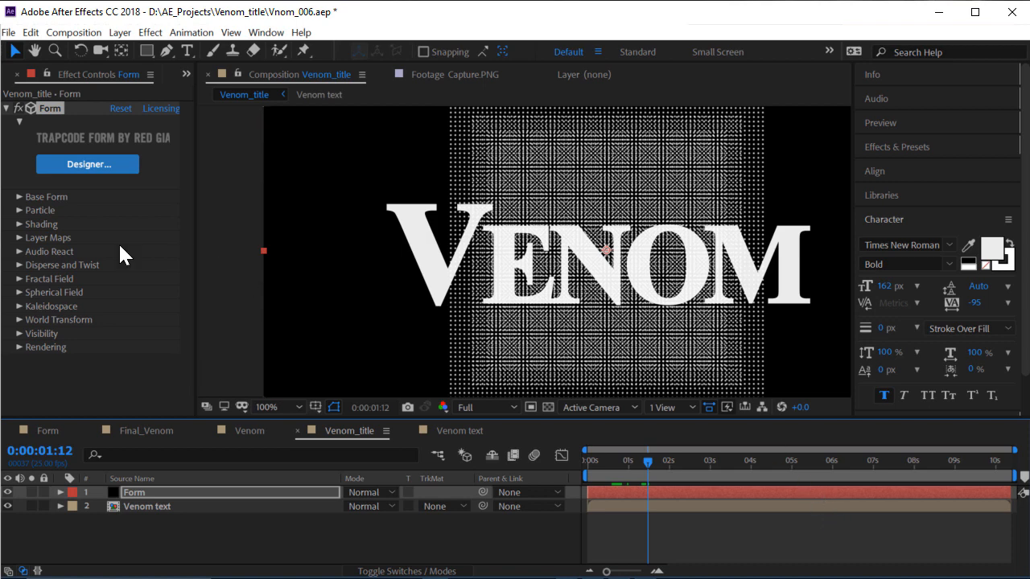
pyautogui.click(7, 506)
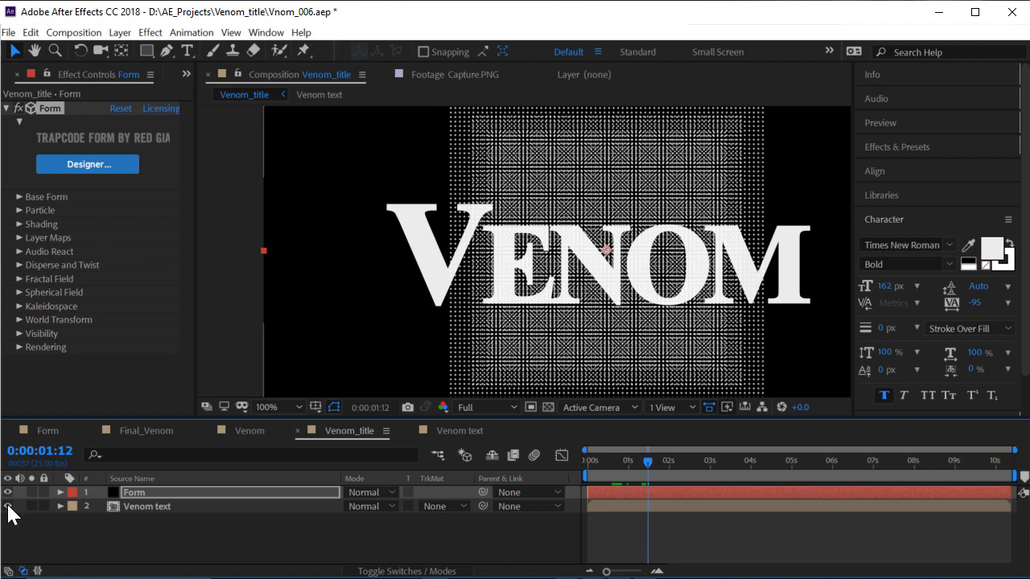
pyautogui.click(145, 493)
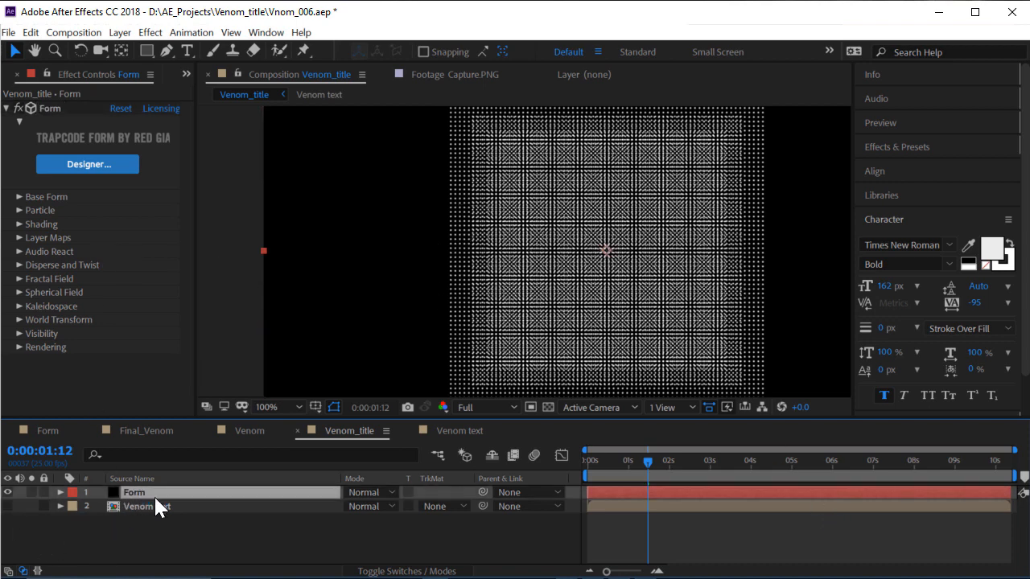
pyautogui.click(19, 197)
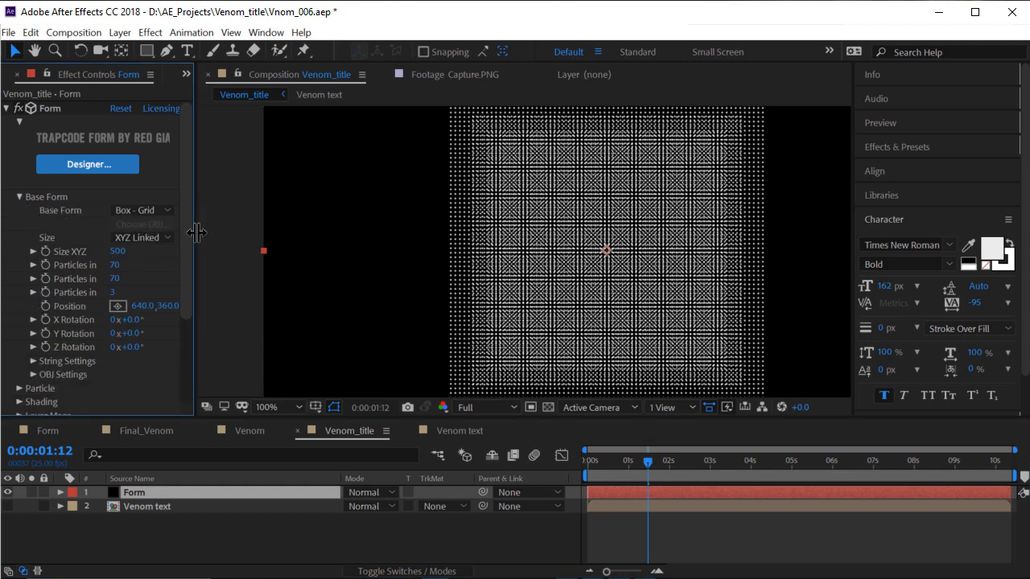
pyautogui.moveTo(197, 232); pyautogui.dragTo(226, 232)
pyautogui.click(162, 211)
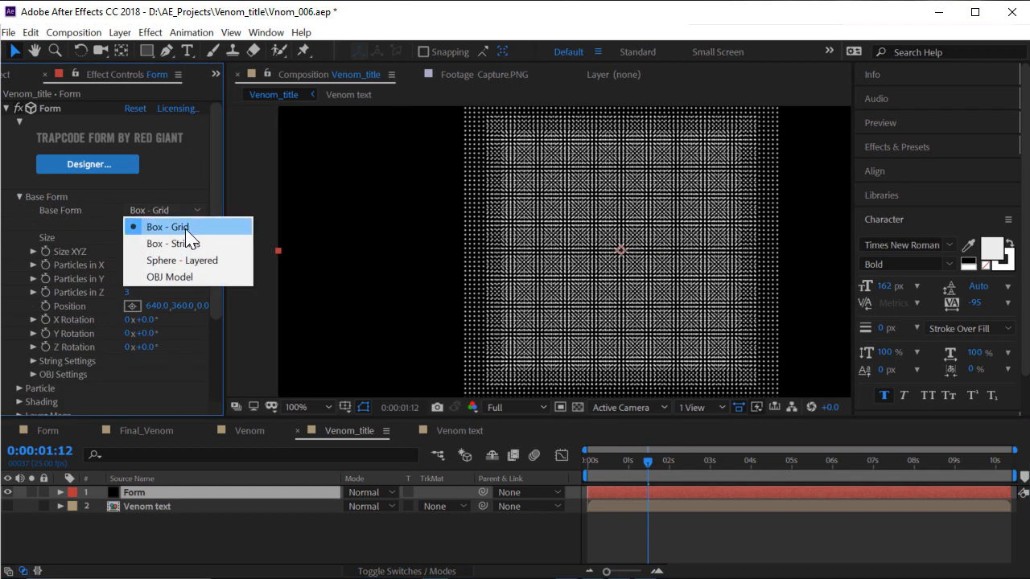
pyautogui.click(206, 242)
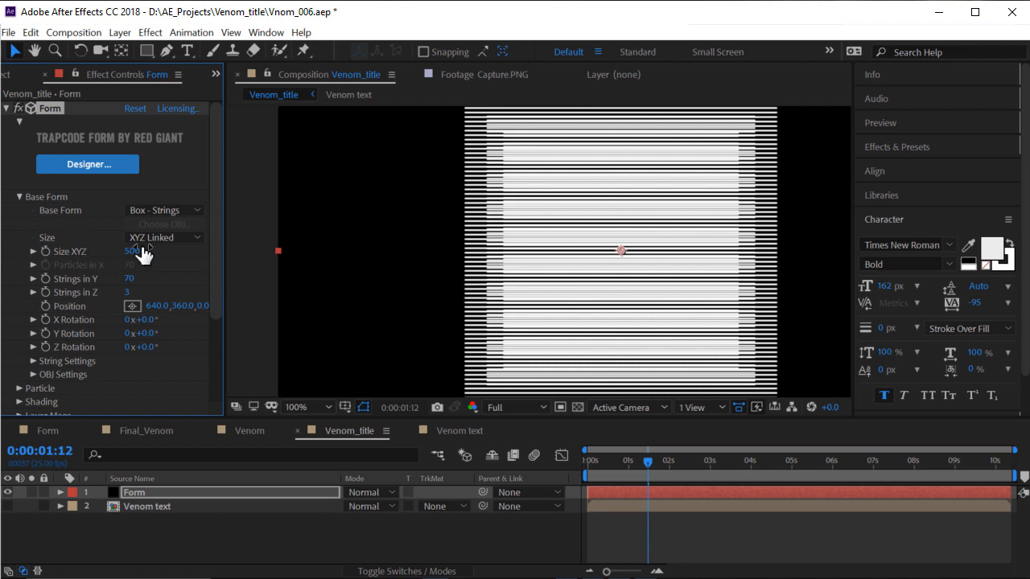
# Compare with the Capture.PNG reference, keep Box - Strings and set Strings in Z to 1
pyautogui.click(488, 75)
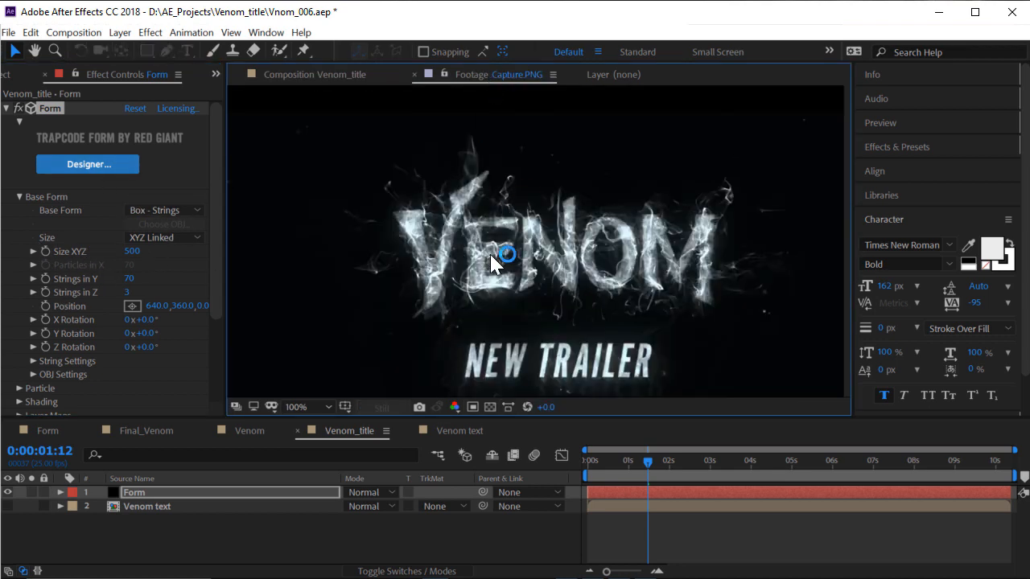
pyautogui.scroll(3, 489, 260)
pyautogui.click(340, 76)
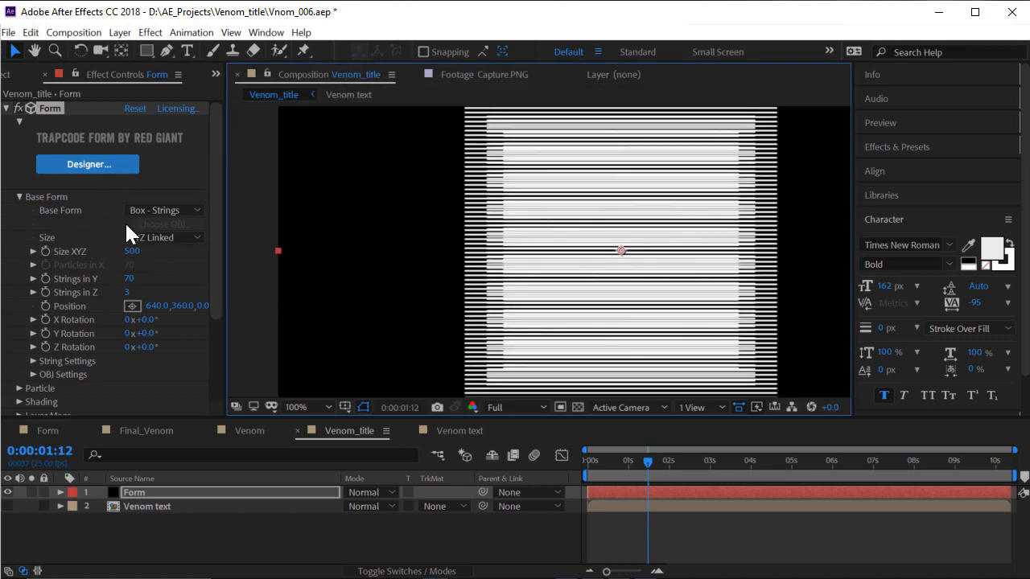
pyautogui.click(161, 211)
pyautogui.click(191, 246)
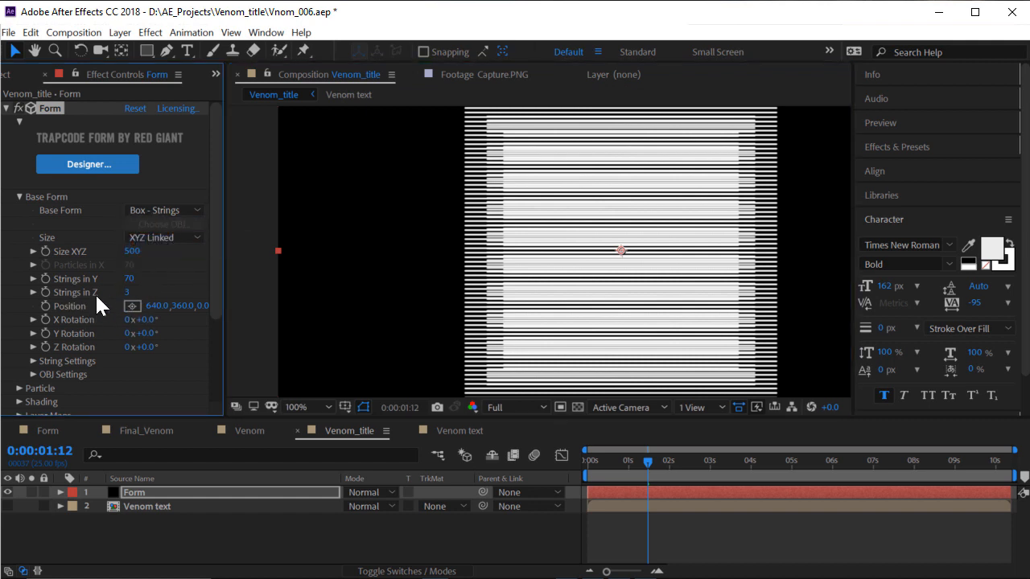
pyautogui.press('Return')
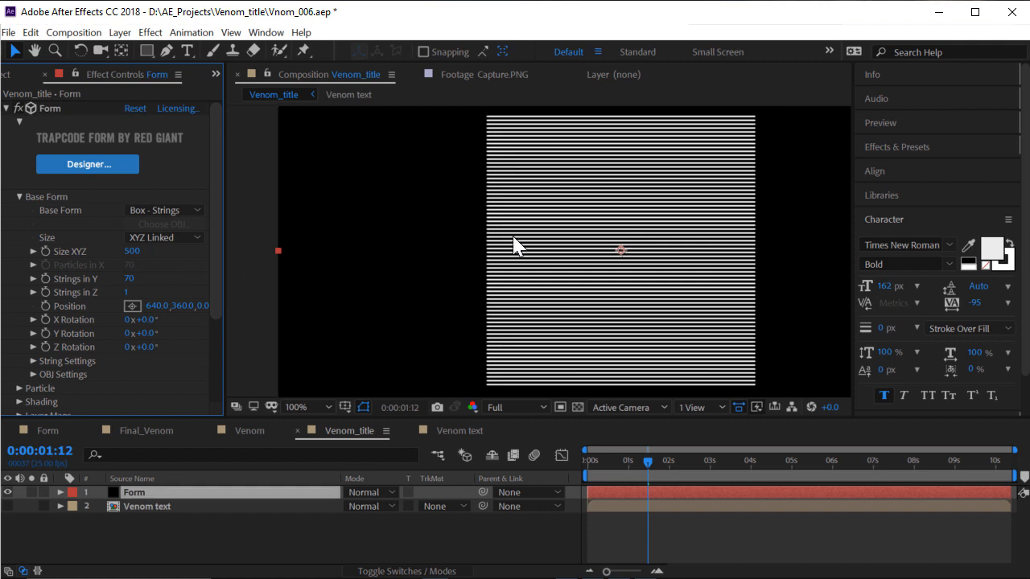
pyautogui.scroll(-4, 415, 256)
pyautogui.scroll(4, 415, 256)
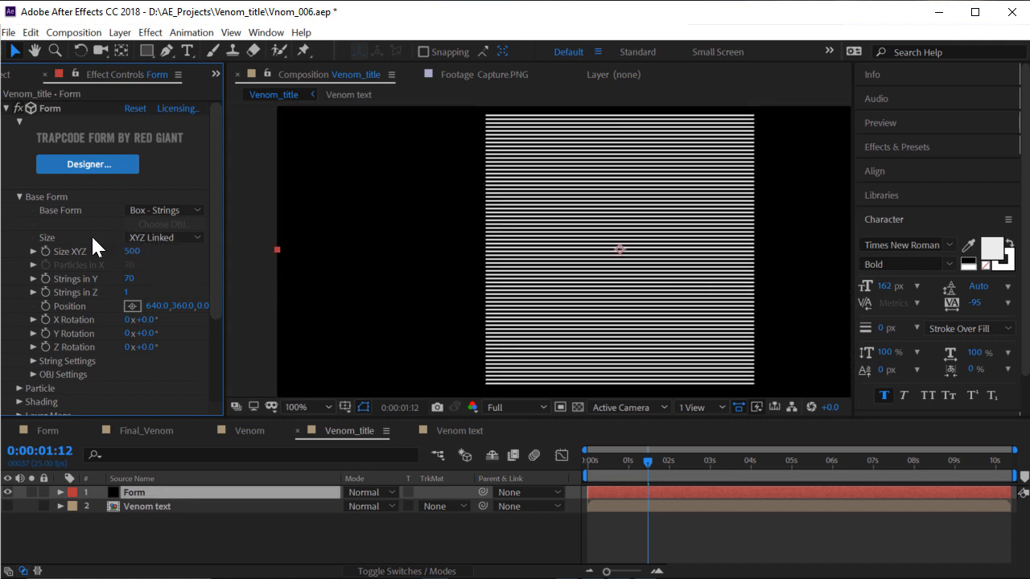
# Try the Size linking options and scrub the string box size uniformly
pyautogui.click(180, 239)
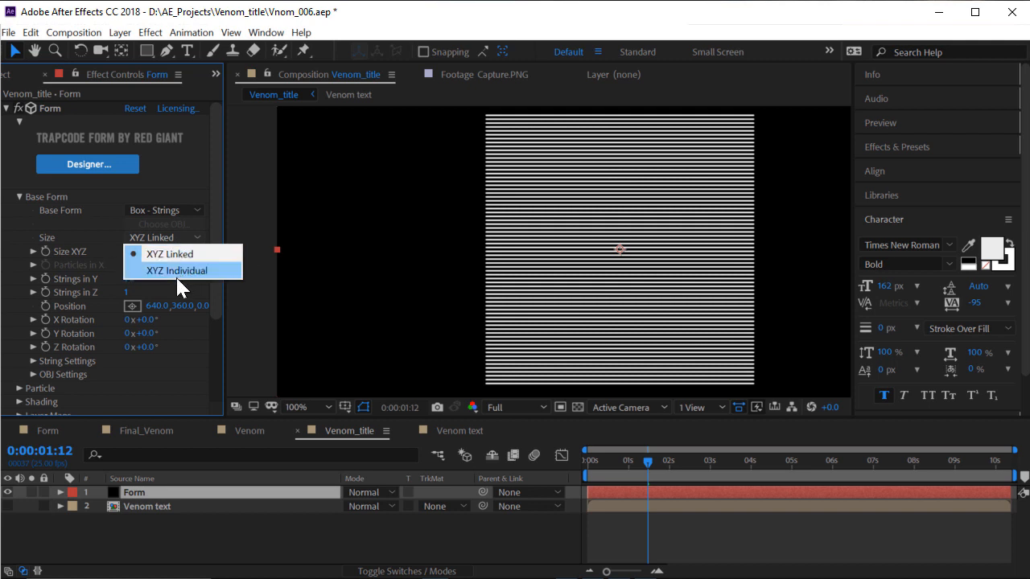
pyautogui.click(175, 272)
pyautogui.click(93, 258)
pyautogui.moveTo(127, 252); pyautogui.dragTo(155, 257)
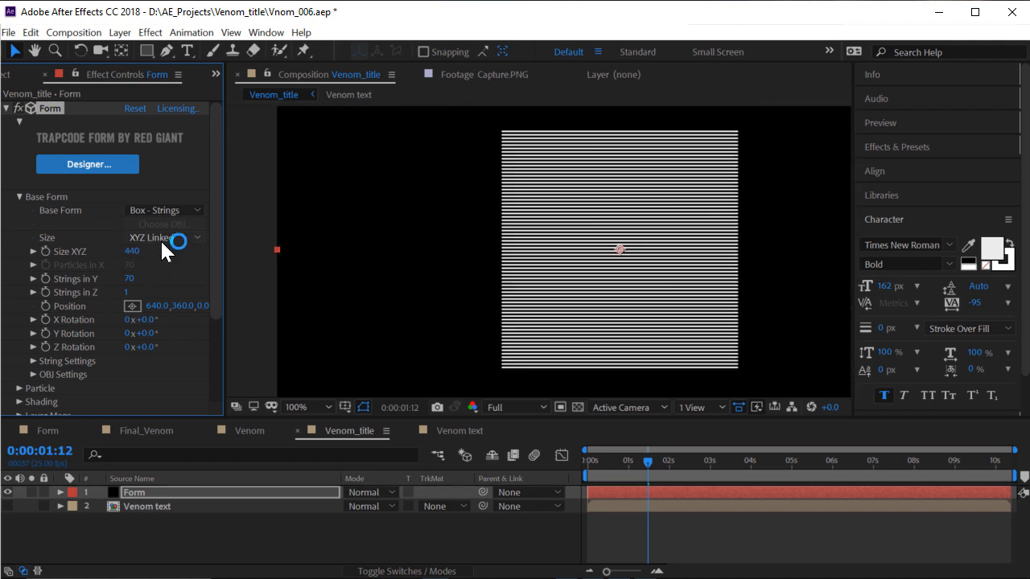
pyautogui.scroll(-2, 475, 273)
pyautogui.scroll(2, 481, 270)
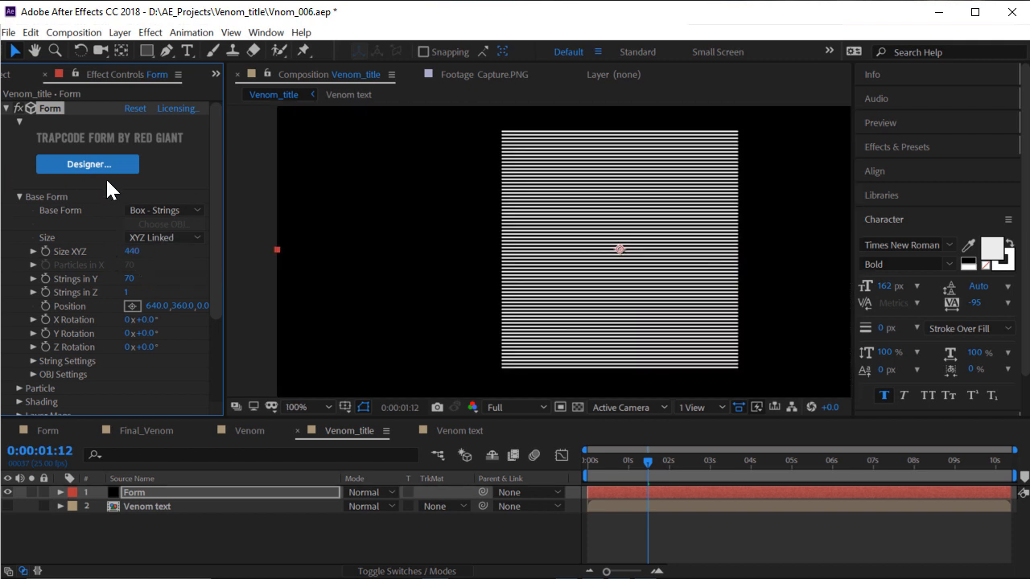
# Set Size to XYZ Individual and stretch Size X to 1200, keeping Y and Z at 500
pyautogui.click(163, 238)
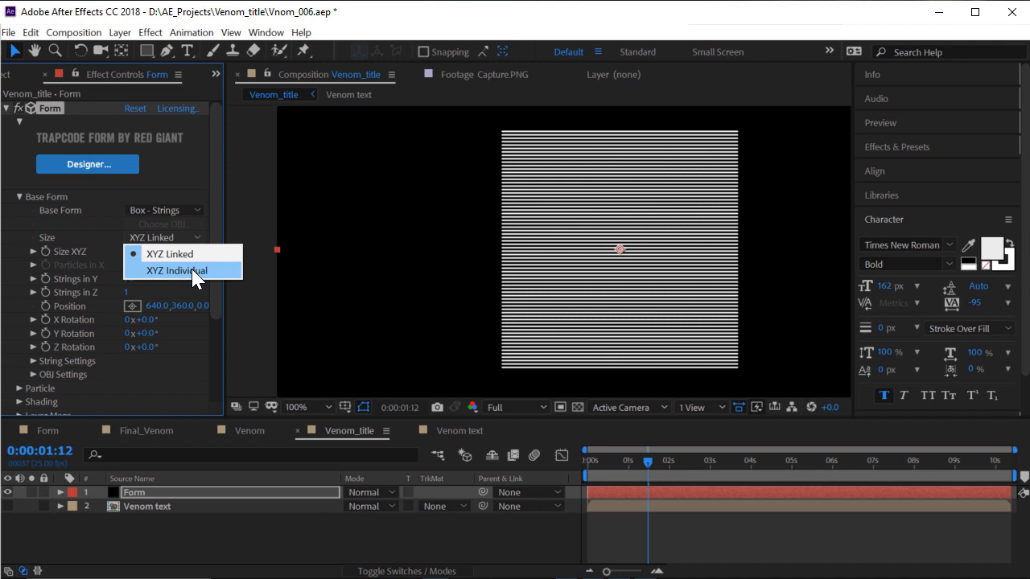
pyautogui.click(193, 272)
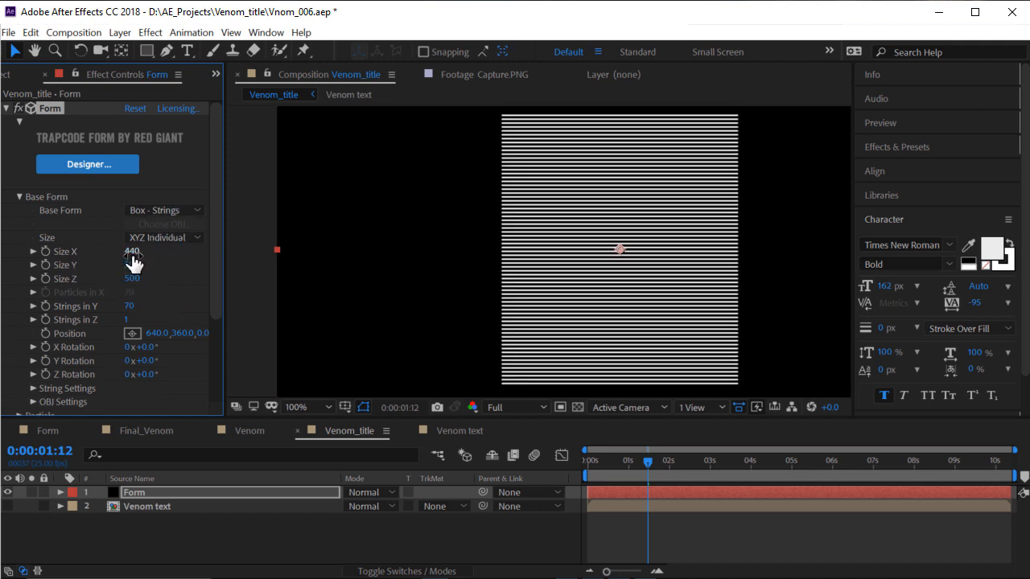
pyautogui.moveTo(131, 252); pyautogui.dragTo(205, 266)
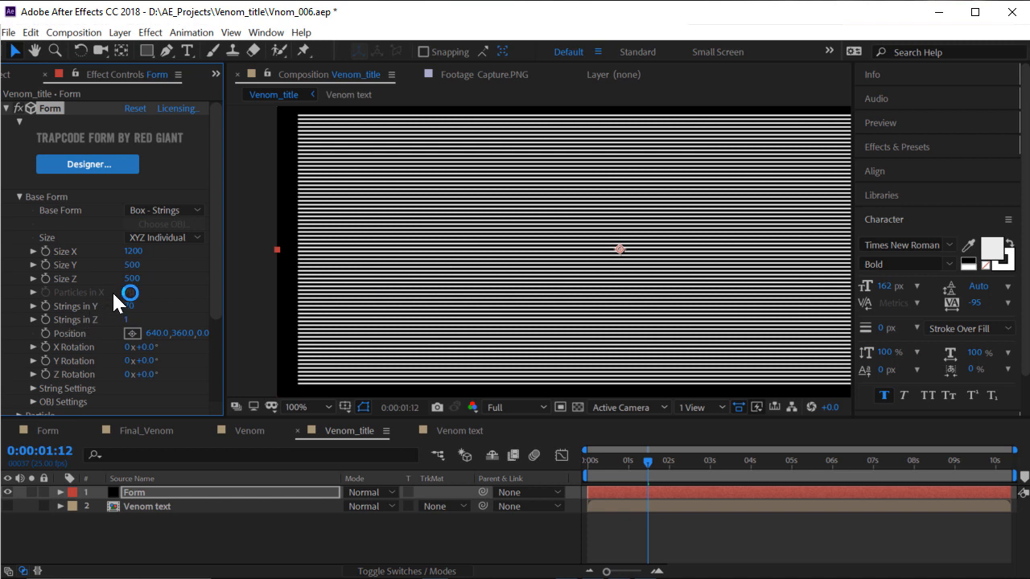
pyautogui.scroll(-4, 81, 338)
pyautogui.scroll(4, 80, 289)
pyautogui.click(507, 73)
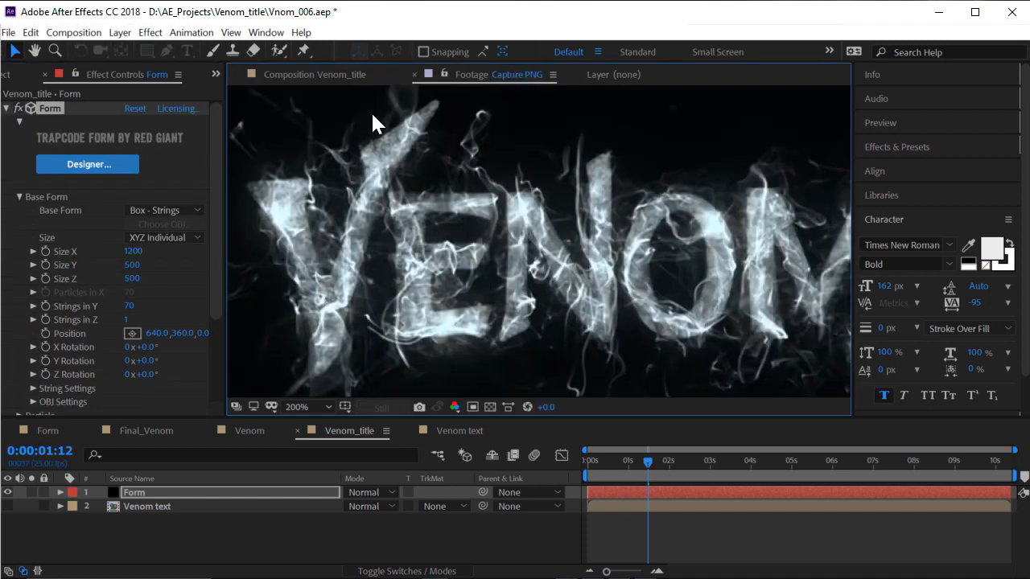
pyautogui.click(345, 75)
pyautogui.scroll(-3, 151, 289)
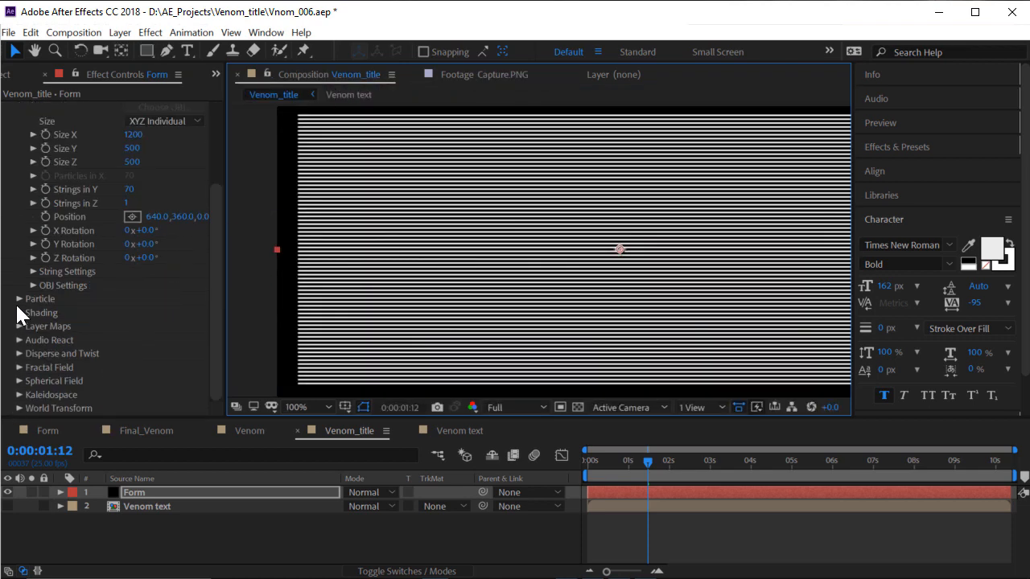
# Expand Fractal Field and scrub Displace to 146 to make the strings wavy
pyautogui.click(20, 367)
pyautogui.scroll(-4, 48, 322)
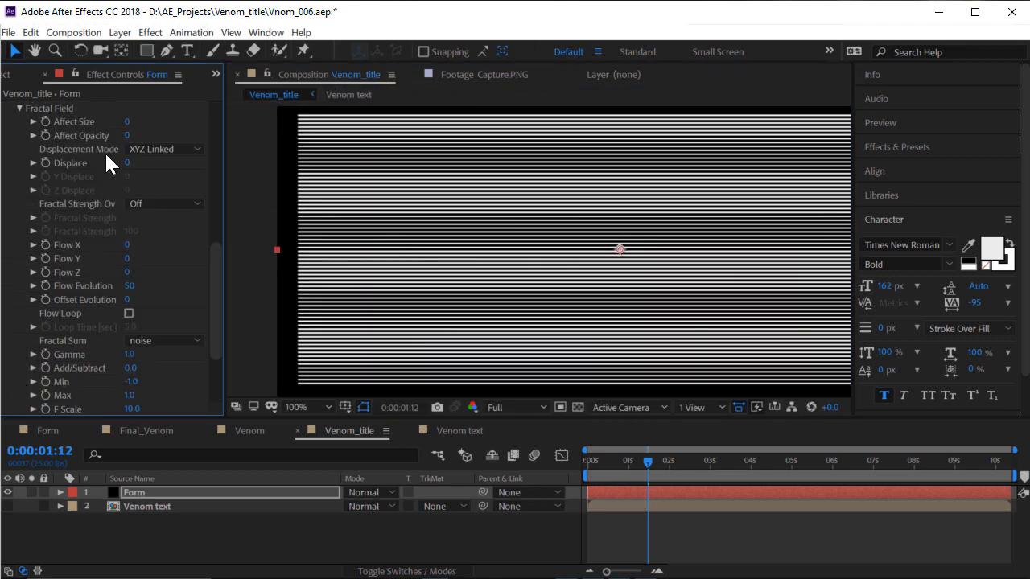
pyautogui.moveTo(121, 163); pyautogui.dragTo(612, 241)
pyautogui.scroll(2, 620, 251)
pyautogui.scroll(-2, 636, 266)
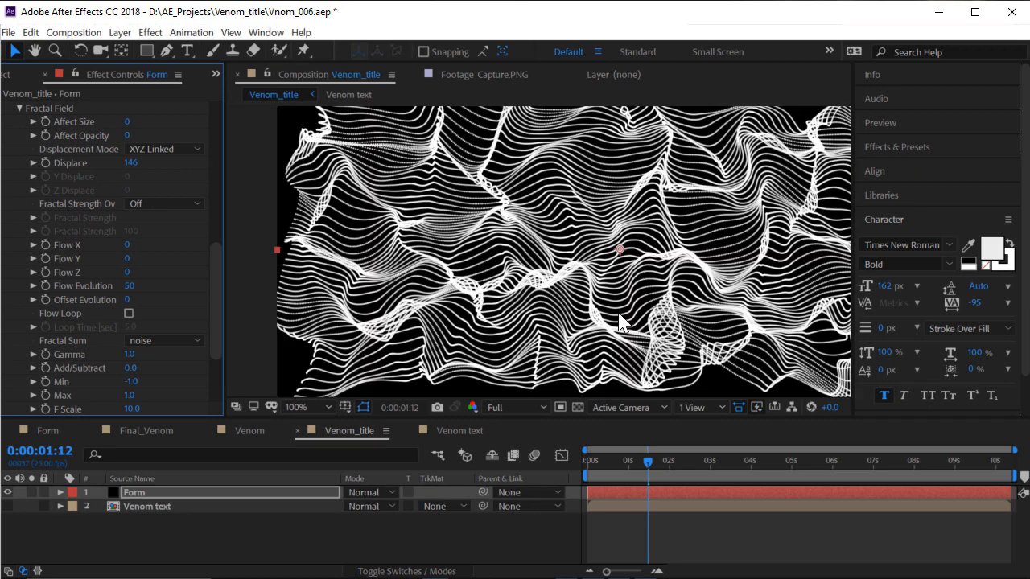
pyautogui.scroll(-2, 626, 324)
# Preview the wavy strings from 0:00:01:23 and pan the composition view
pyautogui.moveTo(648, 473); pyautogui.dragTo(665, 475)
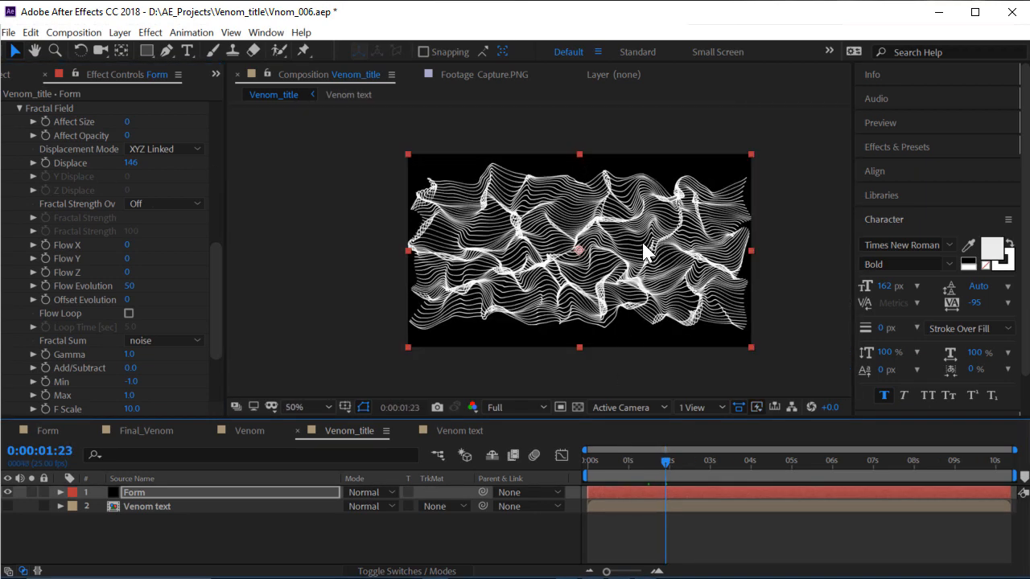
pyautogui.scroll(2, 641, 253)
pyautogui.press('space')
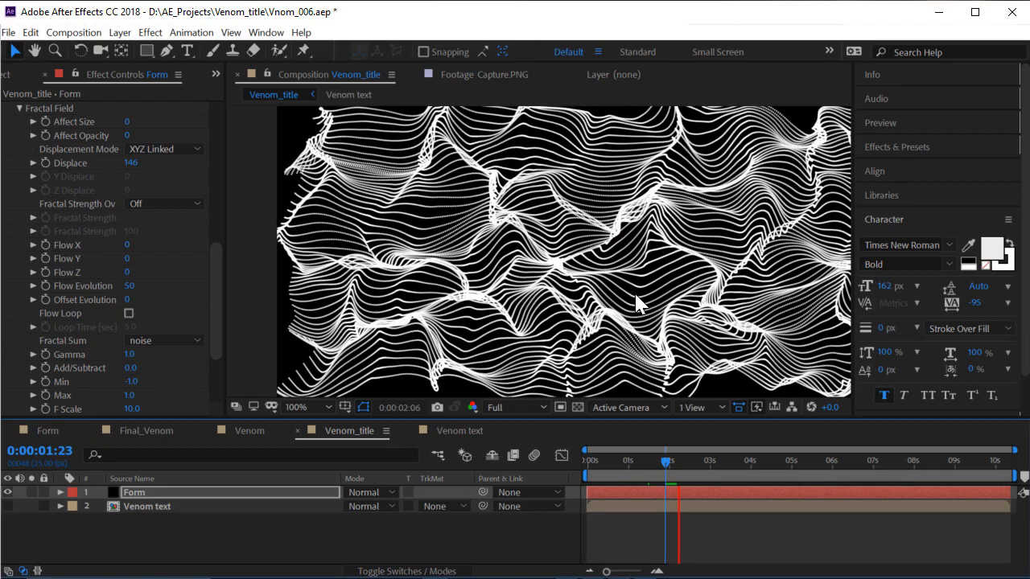
pyautogui.press('space')
pyautogui.moveTo(695, 246); pyautogui.dragTo(651, 242)
pyautogui.scroll(10, 145, 218)
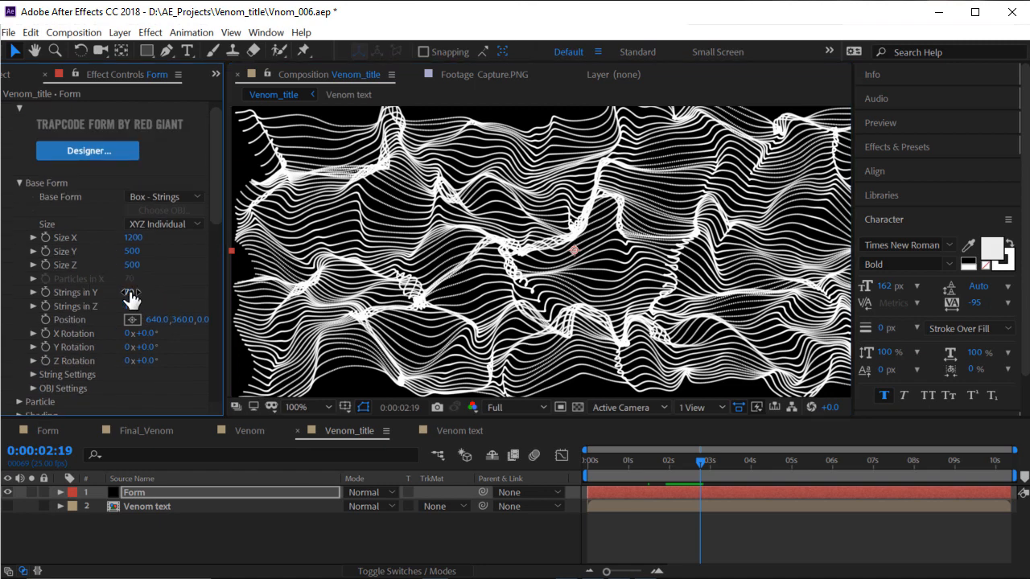
# Raise Strings in Y and compare the frame at 0:00:03:08 with the VENOM reference
pyautogui.moveTo(128, 292); pyautogui.dragTo(235, 294)
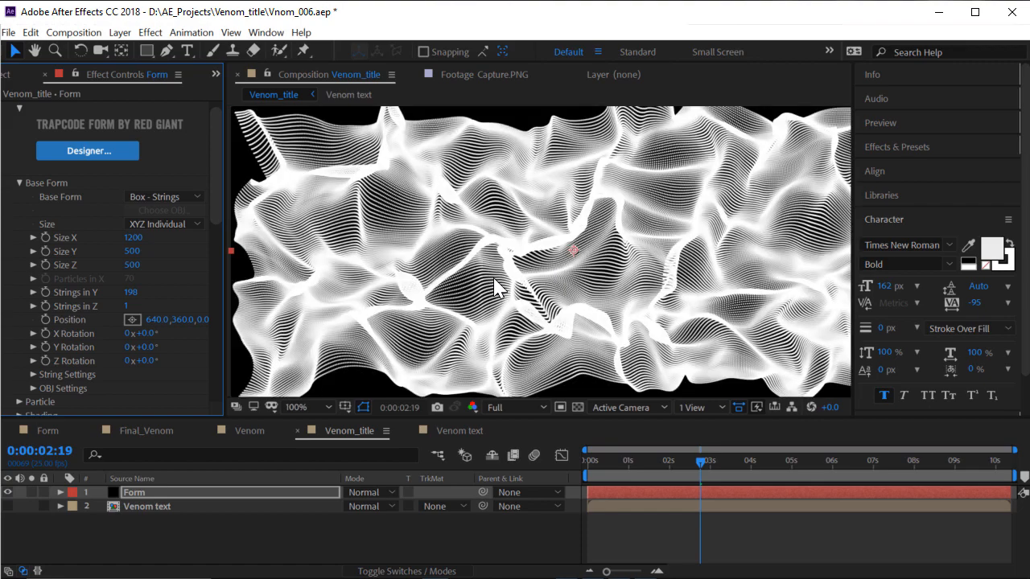
pyautogui.click(721, 467)
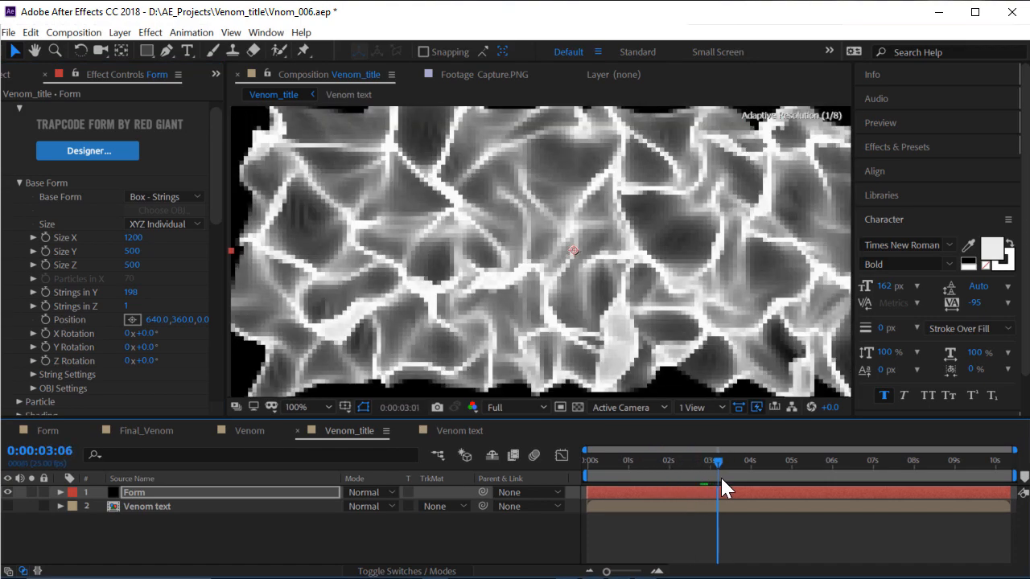
pyautogui.click(465, 76)
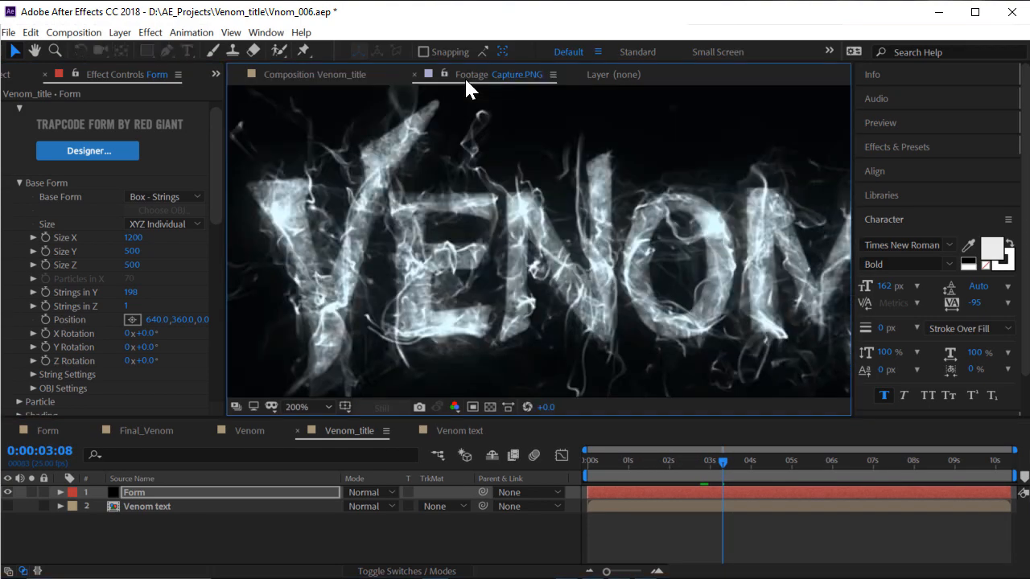
pyautogui.click(357, 74)
pyautogui.scroll(1, 475, 278)
pyautogui.moveTo(435, 285); pyautogui.dragTo(465, 281)
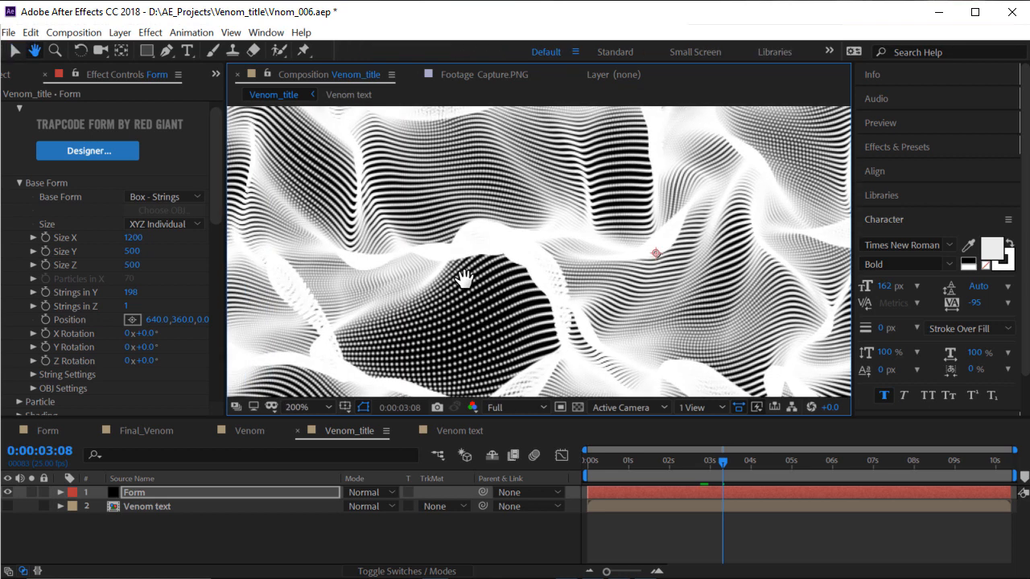
pyautogui.scroll(-1, 483, 235)
pyautogui.scroll(-2, 486, 240)
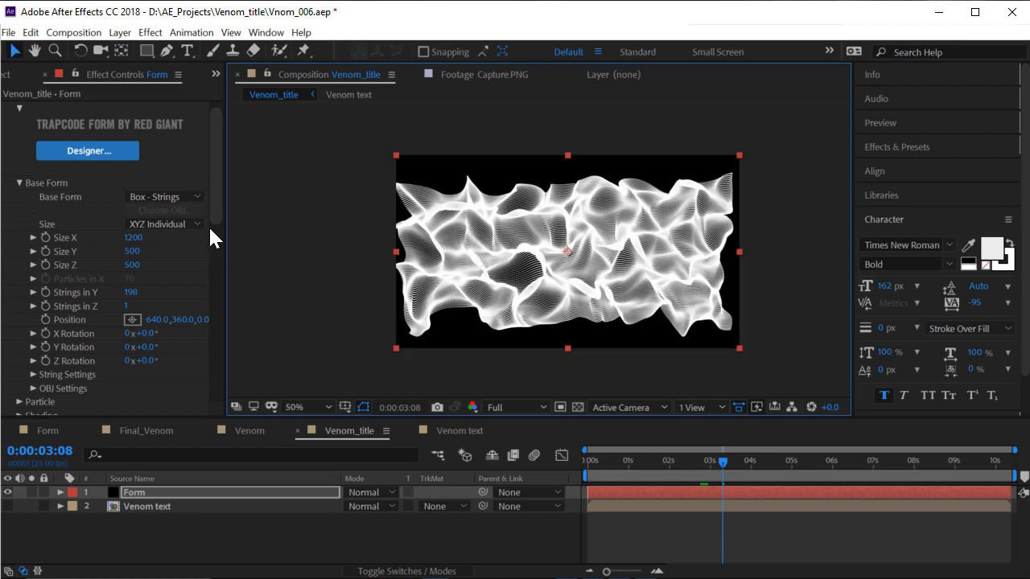
# Enter 220 as the final Strings in Y value
pyautogui.click(130, 293)
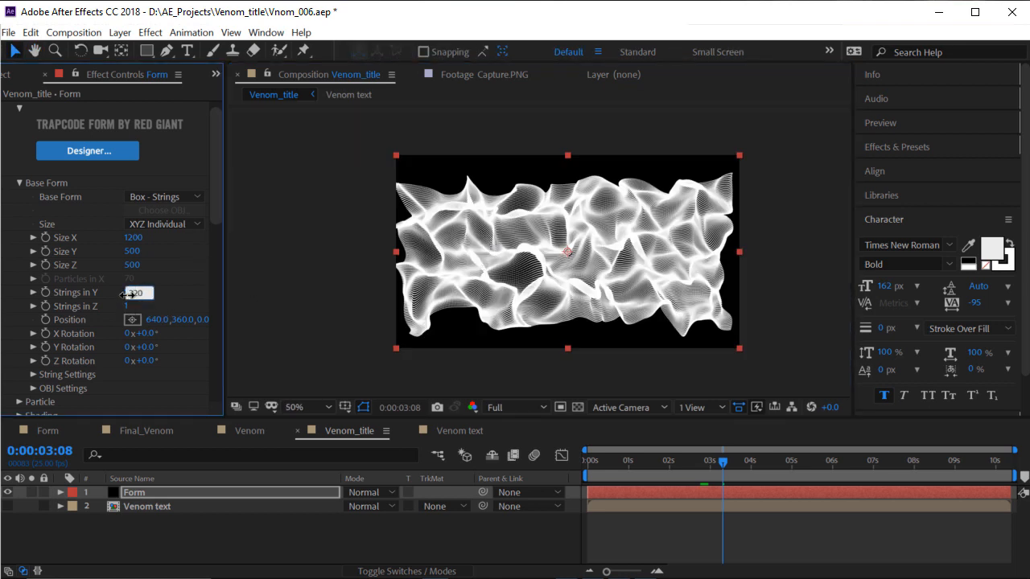
pyautogui.press('Return')
pyautogui.scroll(1, 613, 271)
pyautogui.moveTo(110, 243); pyautogui.dragTo(107, 221)
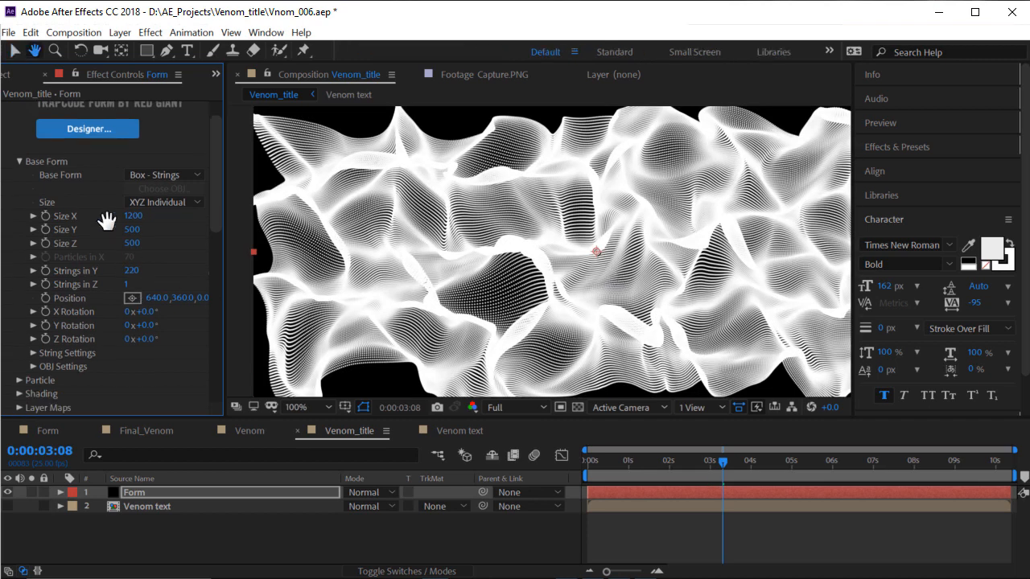
pyautogui.scroll(-4, 41, 299)
# Make particle opacity vary radially and apply a falling Opacity Curve preset
pyautogui.press('v')
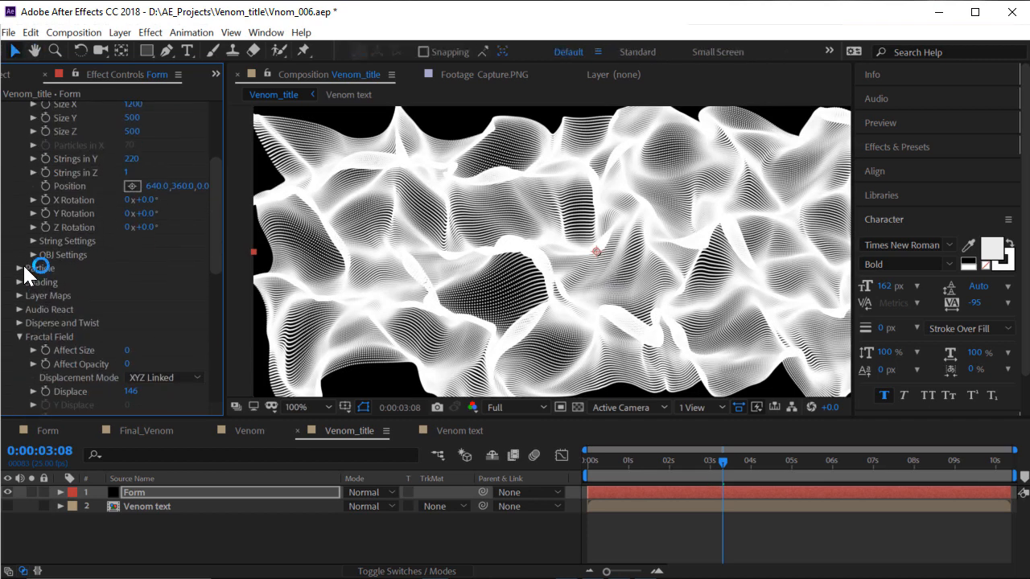
pyautogui.click(22, 265)
pyautogui.moveTo(103, 305); pyautogui.dragTo(103, 324)
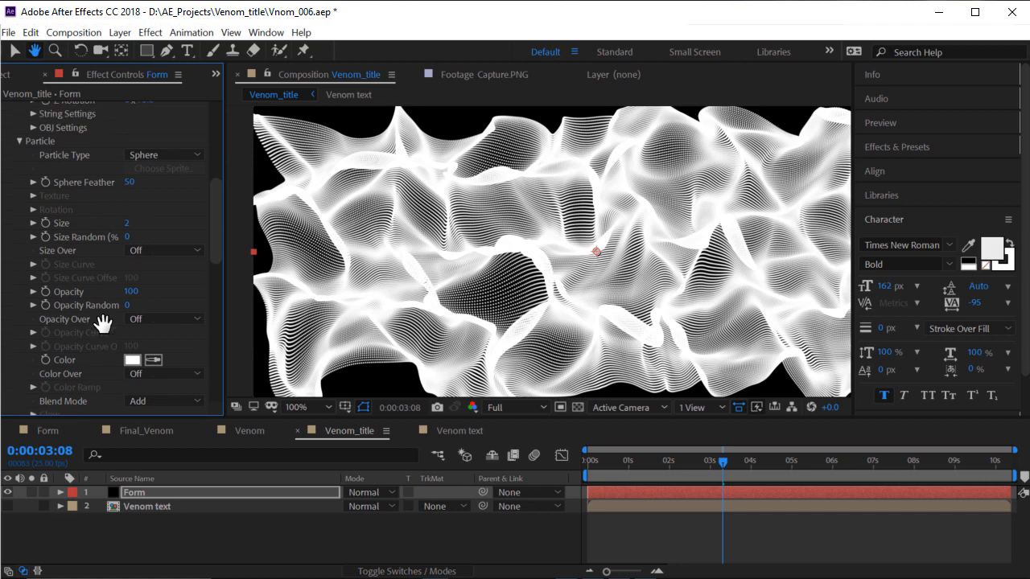
pyautogui.click(164, 319)
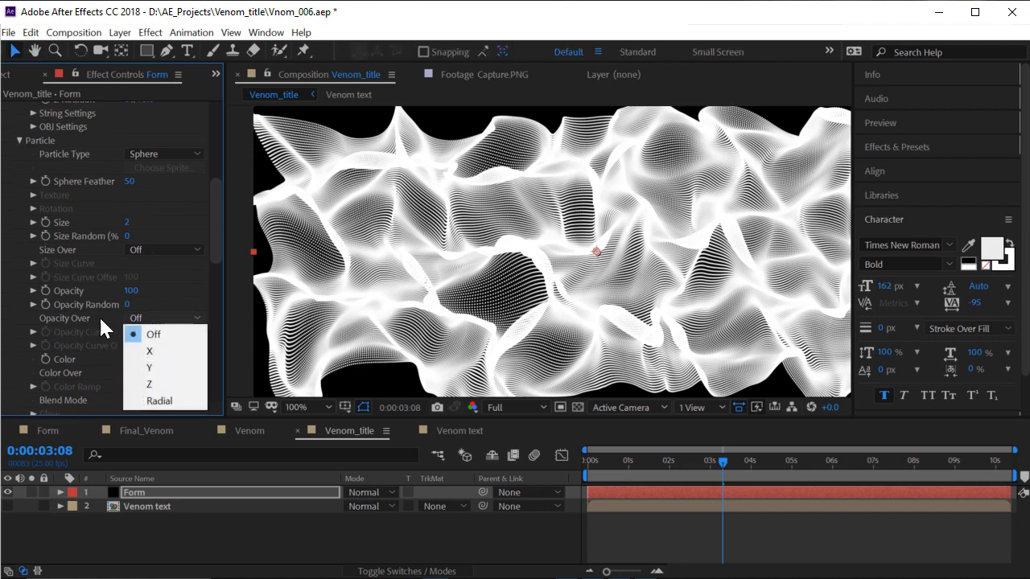
pyautogui.click(164, 401)
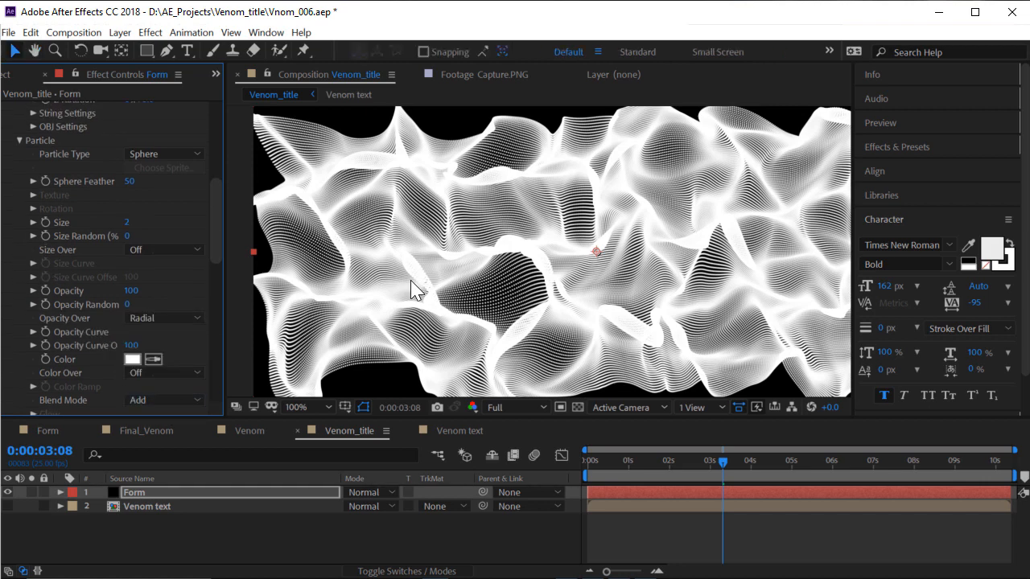
pyautogui.click(30, 333)
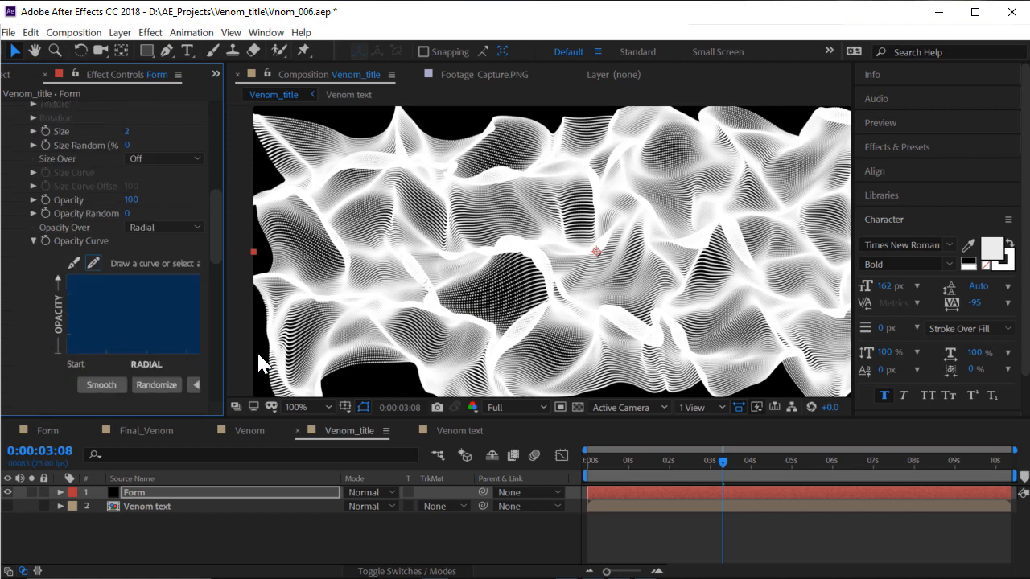
pyautogui.moveTo(226, 346); pyautogui.dragTo(315, 346)
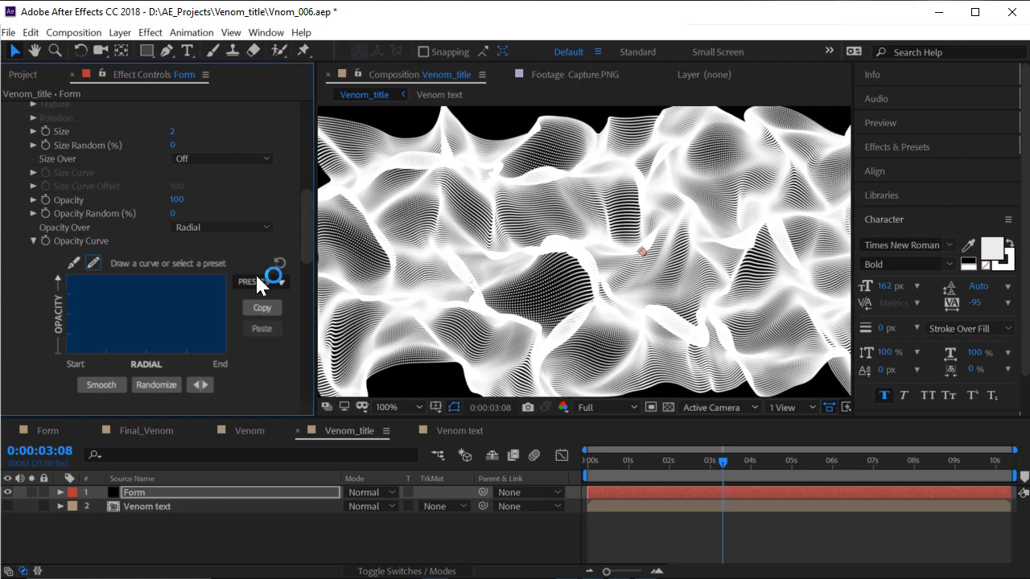
pyautogui.click(263, 364)
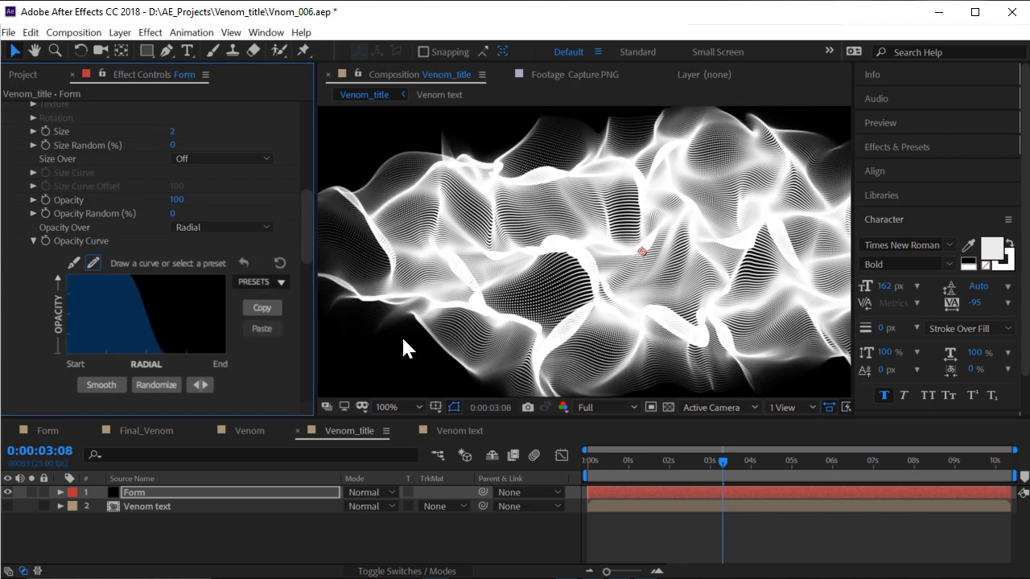
# Zoom the view to 50% and try new particle Opacity values
pyautogui.press(',')
pyautogui.press(',')
pyautogui.scroll(1, 615, 249)
pyautogui.moveTo(499, 218); pyautogui.dragTo(545, 223)
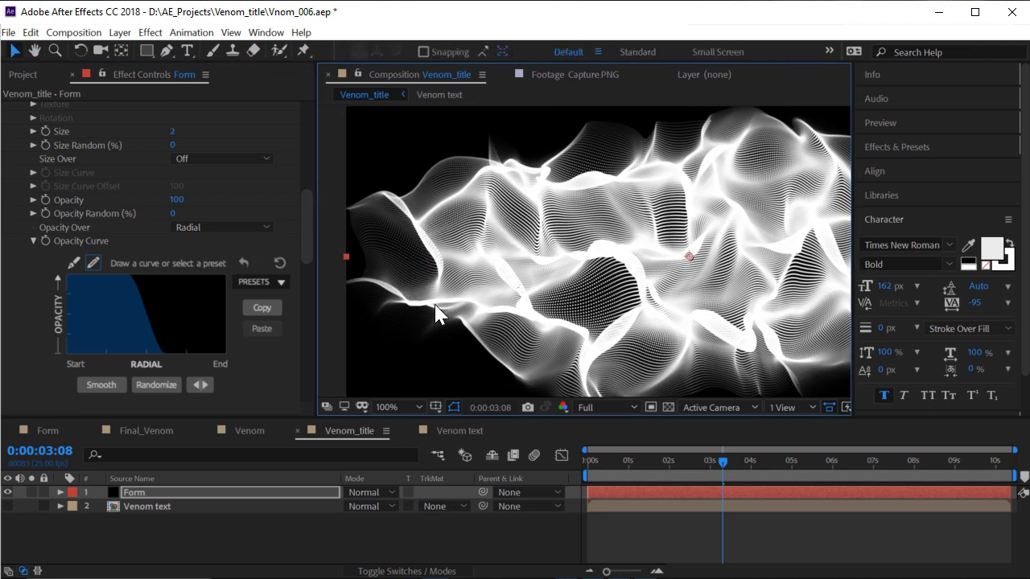
pyautogui.click(178, 200)
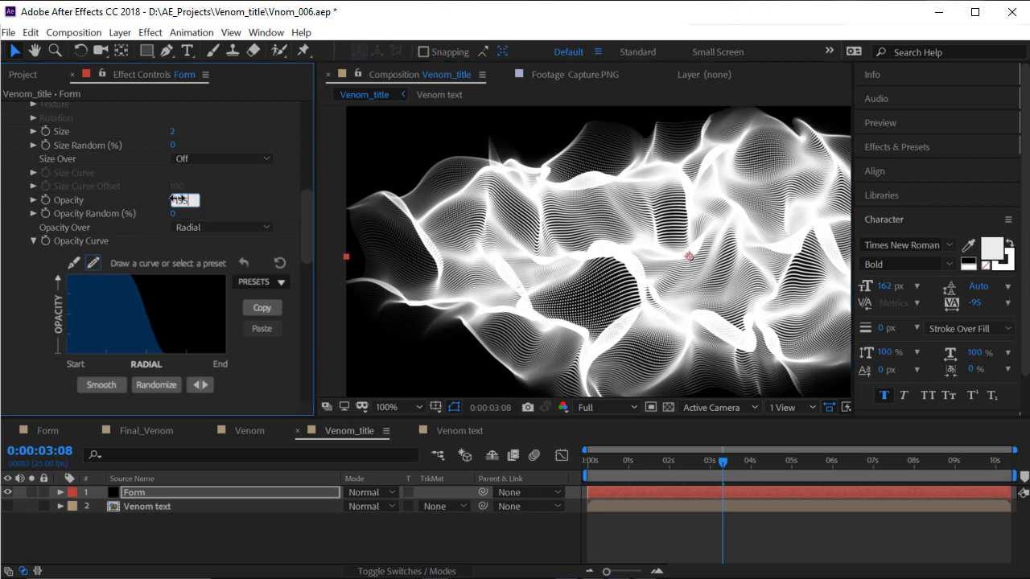
pyautogui.press('Return')
pyautogui.click(179, 200)
pyautogui.write('155')
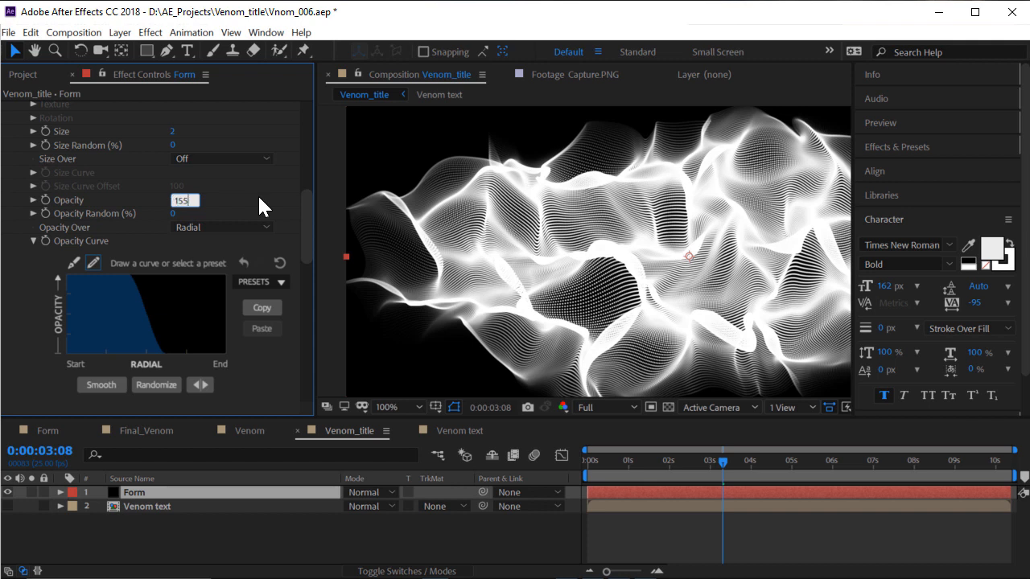
pyautogui.press('Return')
# Set particle Opacity to 16 and scrub the timeline to preview the dimmed strands
pyautogui.click(183, 200)
pyautogui.press('Return')
pyautogui.scroll(-2, 552, 230)
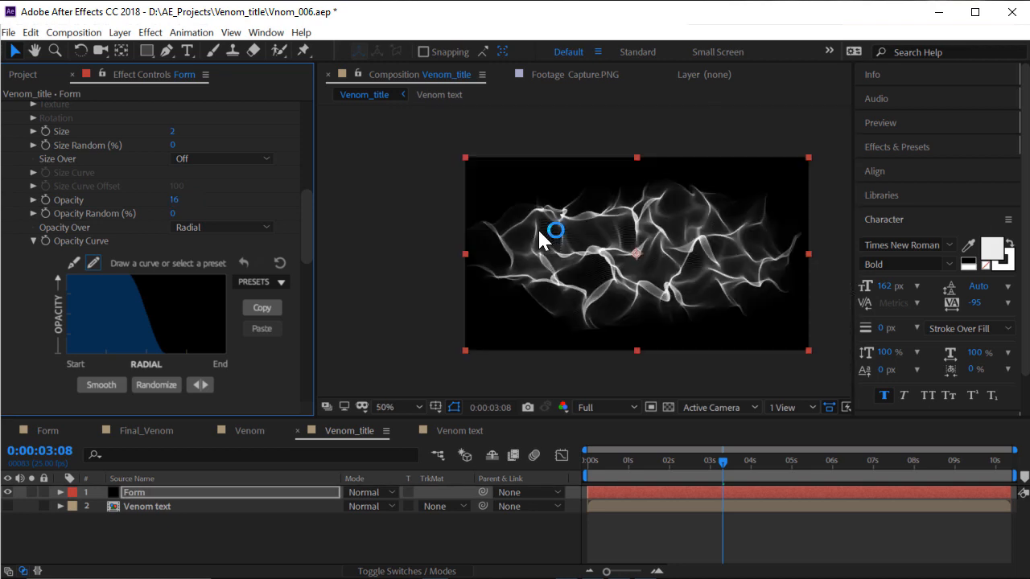
pyautogui.scroll(2, 747, 269)
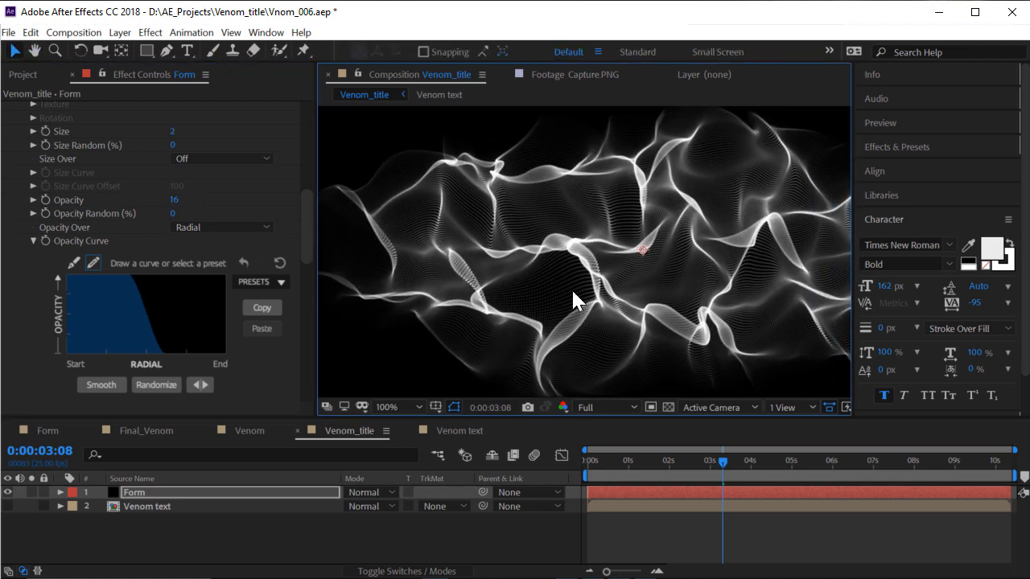
pyautogui.moveTo(672, 463); pyautogui.dragTo(703, 464)
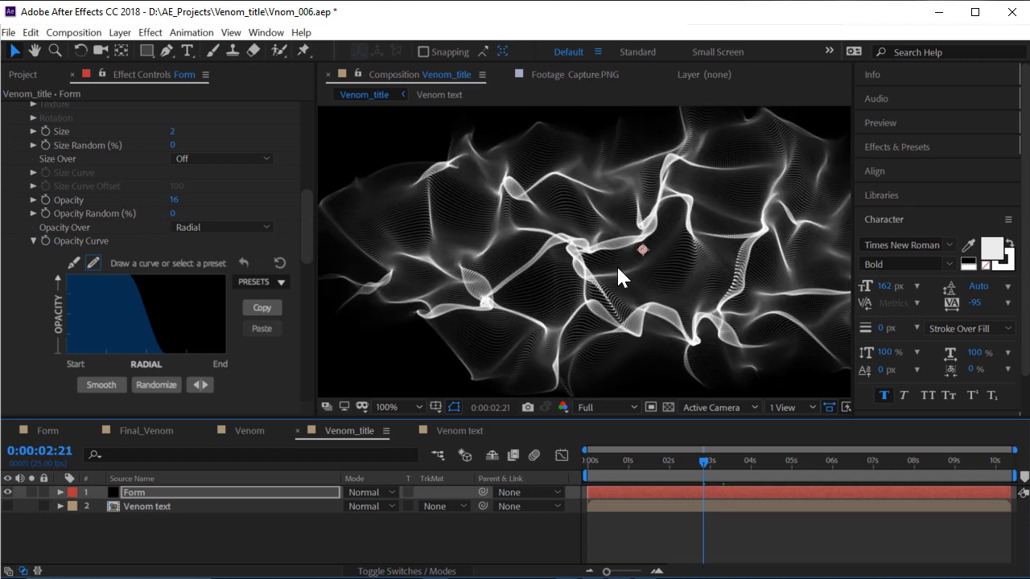
pyautogui.press('space')
pyautogui.moveTo(606, 246)
pyautogui.mouseDown()
pyautogui.moveTo(593, 265)
pyautogui.moveTo(545, 236)
pyautogui.moveTo(592, 248)
pyautogui.mouseUp()
# Lower the particle Opacity to 10
pyautogui.scroll(-2, 591, 231)
pyautogui.scroll(2, 592, 217)
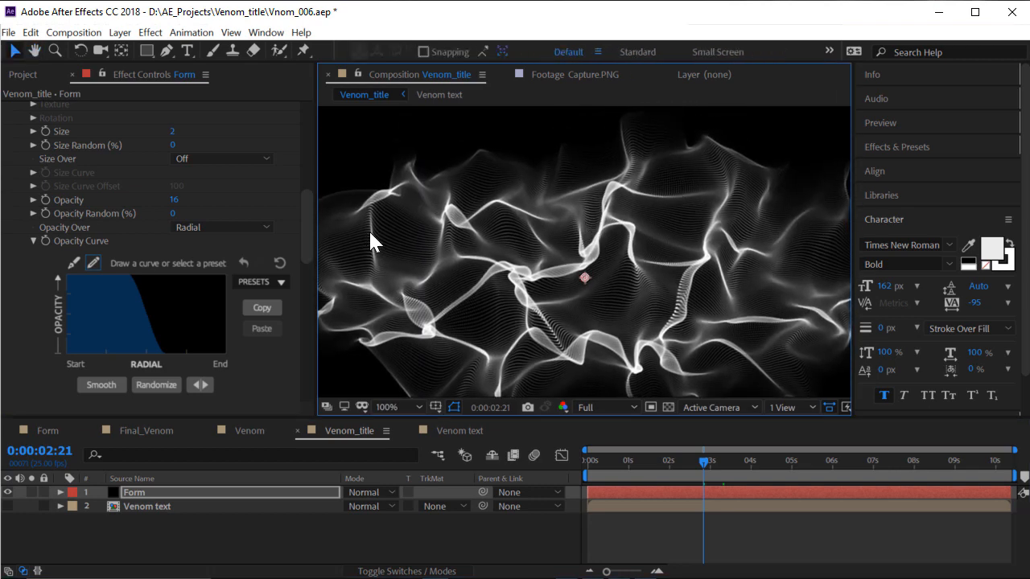
pyautogui.click(174, 200)
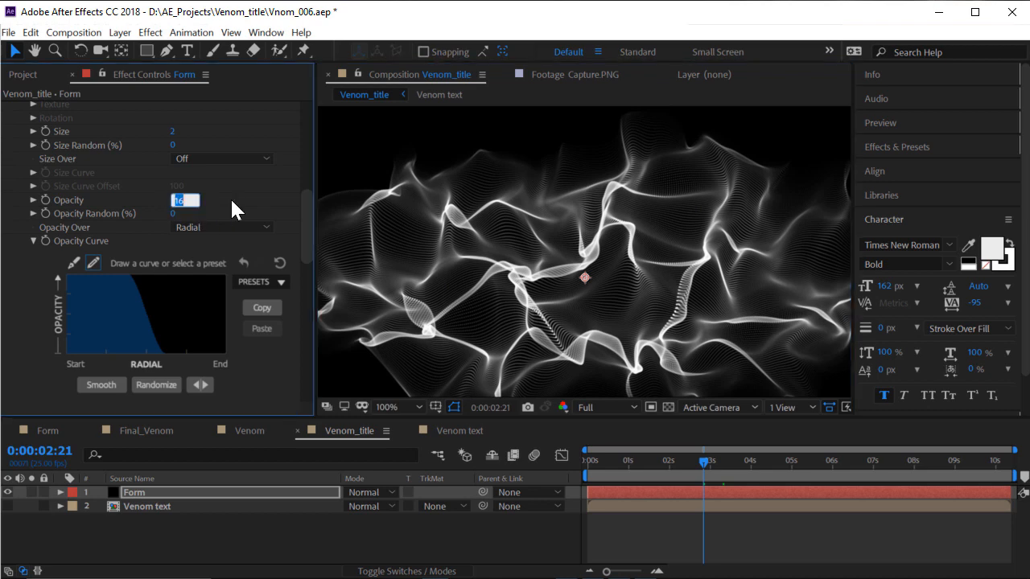
pyautogui.write('10')
pyautogui.press('Return')
pyautogui.scroll(-2, 612, 266)
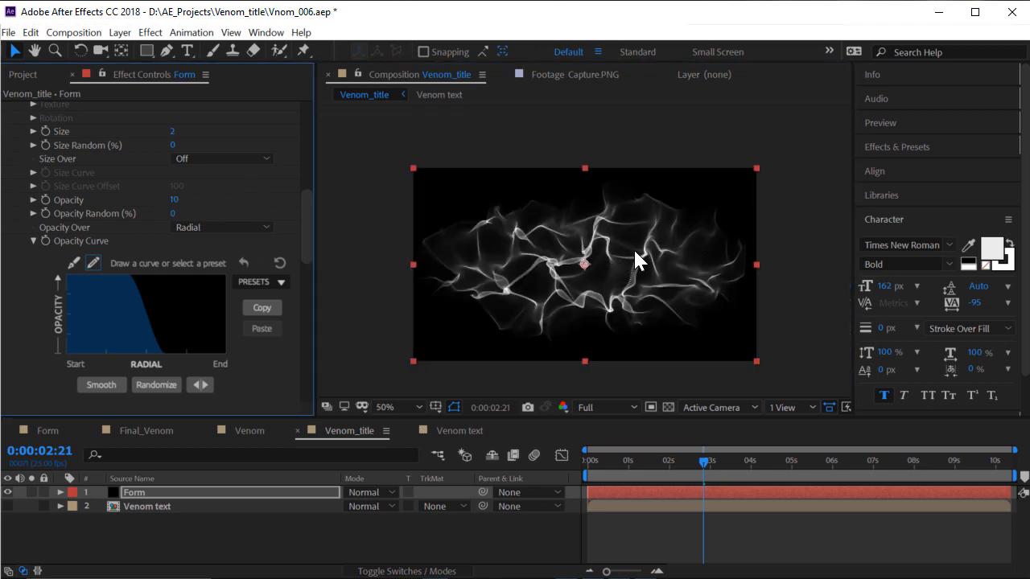
pyautogui.scroll(2, 599, 255)
# Add a Curves effect to the Form layer and set its Channel to Alpha
pyautogui.click(150, 32)
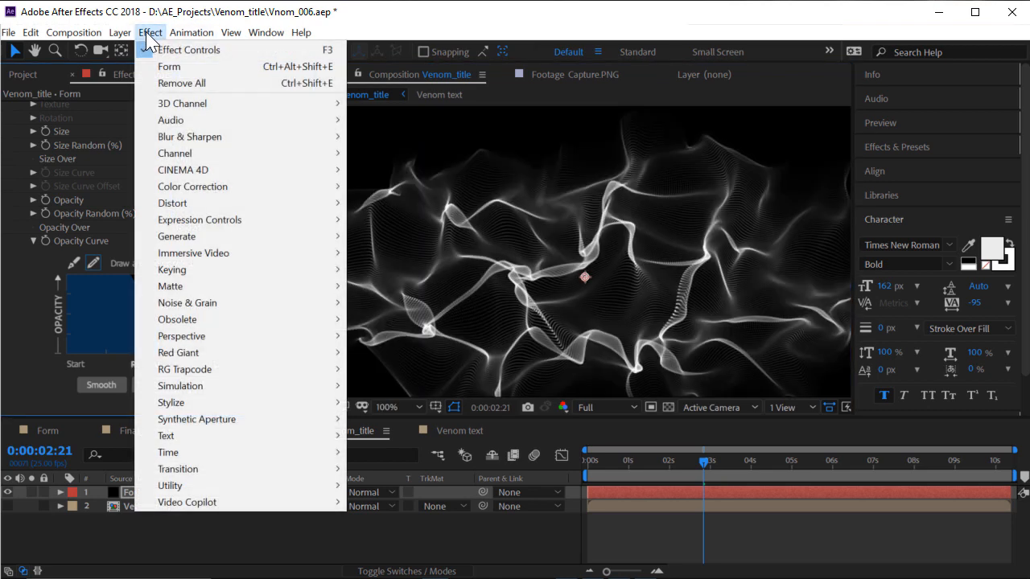
pyautogui.moveTo(229, 185)
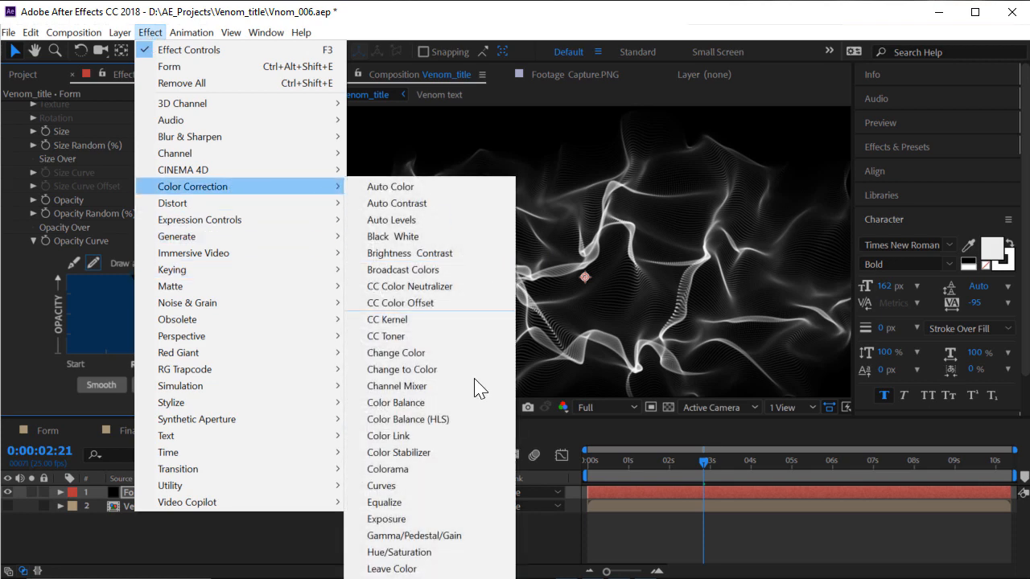
pyautogui.click(408, 486)
pyautogui.click(196, 122)
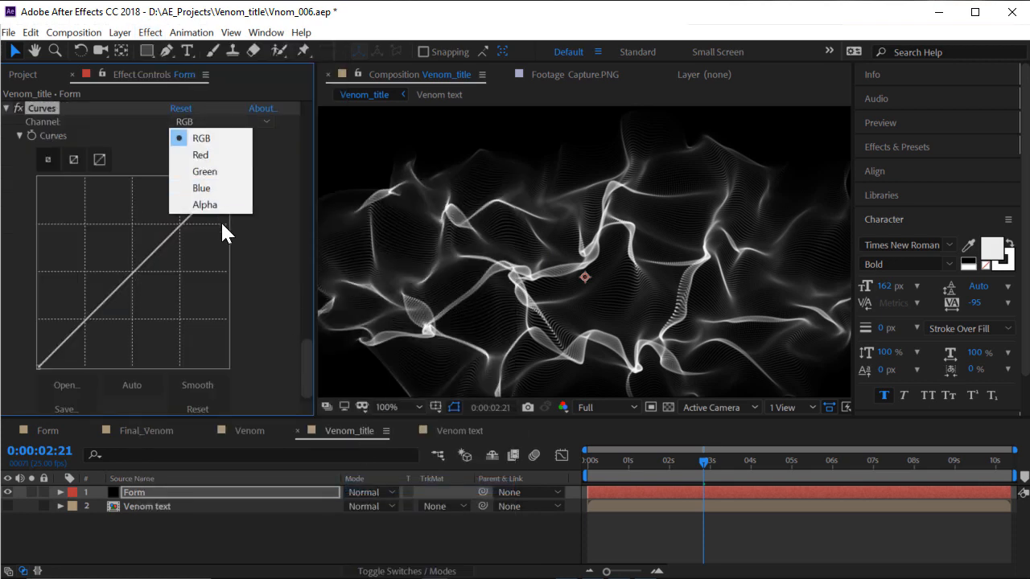
pyautogui.click(214, 205)
# Pull the lower Alpha curve below the diagonal and check frames 0:00:01:04 to 0:00:02:08
pyautogui.moveTo(131, 269); pyautogui.dragTo(160, 301)
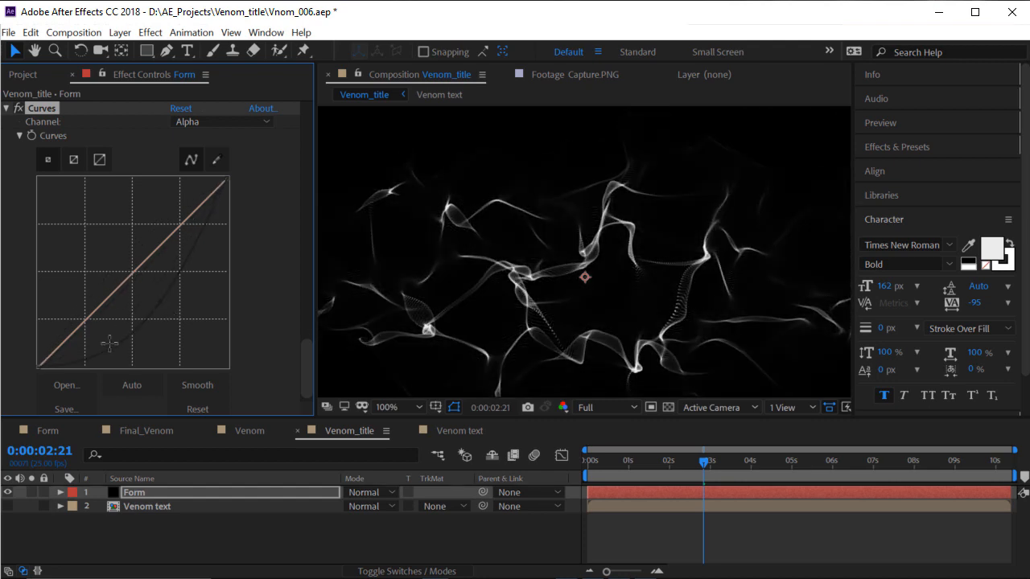
pyautogui.moveTo(110, 344); pyautogui.dragTo(120, 357)
pyautogui.moveTo(100, 351)
pyautogui.mouseDown()
pyautogui.moveTo(113, 361)
pyautogui.moveTo(95, 356)
pyautogui.mouseUp()
pyautogui.click(635, 463)
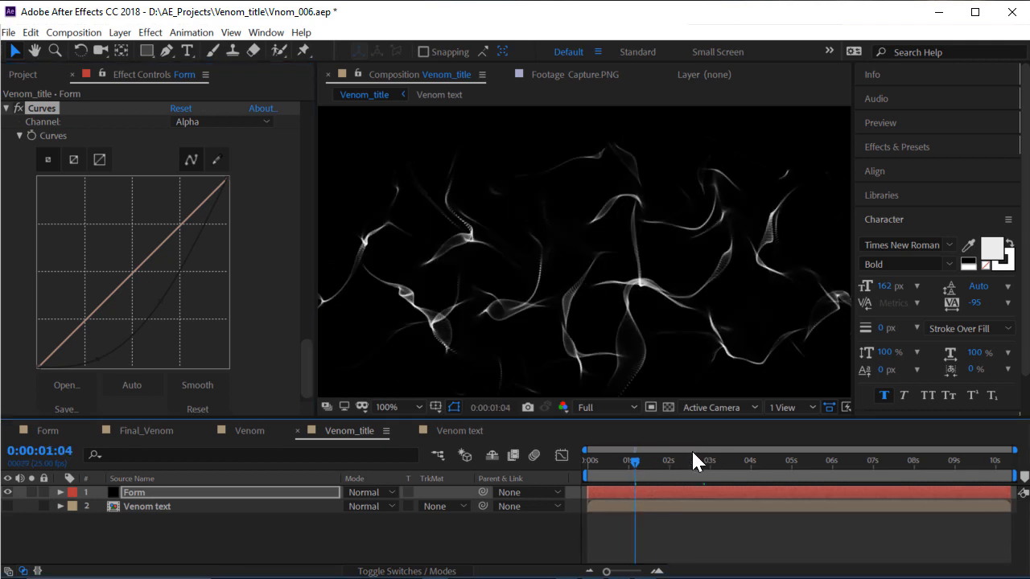
pyautogui.moveTo(663, 466); pyautogui.dragTo(682, 465)
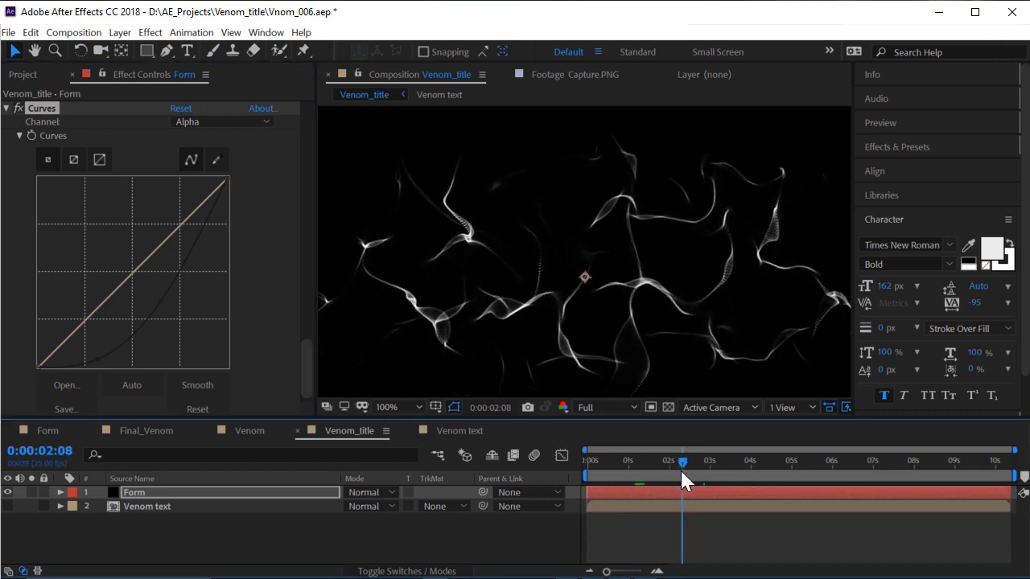
pyautogui.scroll(-2, 587, 266)
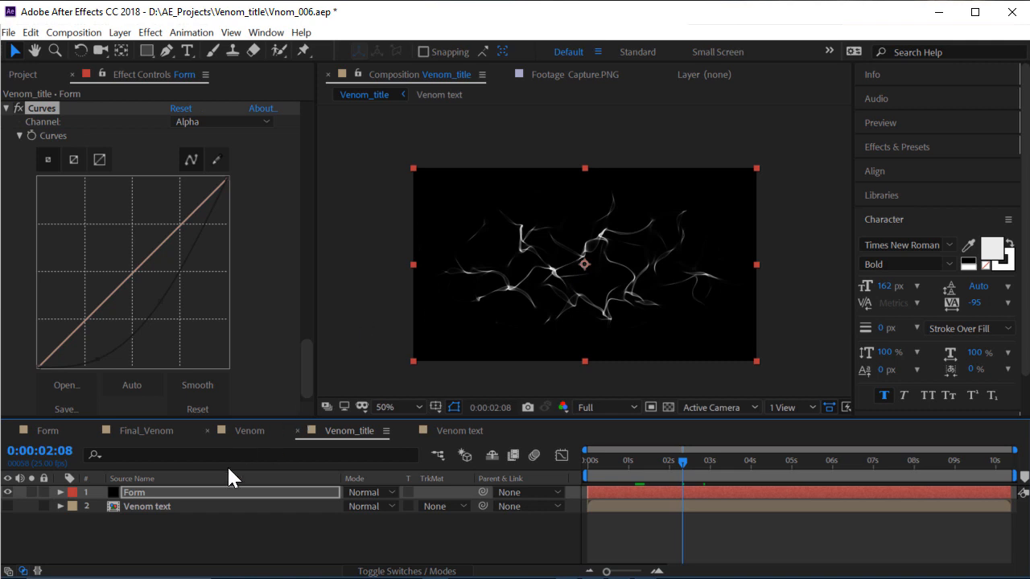
pyautogui.scroll(10, 193, 233)
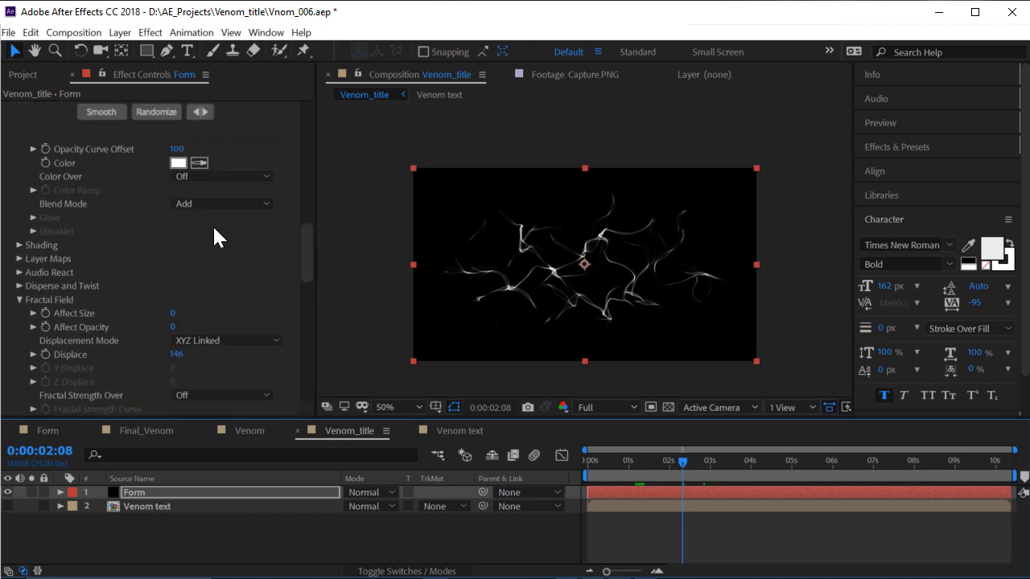
pyautogui.moveTo(301, 247); pyautogui.dragTo(306, 147)
# Scrub forward to 0:00:03:02 and pan the view to inspect the strands
pyautogui.scroll(1, 581, 274)
pyautogui.scroll(-1, 578, 276)
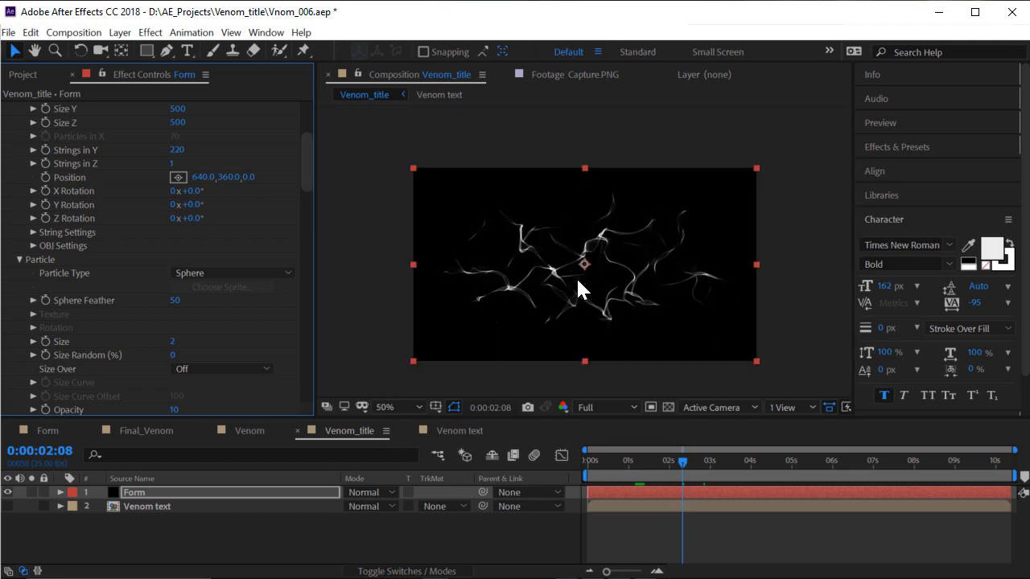
pyautogui.moveTo(655, 445); pyautogui.dragTo(712, 469)
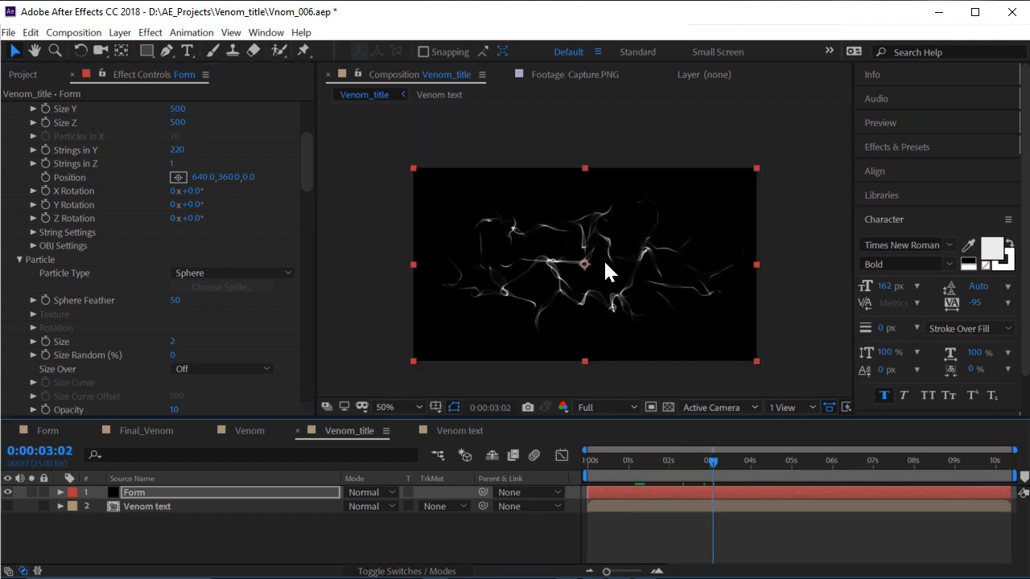
pyautogui.scroll(1, 600, 264)
pyautogui.press('h')
pyautogui.scroll(4, 156, 198)
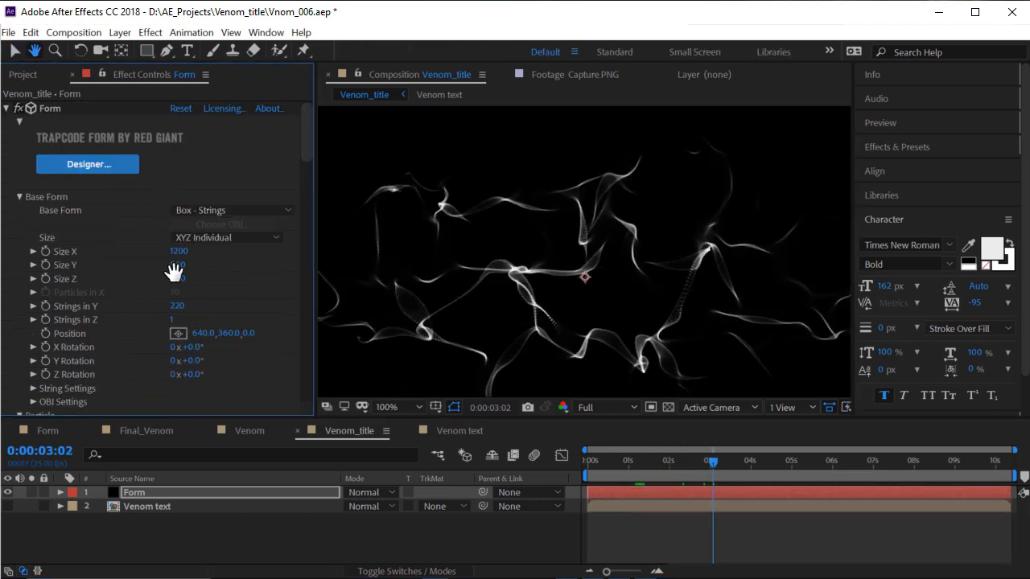
pyautogui.press('v')
pyautogui.scroll(-1, 182, 241)
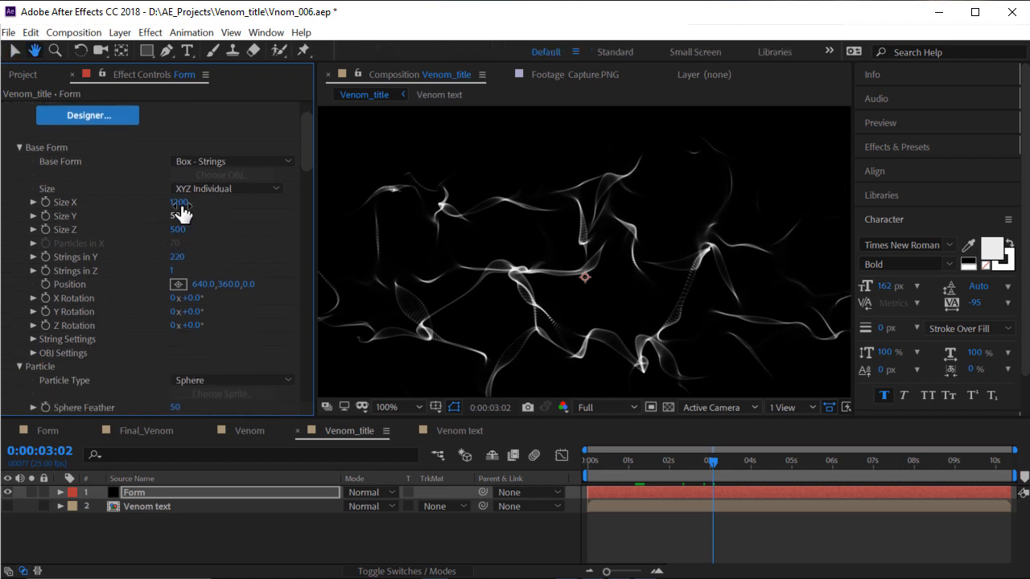
# Scrub the Form box's Size Y up to 780
pyautogui.moveTo(185, 217); pyautogui.dragTo(193, 215)
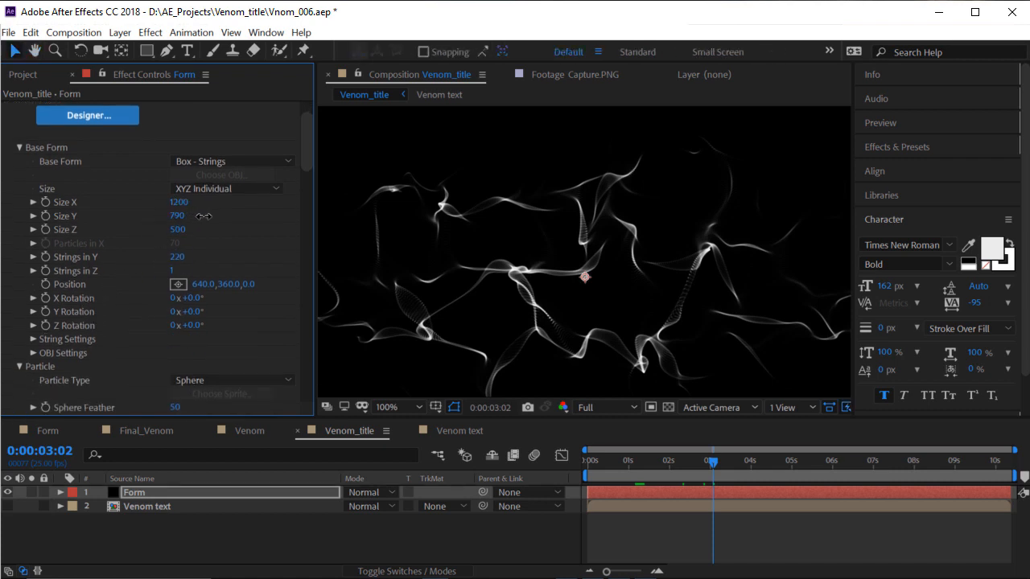
pyautogui.scroll(-1, 603, 230)
pyautogui.scroll(1, 573, 262)
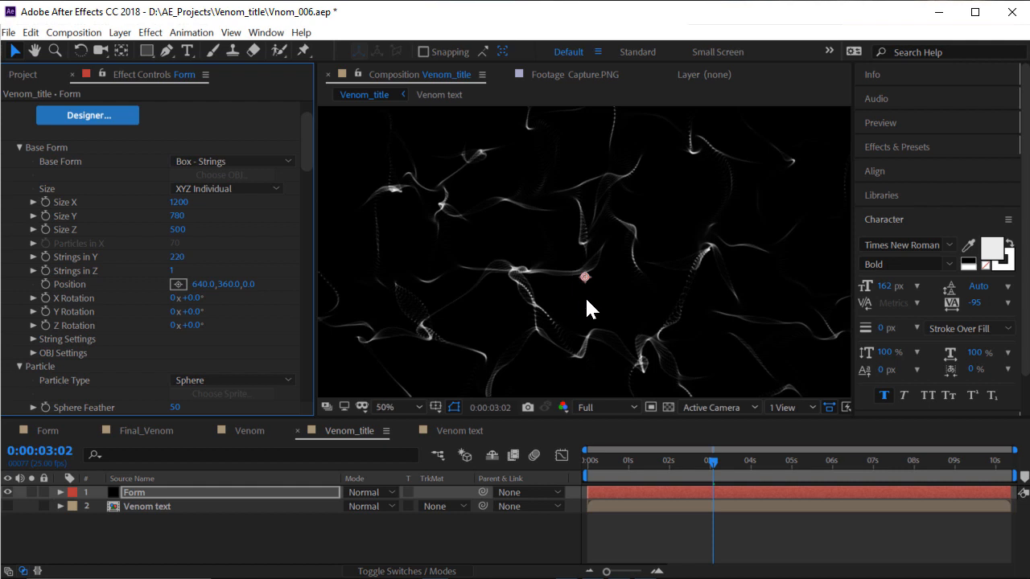
pyautogui.scroll(-1, 585, 300)
pyautogui.scroll(1, 585, 330)
pyautogui.moveTo(483, 255); pyautogui.dragTo(517, 269)
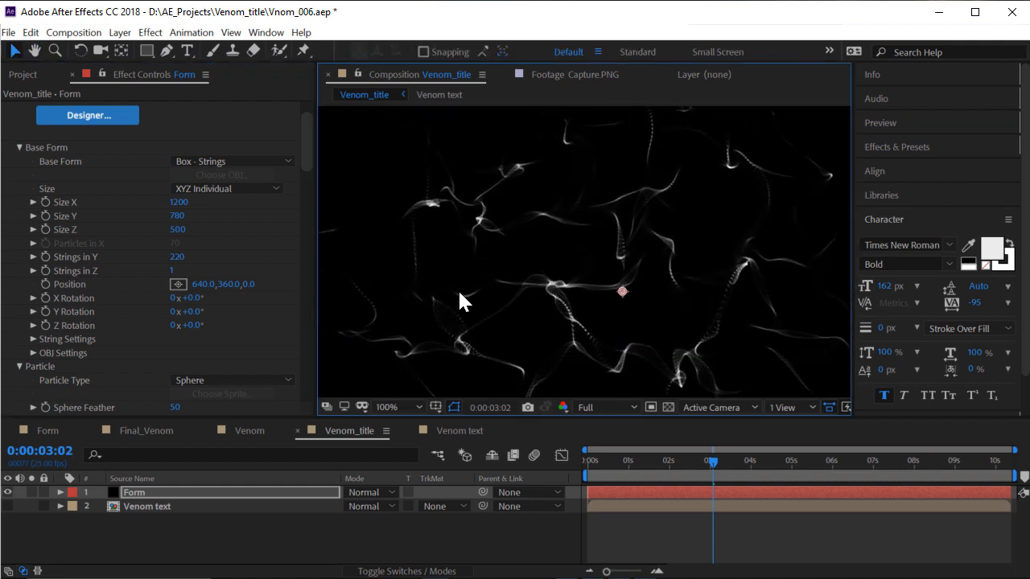
# Set Strings in Y to 300, reselect the Form layer and show the Project panel
pyautogui.click(177, 257)
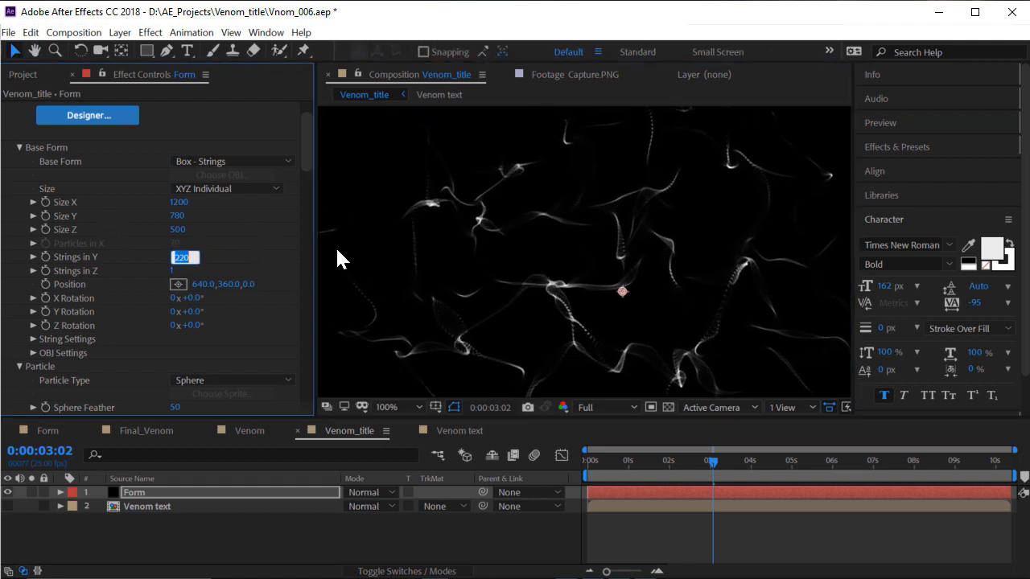
pyautogui.write('300')
pyautogui.press('Return')
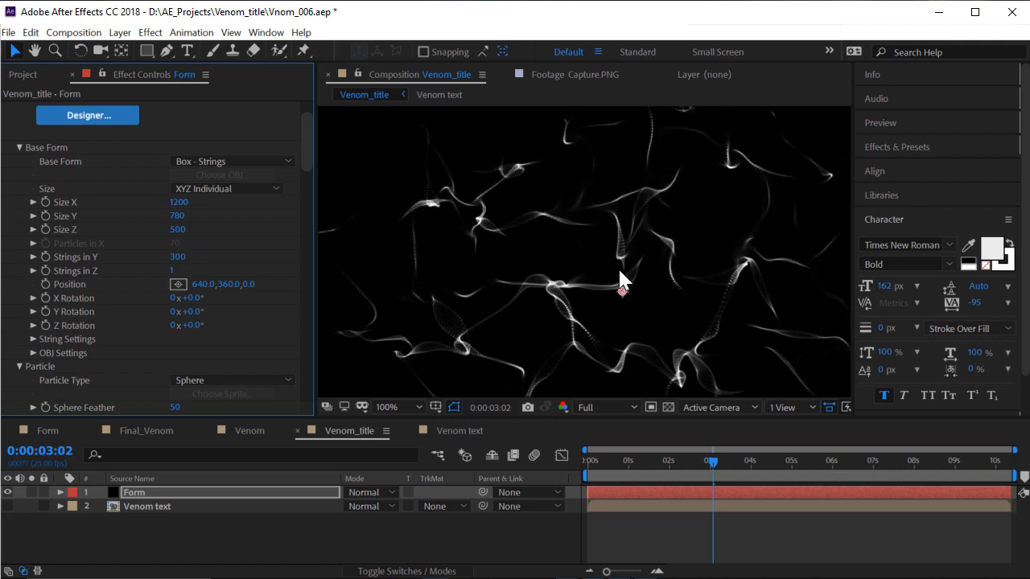
pyautogui.scroll(-1, 599, 269)
pyautogui.scroll(1, 591, 269)
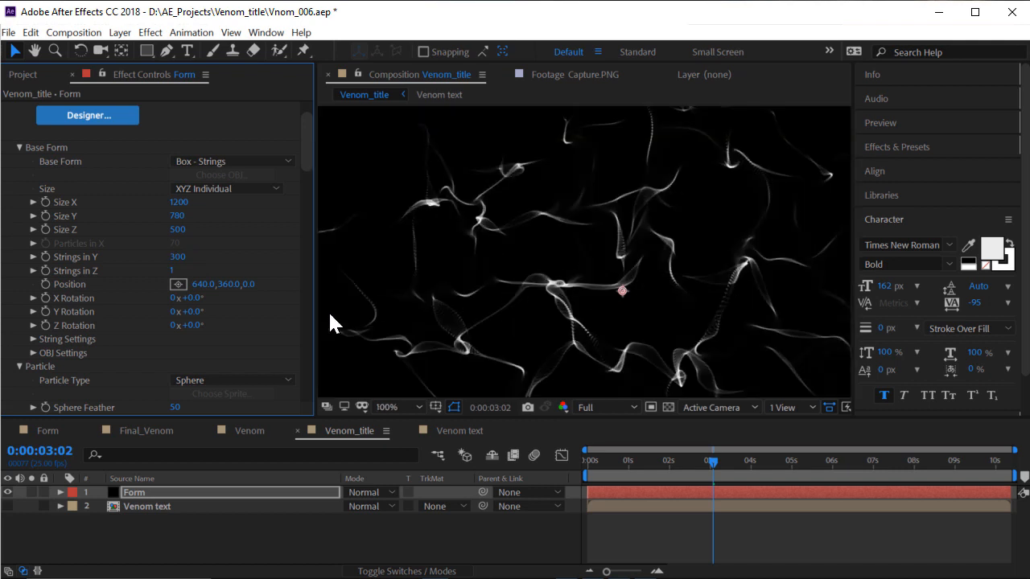
pyautogui.click(118, 525)
pyautogui.click(143, 489)
pyautogui.scroll(-1, 483, 276)
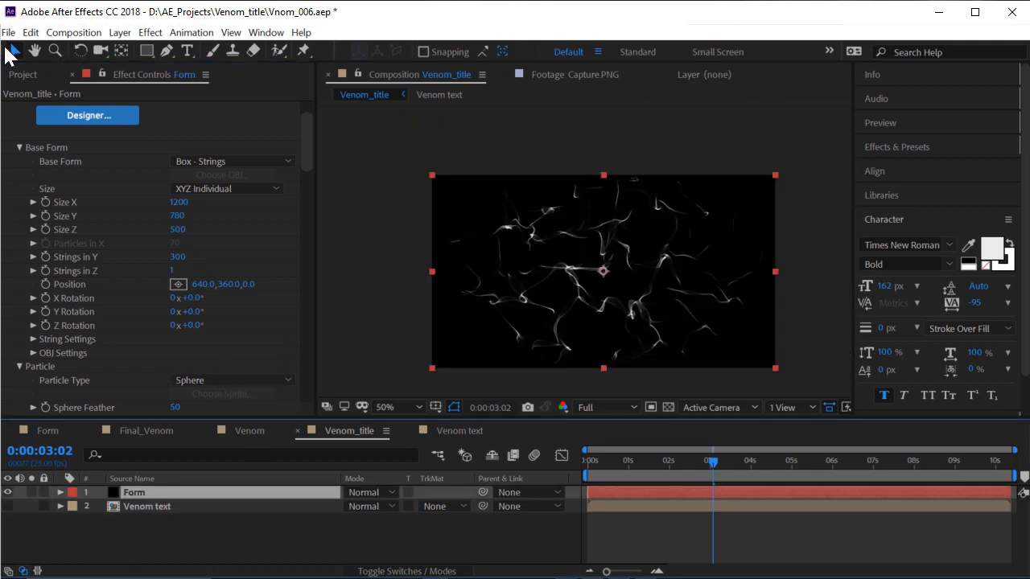
pyautogui.click(24, 72)
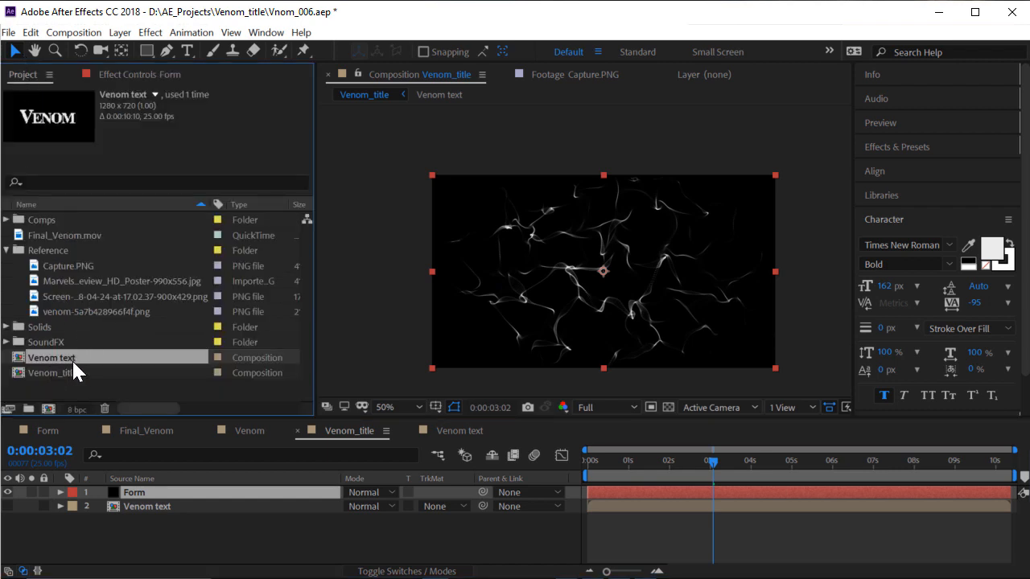
# Reselect the Form layer and duplicate it with Ctrl+D
pyautogui.click(160, 521)
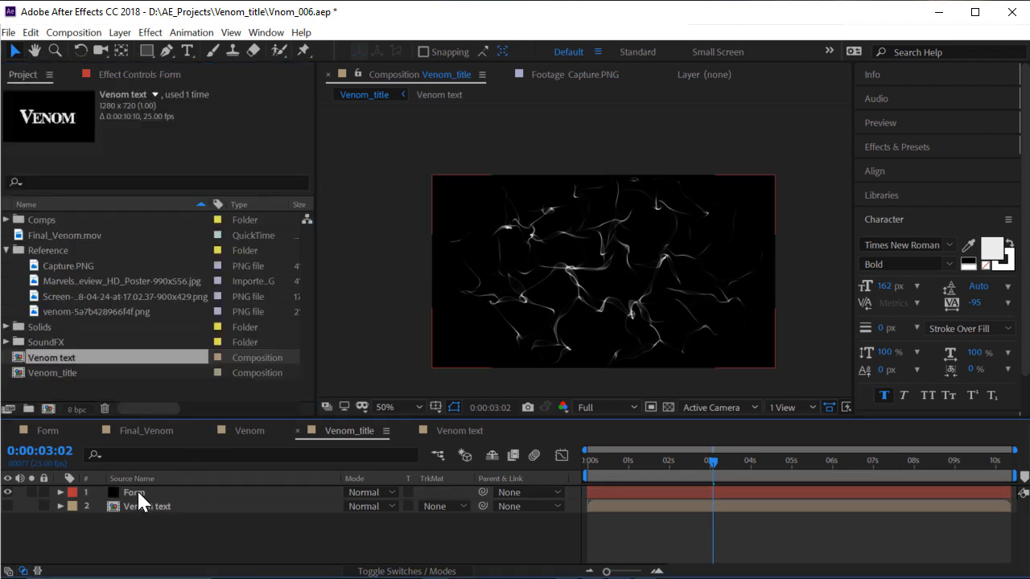
pyautogui.click(139, 492)
pyautogui.hotkey('ctrl', 'd')
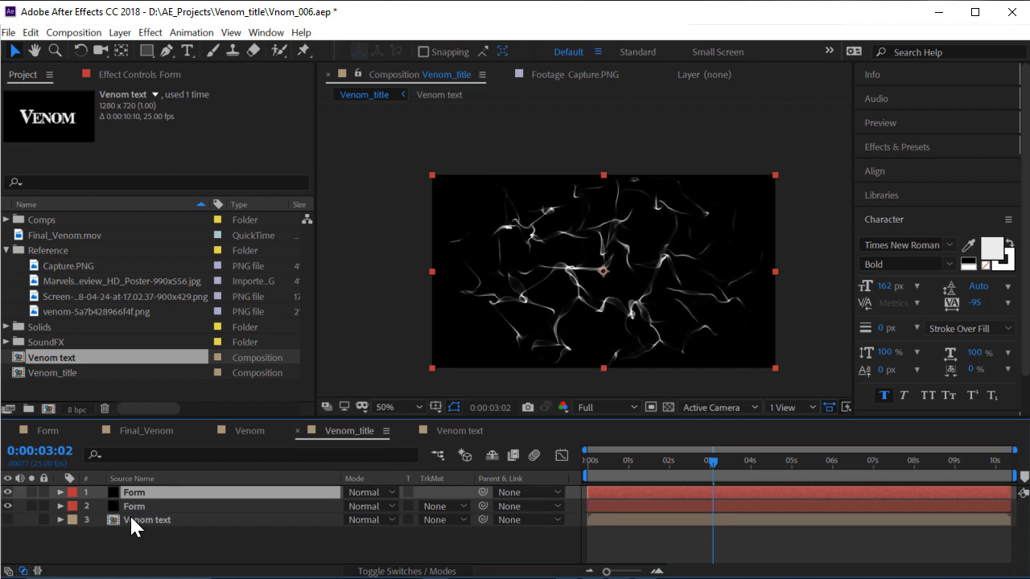
# Lower the copy's Fractal Field Displace from 146 to 106
pyautogui.scroll(1, 744, 231)
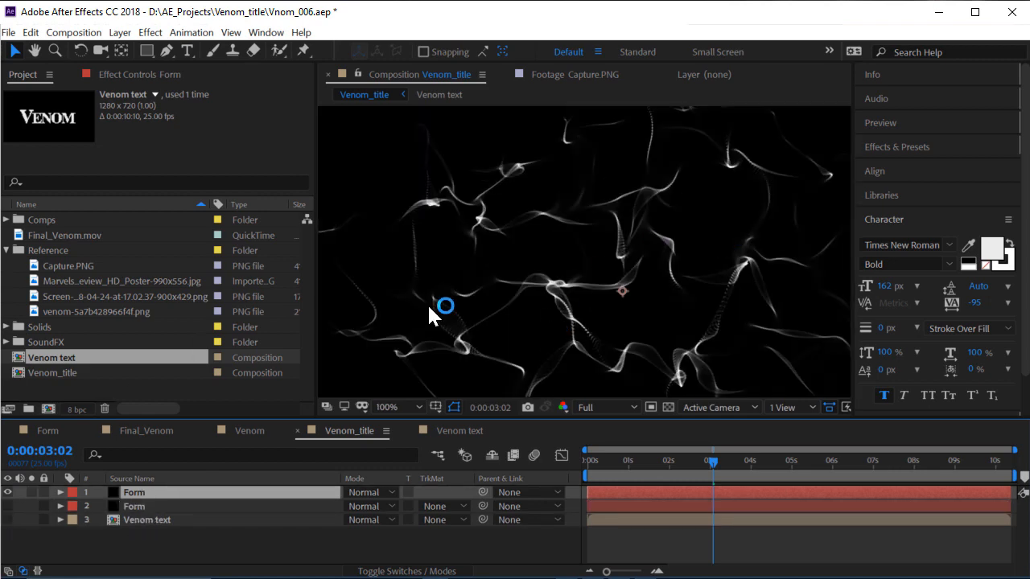
pyautogui.click(126, 77)
pyautogui.press('h')
pyautogui.scroll(-10, 120, 152)
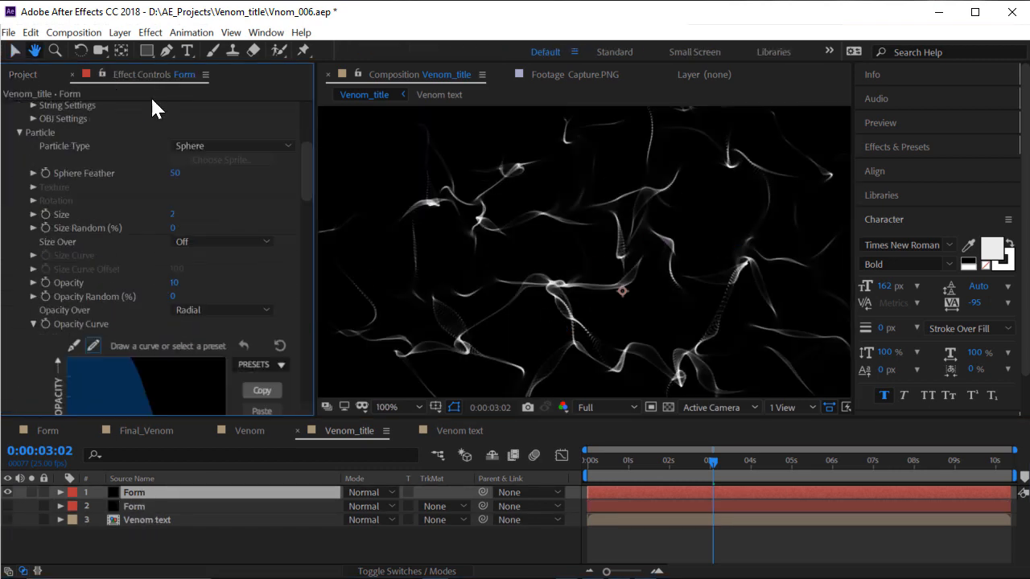
pyautogui.scroll(-6, 134, 269)
pyautogui.press('v')
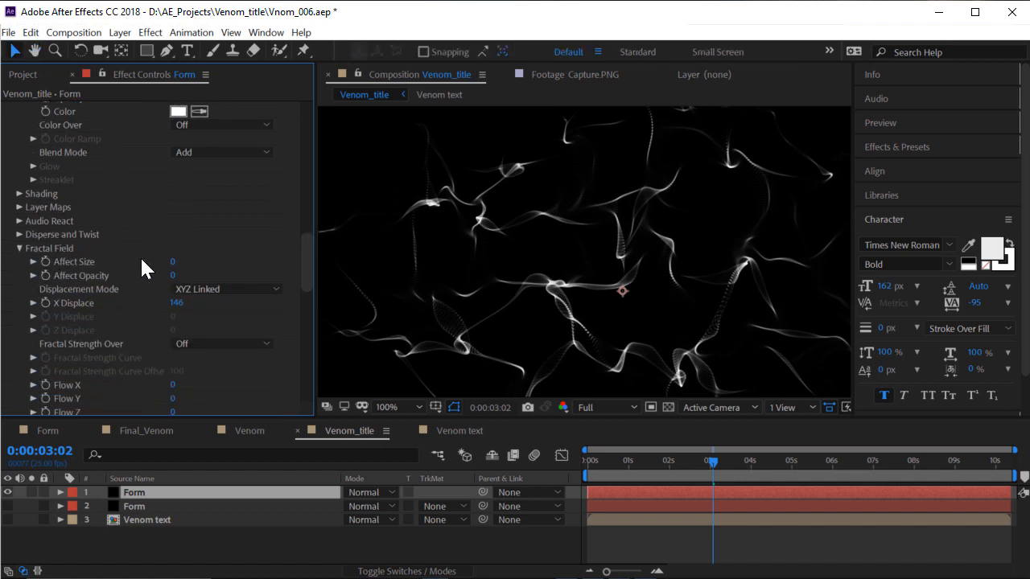
pyautogui.moveTo(178, 305); pyautogui.dragTo(161, 306)
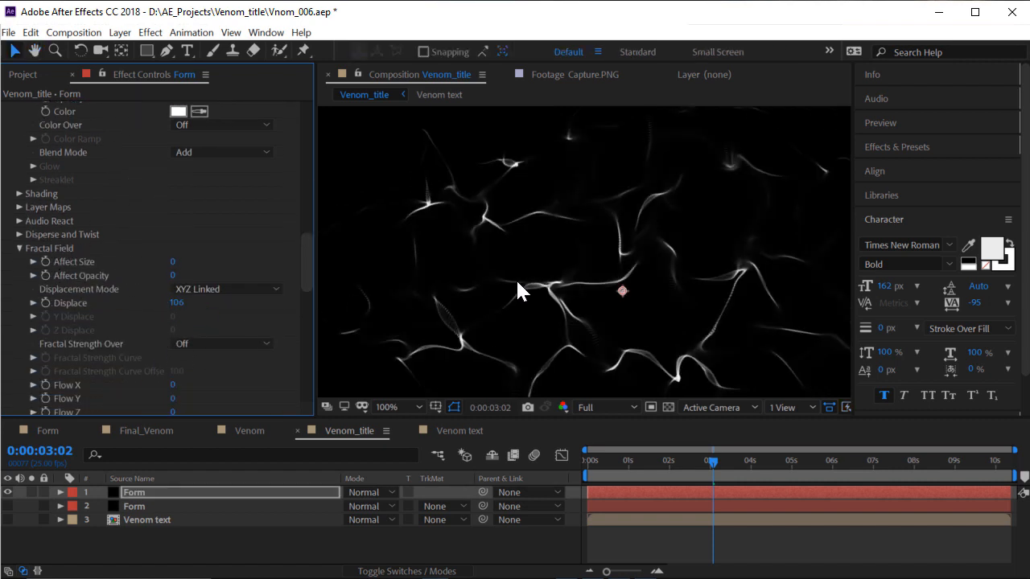
pyautogui.press('h')
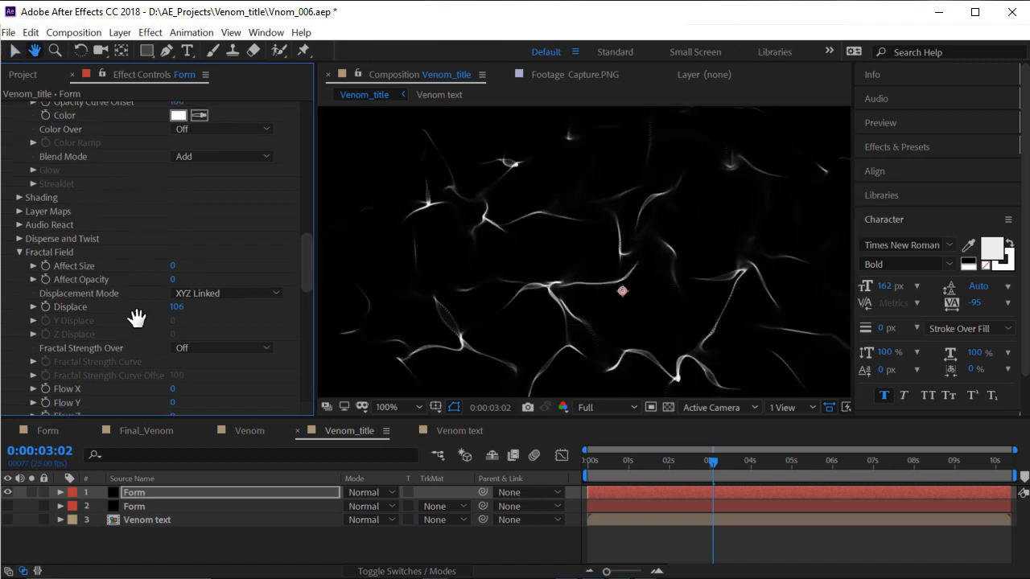
pyautogui.scroll(10, 157, 322)
pyautogui.scroll(3, 149, 228)
# Shrink the Form copy's Base Form box to Size X 820 and Size Y 380
pyautogui.press('v')
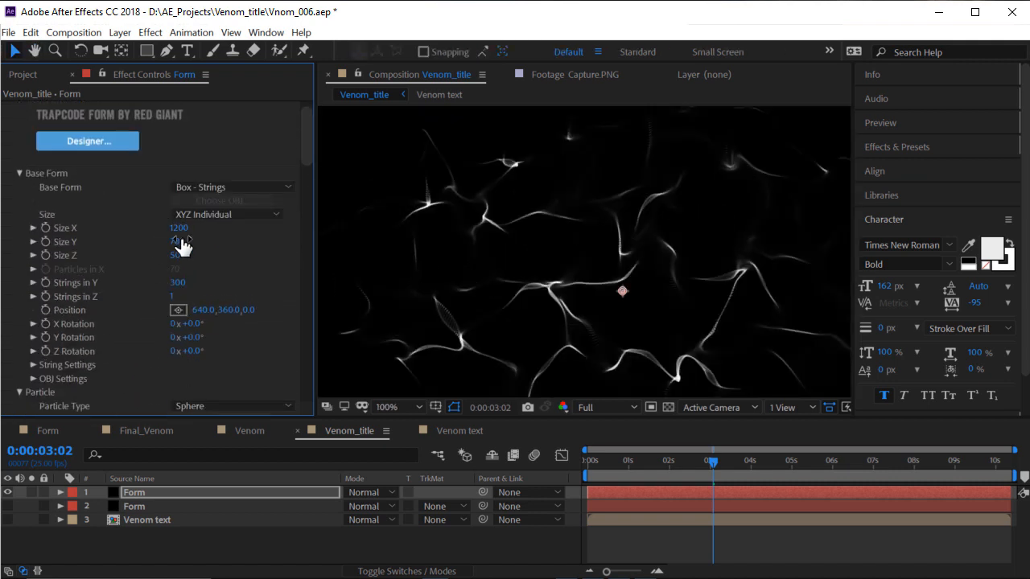
pyautogui.moveTo(185, 233); pyautogui.dragTo(163, 237)
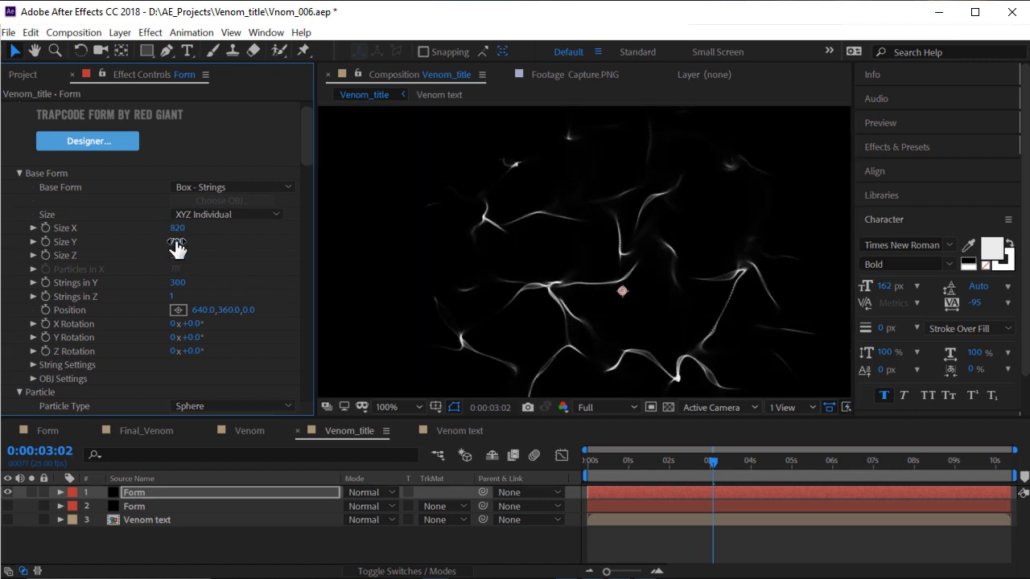
pyautogui.moveTo(177, 249); pyautogui.dragTo(207, 251)
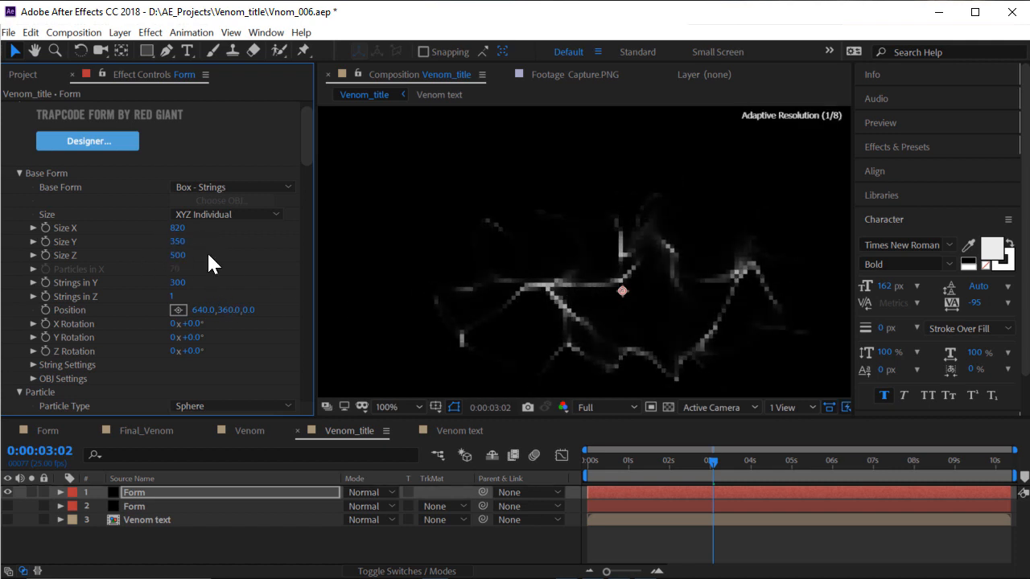
# Set the copy's particle Opacity to 12, then show the original Form and hide the copy
pyautogui.scroll(-1, 610, 275)
pyautogui.scroll(1, 497, 300)
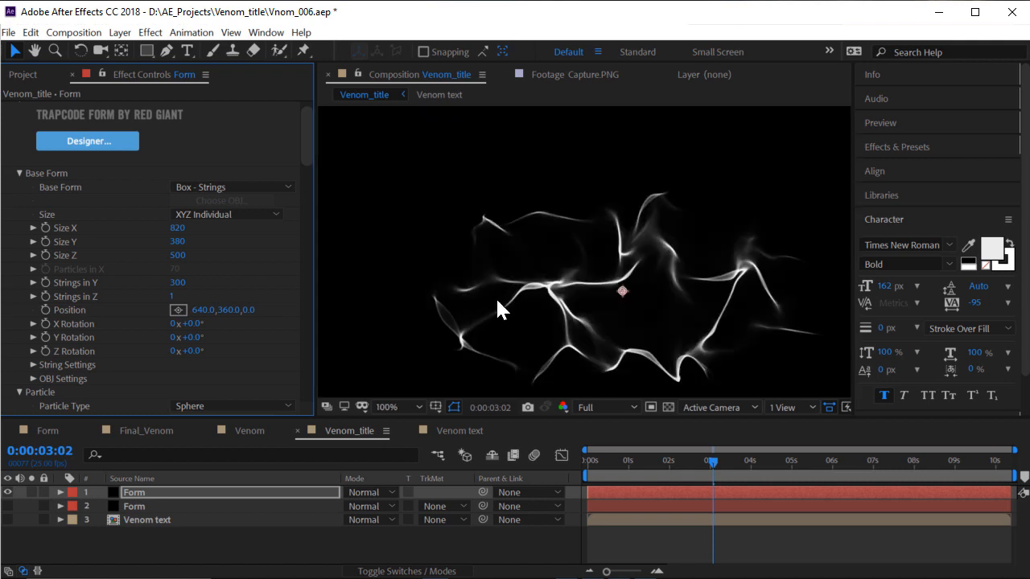
pyautogui.scroll(-5, 225, 321)
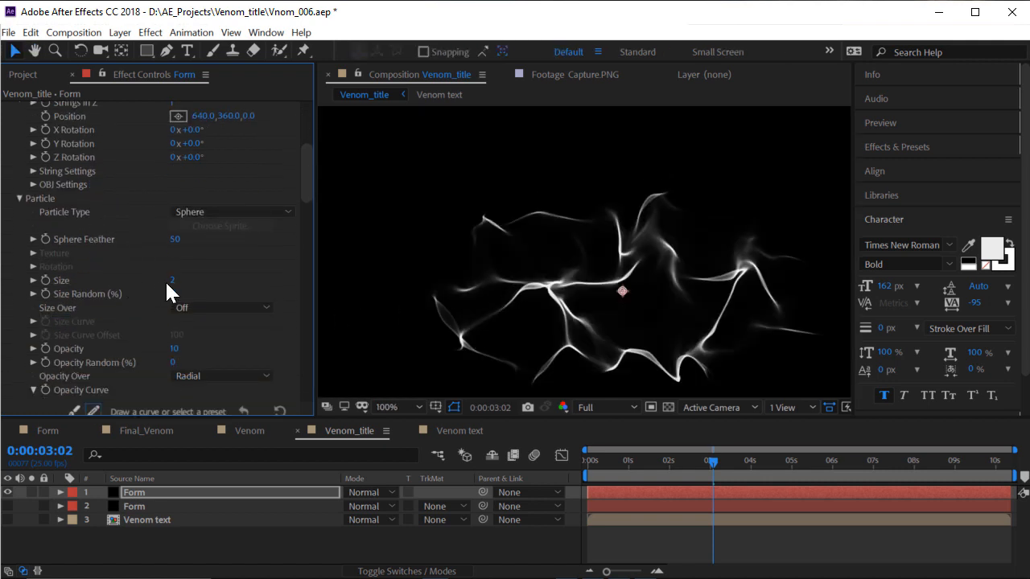
pyautogui.moveTo(173, 348); pyautogui.dragTo(182, 348)
pyautogui.click(180, 349)
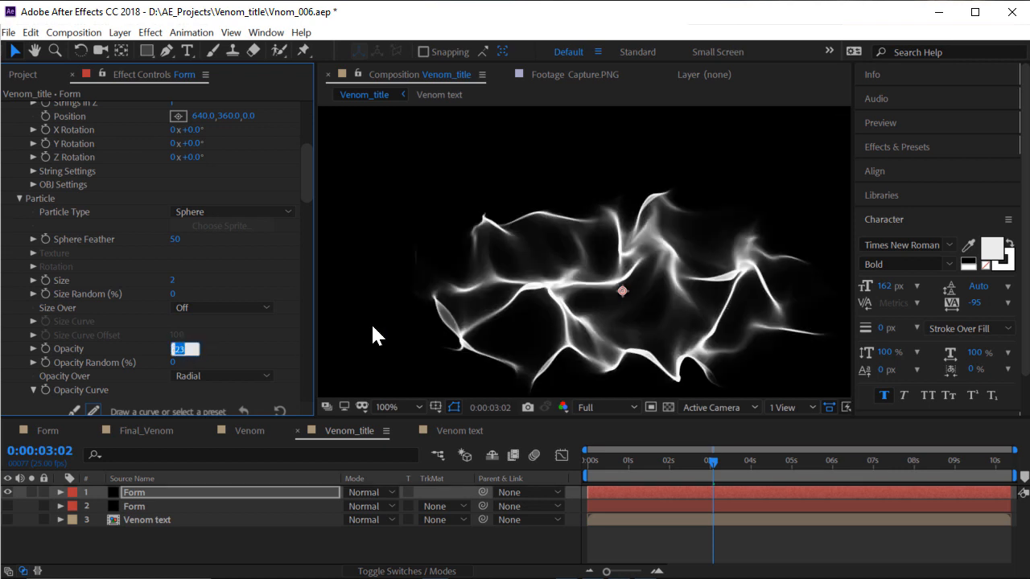
pyautogui.write('12')
pyautogui.press('Return')
pyautogui.press(',')
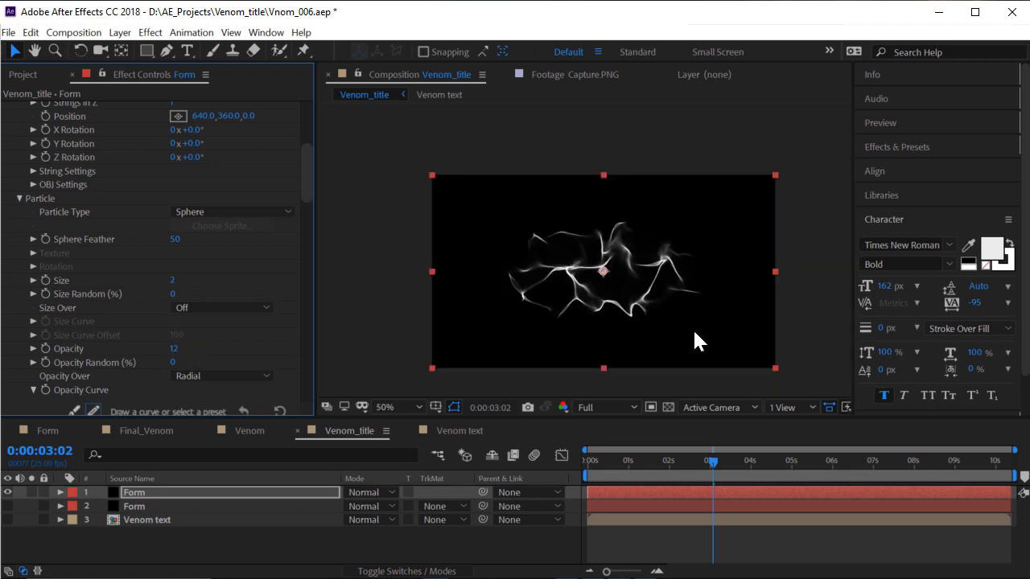
pyautogui.click(7, 506)
pyautogui.click(7, 492)
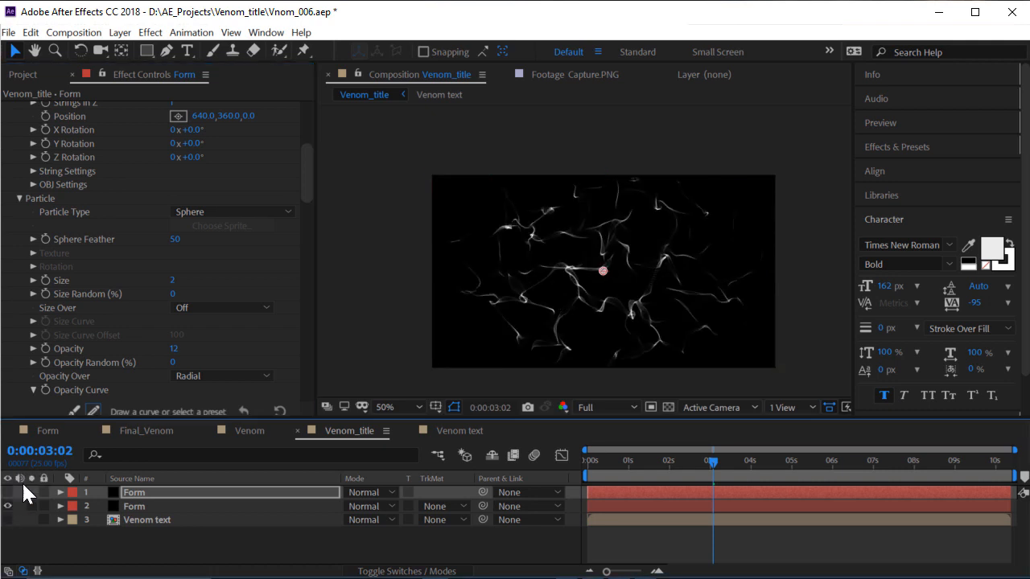
pyautogui.press('.')
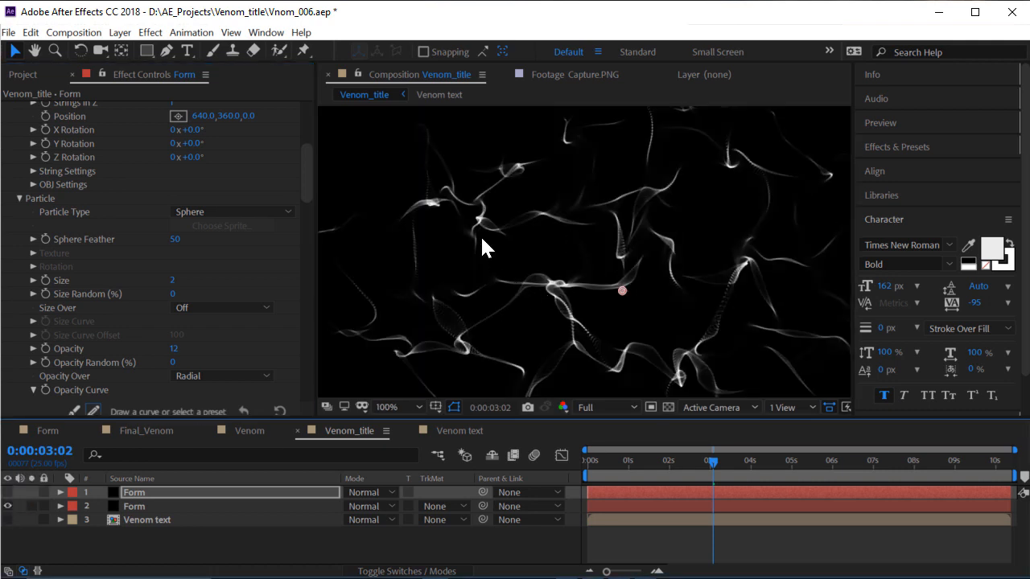
pyautogui.press(',')
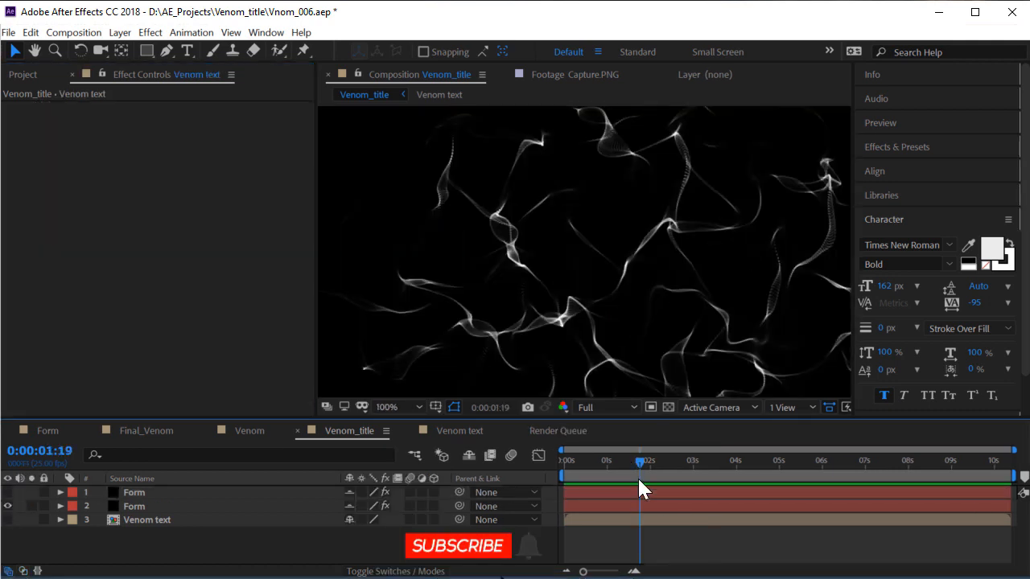
pyautogui.press('space')
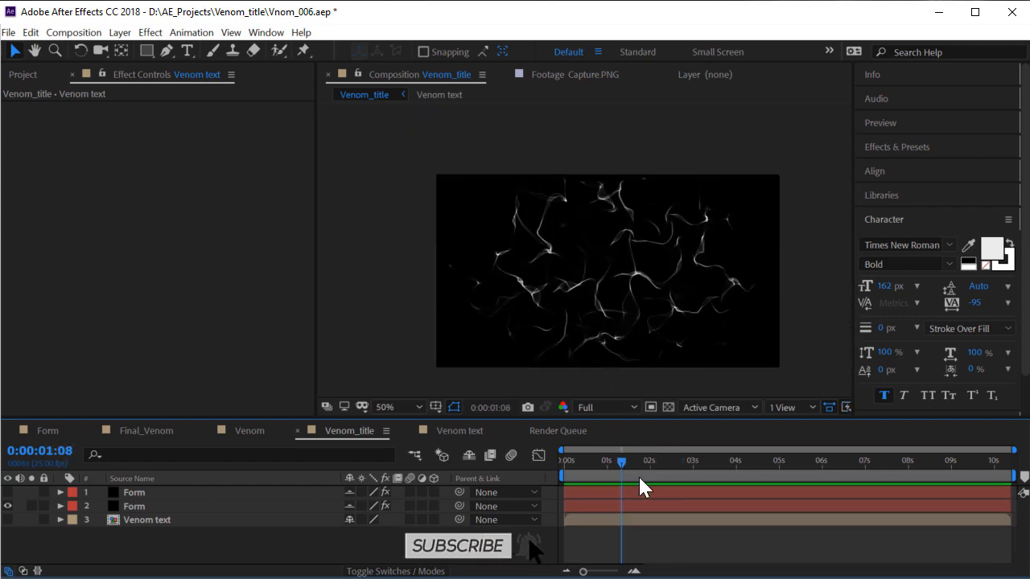
pyautogui.moveTo(622, 465); pyautogui.dragTo(680, 467)
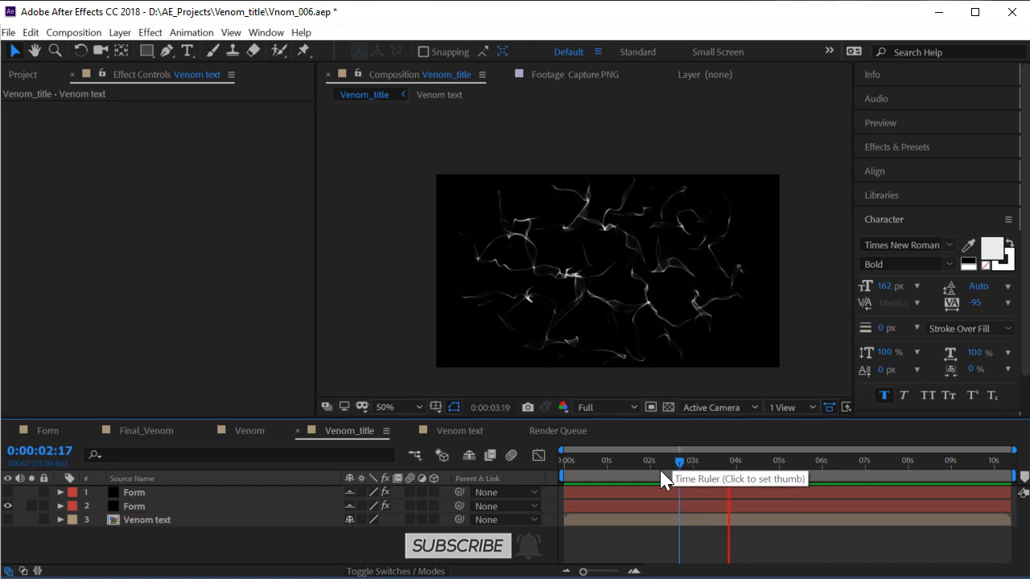
pyautogui.moveTo(689, 469); pyautogui.dragTo(652, 466)
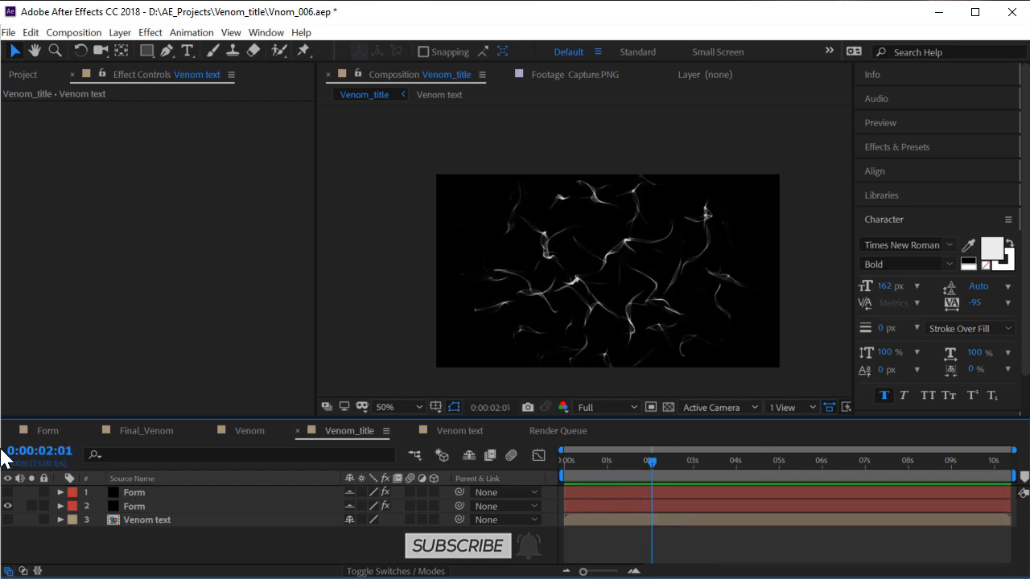
pyautogui.click(8, 492)
pyautogui.click(8, 492)
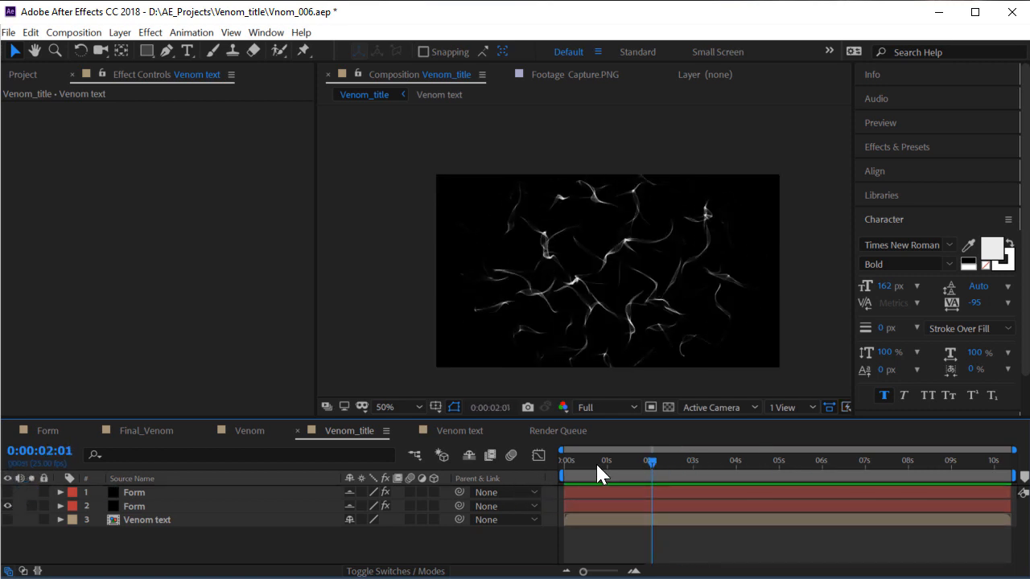
pyautogui.moveTo(652, 462); pyautogui.dragTo(712, 462)
pyautogui.click(197, 494)
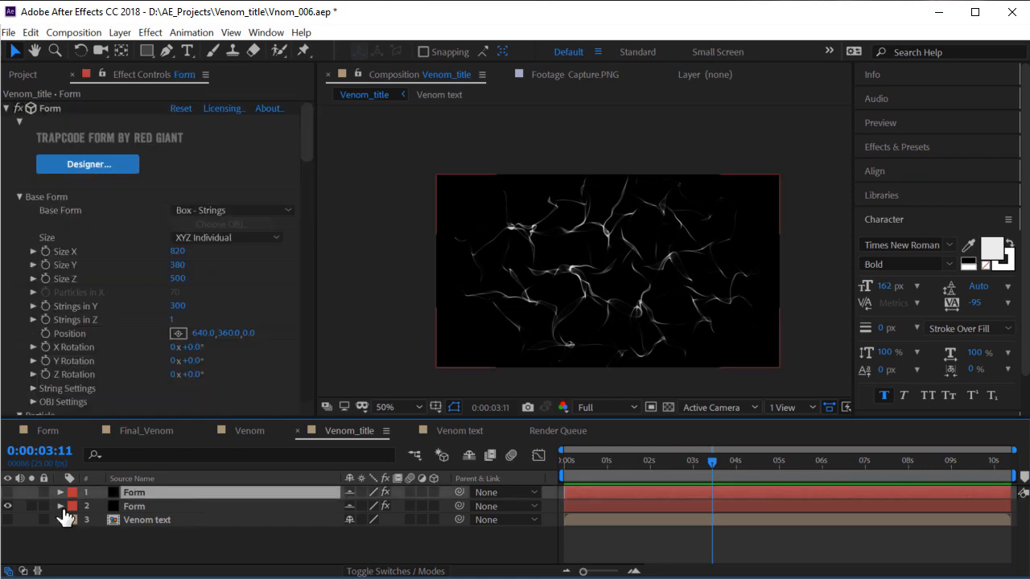
# Show the edited Form copy and pre-compose it as '1st', moving all attributes
pyautogui.click(8, 492)
pyautogui.click(120, 32)
pyautogui.click(223, 543)
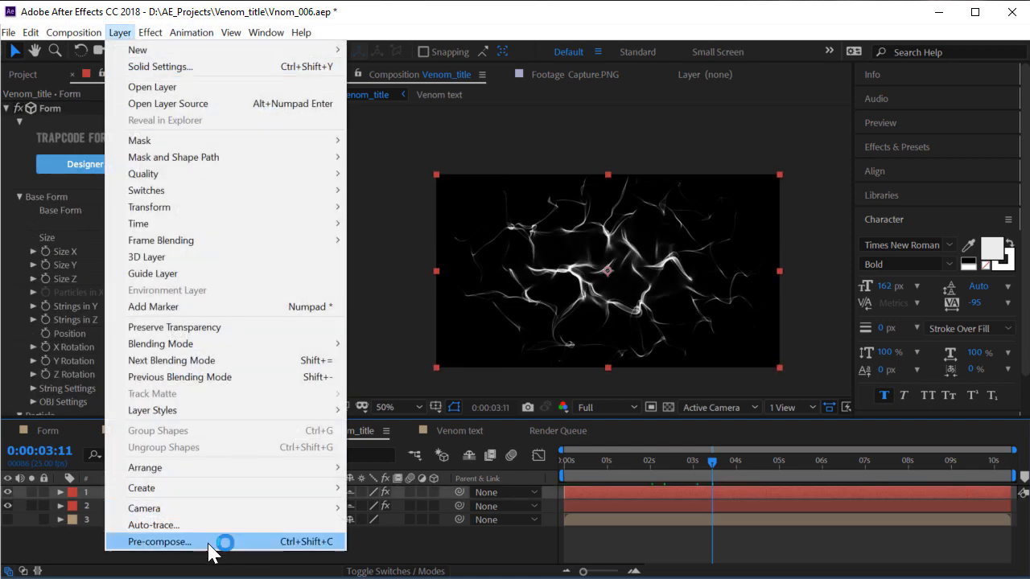
pyautogui.write('1st')
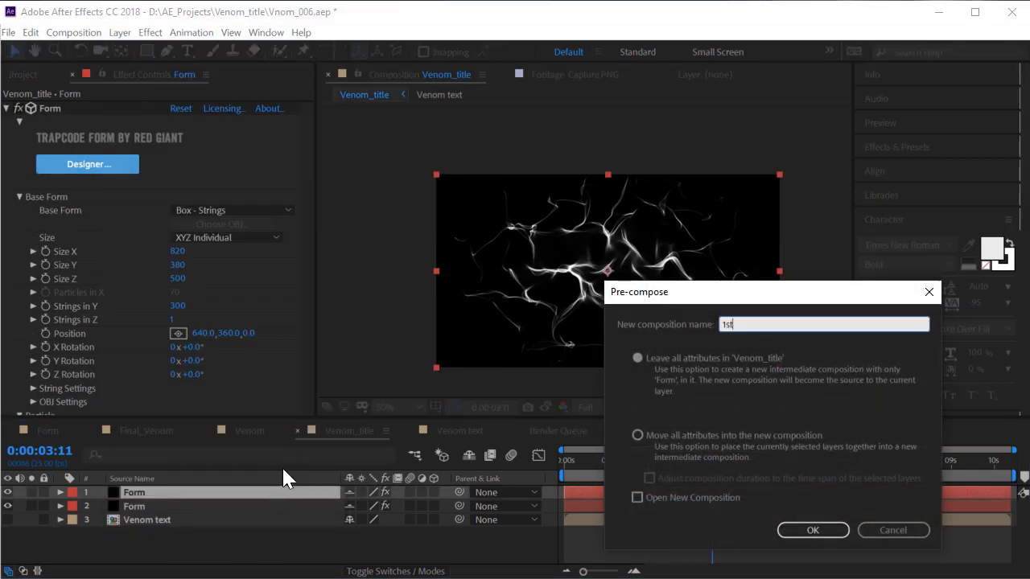
pyautogui.click(763, 435)
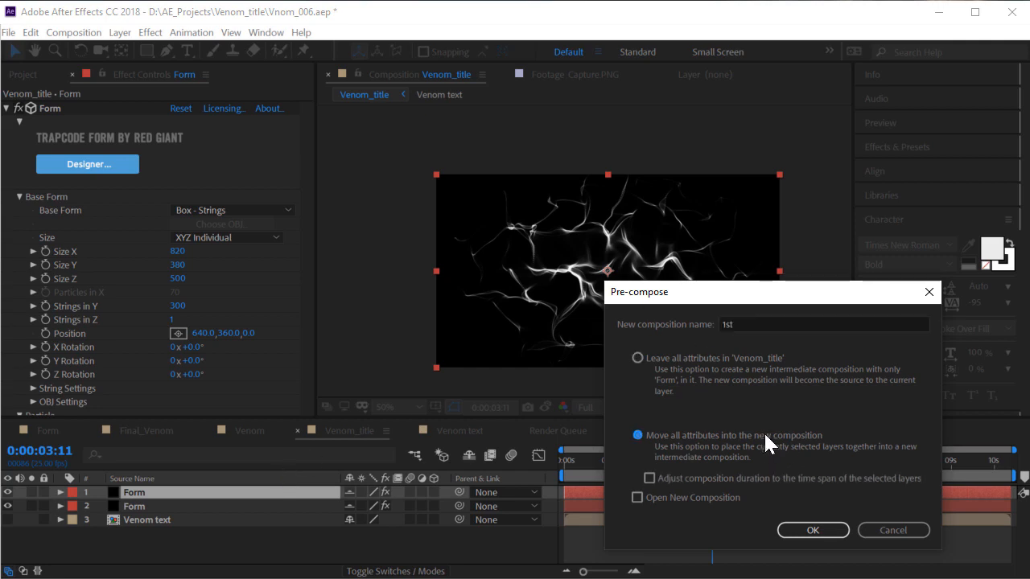
pyautogui.click(821, 532)
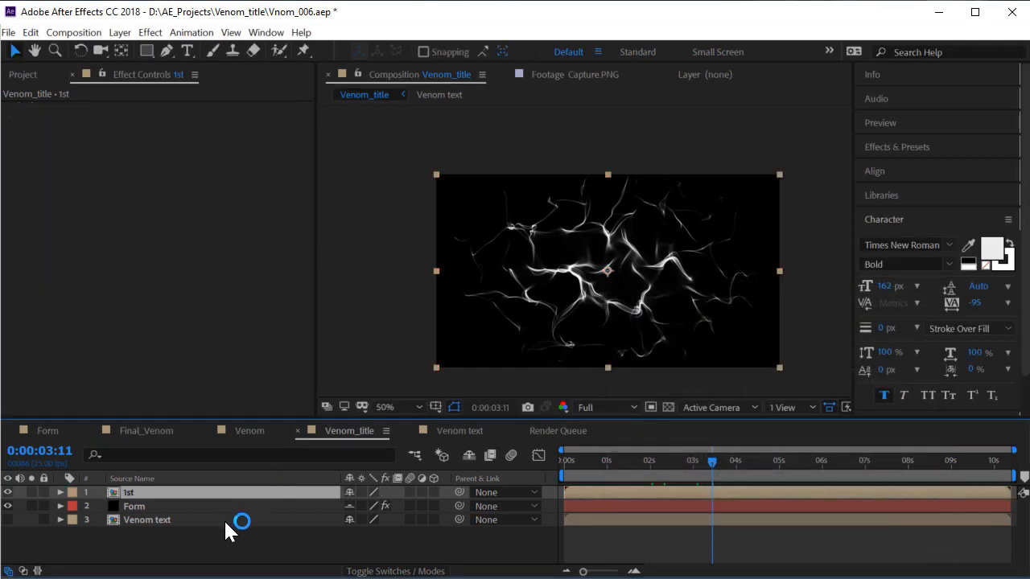
# Pre-compose the original Form layer as '2nd' and play a preview from about 2:12
pyautogui.click(145, 507)
pyautogui.hotkey('ctrl', 'shift', 'c')
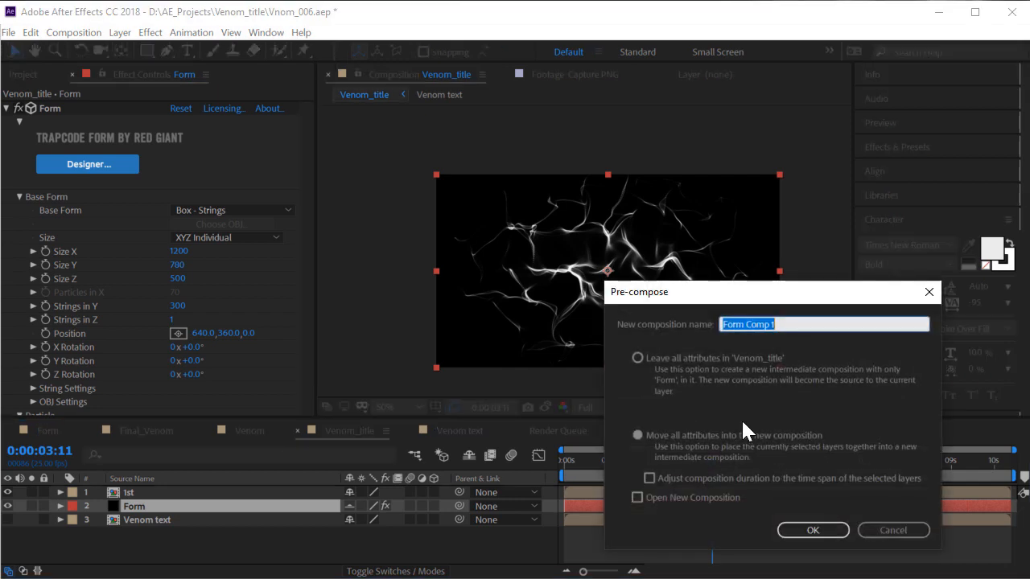
pyautogui.moveTo(727, 290); pyautogui.dragTo(571, 233)
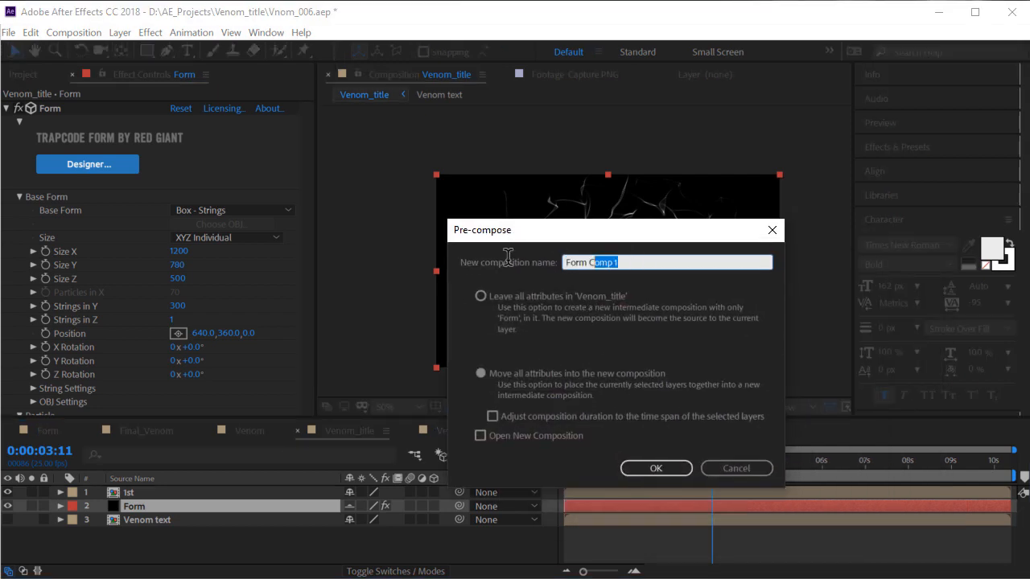
pyautogui.click(474, 252)
pyautogui.write('2nd')
pyautogui.press('Return')
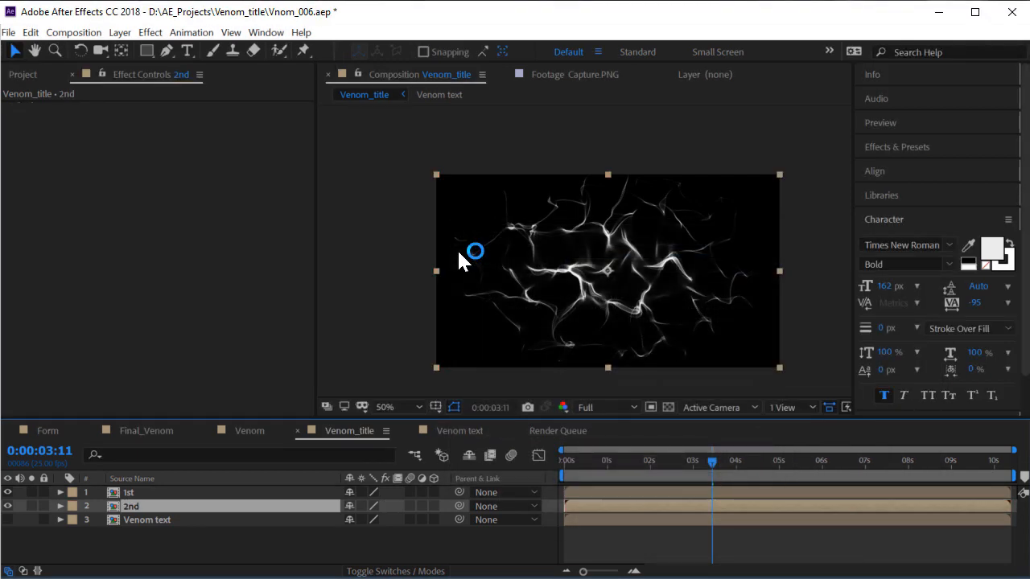
pyautogui.moveTo(703, 462); pyautogui.dragTo(672, 462)
pyautogui.press('space')
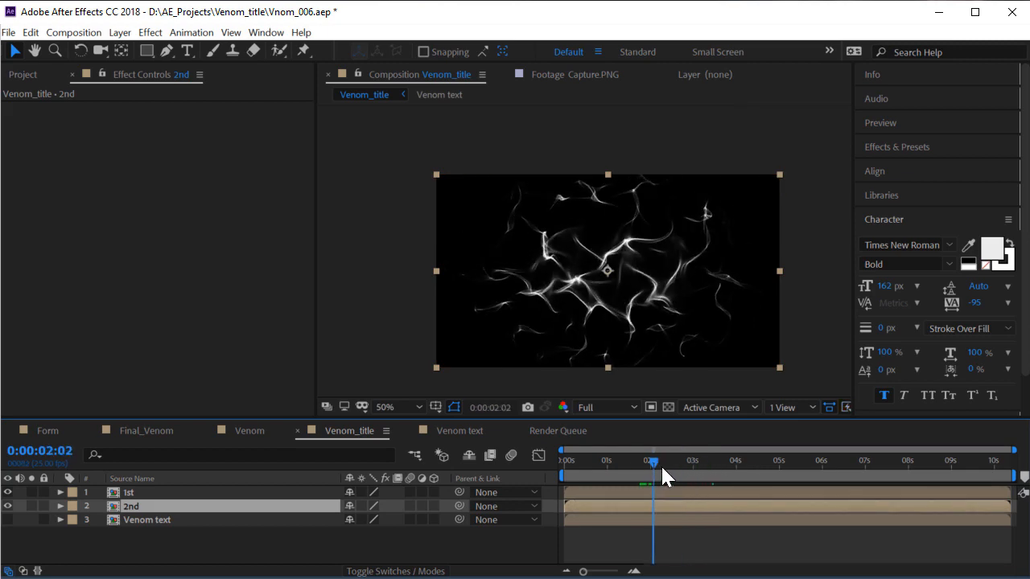
# Open the 2nd pre-comp and inspect its Form layer's Fractal Field settings, Displace 146
pyautogui.doubleClick(160, 504)
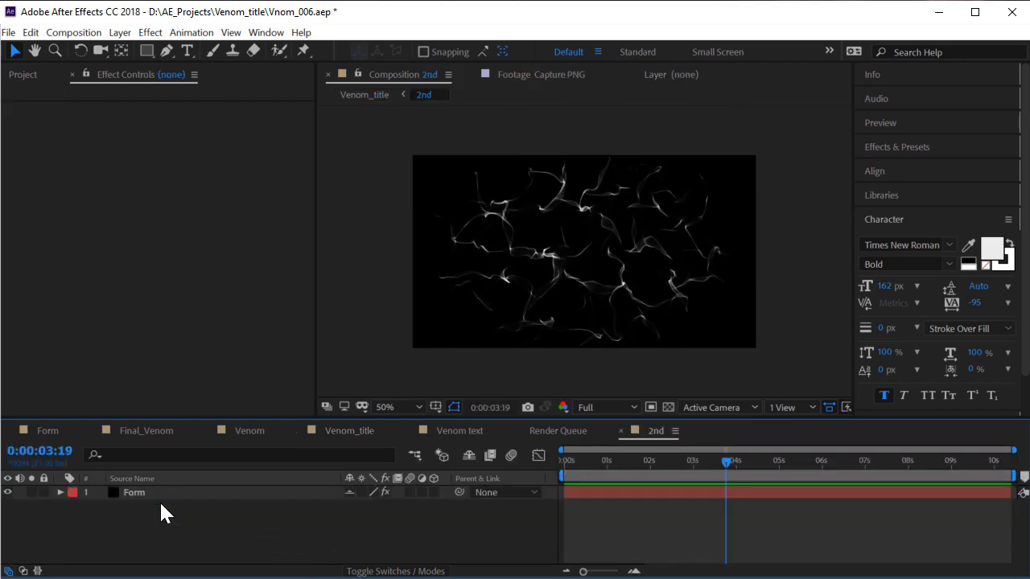
pyautogui.click(160, 495)
pyautogui.scroll(-15, 152, 309)
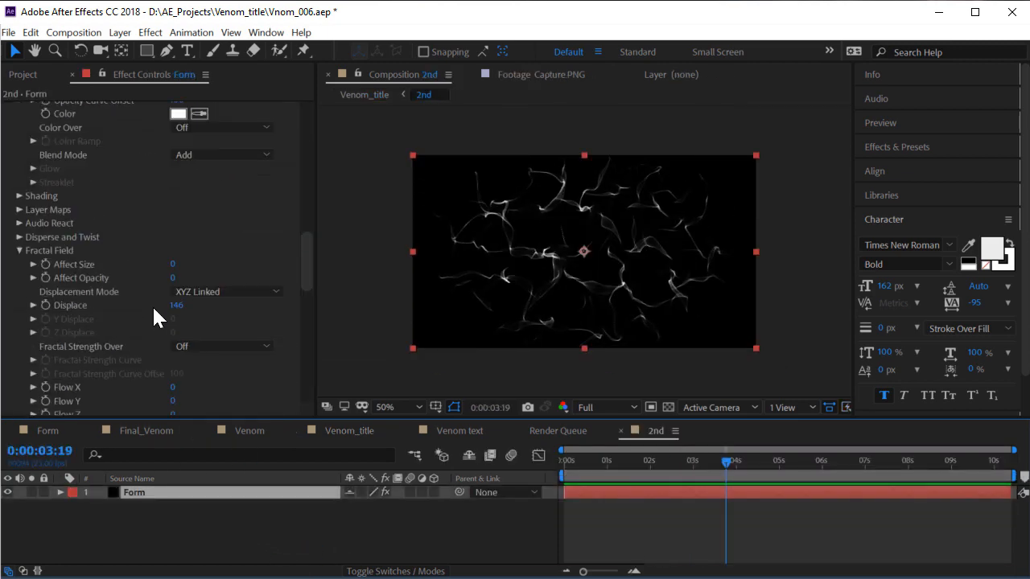
pyautogui.scroll(8, 152, 305)
pyautogui.moveTo(679, 467)
pyautogui.mouseDown()
pyautogui.moveTo(628, 477)
pyautogui.moveTo(666, 477)
pyautogui.mouseUp()
pyautogui.scroll(-6, 179, 275)
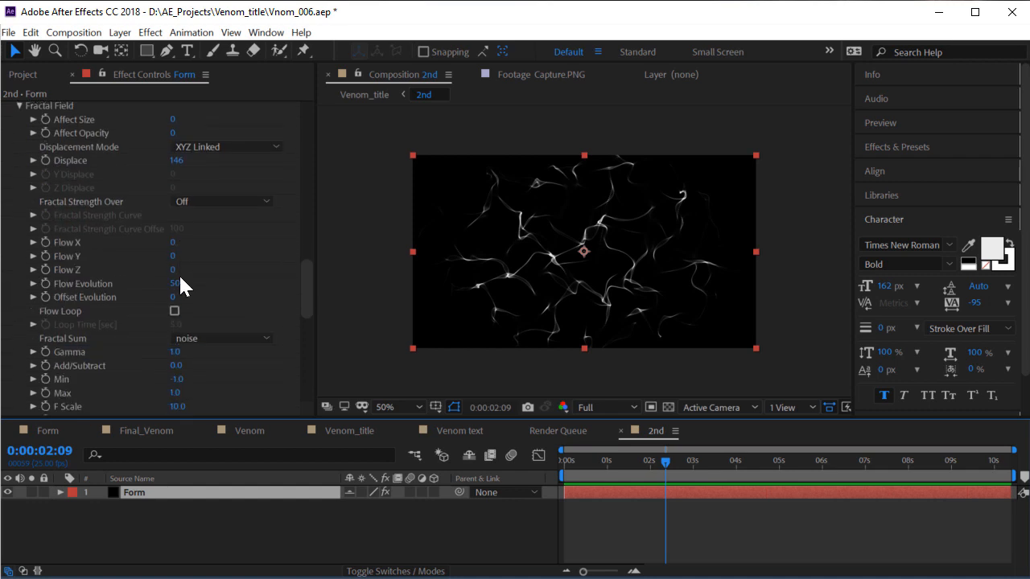
pyautogui.scroll(1, 80, 305)
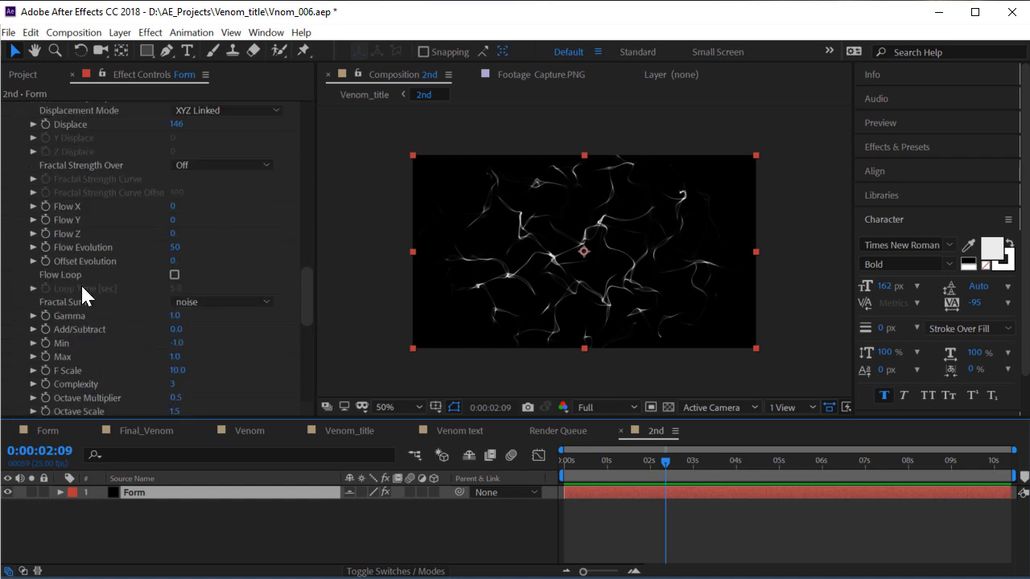
# Back in Venom_title, time-stretch the 1st layer to 500%
pyautogui.click(350, 431)
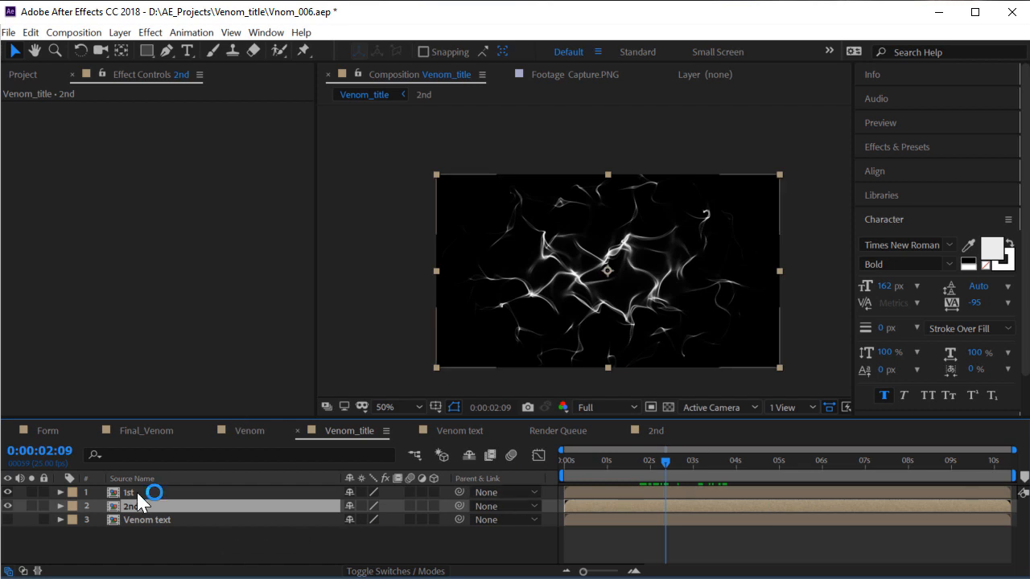
pyautogui.rightClick(138, 492)
pyautogui.moveTo(203, 185)
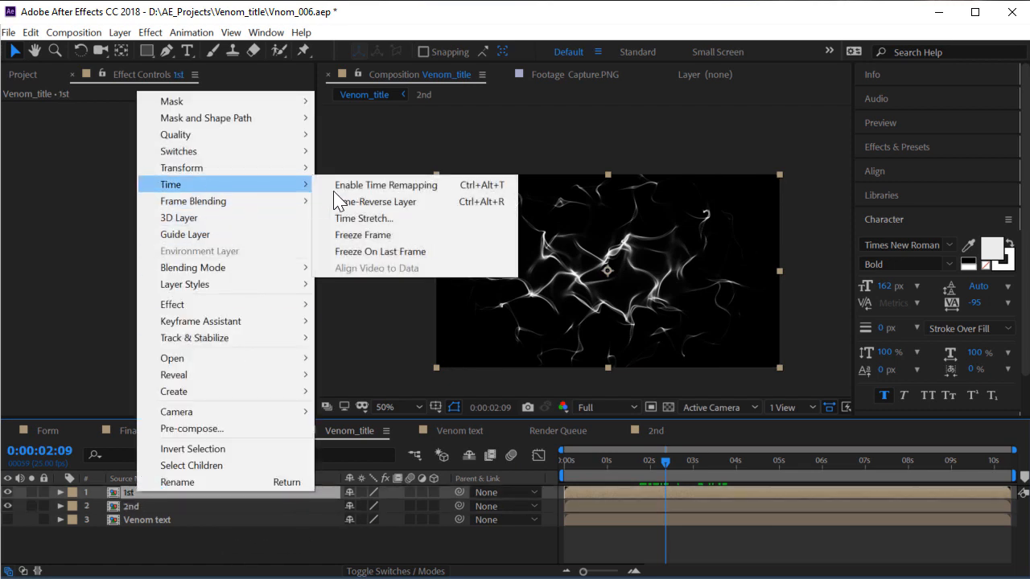
pyautogui.click(388, 219)
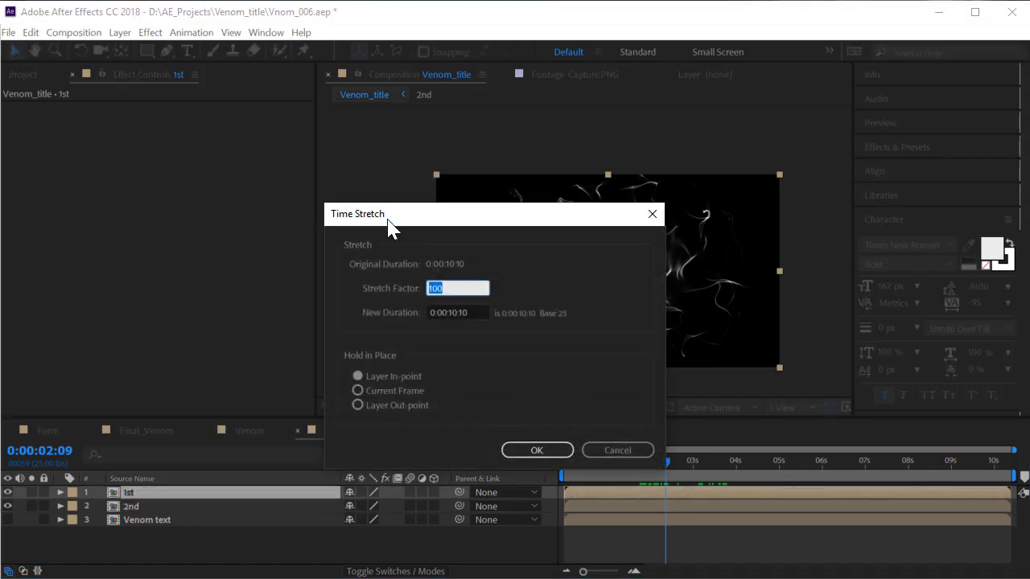
pyautogui.write('5500')
pyautogui.press('BackSpace')
pyautogui.press('BackSpace')
pyautogui.write('00')
pyautogui.press('Return')
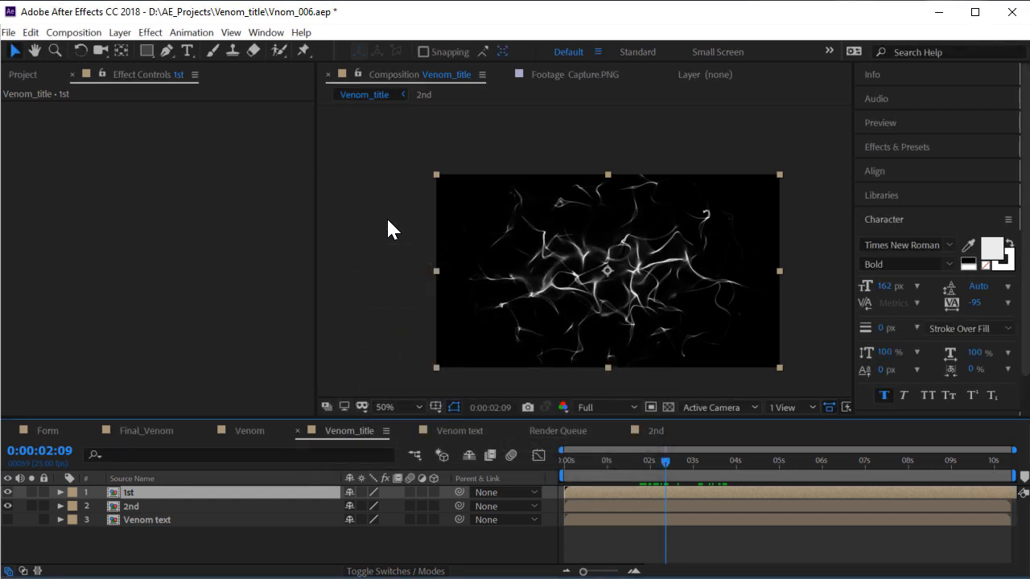
# Time-stretch the 2nd layer to 50% and hide the 1st layer
pyautogui.click(132, 507)
pyautogui.rightClick(131, 507)
pyautogui.click(207, 200)
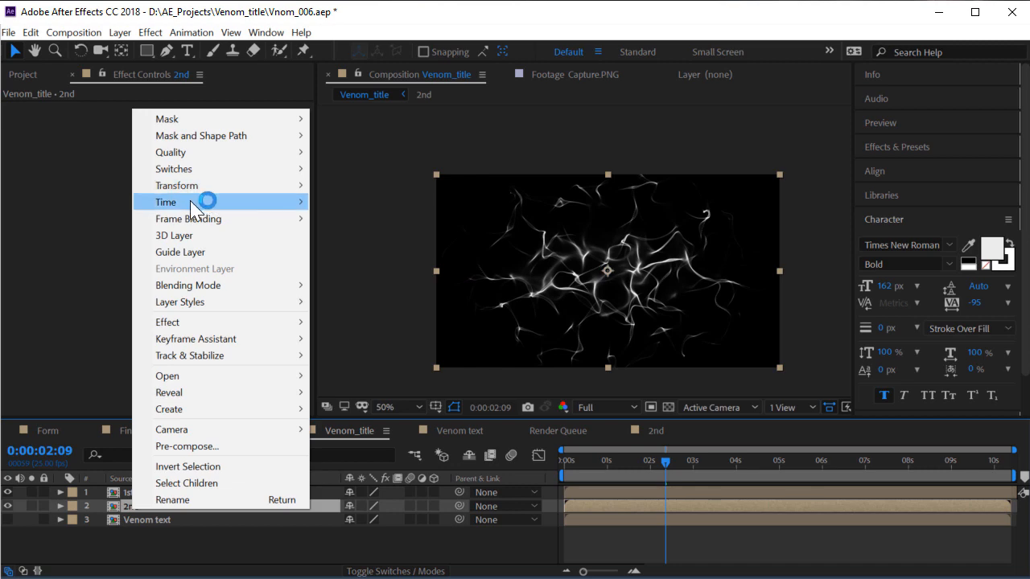
pyautogui.click(381, 233)
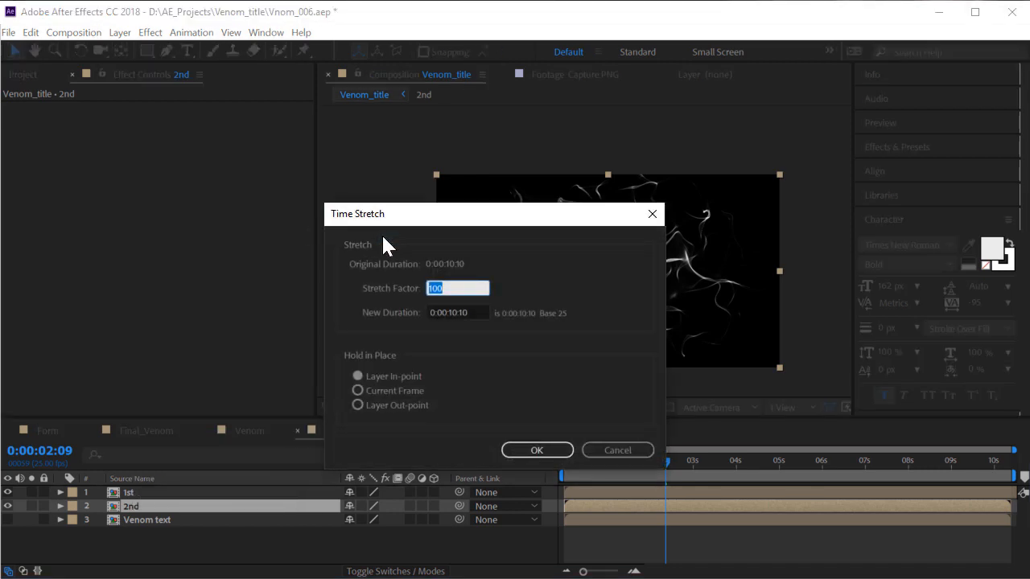
pyautogui.write('50')
pyautogui.press('Return')
pyautogui.click(233, 503)
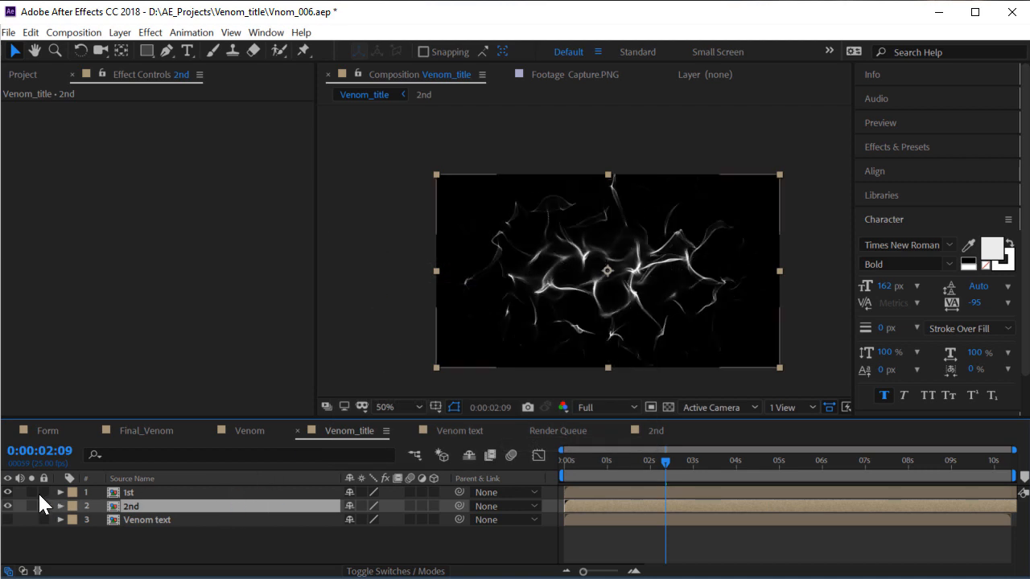
pyautogui.click(8, 492)
pyautogui.moveTo(681, 463); pyautogui.dragTo(740, 466)
pyautogui.press('space')
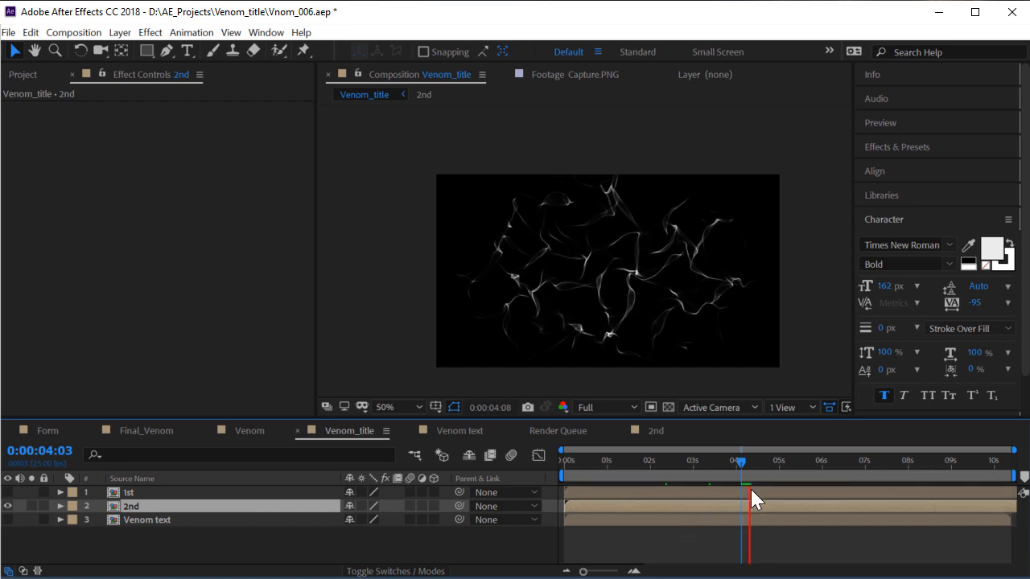
pyautogui.moveTo(809, 464); pyautogui.dragTo(864, 465)
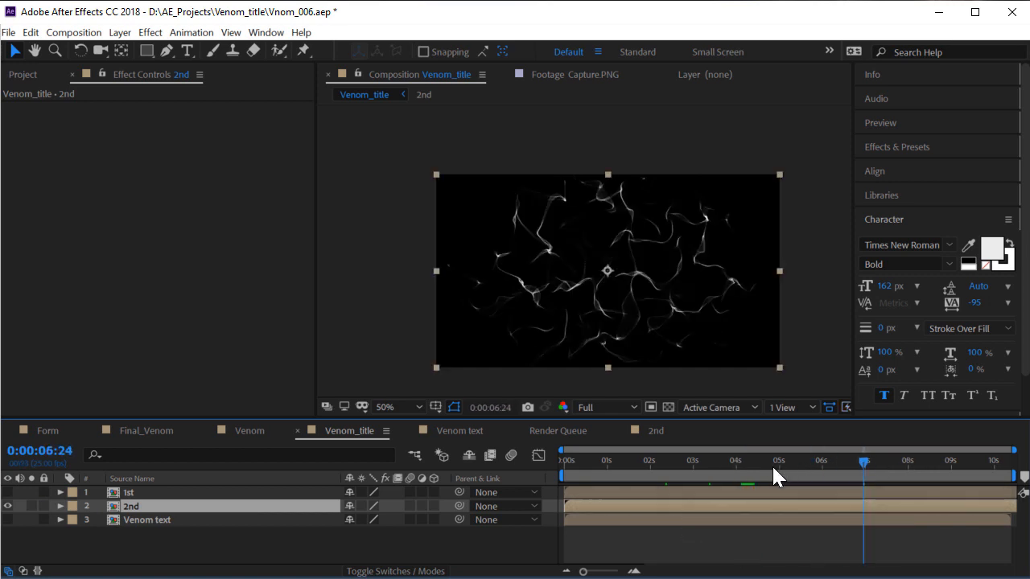
pyautogui.moveTo(701, 476); pyautogui.dragTo(722, 452)
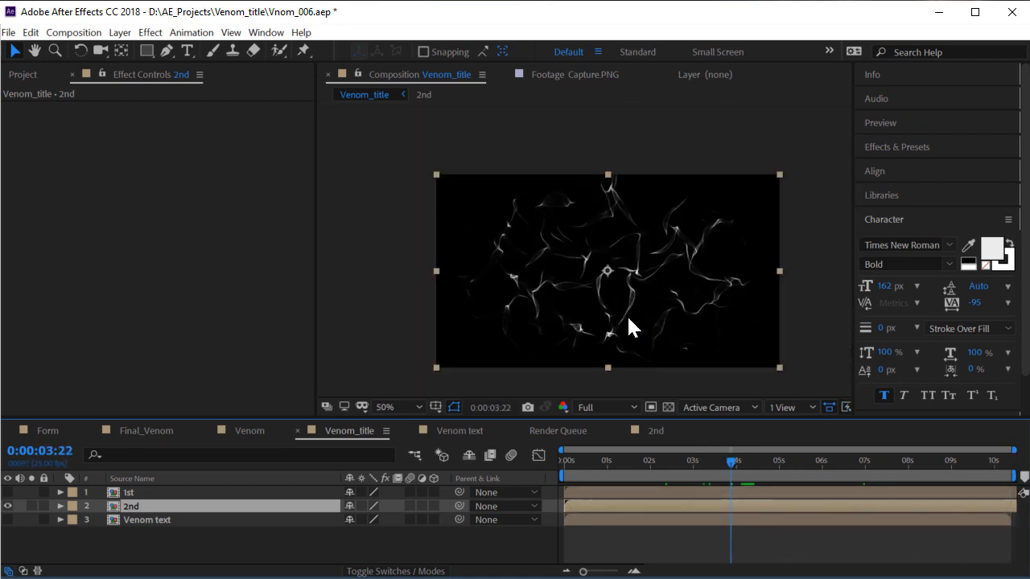
pyautogui.click(660, 465)
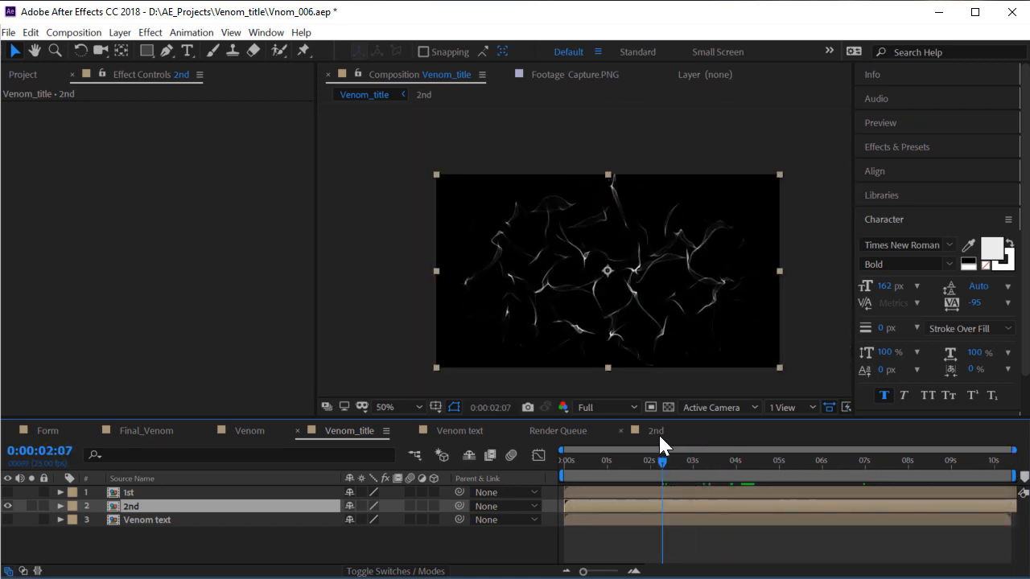
pyautogui.click(757, 463)
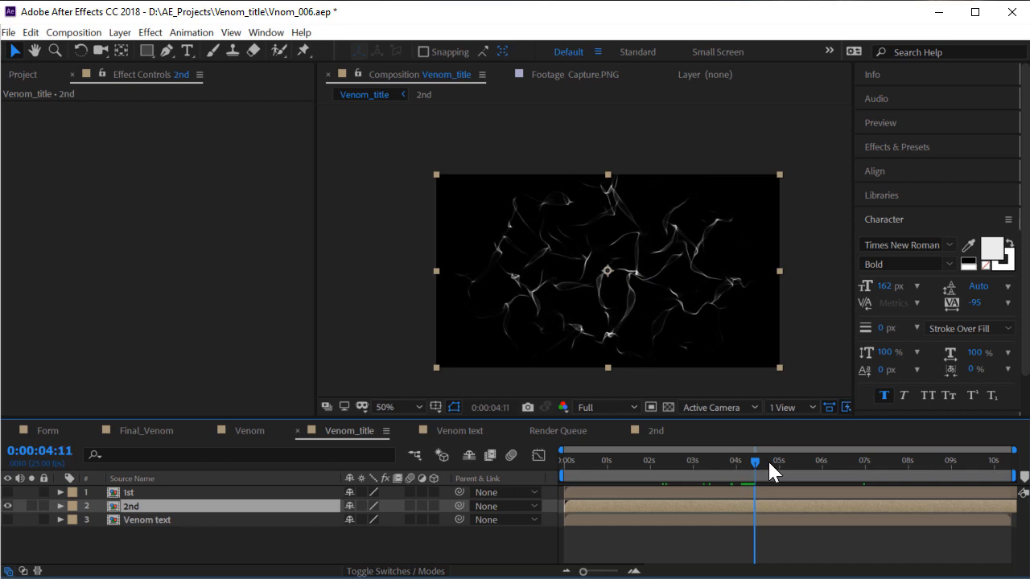
pyautogui.click(969, 463)
pyautogui.moveTo(969, 465); pyautogui.dragTo(879, 468)
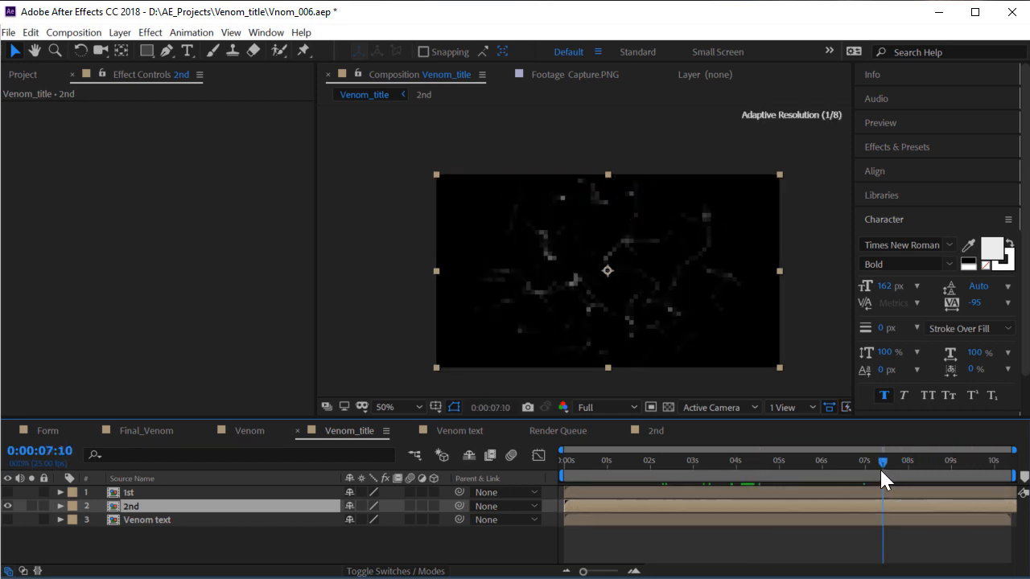
pyautogui.click(600, 465)
pyautogui.click(588, 464)
pyautogui.click(1001, 463)
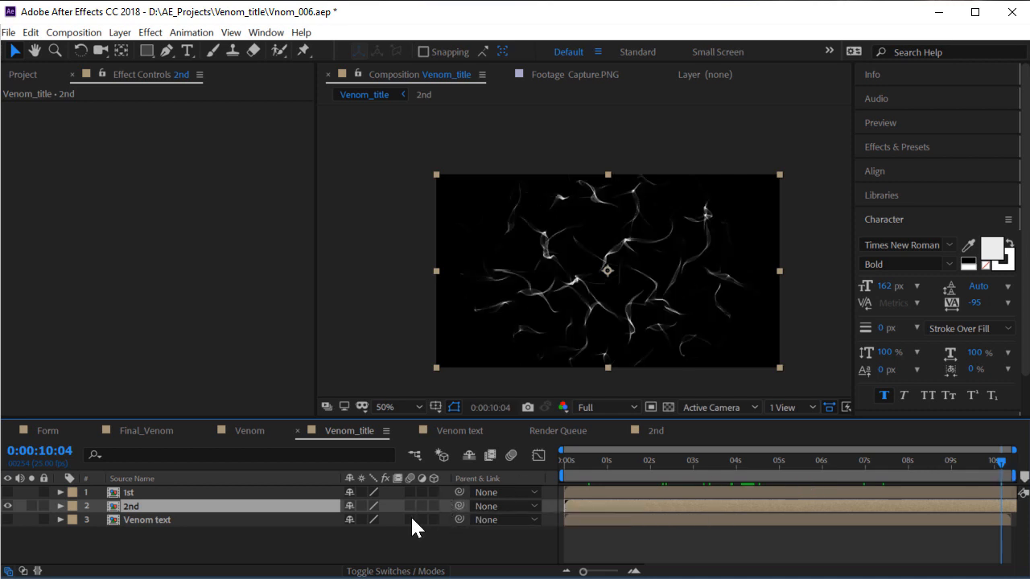
# Queue Venom_title for rendering with a QuickTime output module using RGB channels
pyautogui.click(72, 34)
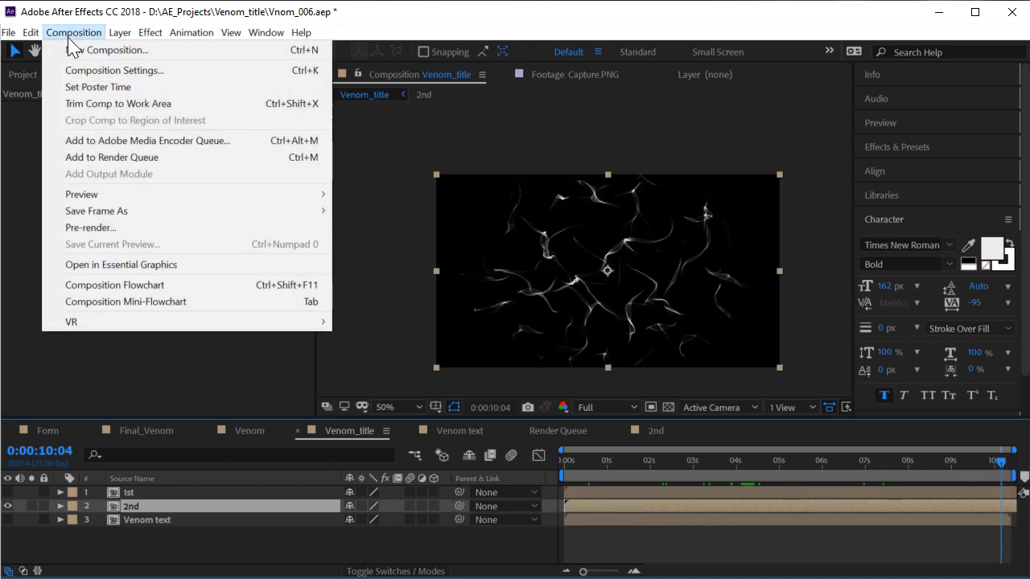
pyautogui.click(143, 159)
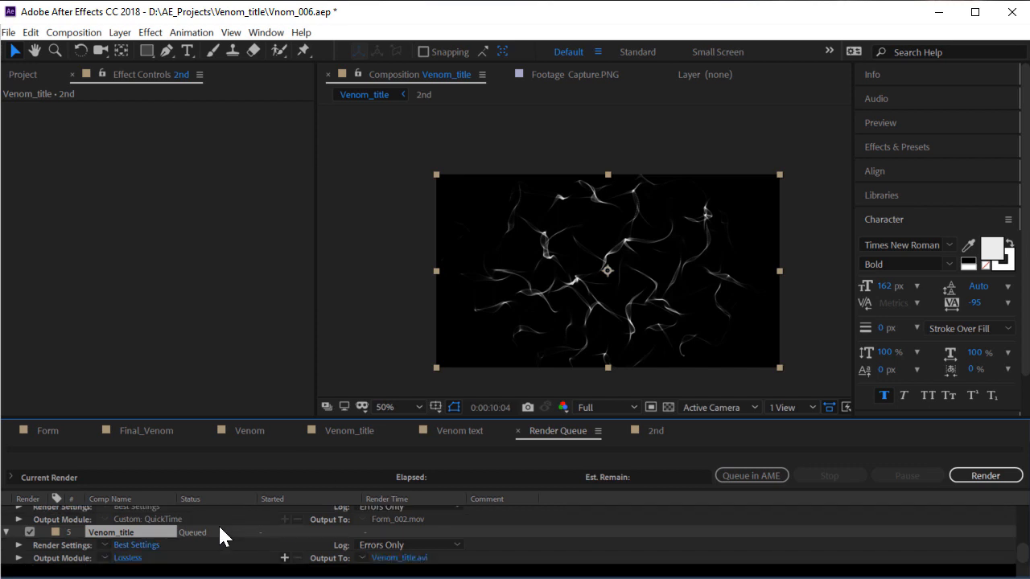
pyautogui.click(140, 557)
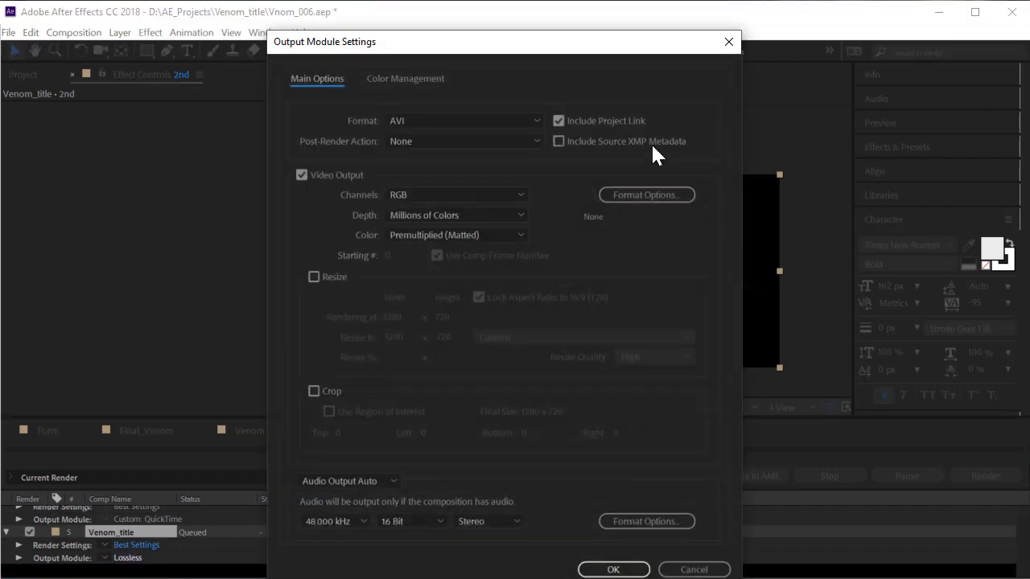
pyautogui.click(451, 119)
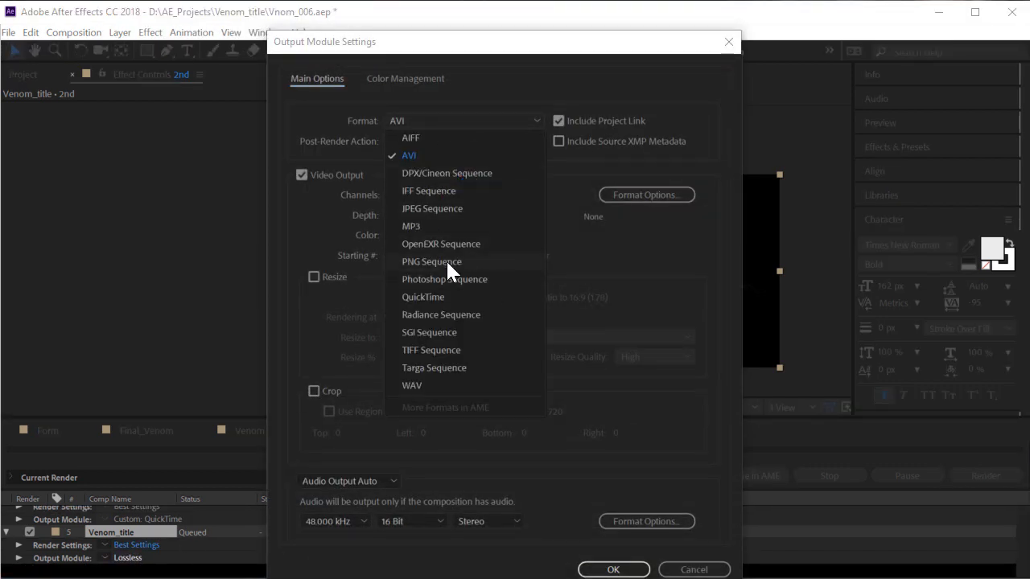
pyautogui.click(425, 296)
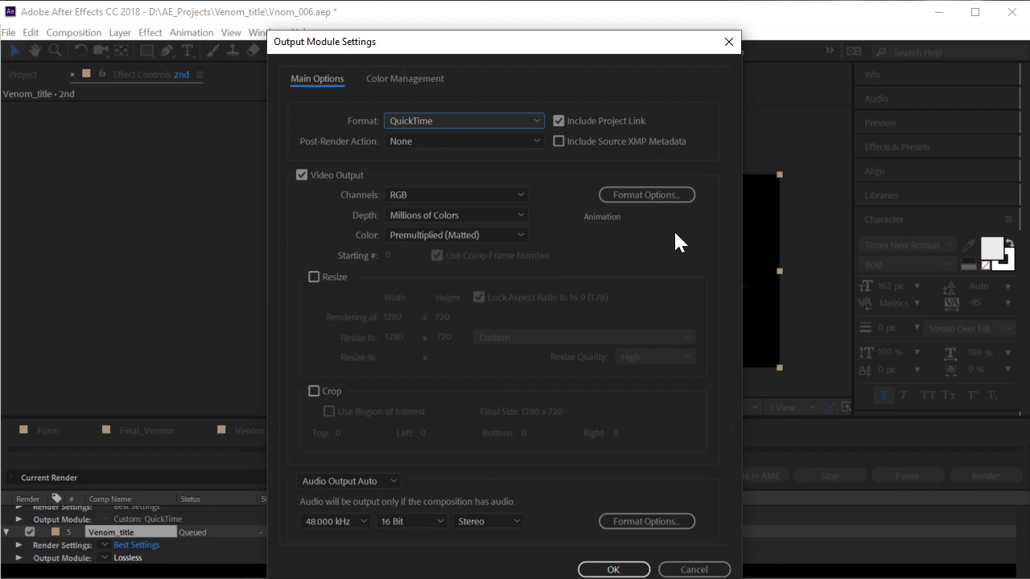
pyautogui.moveTo(381, 49); pyautogui.dragTo(349, 30)
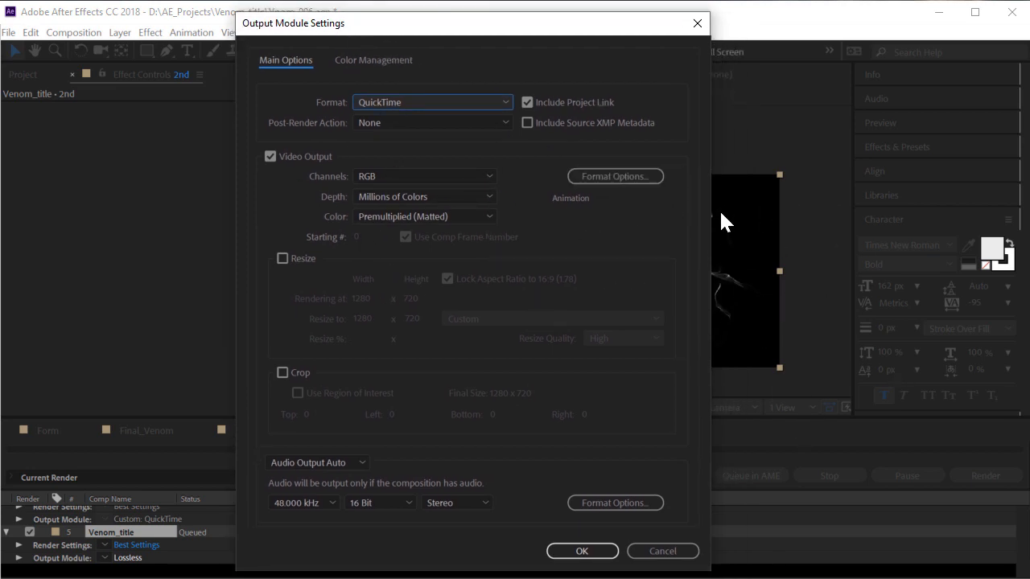
pyautogui.click(368, 174)
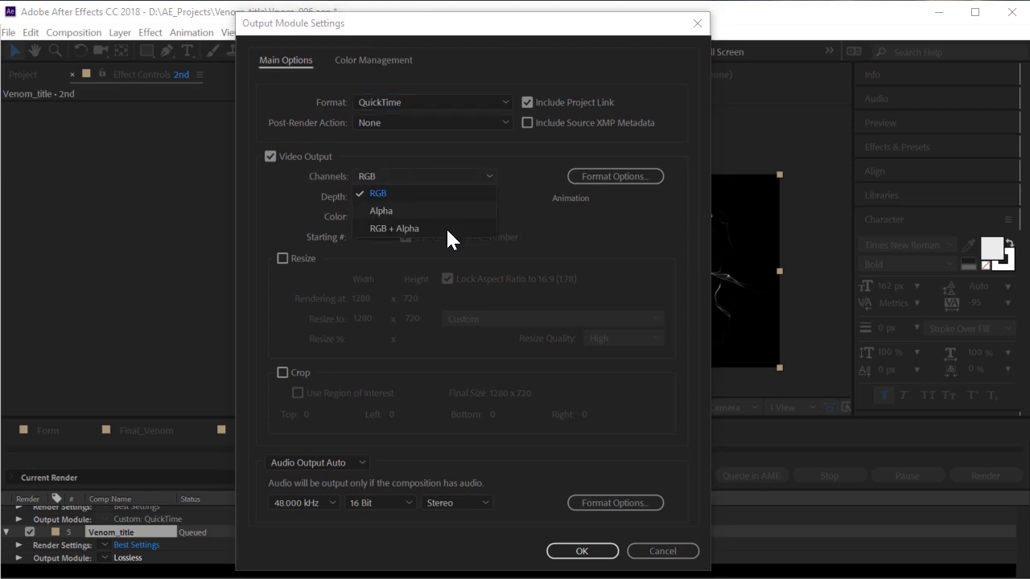
pyautogui.click(404, 227)
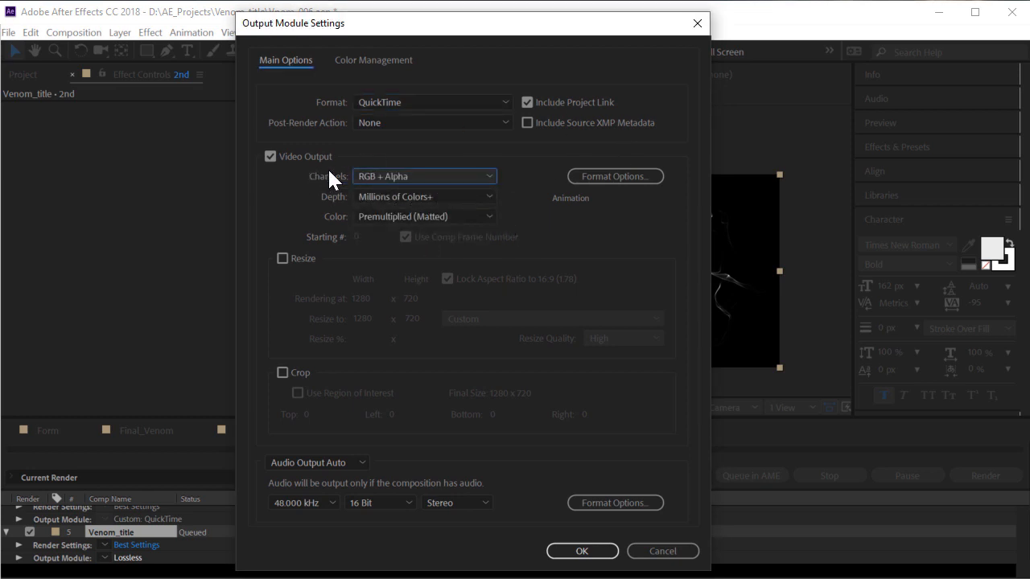
pyautogui.click(383, 173)
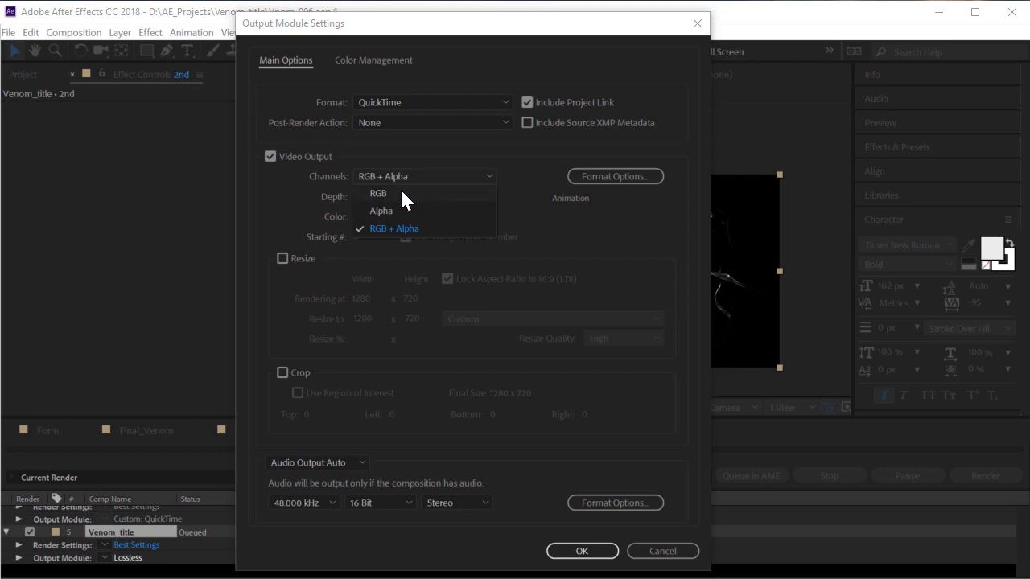
pyautogui.click(400, 193)
pyautogui.click(600, 552)
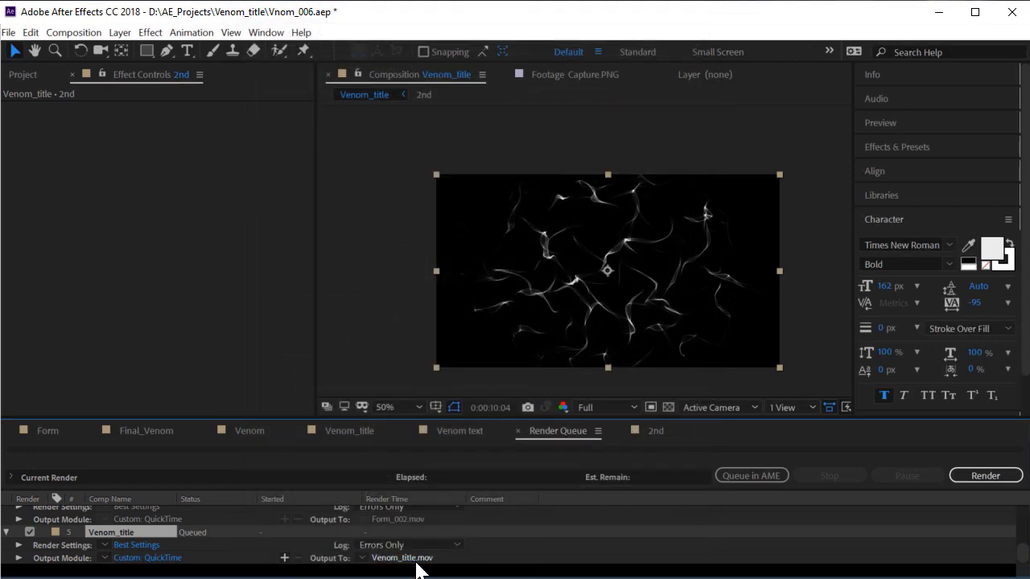
# Set the output file to Venom_form_001 and render the queued comp
pyautogui.click(419, 558)
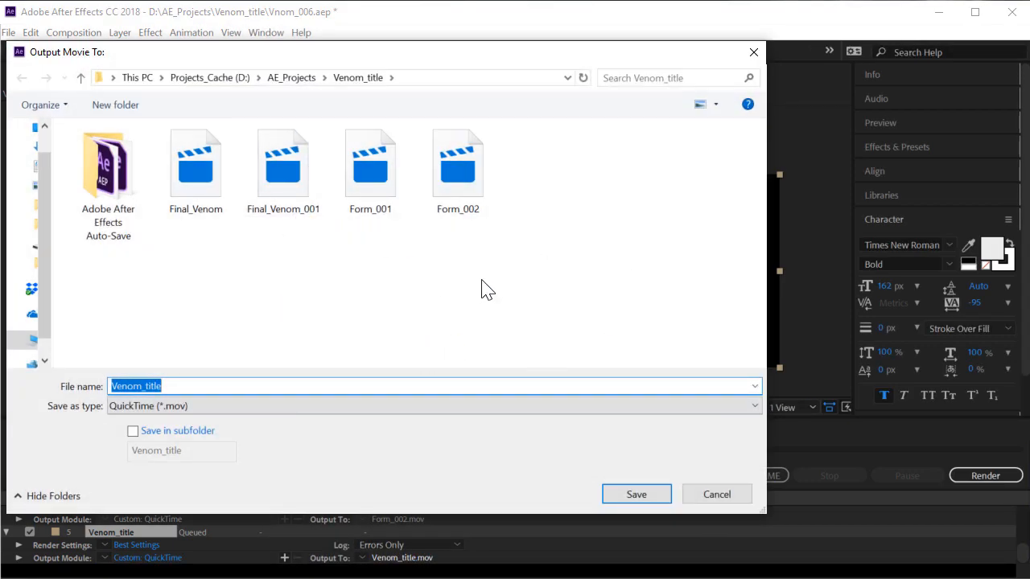
pyautogui.click(446, 308)
pyautogui.click(179, 390)
pyautogui.click(229, 391)
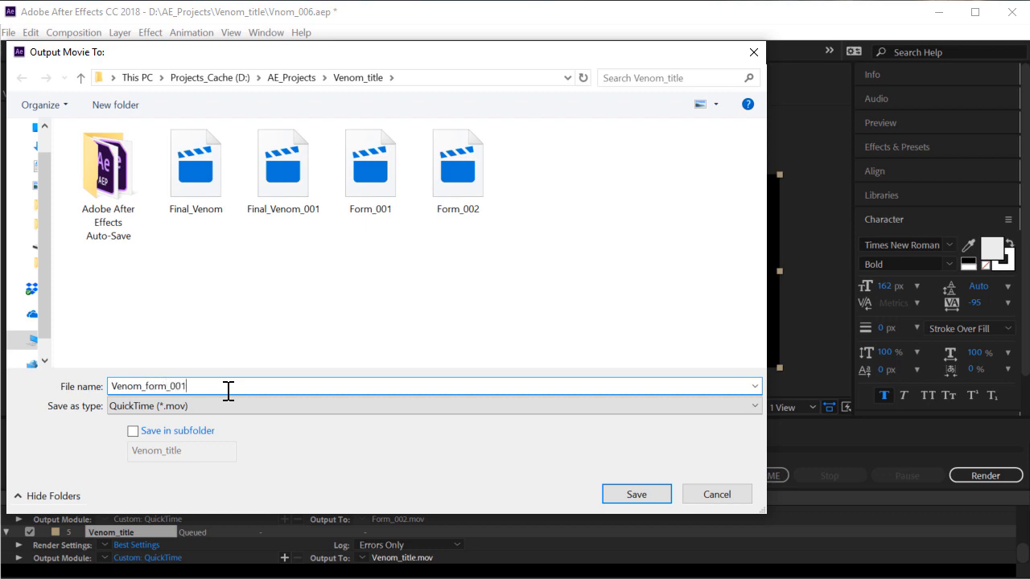
pyautogui.press('Return')
pyautogui.click(998, 477)
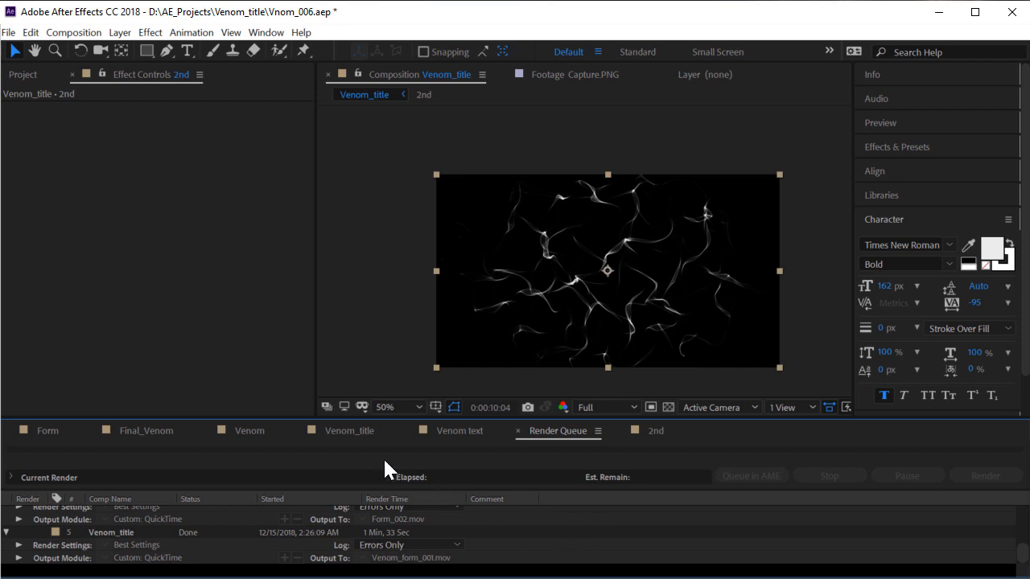
pyautogui.click(355, 432)
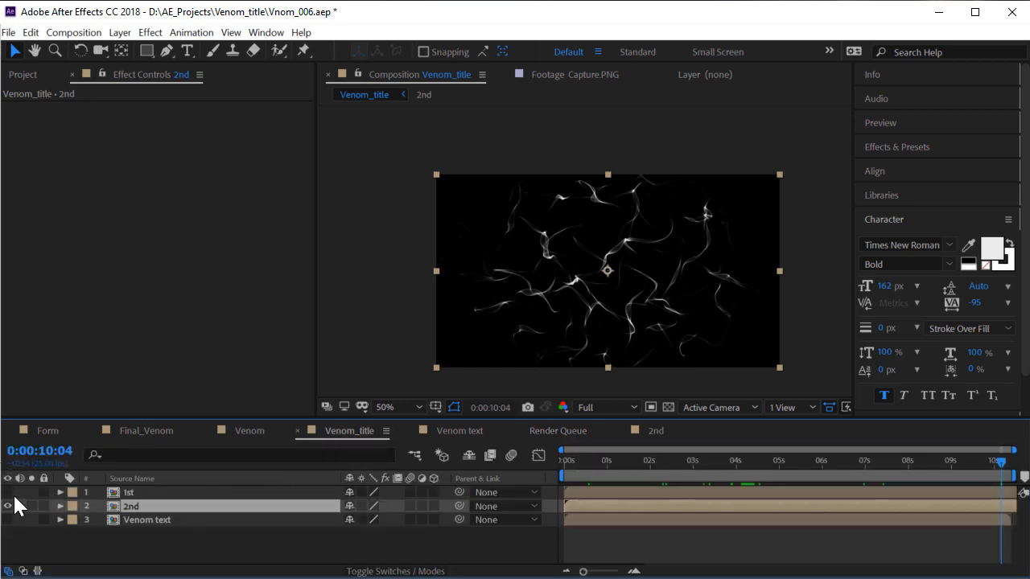
# Hide the 2nd layer and show and select the 1st layer
pyautogui.click(159, 506)
pyautogui.click(7, 506)
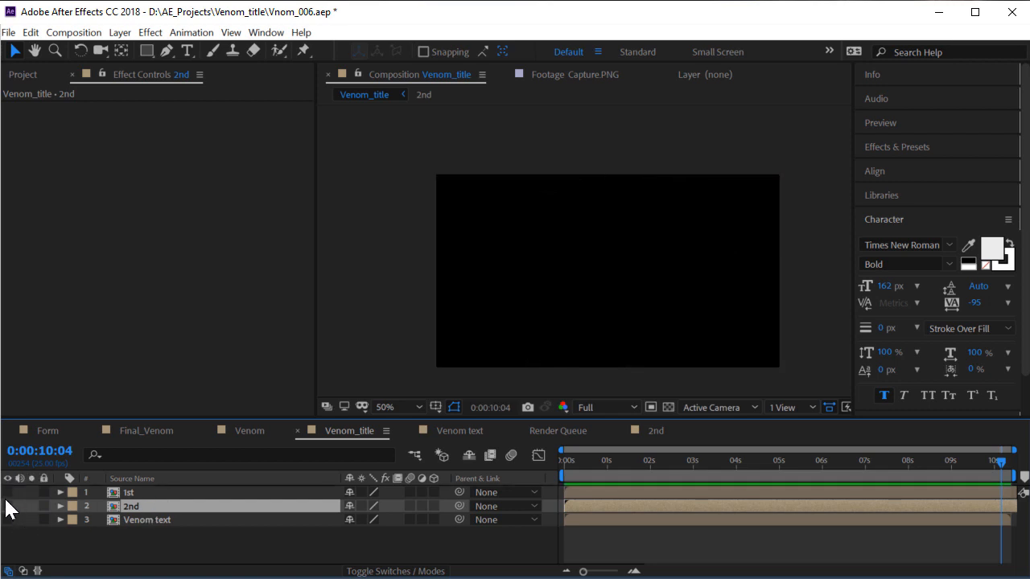
pyautogui.click(8, 492)
pyautogui.click(127, 492)
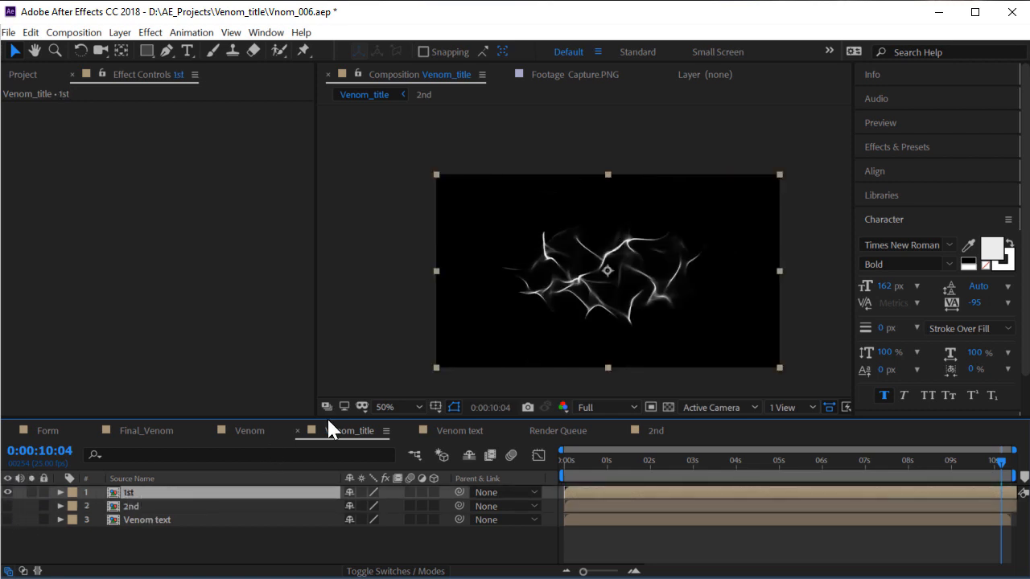
# Add Venom_title to the Render Queue with QuickTime as the output format
pyautogui.click(73, 32)
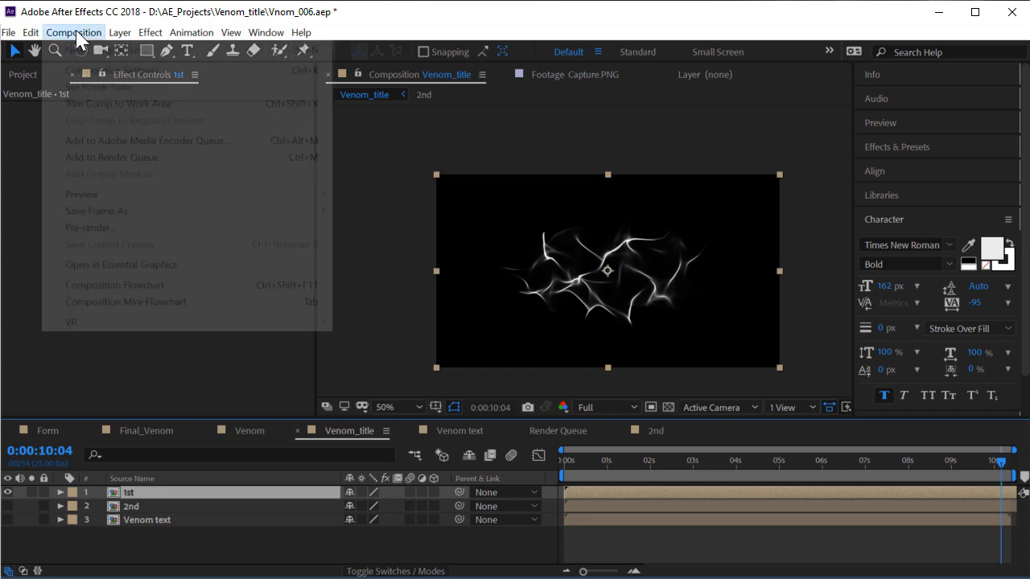
pyautogui.click(169, 163)
pyautogui.scroll(-1, 89, 531)
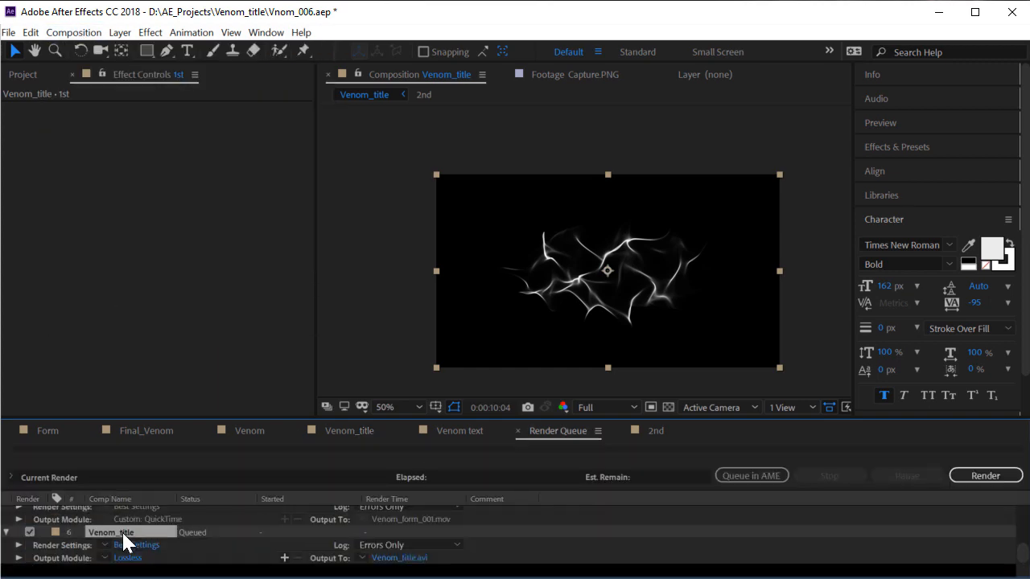
pyautogui.click(128, 558)
pyautogui.click(379, 104)
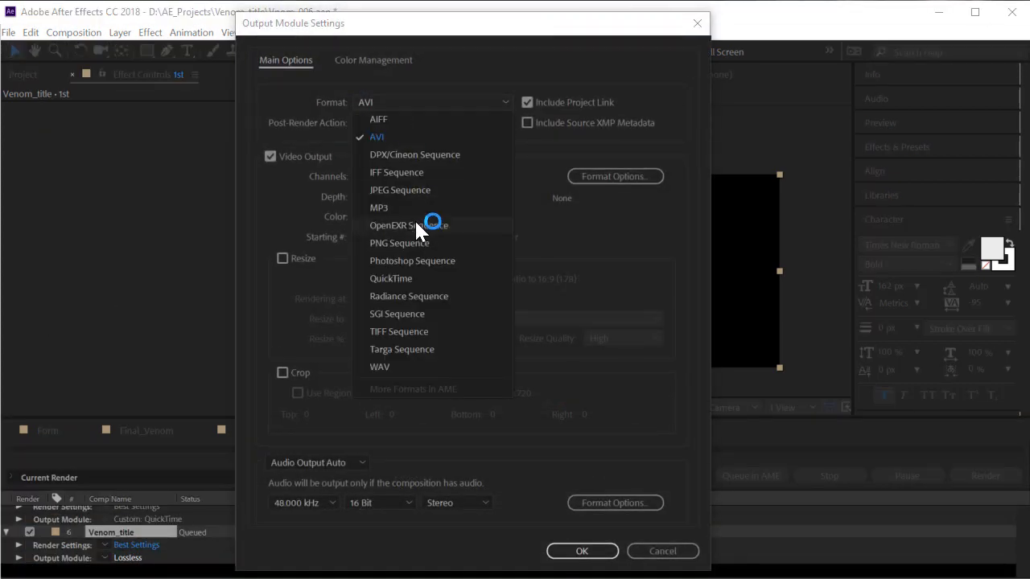
pyautogui.click(401, 273)
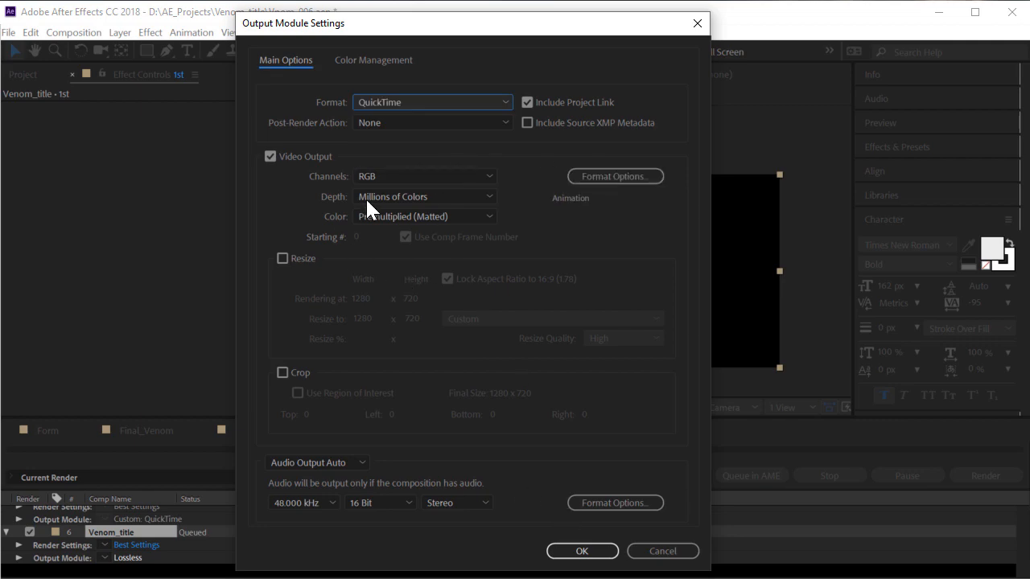
pyautogui.click(556, 552)
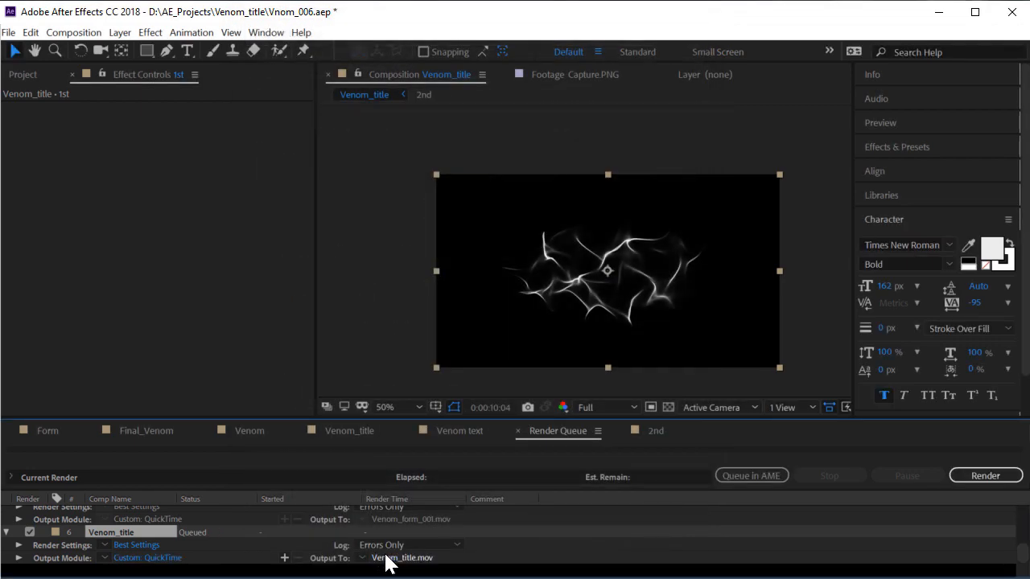
# Name the render output Venom_form_002.mov and return to the Venom_title timeline
pyautogui.click(383, 557)
pyautogui.click(552, 202)
pyautogui.click(242, 386)
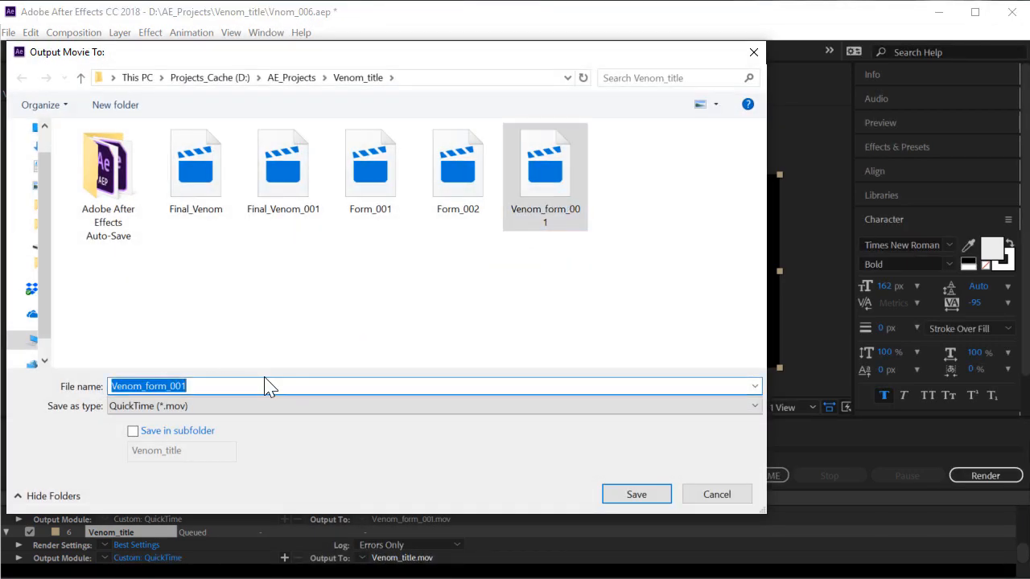
pyautogui.click(278, 384)
pyautogui.press('BackSpace')
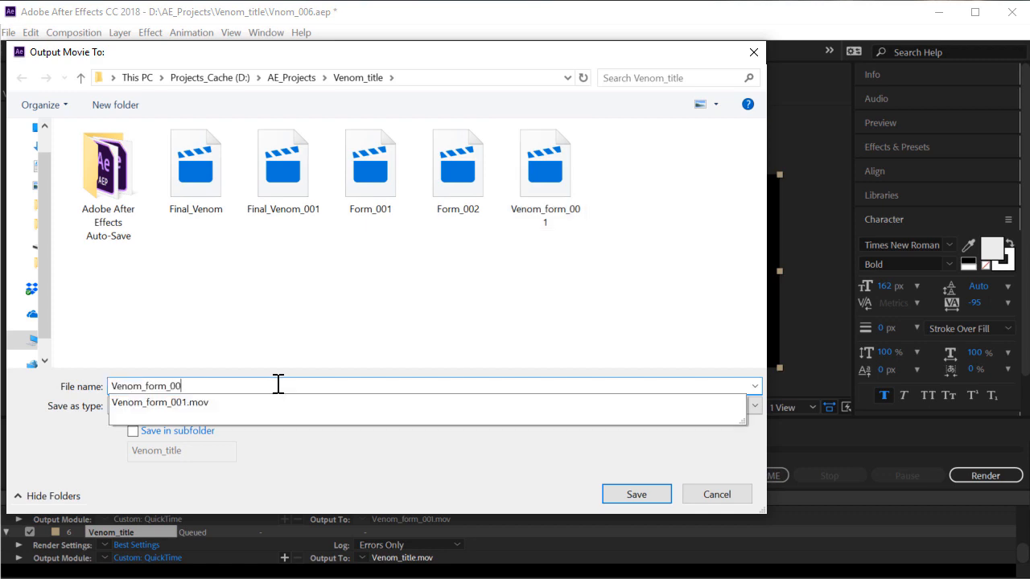
pyautogui.write('2')
pyautogui.press('Return')
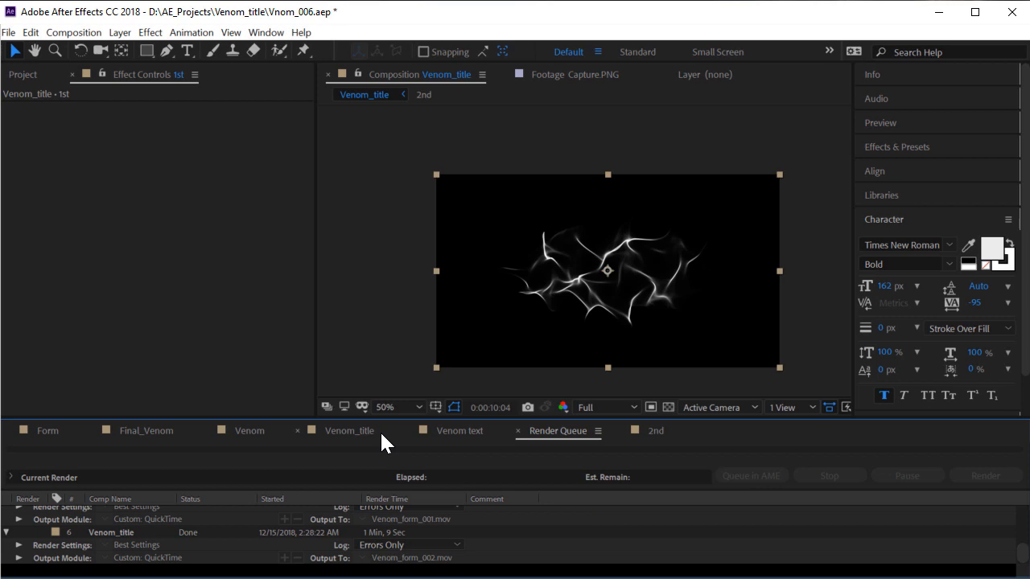
pyautogui.click(381, 435)
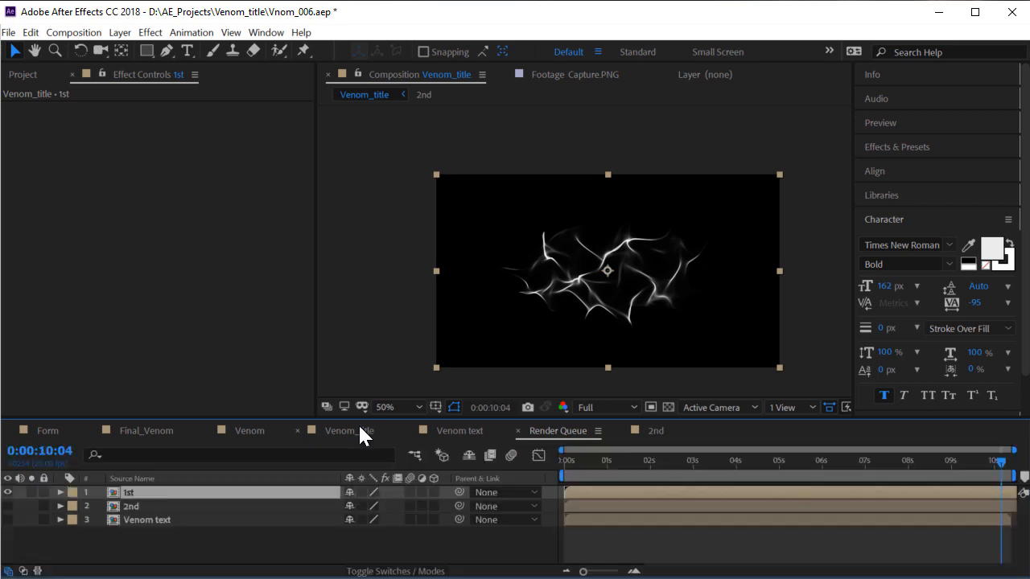
# Hide the 1st layer and show and select the Venom text layer
pyautogui.click(160, 528)
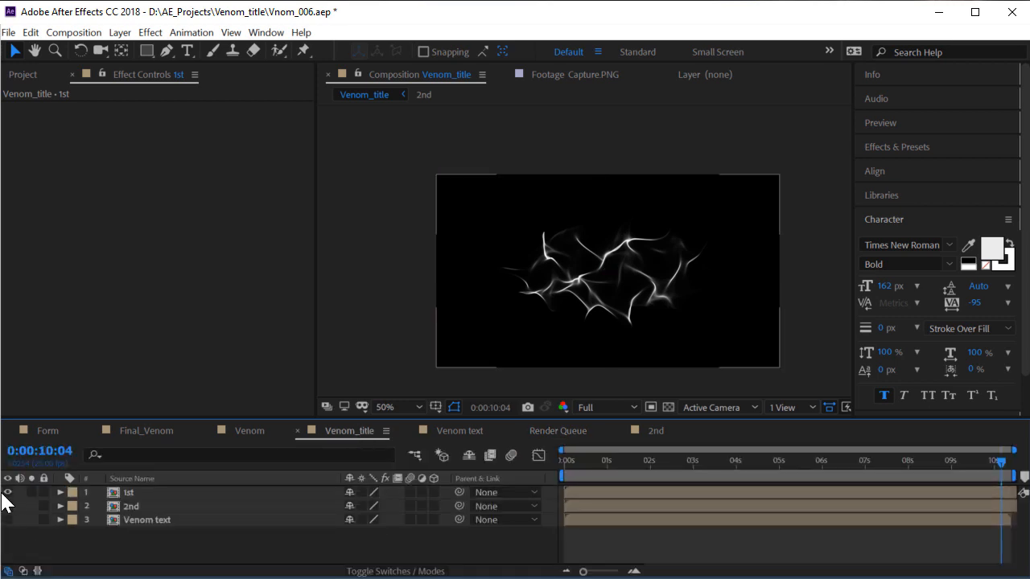
pyautogui.click(7, 493)
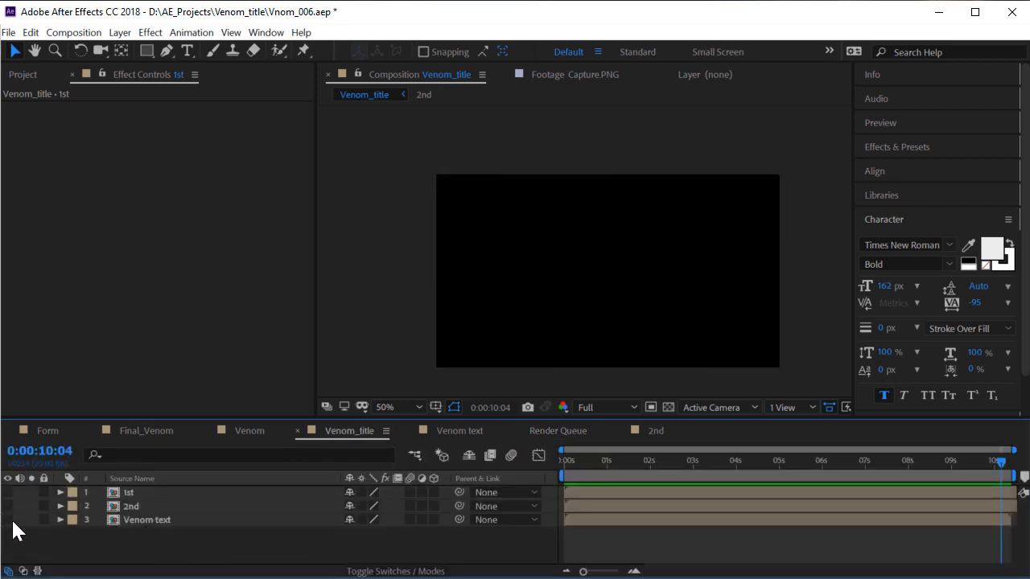
pyautogui.click(7, 520)
pyautogui.click(152, 522)
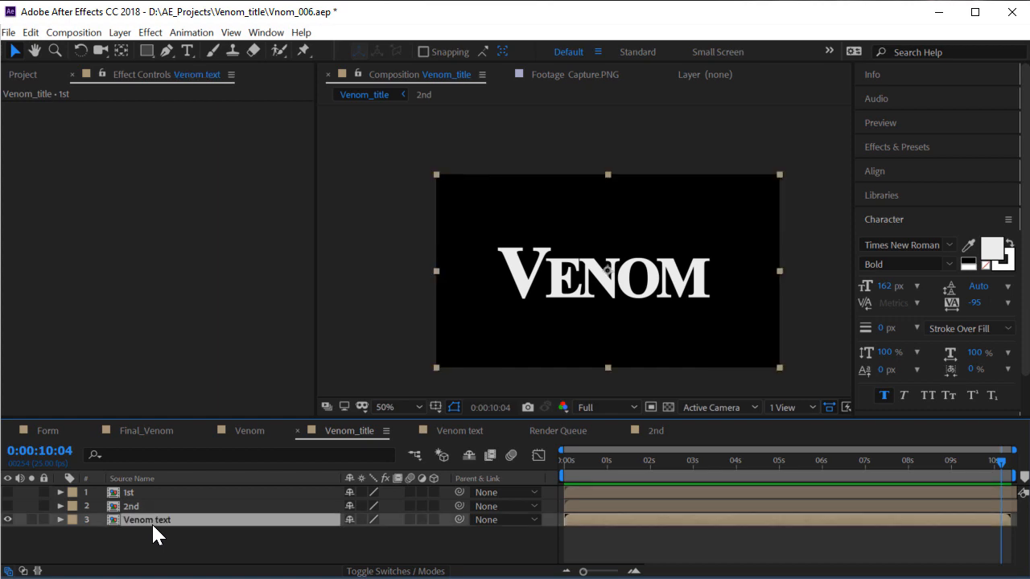
pyautogui.click(27, 72)
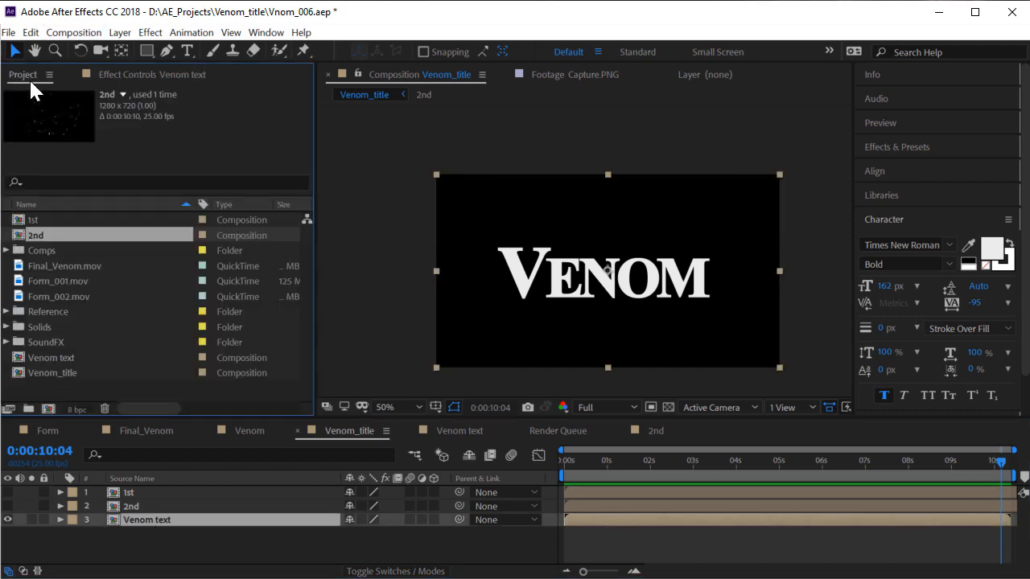
# Import the rendered Venom_form_001 and Venom_form_002 movies into the project
pyautogui.doubleClick(98, 386)
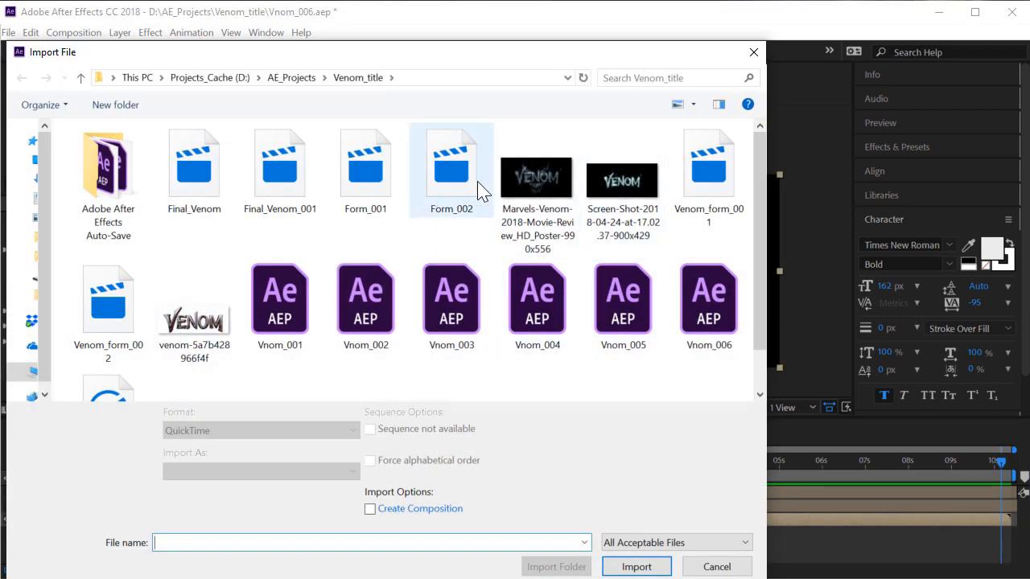
pyautogui.click(698, 214)
pyautogui.keyDown('ctrl'); pyautogui.click(117, 308); pyautogui.keyUp('ctrl')
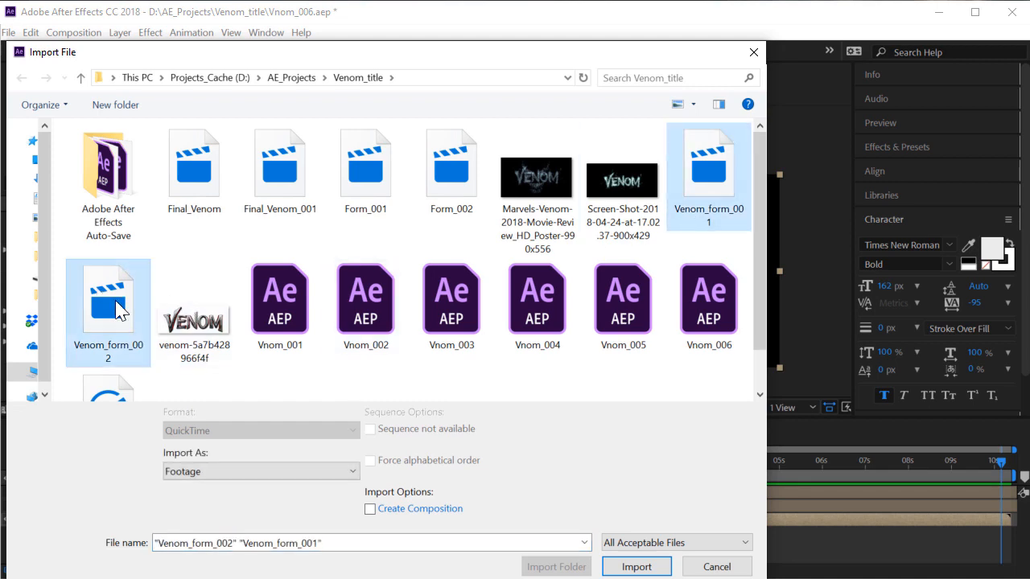
pyautogui.click(654, 566)
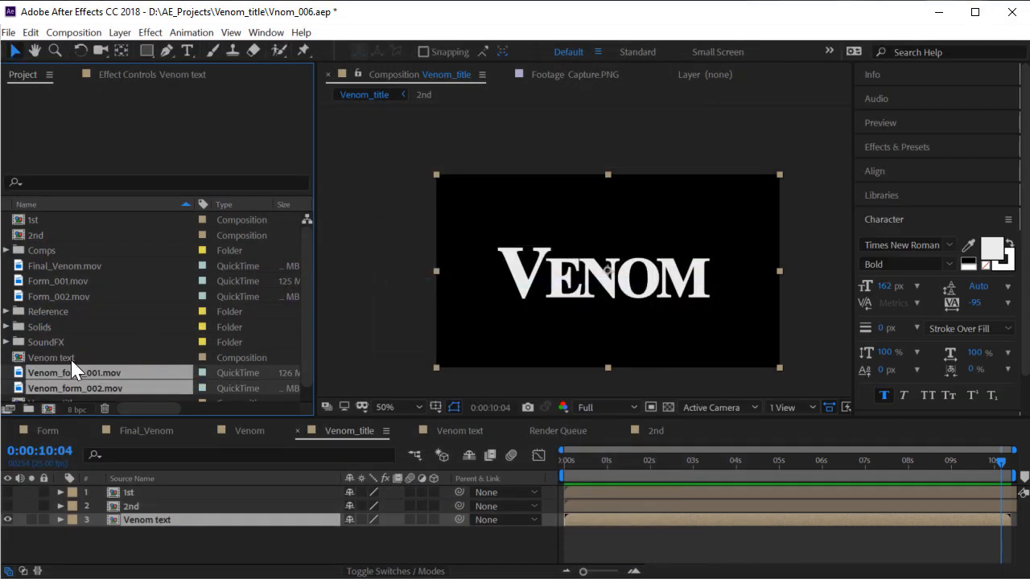
pyautogui.scroll(-1, 115, 326)
# File Final_Venom, Form_001 and Form_002 into Reference and the four comps into Comps
pyautogui.click(51, 251)
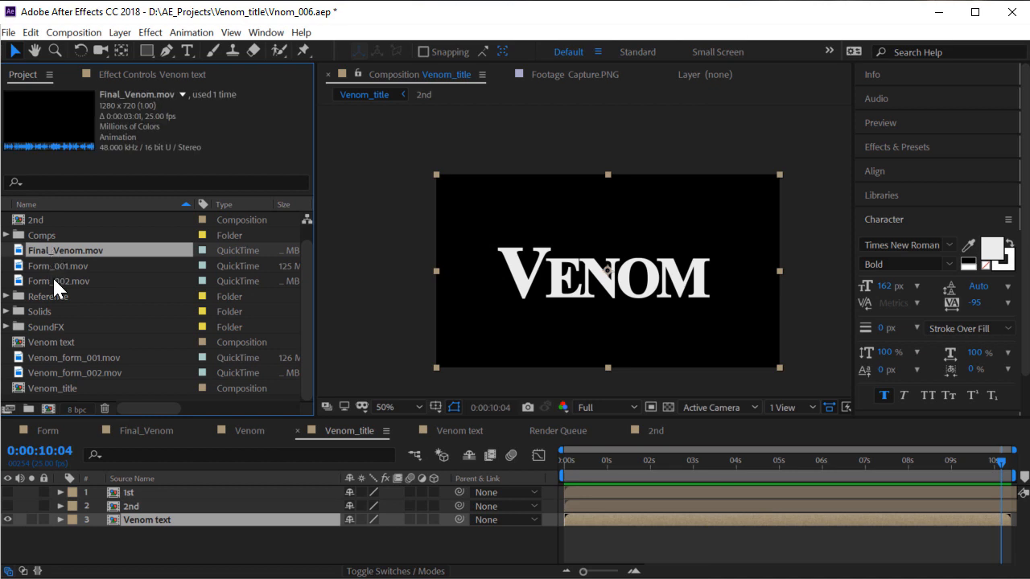
pyautogui.keyDown('shift'); pyautogui.click(80, 281); pyautogui.keyUp('shift')
pyautogui.moveTo(85, 291); pyautogui.dragTo(62, 298)
pyautogui.click(43, 310)
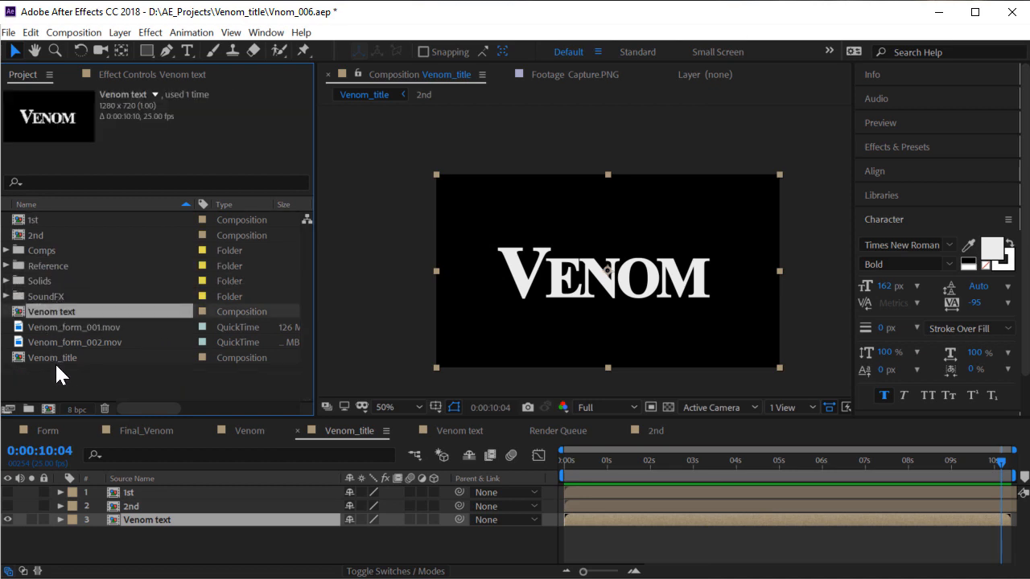
pyautogui.keyDown('ctrl'); pyautogui.click(55, 358); pyautogui.keyUp('ctrl')
pyautogui.keyDown('ctrl'); pyautogui.click(45, 222); pyautogui.keyUp('ctrl')
pyautogui.keyDown('ctrl'); pyautogui.click(40, 235); pyautogui.keyUp('ctrl')
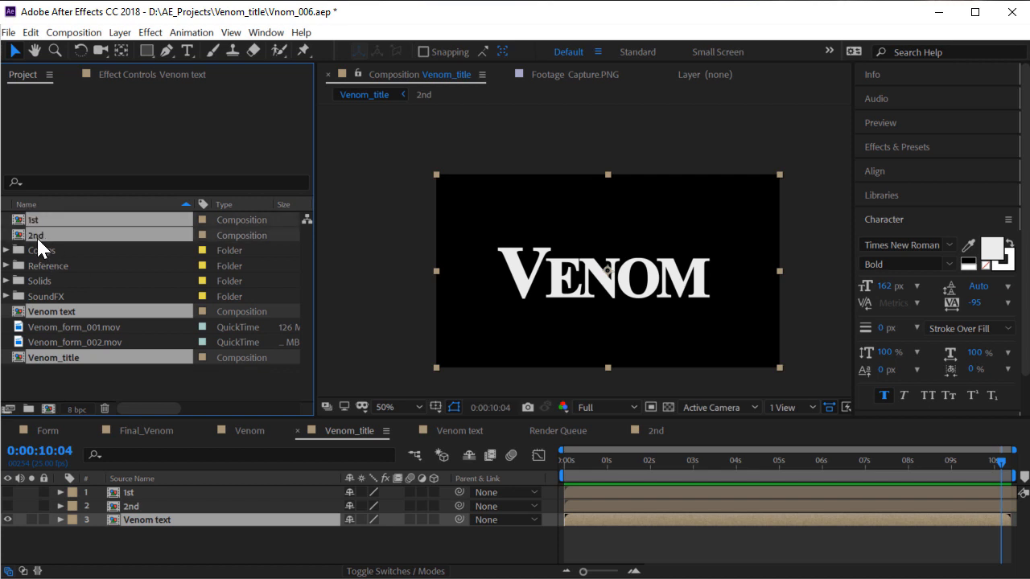
pyautogui.moveTo(36, 235); pyautogui.dragTo(59, 249)
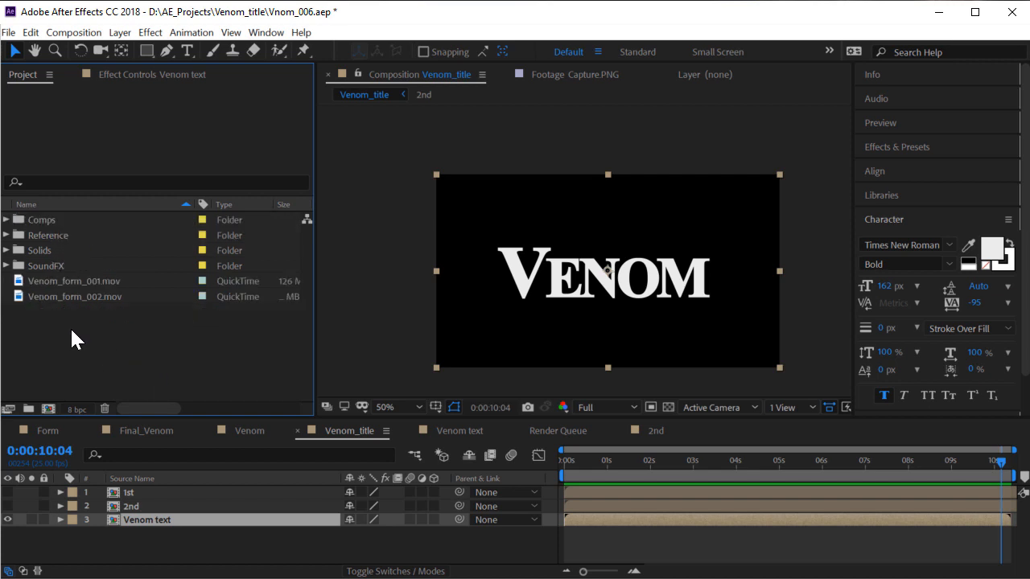
pyautogui.click(80, 297)
pyautogui.click(54, 281)
# Add Venom_form_001.mov to Venom_title as the top layer and preview around 3–4 seconds
pyautogui.moveTo(91, 280); pyautogui.dragTo(278, 504)
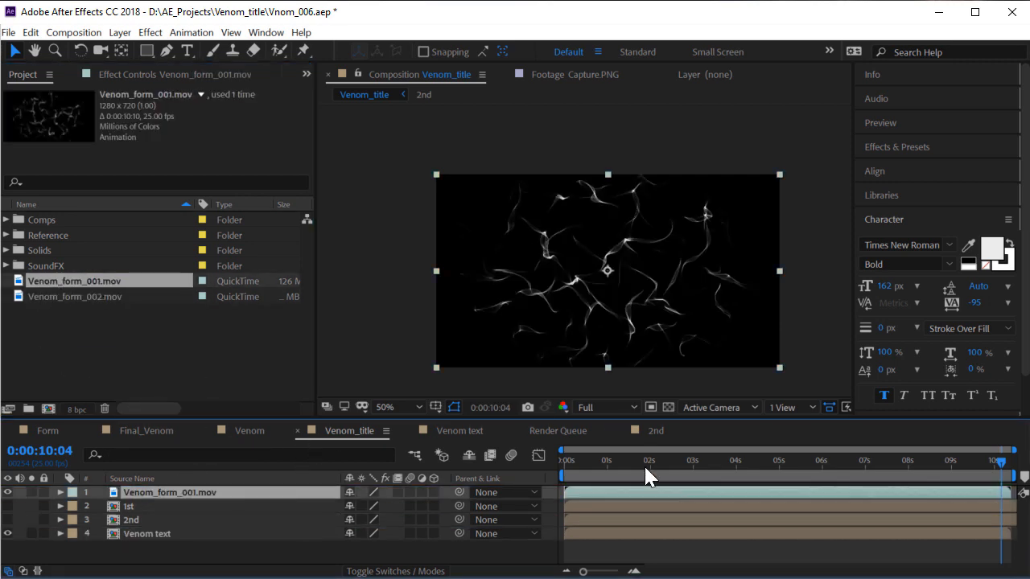
pyautogui.moveTo(646, 466); pyautogui.dragTo(747, 469)
pyautogui.scroll(1, 605, 302)
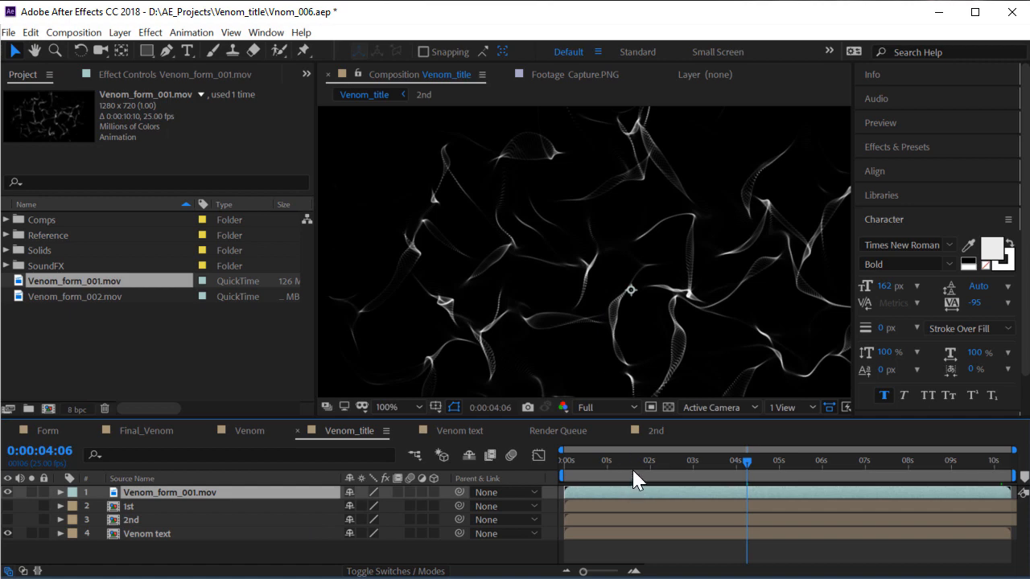
pyautogui.click(713, 460)
pyautogui.press('space')
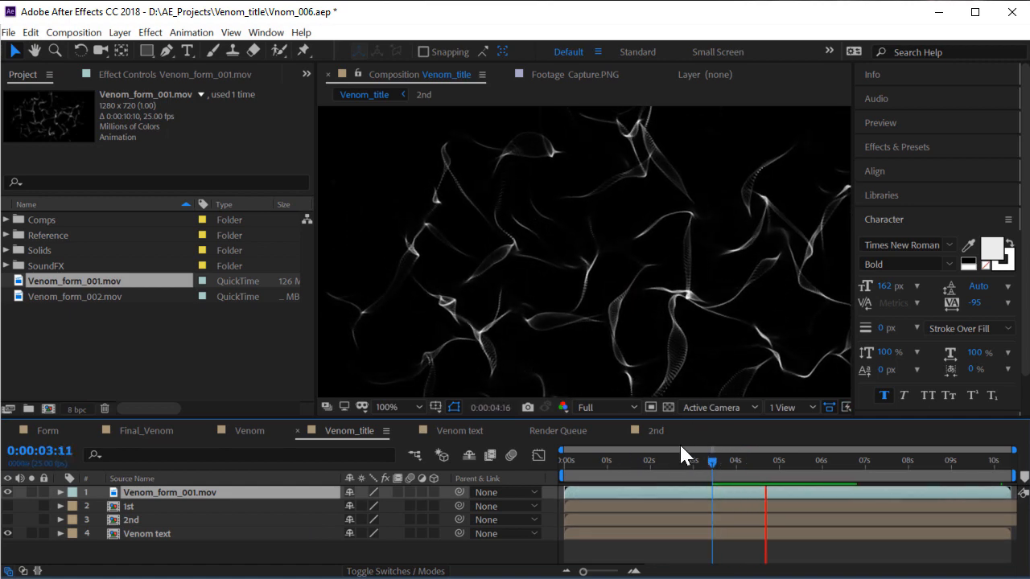
pyautogui.moveTo(759, 468); pyautogui.dragTo(779, 477)
# Mark the 1st and 2nd layers as shy and hide shy layers
pyautogui.click(138, 519)
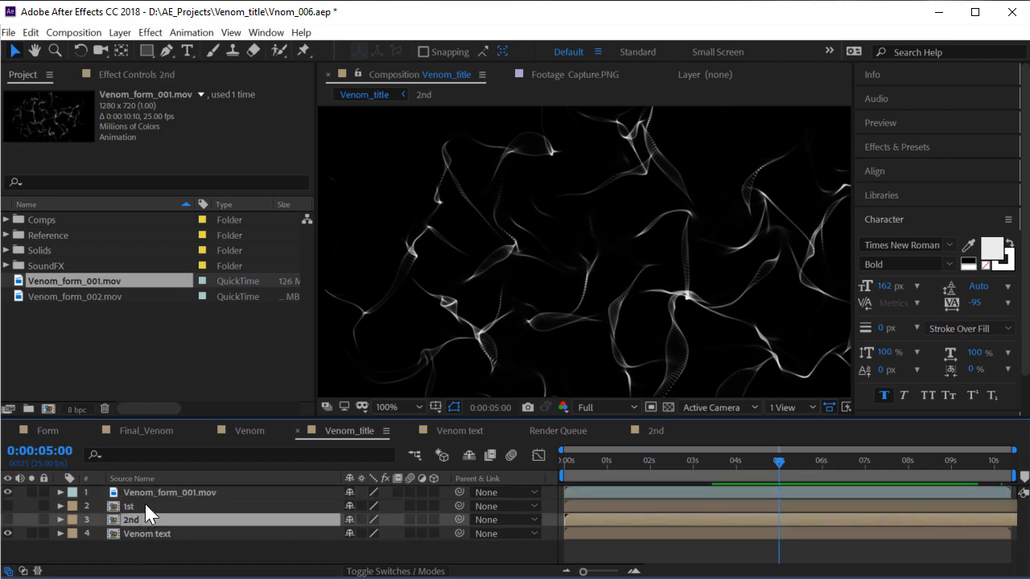
pyautogui.keyDown('shift'); pyautogui.click(146, 507); pyautogui.keyUp('shift')
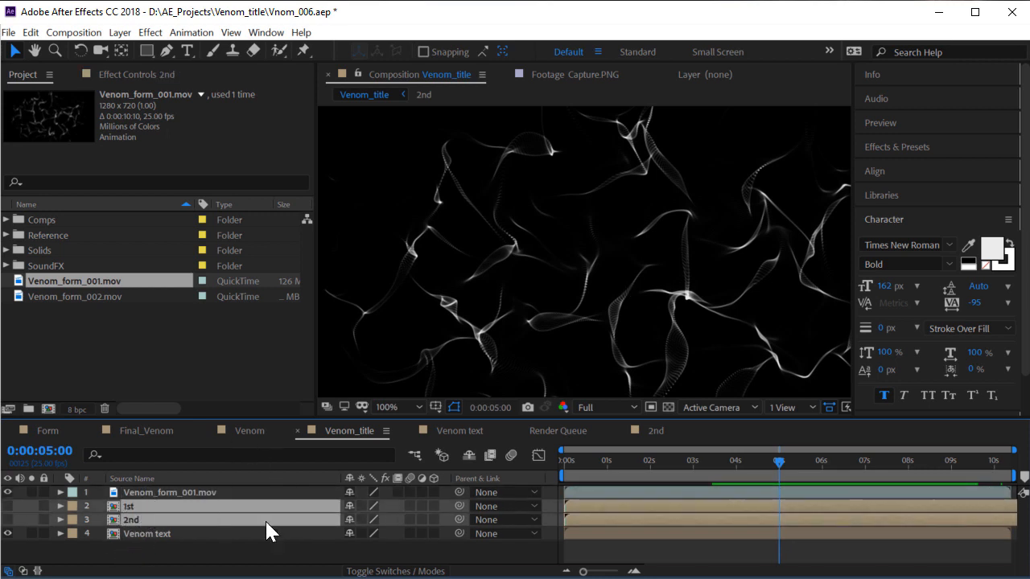
pyautogui.click(348, 507)
pyautogui.click(406, 570)
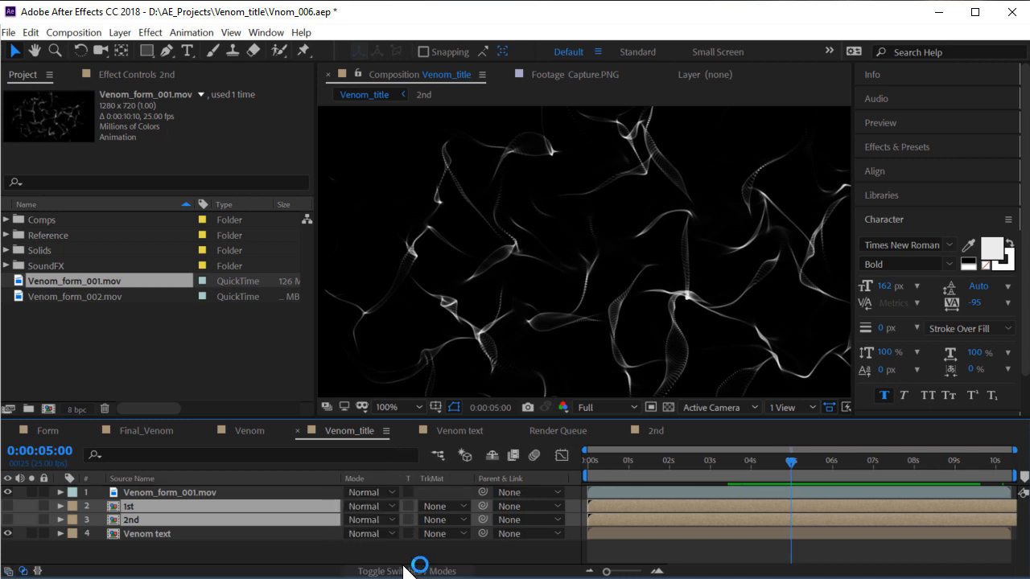
pyautogui.click(412, 570)
pyautogui.click(469, 456)
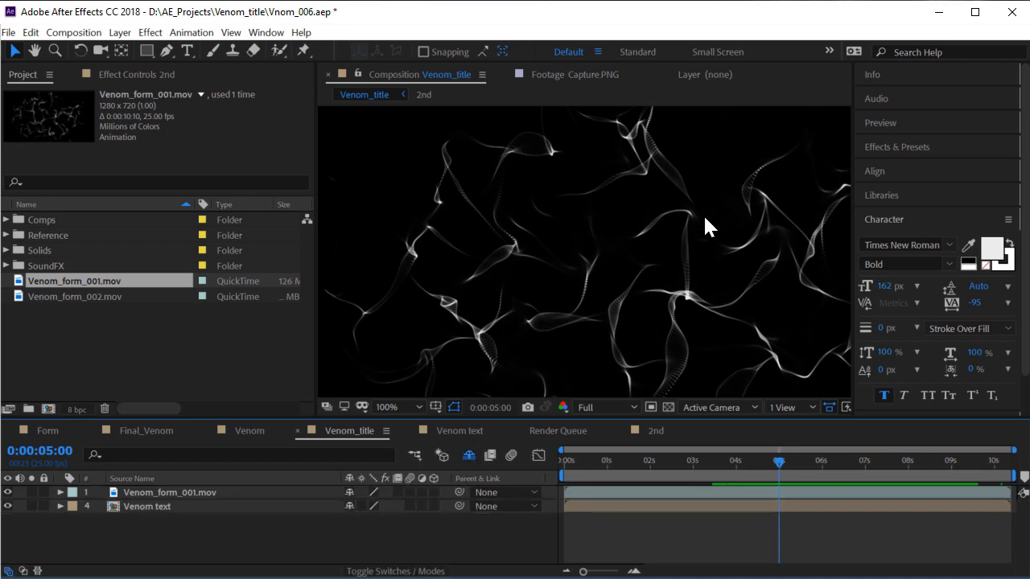
# Select the Venom_form_001.mov layer and show the Modes column with F4
pyautogui.moveTo(771, 463)
pyautogui.mouseDown()
pyautogui.moveTo(655, 457)
pyautogui.moveTo(775, 461)
pyautogui.mouseUp()
pyautogui.scroll(-3, 575, 220)
pyautogui.scroll(2, 571, 251)
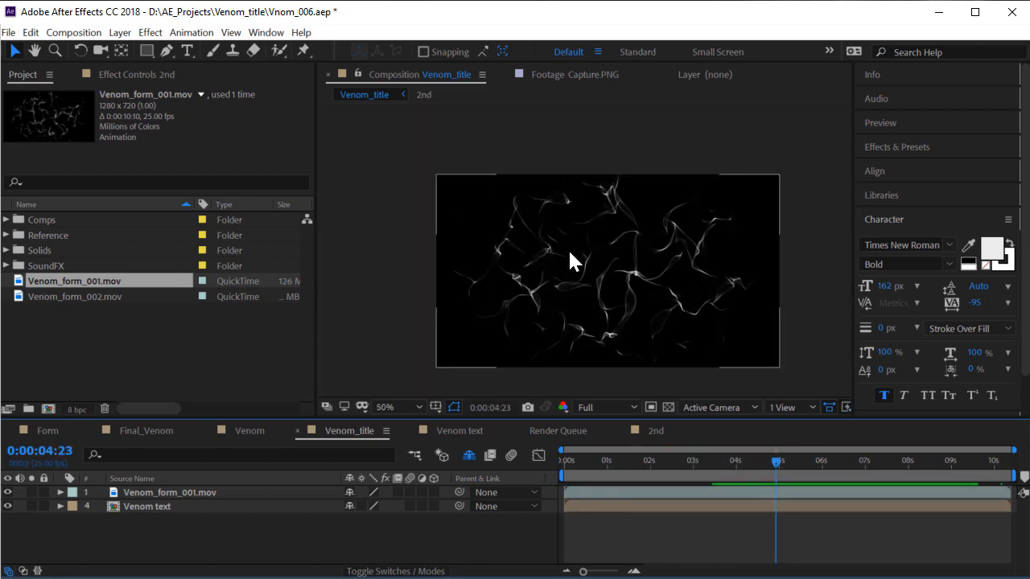
pyautogui.click(172, 490)
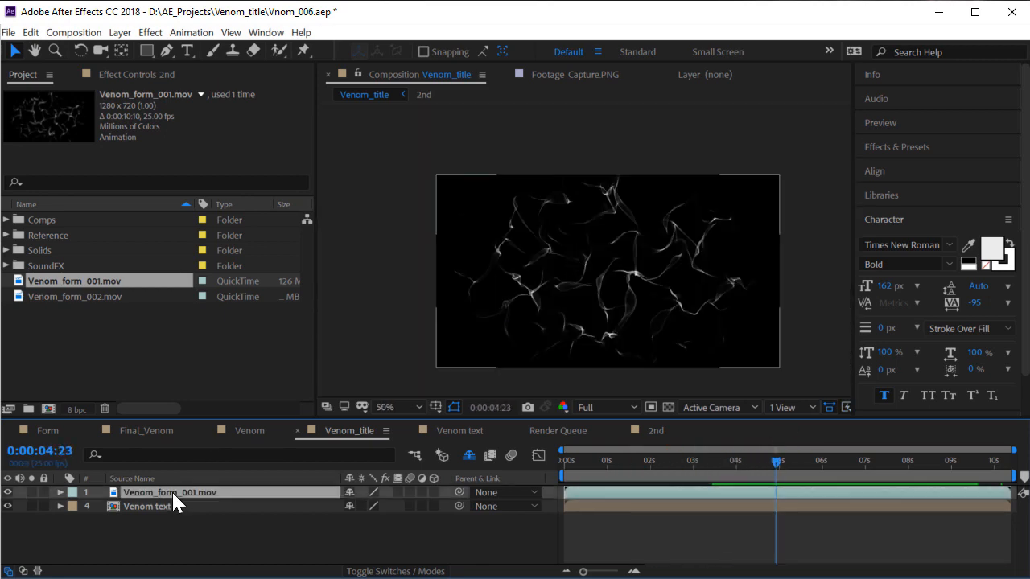
pyautogui.press('F4')
# Set Venom_form_001.mov's blending mode to Add and compare it with the Final_Venom reference
pyautogui.click(357, 490)
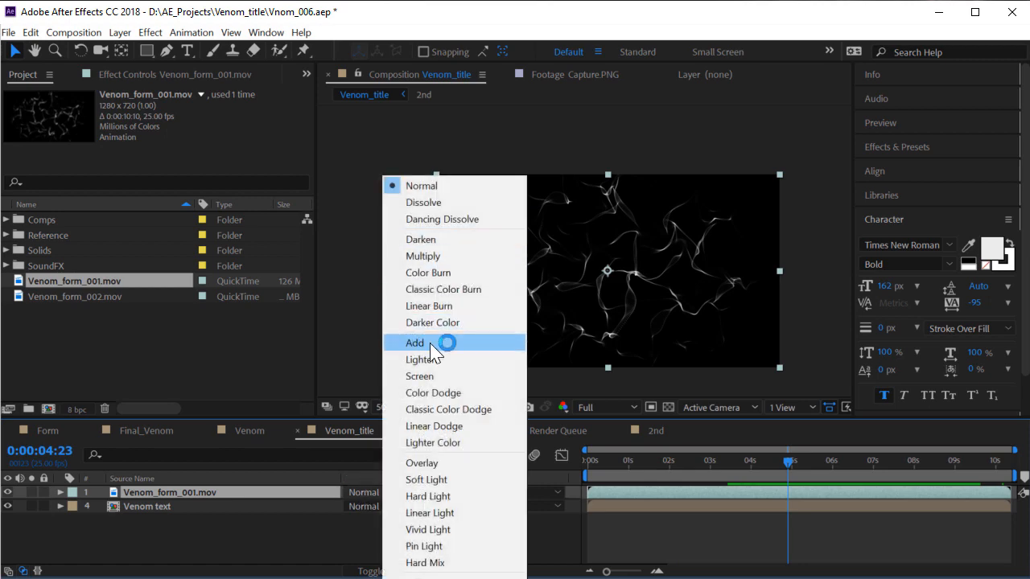
pyautogui.click(477, 358)
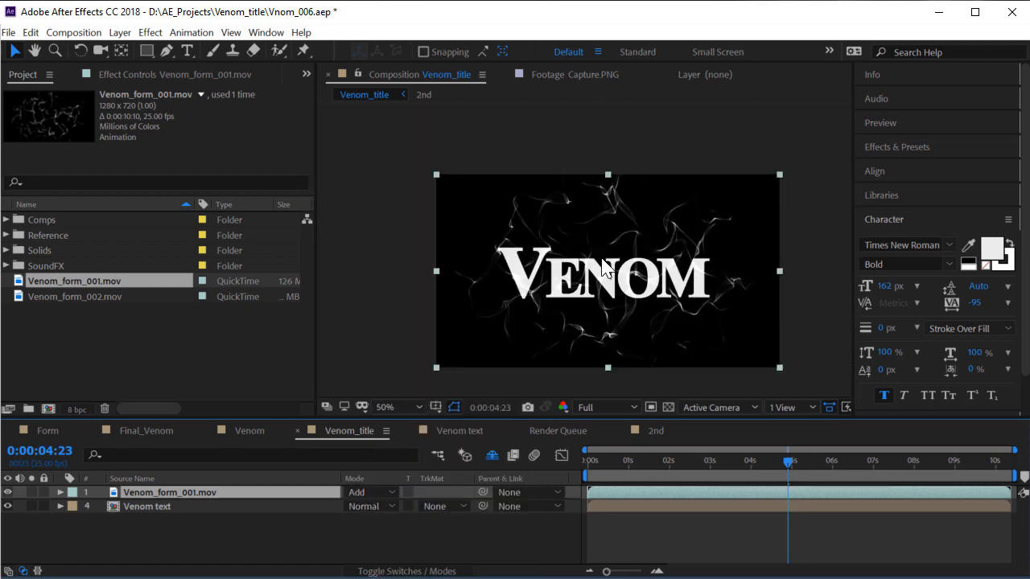
pyautogui.press('.')
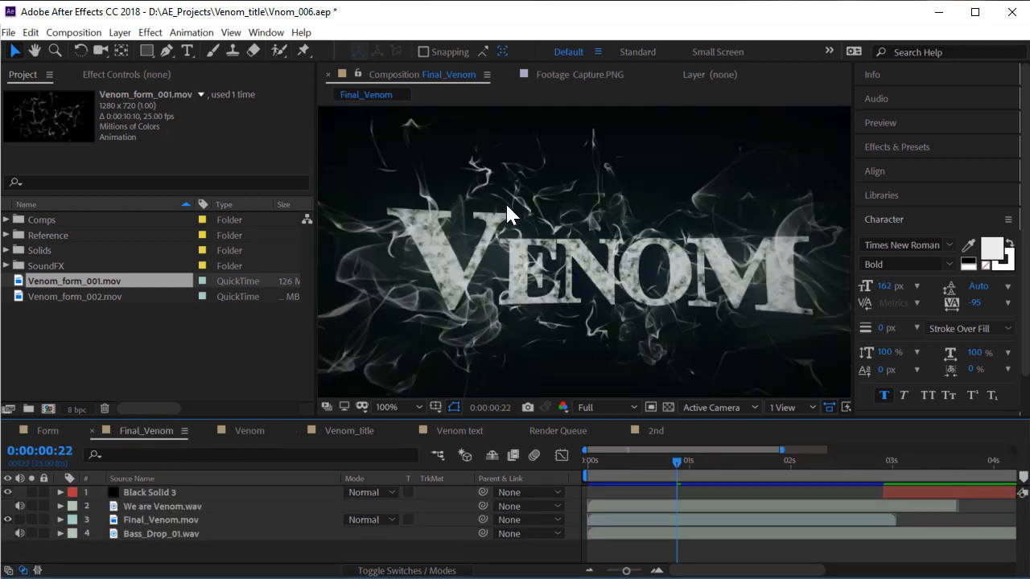
pyautogui.moveTo(632, 474); pyautogui.dragTo(770, 466)
pyautogui.press('.')
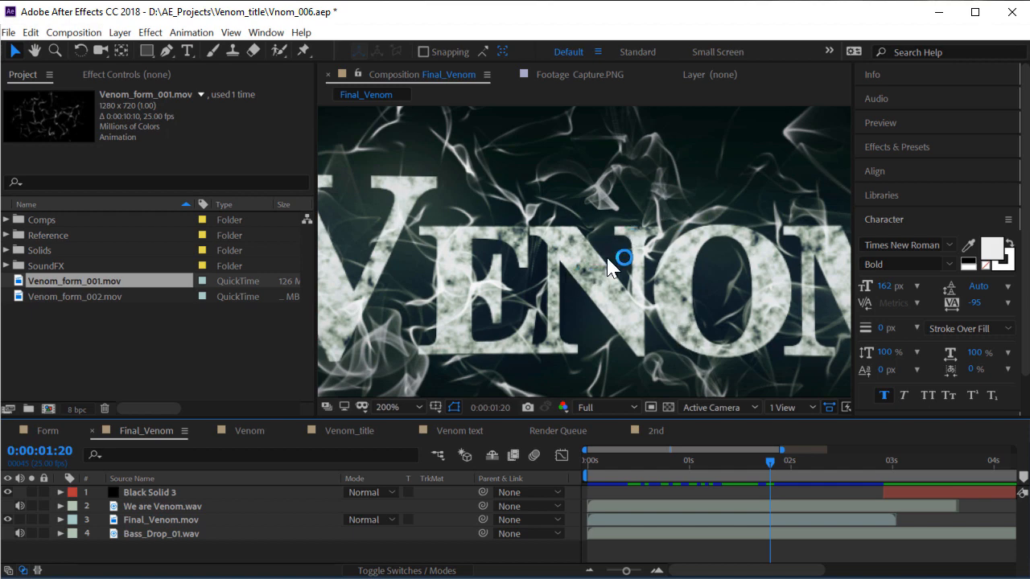
pyautogui.press(',')
pyautogui.press('.')
pyautogui.click(348, 431)
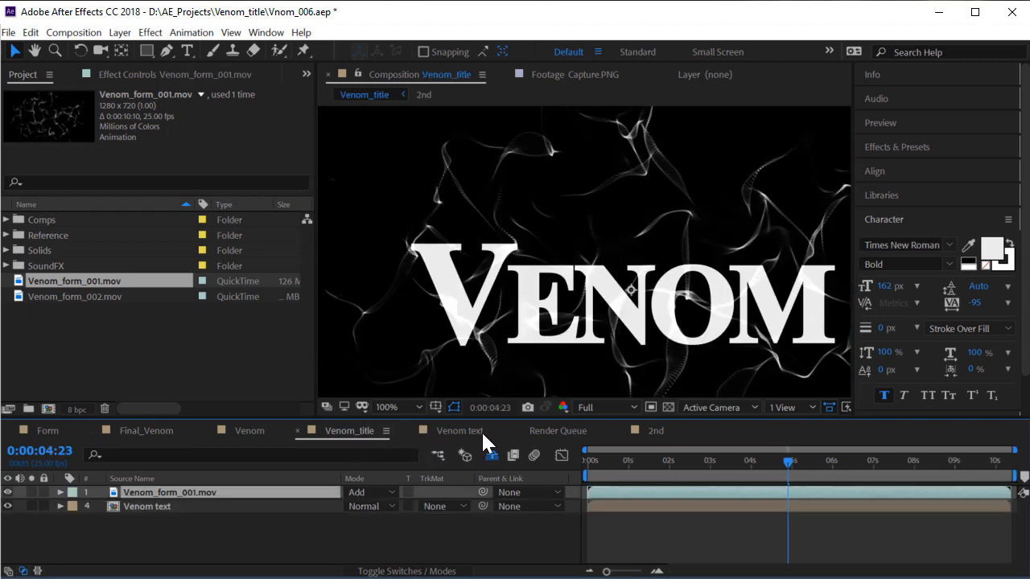
# Open the Venom text composition and zoom its viewer out to 50%
pyautogui.doubleClick(165, 507)
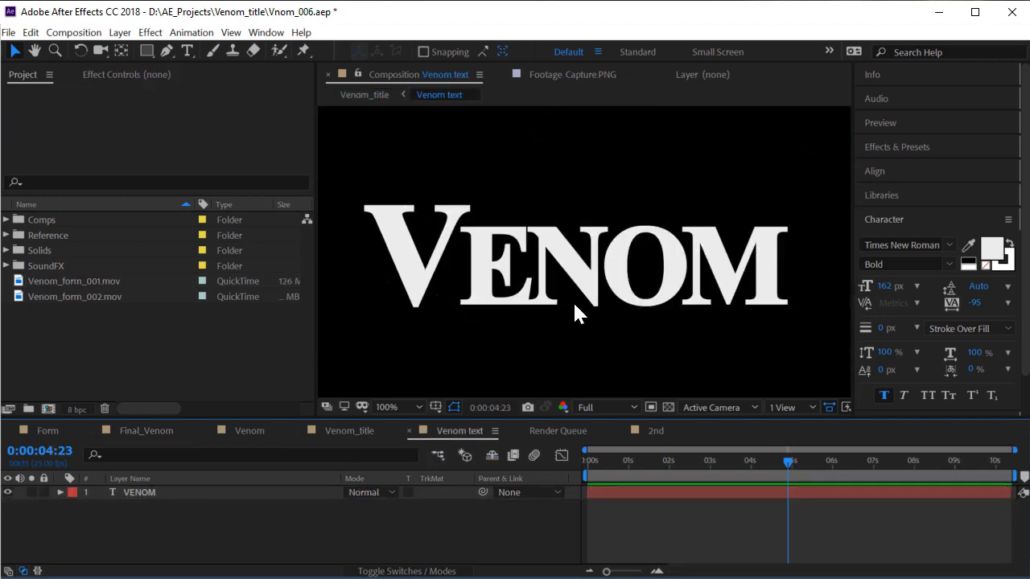
pyautogui.moveTo(316, 296); pyautogui.dragTo(206, 299)
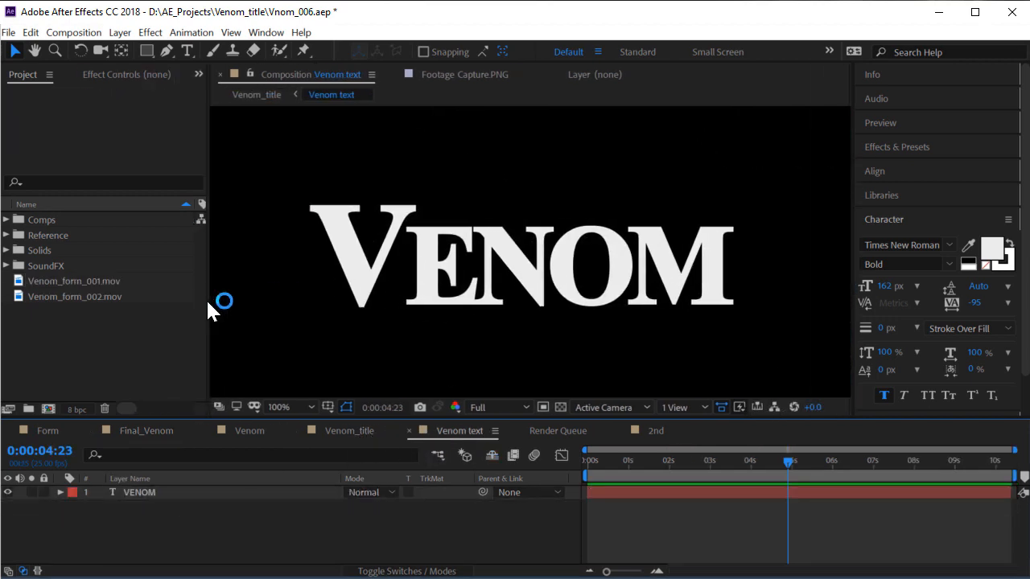
pyautogui.press(',')
# Create a new solid layer named 'Fractal noise' above the VENOM layer
pyautogui.rightClick(222, 518)
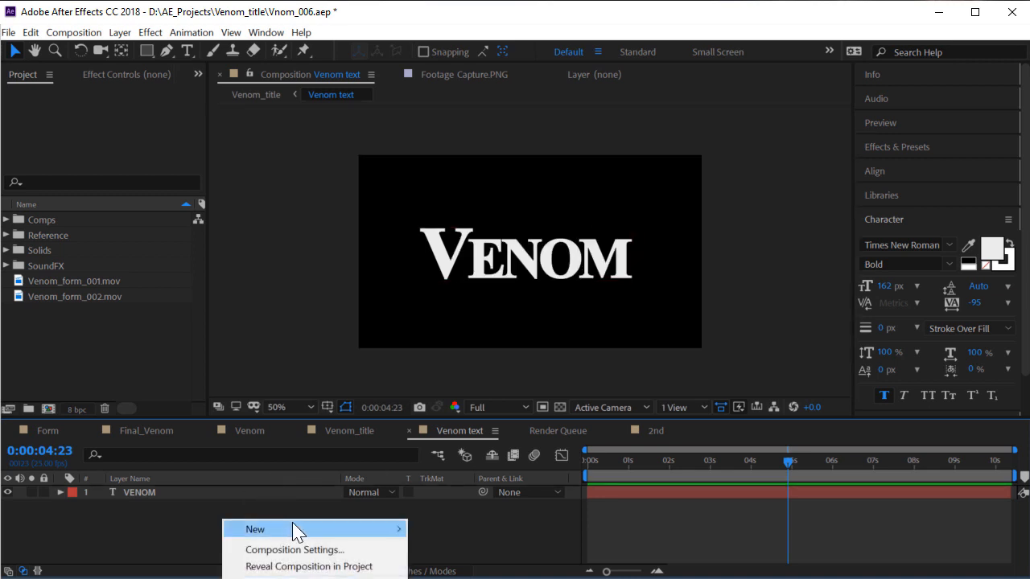
pyautogui.moveTo(294, 530)
pyautogui.click(442, 567)
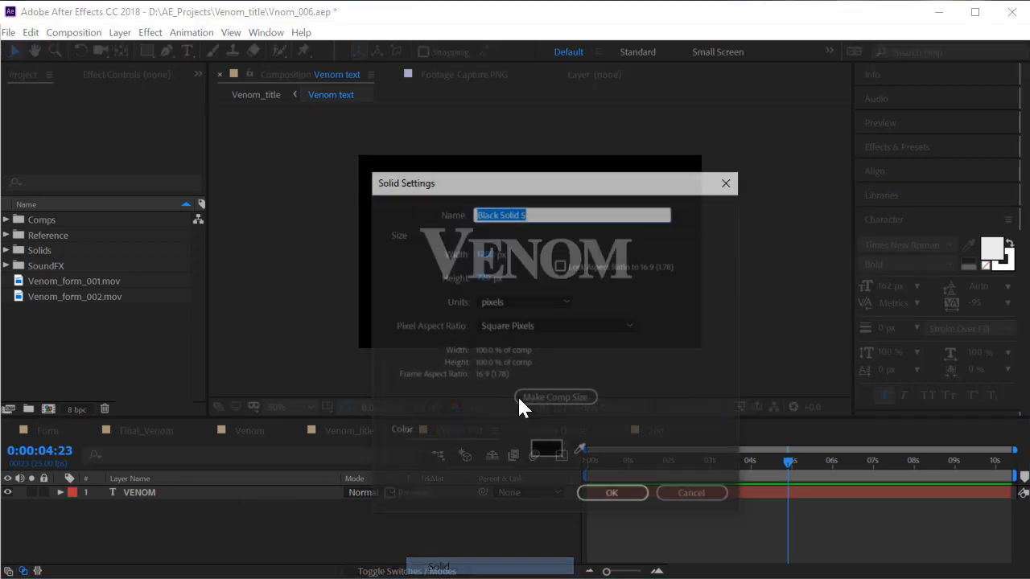
pyautogui.write('Fra')
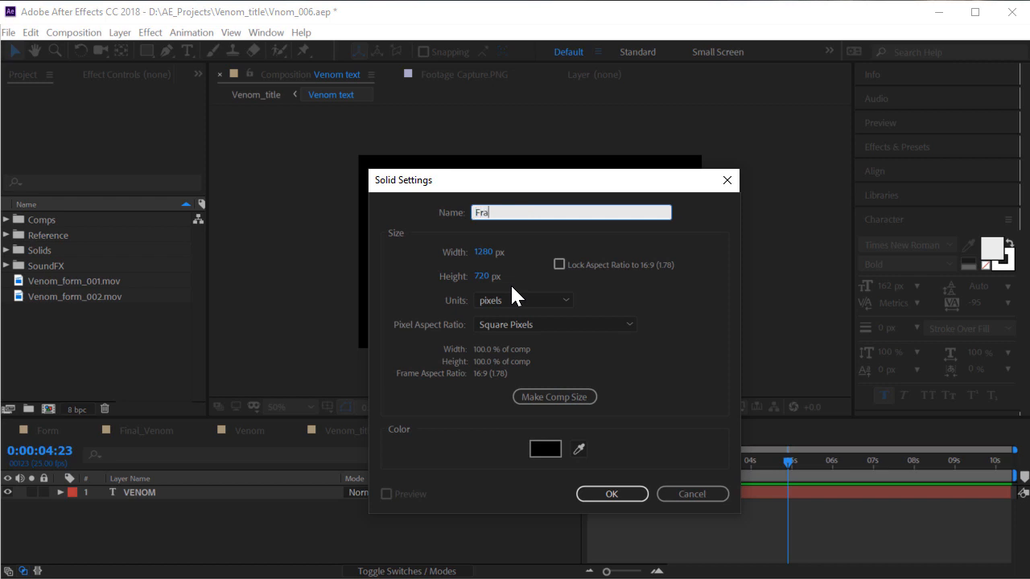
pyautogui.write('ctal noise')
pyautogui.press('Return')
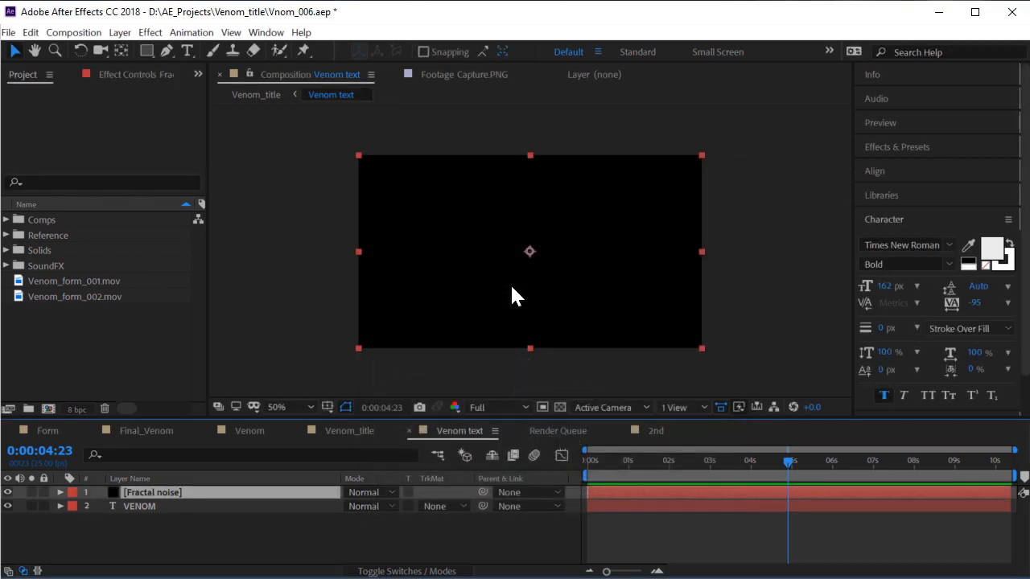
# Apply the Fractal Noise effect to the Fractal noise solid
pyautogui.click(150, 32)
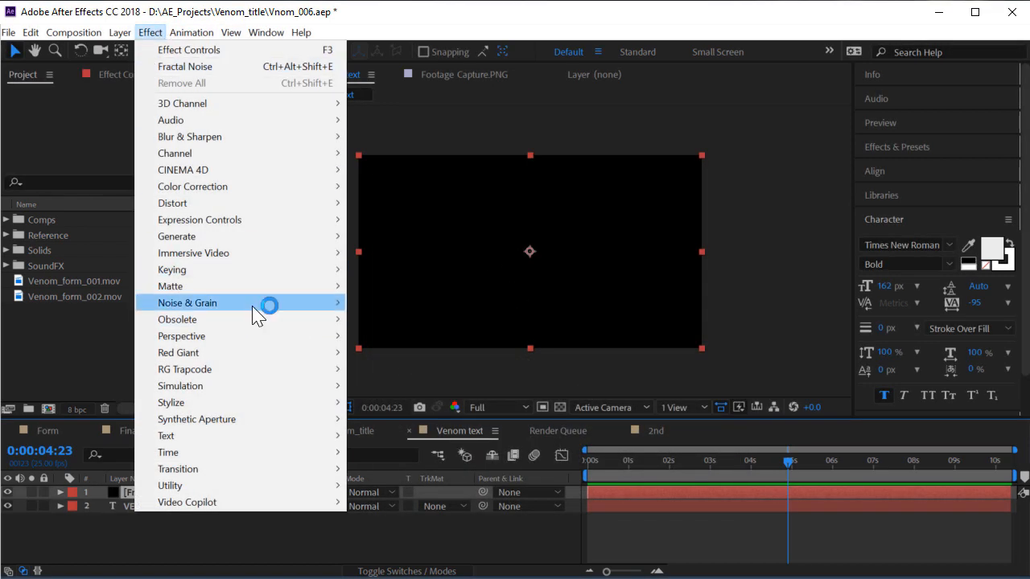
pyautogui.moveTo(250, 306)
pyautogui.click(395, 336)
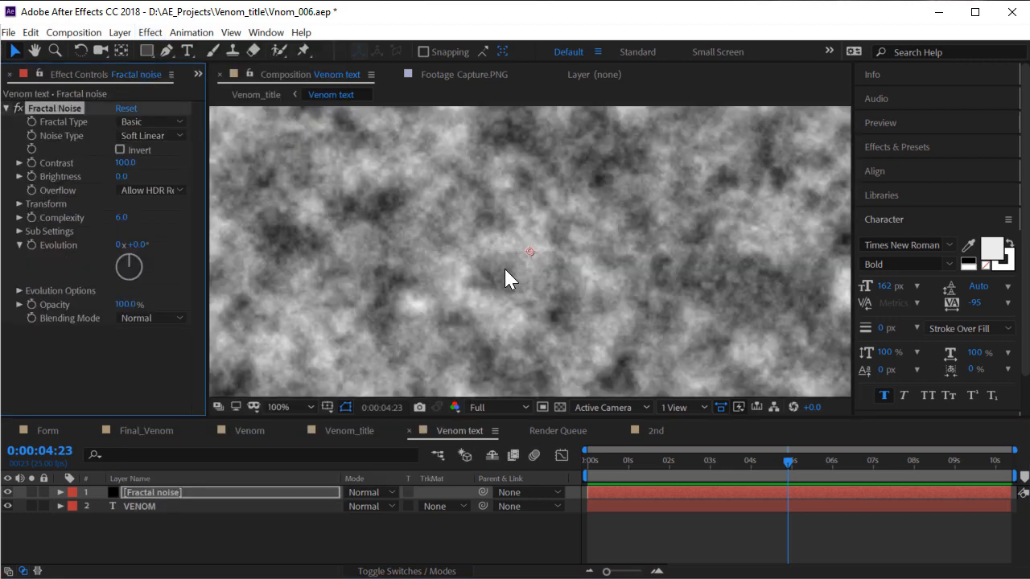
pyautogui.scroll(-2, 437, 258)
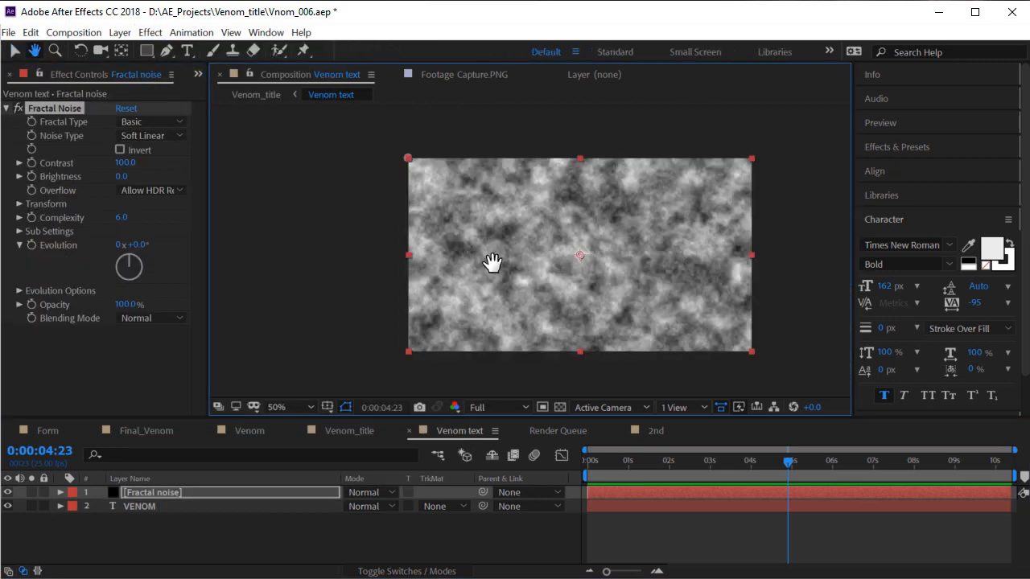
# Set the noise Scale to 15, Contrast to 121 and Brightness to -18
pyautogui.click(19, 203)
pyautogui.click(33, 245)
pyautogui.moveTo(125, 245); pyautogui.dragTo(87, 256)
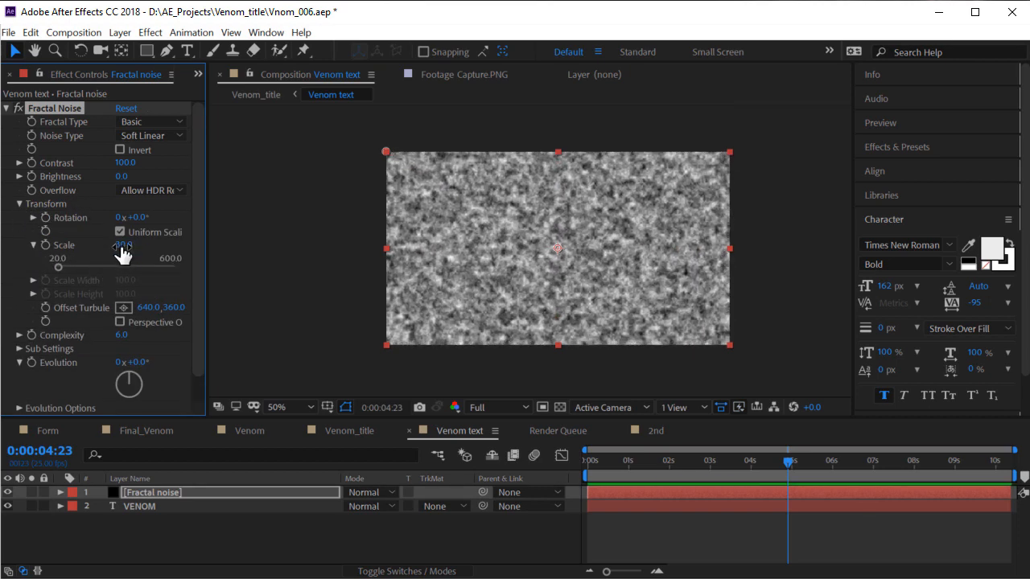
pyautogui.click(135, 245)
pyautogui.write('15')
pyautogui.press('Return')
pyautogui.scroll(2, 484, 210)
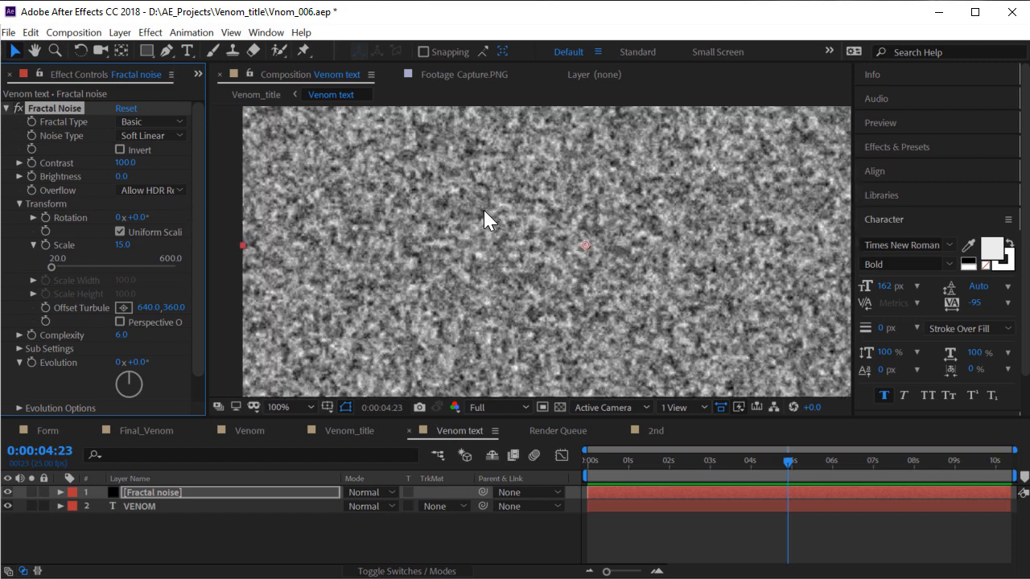
pyautogui.moveTo(130, 164); pyautogui.dragTo(108, 176)
# Adjust the noise Evolution angle while checking the pattern at later frames around 5:13
pyautogui.scroll(-1, 548, 329)
pyautogui.moveTo(660, 461); pyautogui.dragTo(609, 467)
pyautogui.scroll(1, 569, 275)
pyautogui.moveTo(138, 363); pyautogui.dragTo(98, 357)
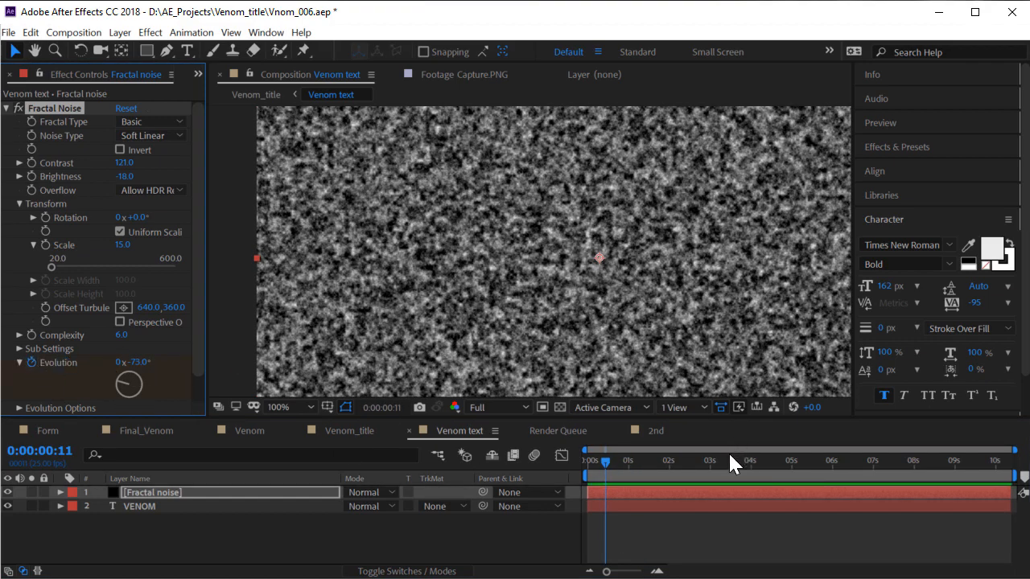
pyautogui.moveTo(729, 461); pyautogui.dragTo(813, 461)
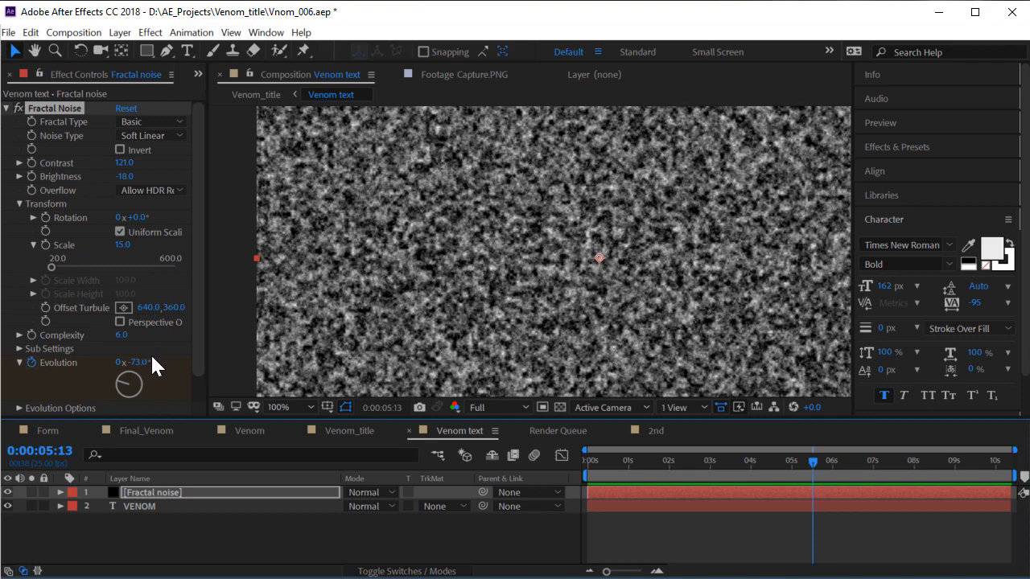
pyautogui.moveTo(152, 357); pyautogui.dragTo(420, 354)
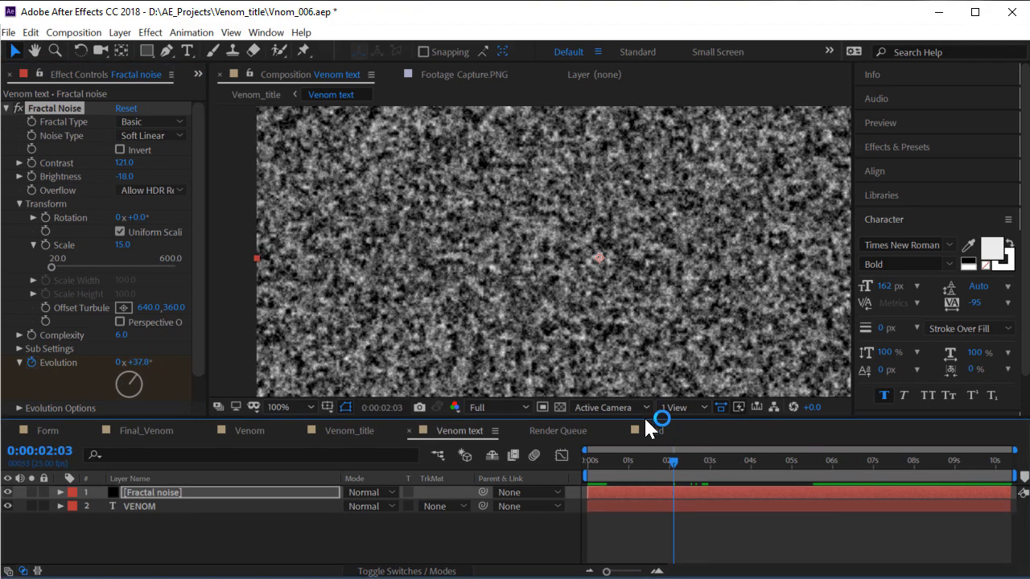
# Undo the manual Evolution change, drive Evolution with the expression time*100, and preview the grain
pyautogui.hotkey('ctrl', 'z')
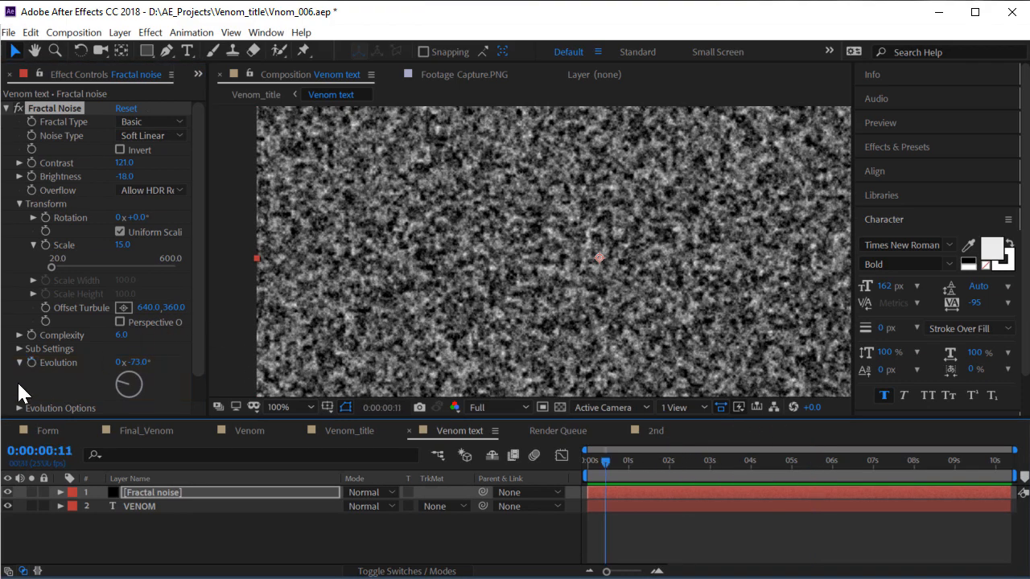
pyautogui.keyDown('alt'); pyautogui.click(32, 363); pyautogui.keyUp('alt')
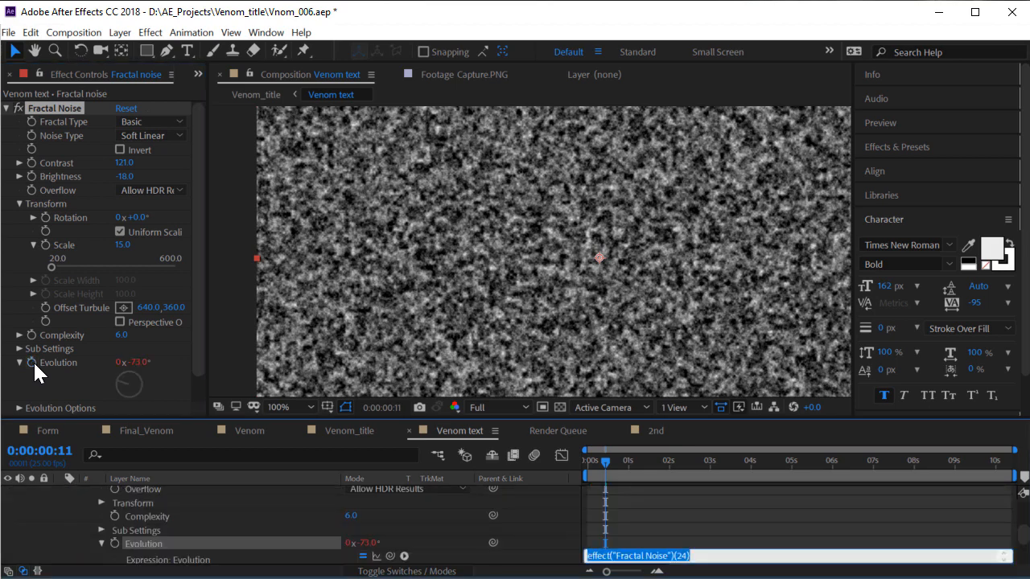
pyautogui.write('time*')
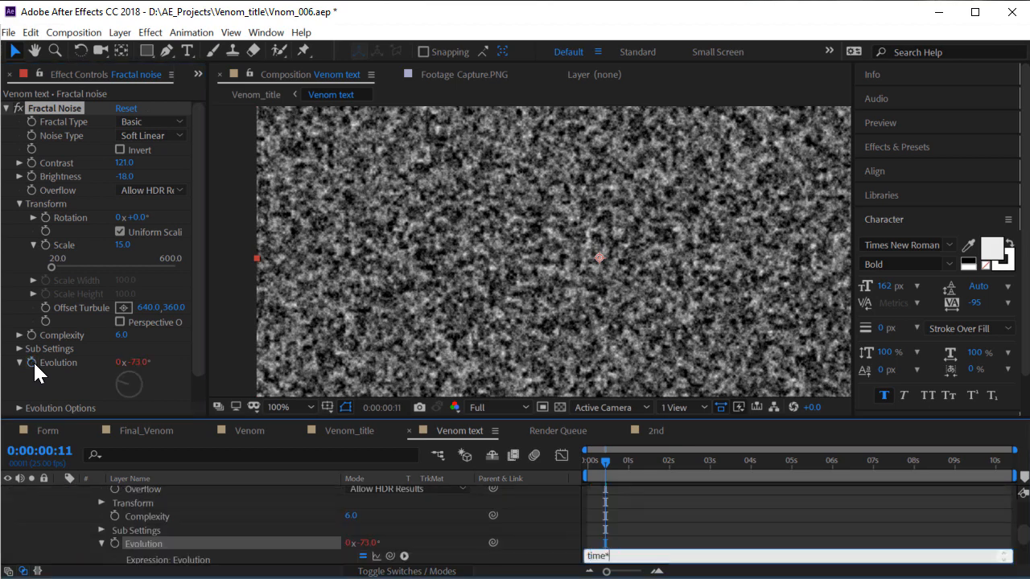
pyautogui.write('100')
pyautogui.press('KP_Enter')
pyautogui.press('space')
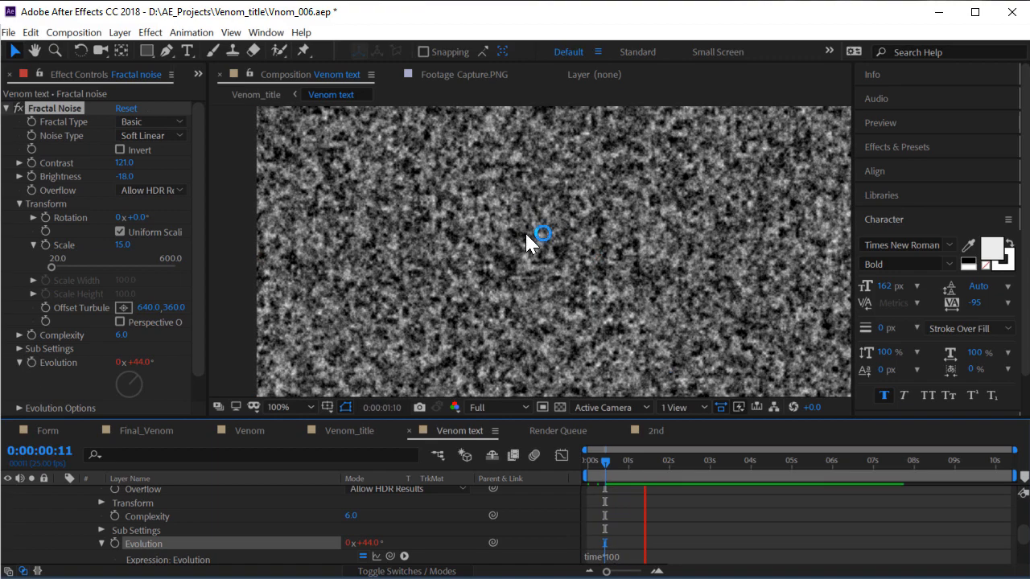
pyautogui.moveTo(656, 466)
pyautogui.mouseDown()
pyautogui.moveTo(798, 455)
pyautogui.moveTo(672, 456)
pyautogui.moveTo(667, 466)
pyautogui.mouseUp()
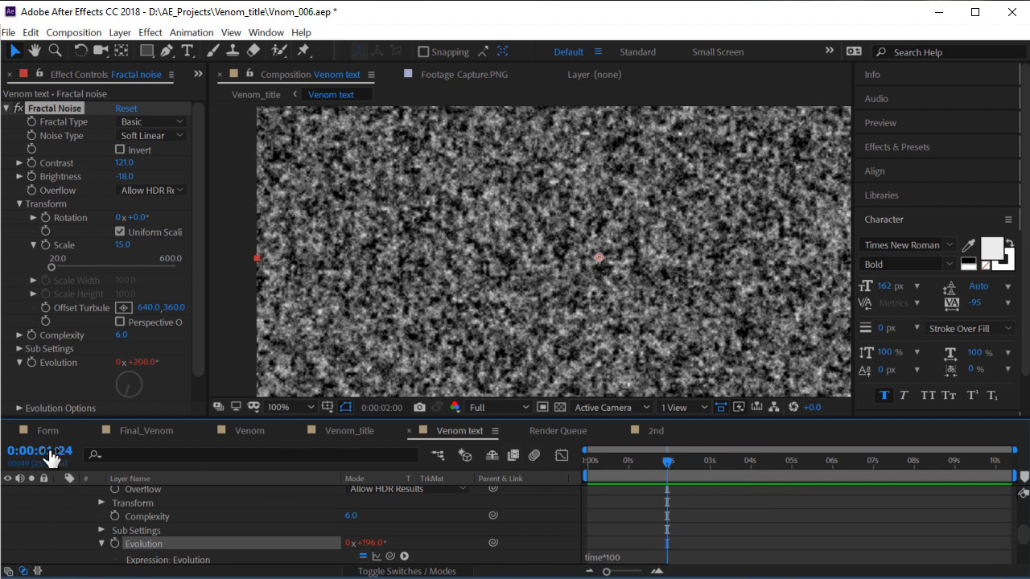
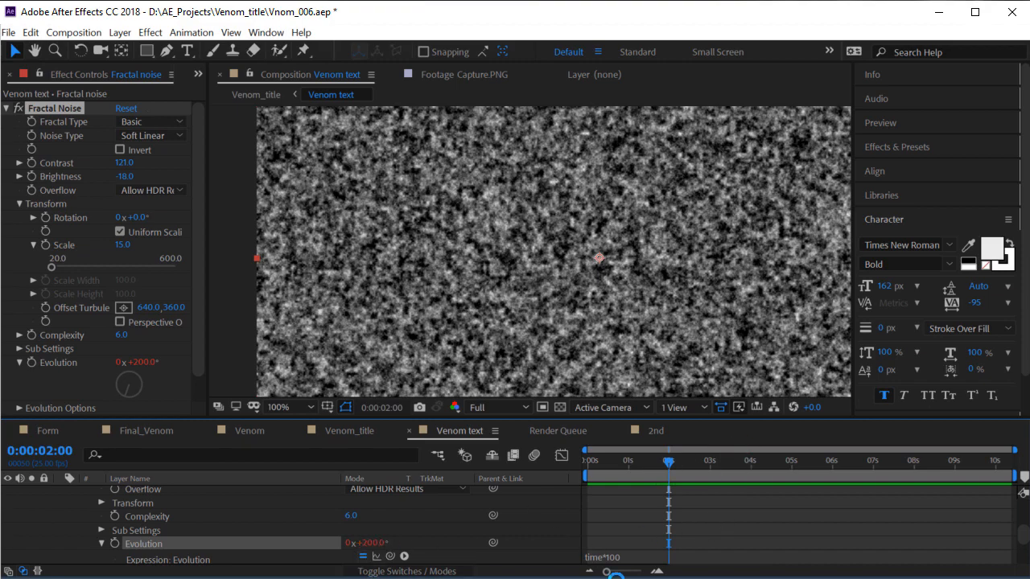
# Scrub the timeline to watch the time*100 noise evolve, then go back to Venom_title
pyautogui.click(500, 553)
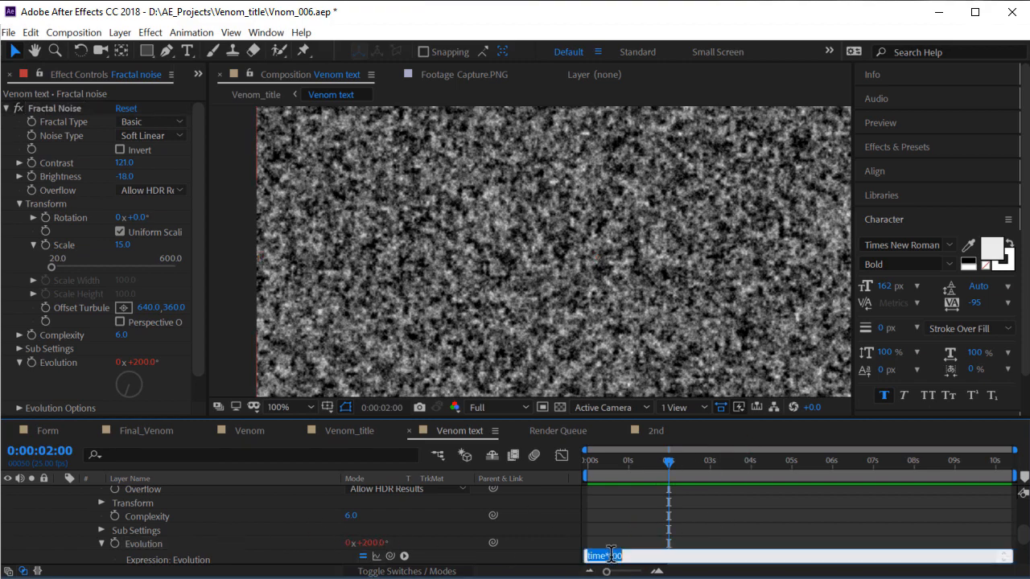
pyautogui.moveTo(644, 464); pyautogui.dragTo(899, 460)
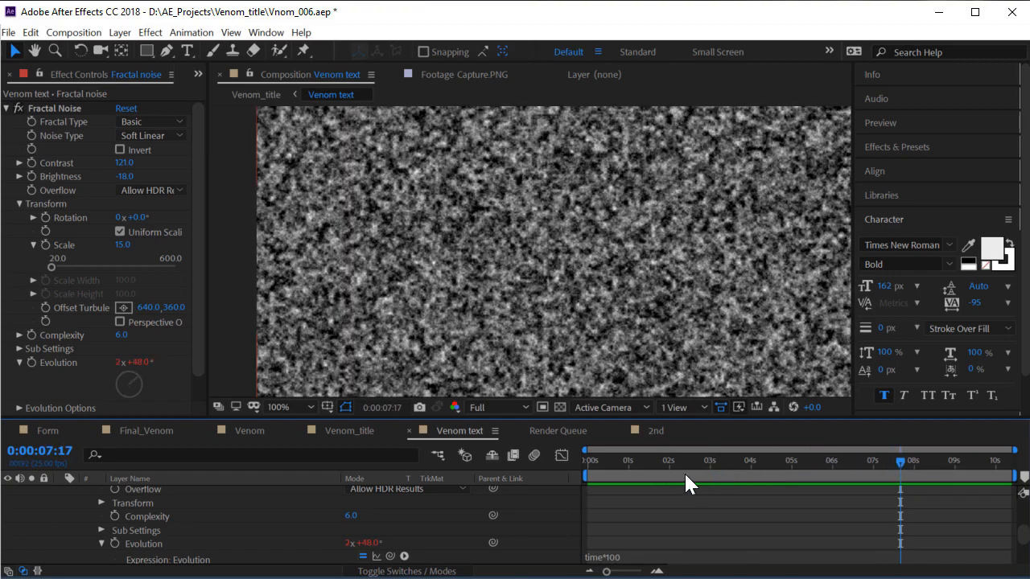
pyautogui.click(331, 431)
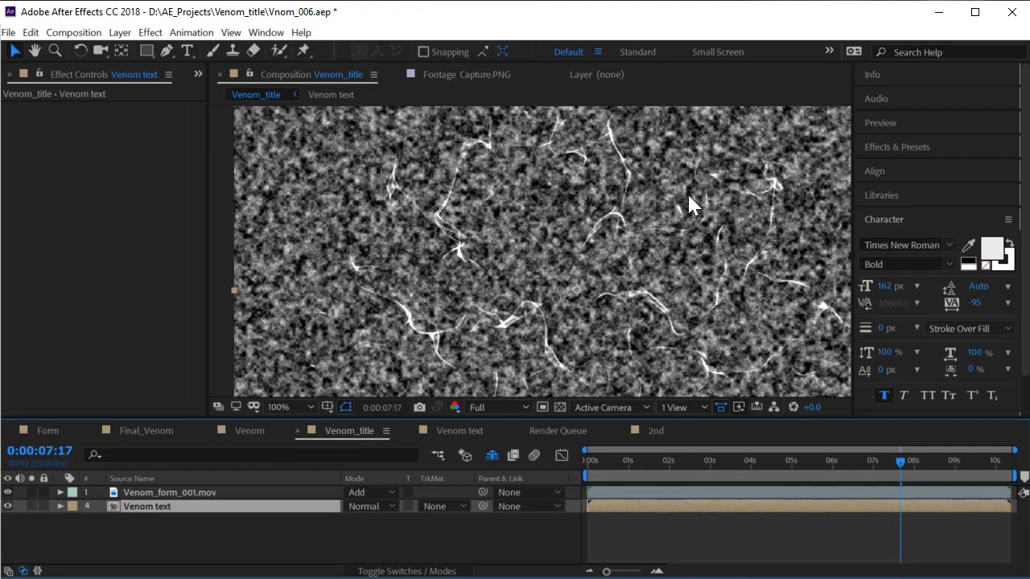
# In the Venom text comp, move the Fractal noise layer below VENOM and reselect it
pyautogui.doubleClick(207, 508)
pyautogui.scroll(3, 117, 503)
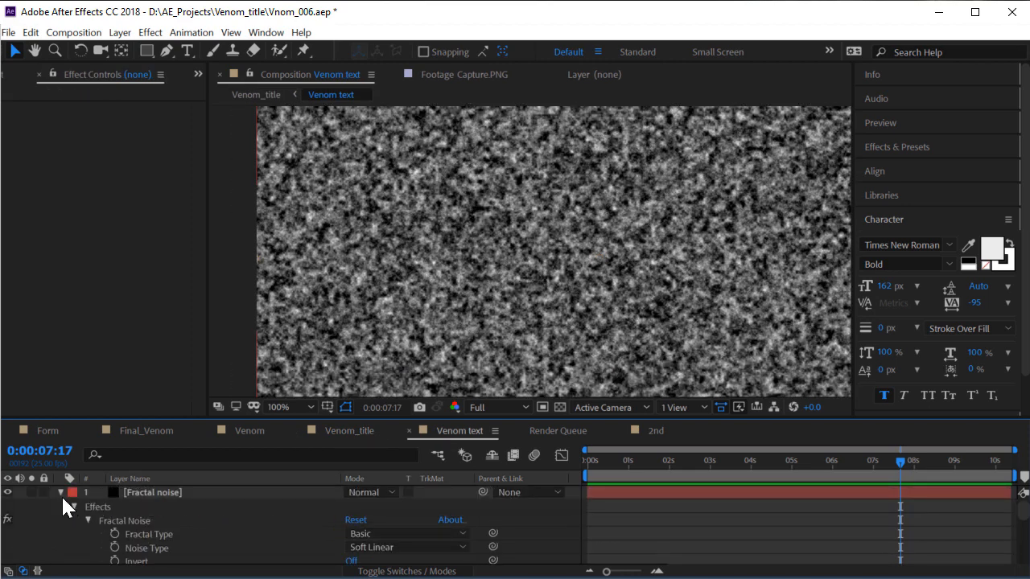
pyautogui.click(62, 492)
pyautogui.click(153, 492)
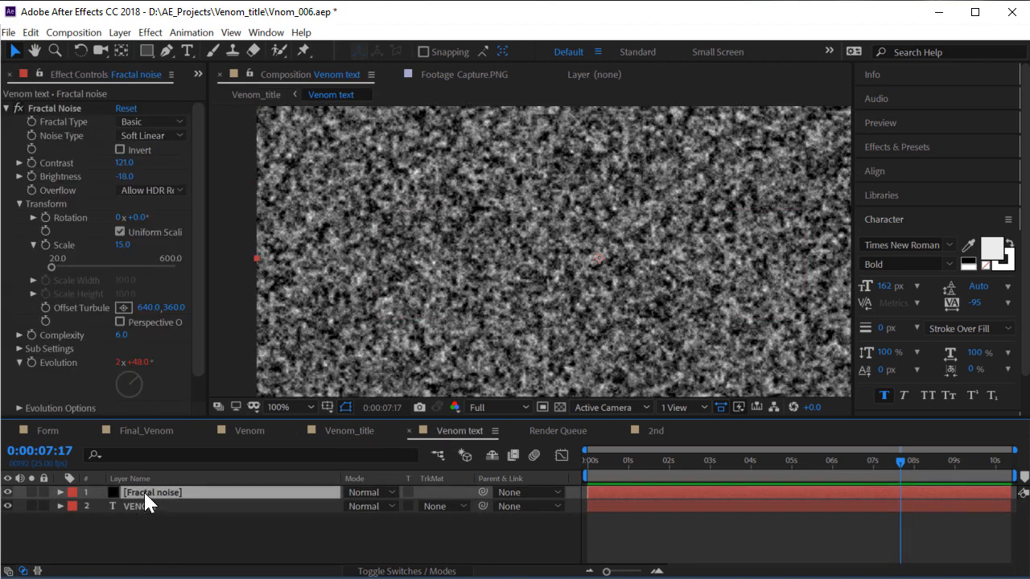
pyautogui.moveTo(145, 499); pyautogui.dragTo(162, 515)
pyautogui.click(290, 521)
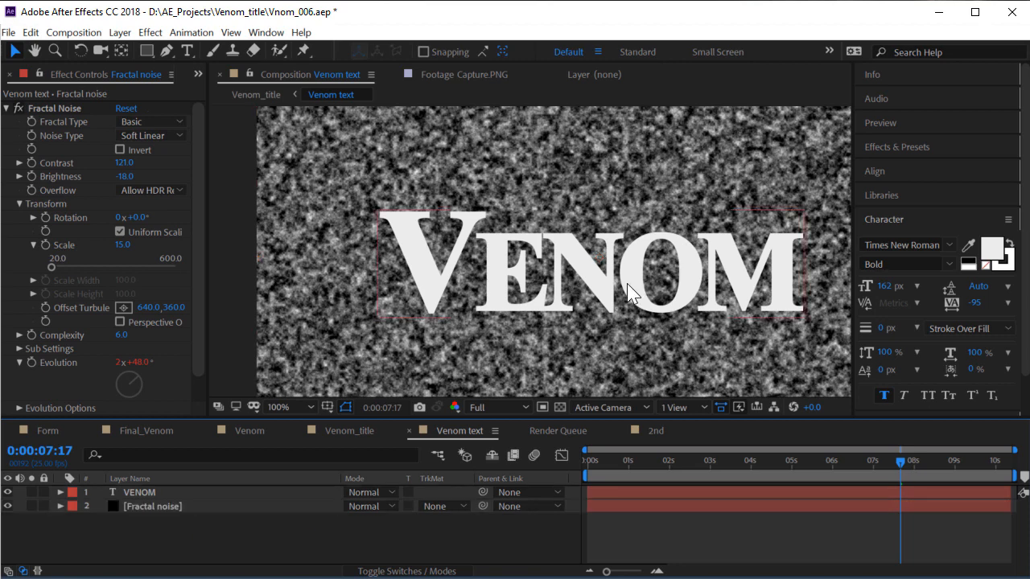
pyautogui.scroll(1, 631, 293)
pyautogui.scroll(-1, 619, 246)
pyautogui.click(193, 505)
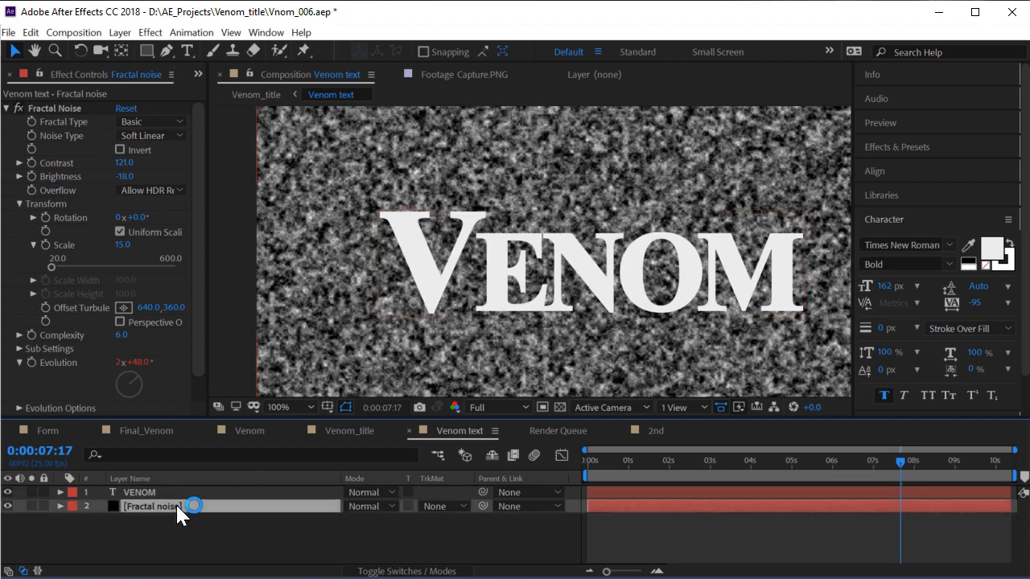
# Set the Fractal noise track matte to Alpha Matte "VENOM" and scrub to check it
pyautogui.click(411, 572)
pyautogui.click(427, 572)
pyautogui.click(435, 506)
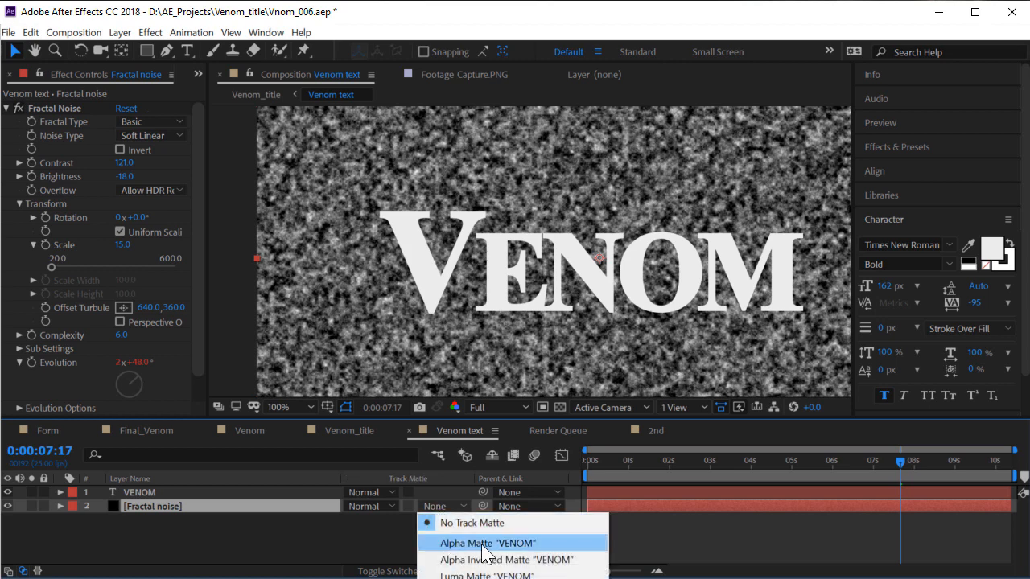
pyautogui.click(482, 544)
pyautogui.moveTo(701, 461); pyautogui.dragTo(667, 467)
# Raise the Fractal Noise Brightness to -4.0 and return to Venom_title
pyautogui.scroll(1, 668, 250)
pyautogui.scroll(-1, 533, 261)
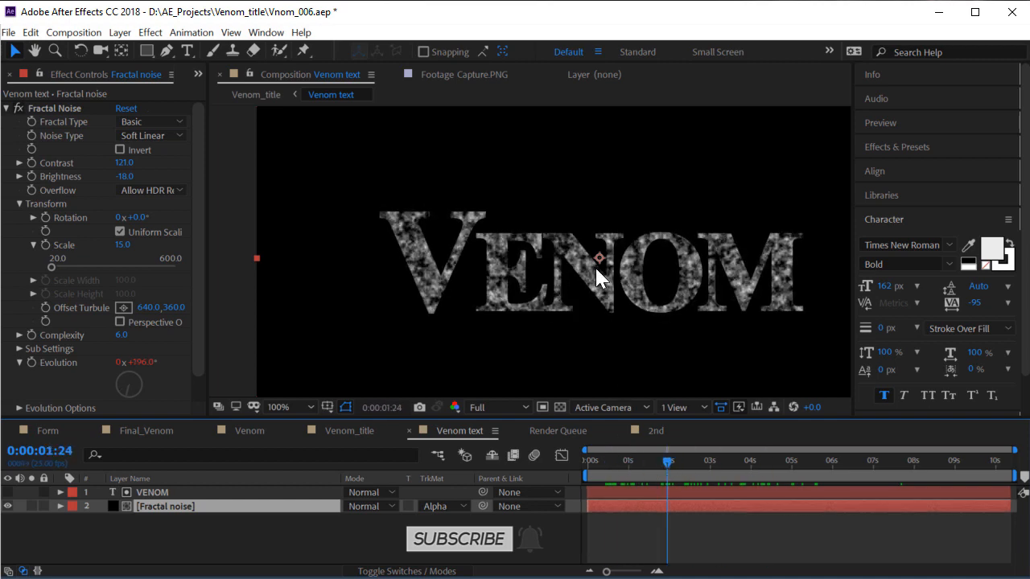
pyautogui.scroll(1, 579, 254)
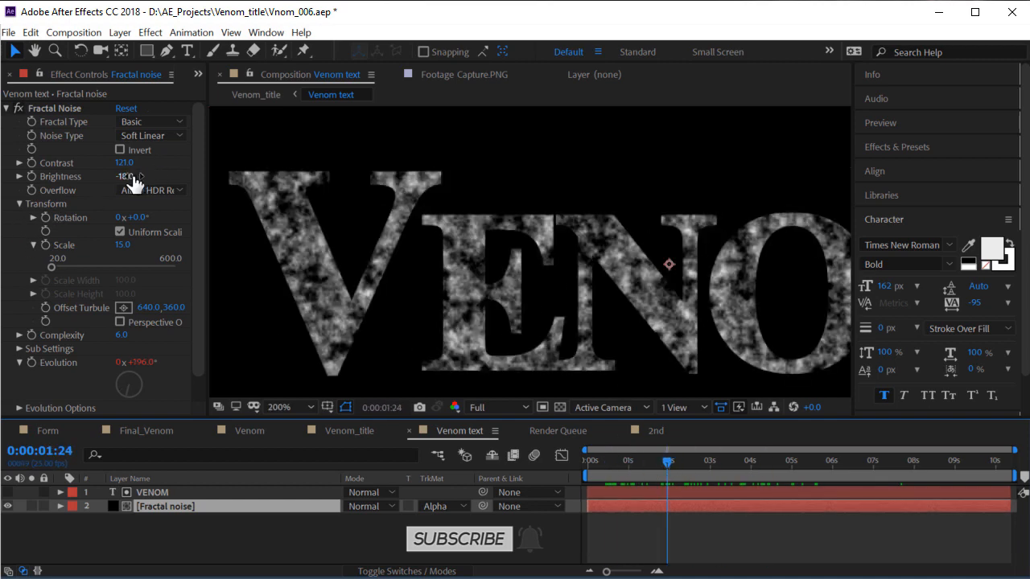
pyautogui.moveTo(133, 184); pyautogui.dragTo(155, 190)
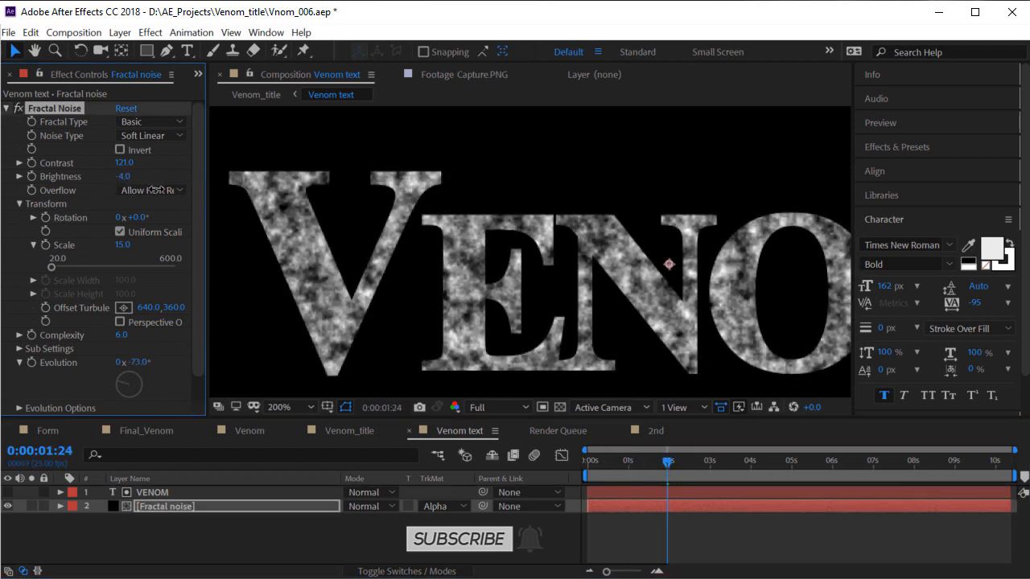
pyautogui.click(347, 428)
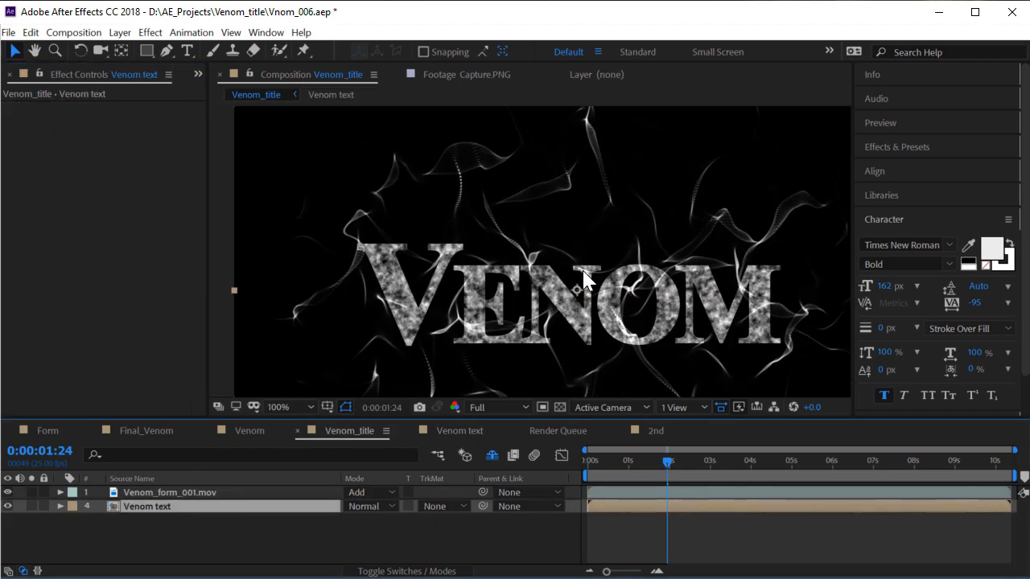
pyautogui.scroll(-1, 592, 257)
pyautogui.scroll(1, 592, 258)
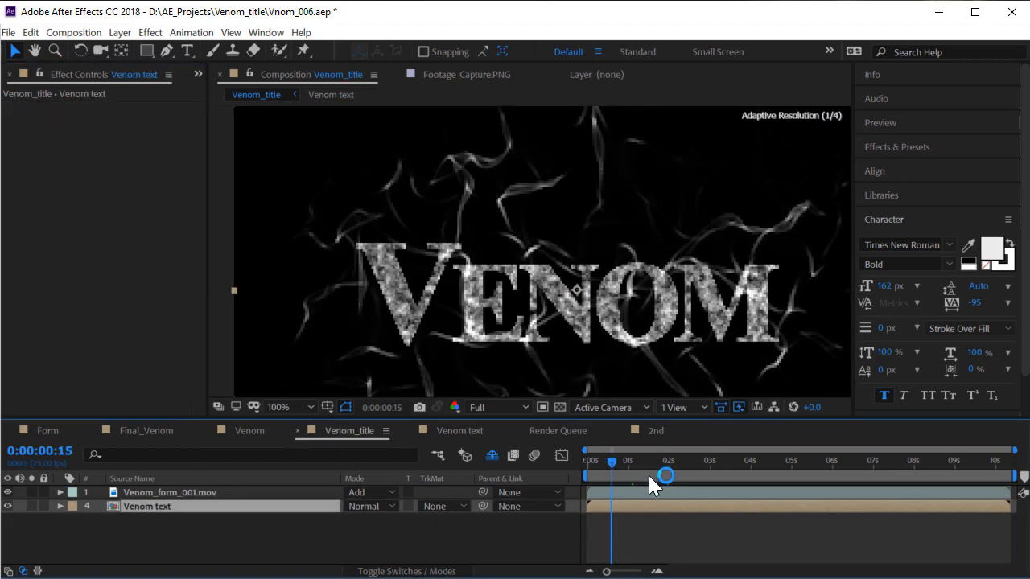
pyautogui.click(736, 463)
pyautogui.scroll(-1, 683, 272)
pyautogui.scroll(2, 515, 282)
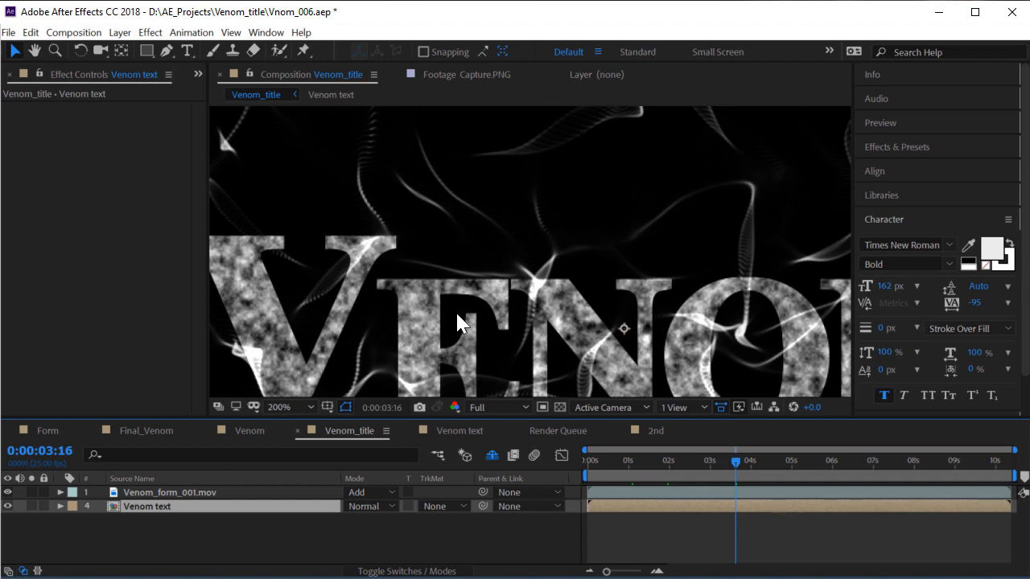
pyautogui.scroll(-2, 459, 306)
pyautogui.scroll(1, 483, 278)
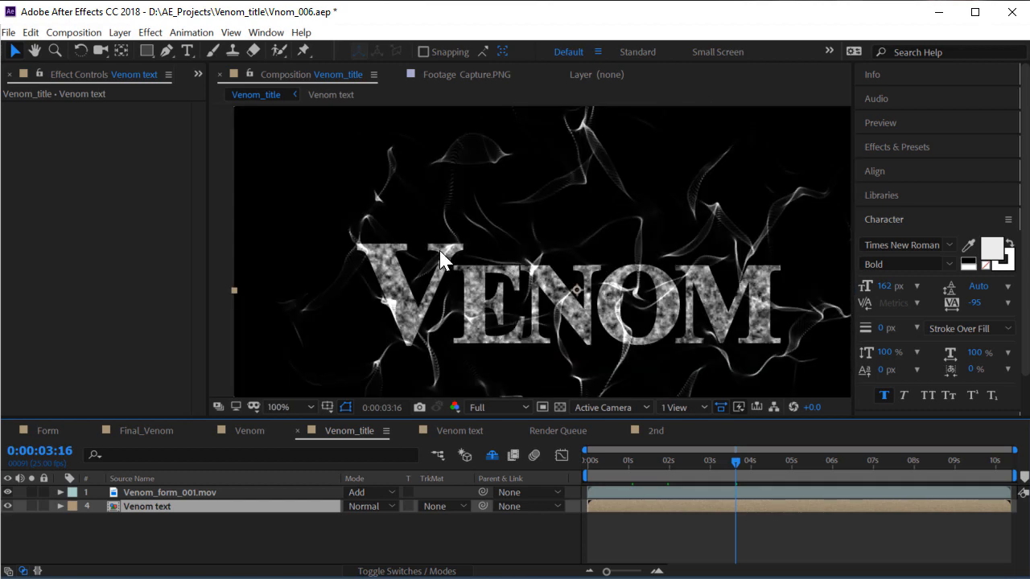
pyautogui.scroll(-1, 500, 246)
pyautogui.click(468, 75)
pyautogui.scroll(2, 547, 211)
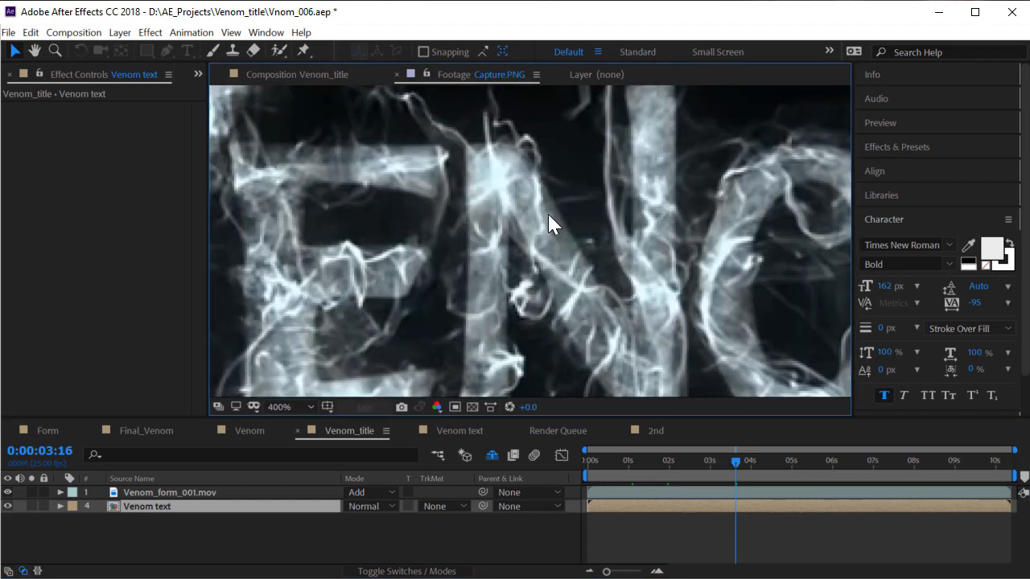
pyautogui.scroll(-3, 535, 165)
pyautogui.scroll(1, 590, 219)
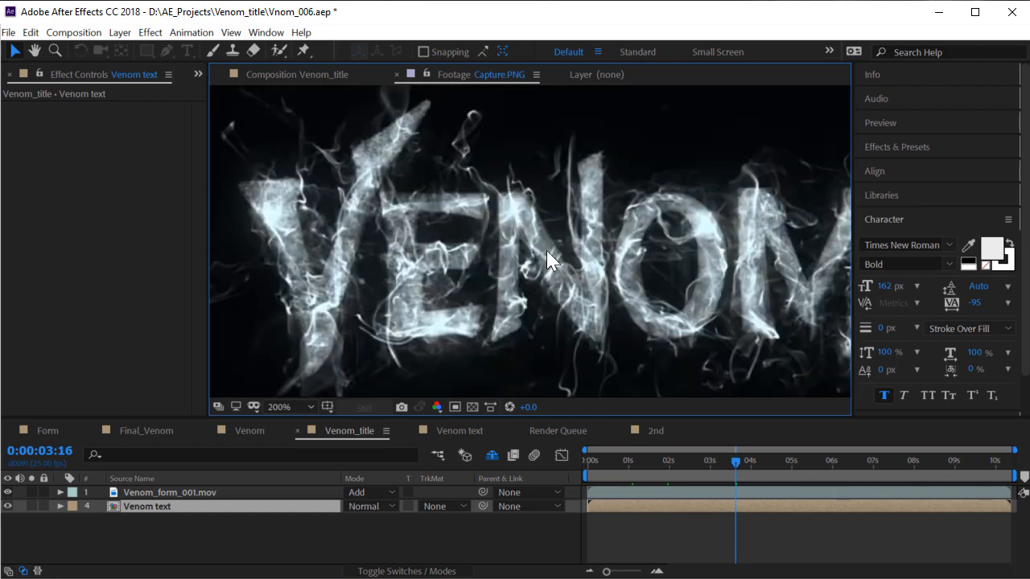
pyautogui.click(312, 78)
pyautogui.scroll(1, 640, 326)
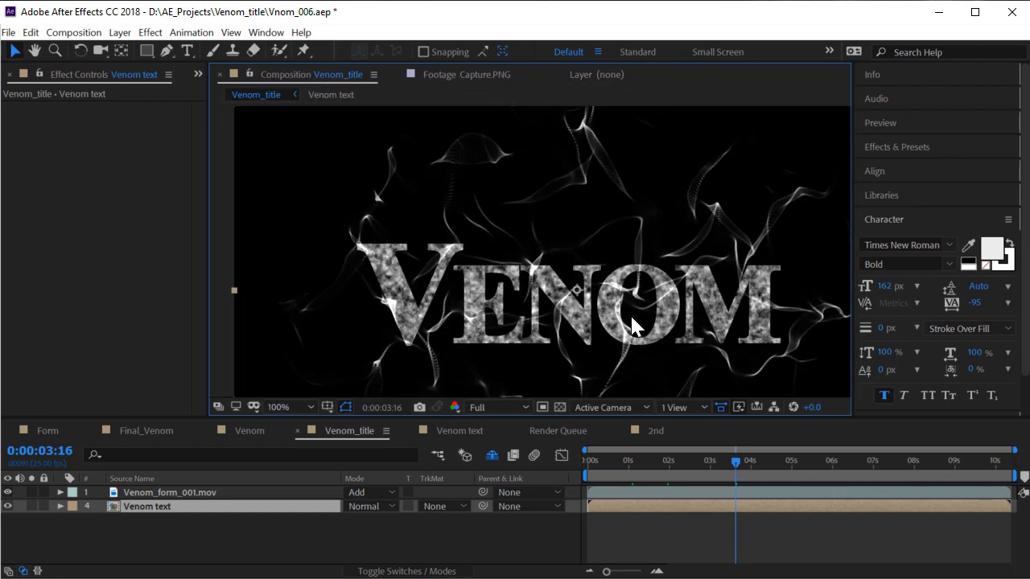
pyautogui.click(207, 490)
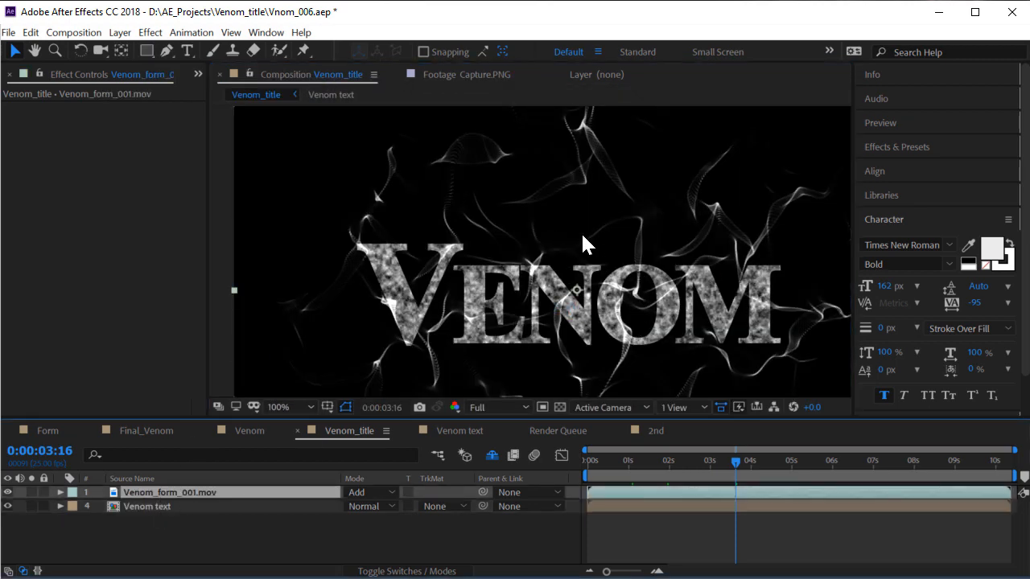
pyautogui.scroll(-1, 587, 235)
pyautogui.scroll(1, 557, 256)
# Drag Venom_form_002.mov from the Project panel to the top of Venom_title with Add mode
pyautogui.click(197, 72)
pyautogui.click(234, 87)
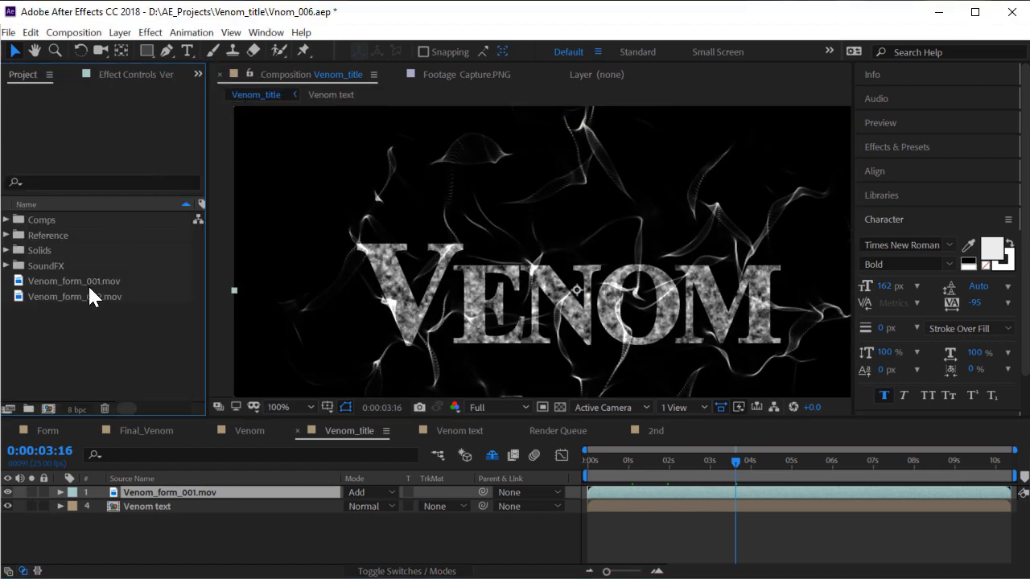
pyautogui.click(105, 297)
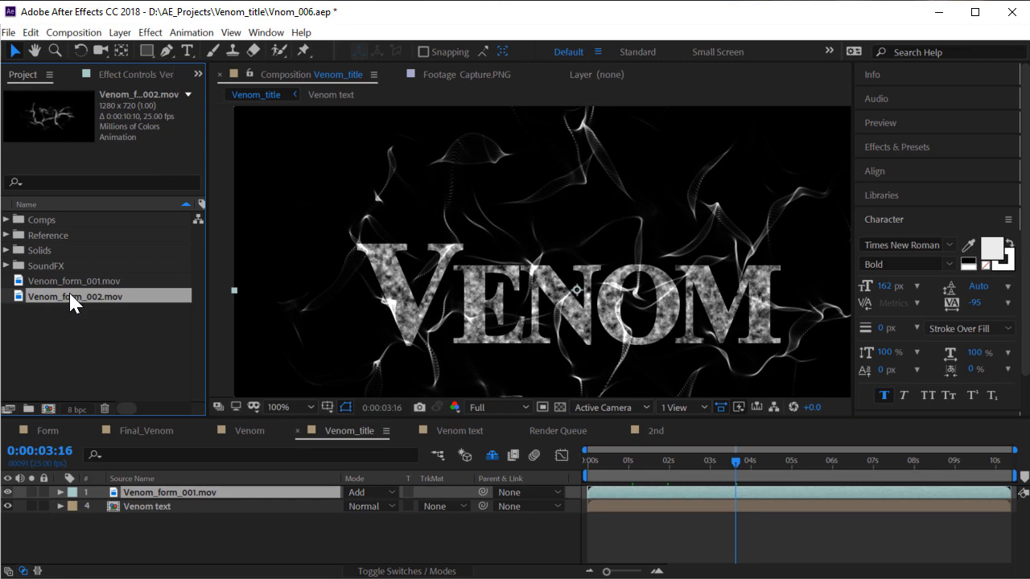
pyautogui.moveTo(169, 459); pyautogui.dragTo(182, 491)
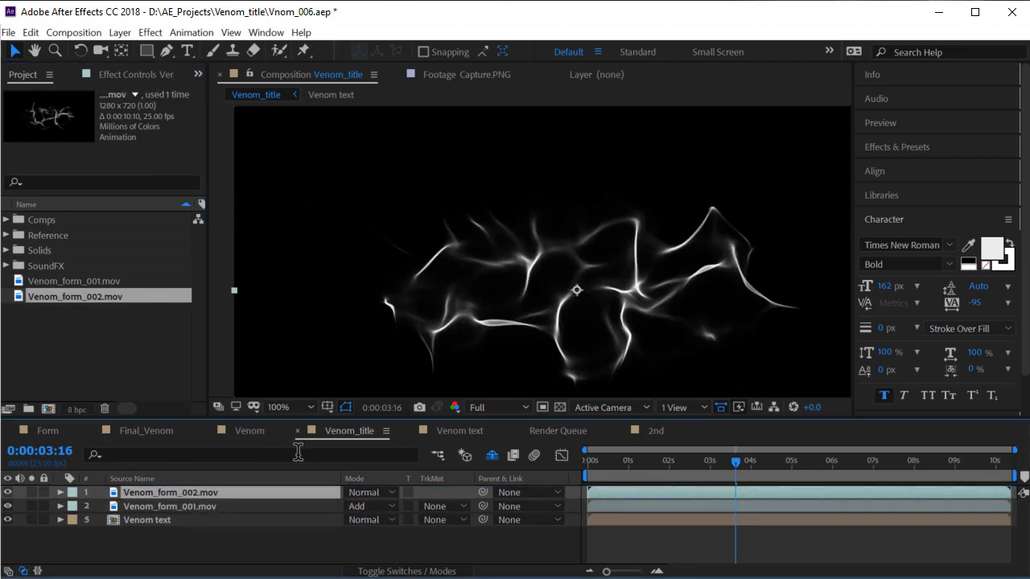
pyautogui.click(372, 492)
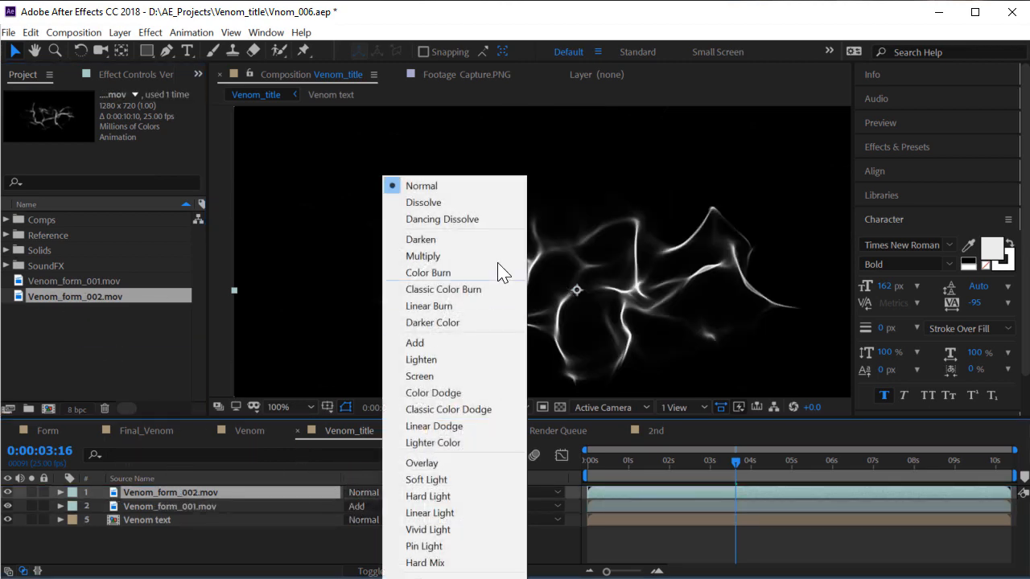
pyautogui.click(449, 345)
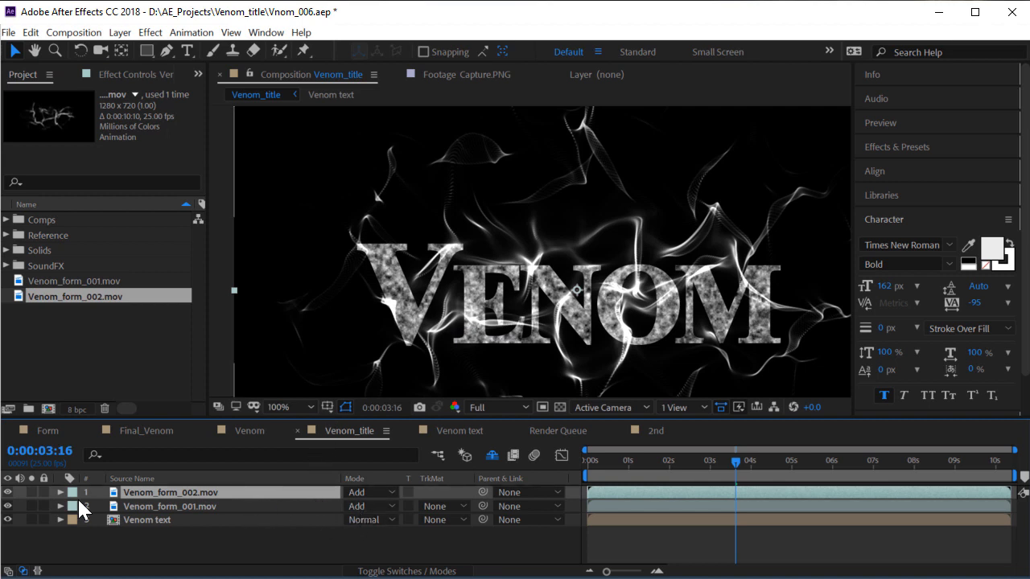
# Scale Venom_form_002.mov to about 30.6%, rotate it about 28°, and move it left
pyautogui.press('s')
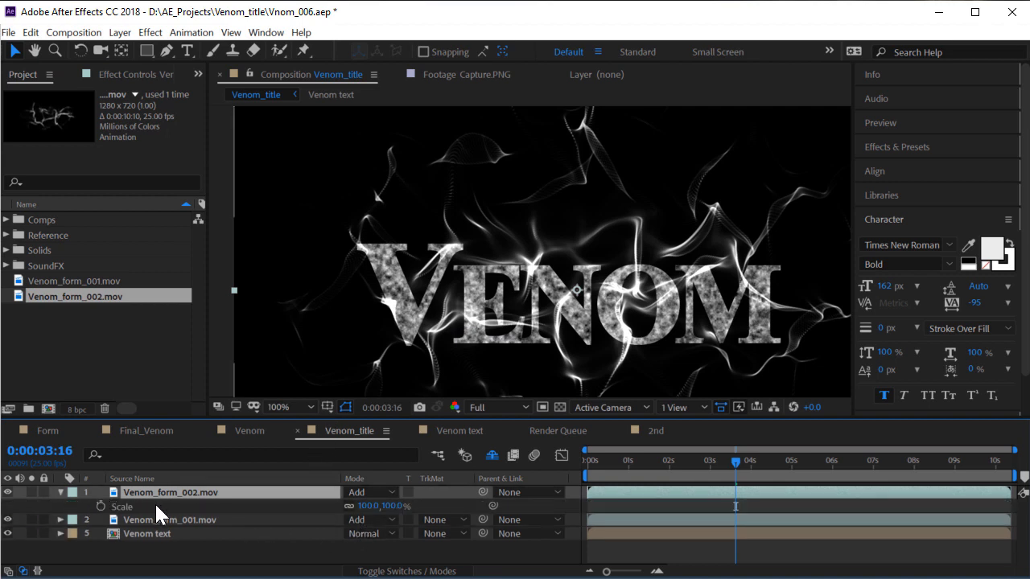
pyautogui.press('s')
pyautogui.click(161, 519)
pyautogui.click(162, 492)
pyautogui.press('s')
pyautogui.moveTo(364, 506); pyautogui.dragTo(322, 520)
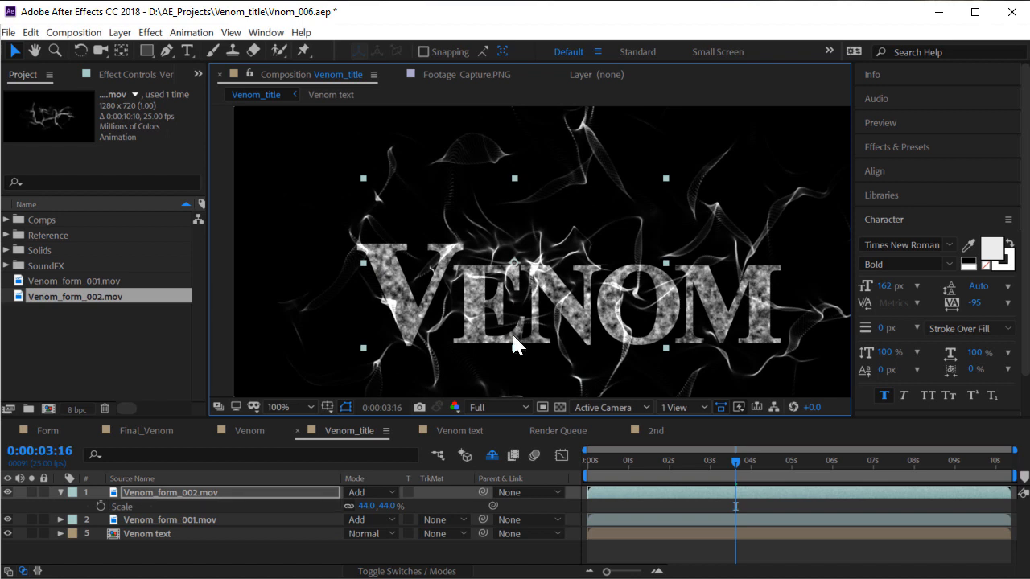
pyautogui.moveTo(367, 507); pyautogui.dragTo(278, 524)
pyautogui.press('w')
pyautogui.moveTo(552, 268); pyautogui.dragTo(555, 288)
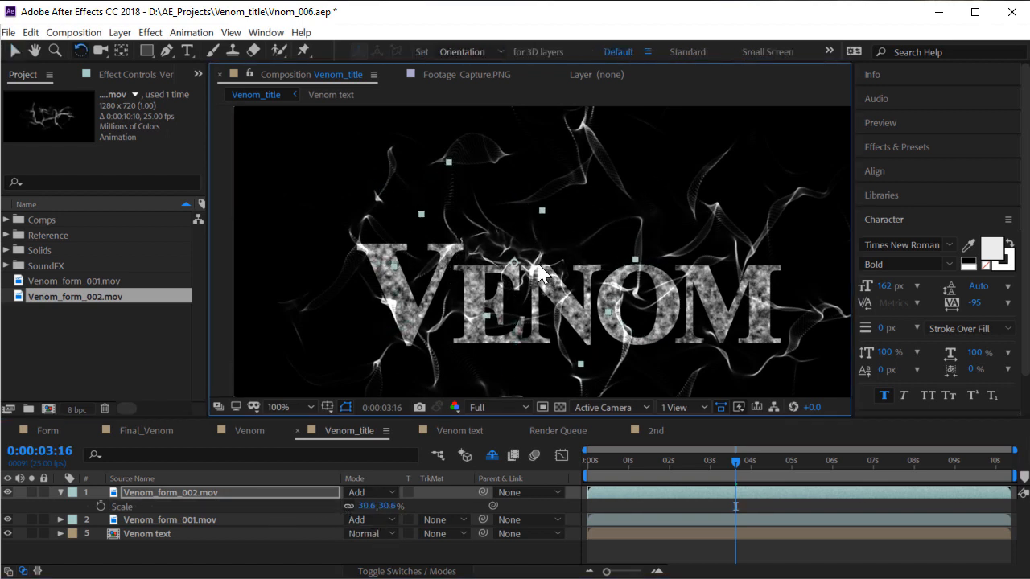
pyautogui.press('v')
pyautogui.moveTo(528, 251); pyautogui.dragTo(726, 346)
# Duplicate the smoke layer, move the copy right and up, and scale it to about 32.6%
pyautogui.hotkey('ctrl', 'd')
pyautogui.press('w')
pyautogui.press('v')
pyautogui.moveTo(726, 287); pyautogui.dragTo(780, 267)
pyautogui.press('s')
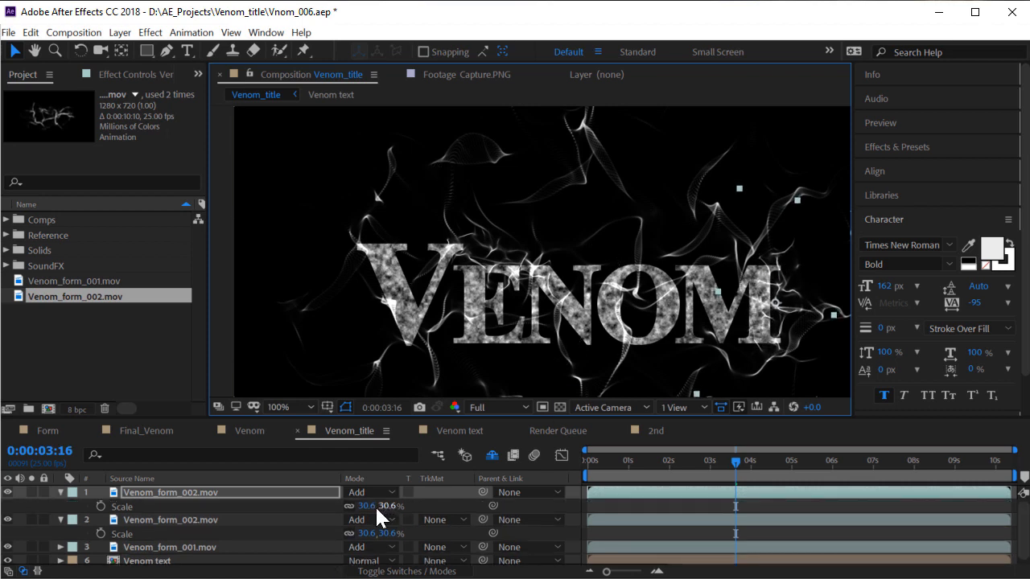
pyautogui.moveTo(375, 506); pyautogui.dragTo(388, 505)
pyautogui.click(790, 300)
# Add another copy over the E, rotated about 47° counterclockwise
pyautogui.hotkey('ctrl', 'd')
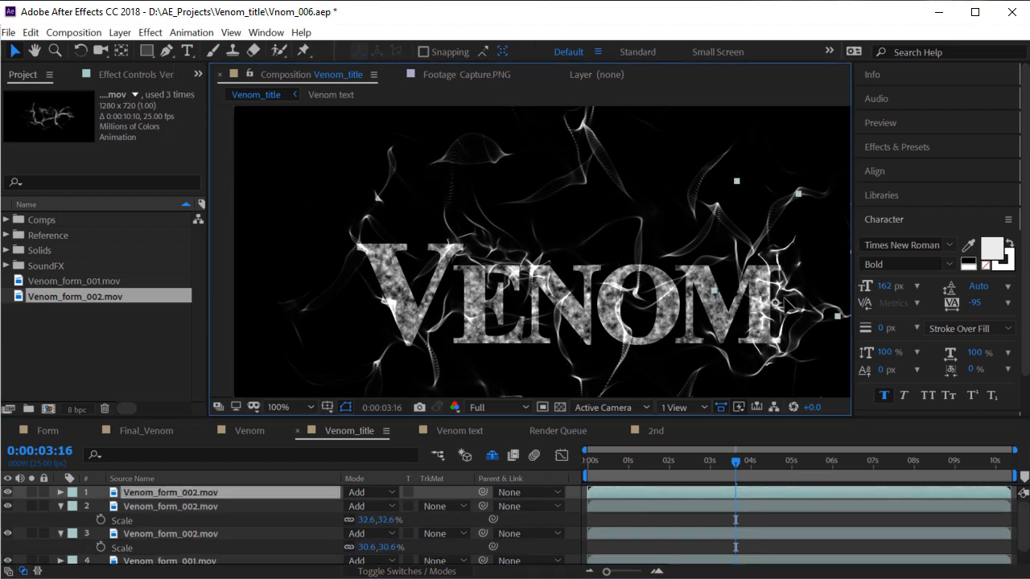
pyautogui.moveTo(787, 300); pyautogui.dragTo(526, 326)
pyautogui.press('w')
pyautogui.moveTo(528, 388); pyautogui.dragTo(544, 317)
pyautogui.press('v')
pyautogui.moveTo(384, 249); pyautogui.dragTo(391, 252)
pyautogui.press('w')
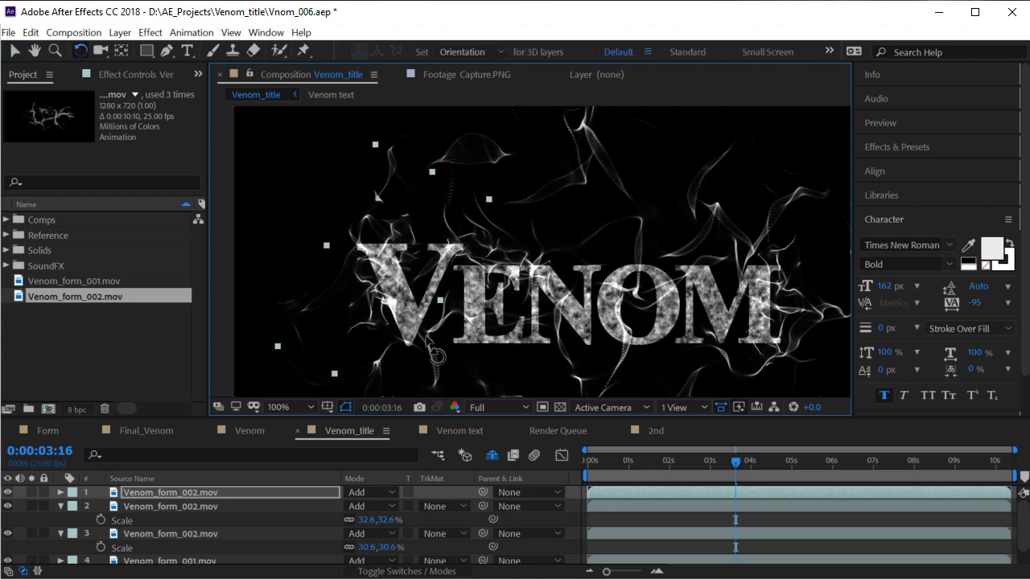
pyautogui.moveTo(438, 355); pyautogui.dragTo(421, 299)
pyautogui.press('v')
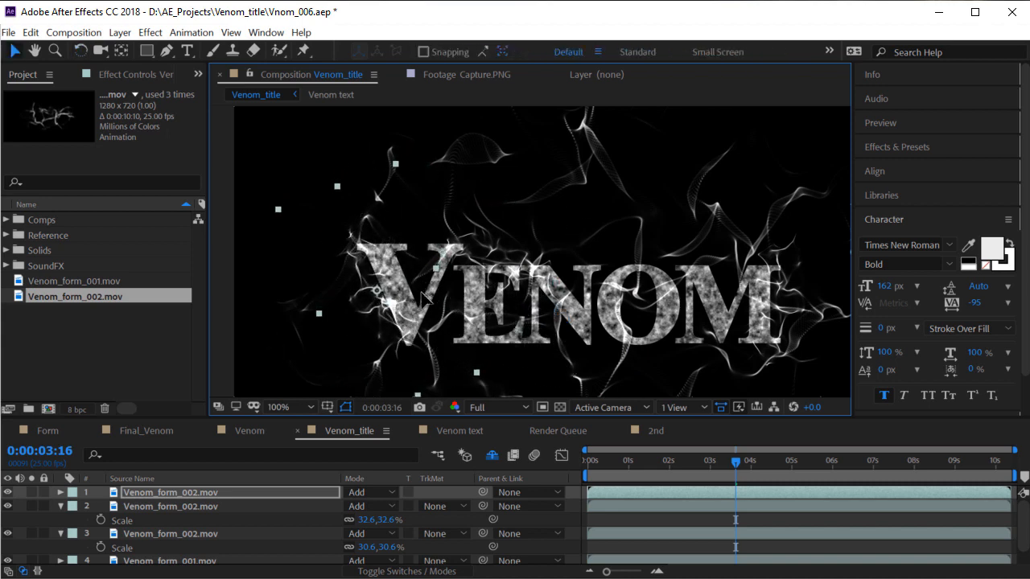
# Shrink the top smoke copy to 28.2% and select the Venom_form_001.mov layer
pyautogui.click(237, 491)
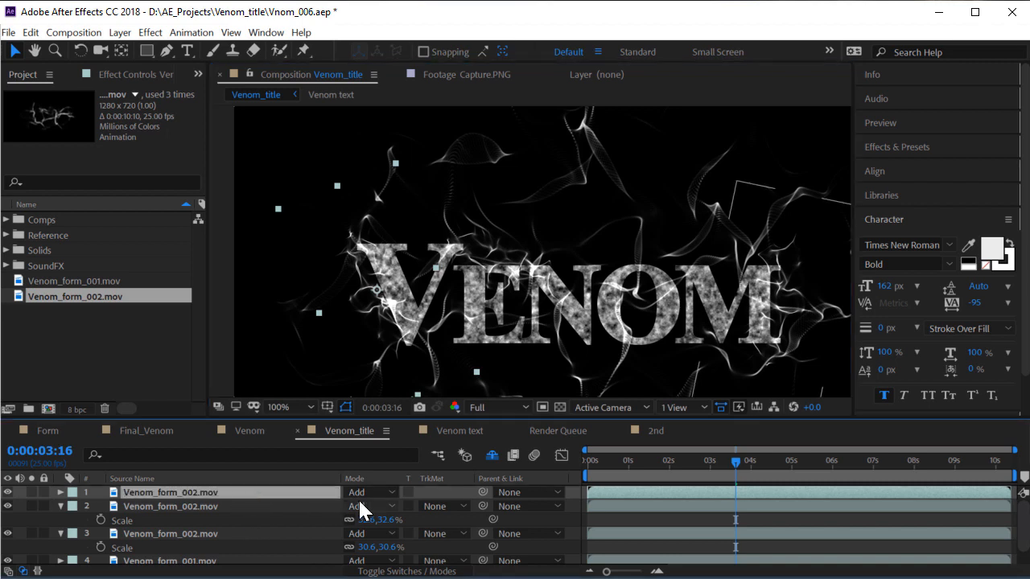
pyautogui.press('s')
pyautogui.moveTo(366, 507); pyautogui.dragTo(330, 506)
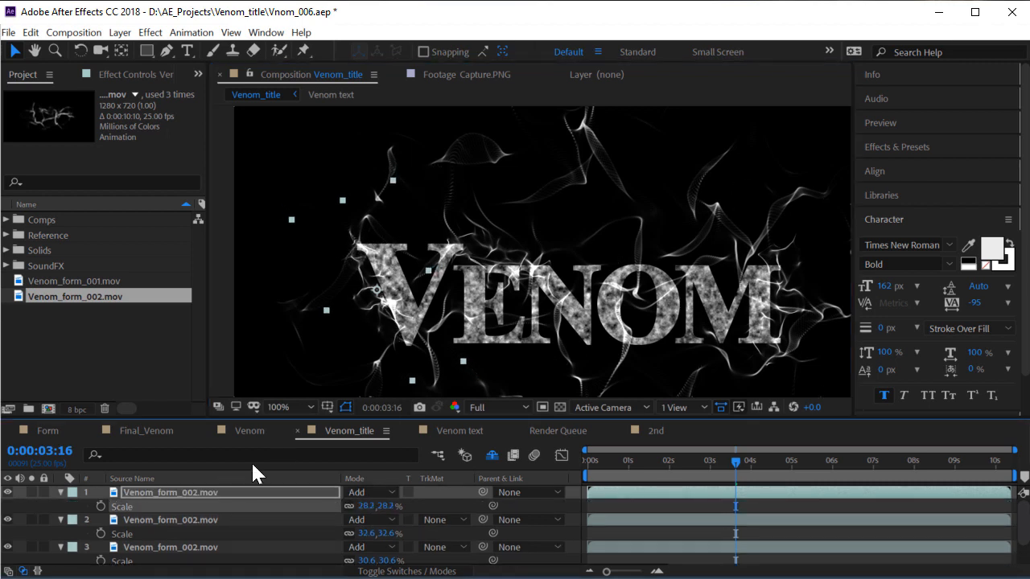
pyautogui.scroll(-1, 171, 547)
pyautogui.click(169, 544)
pyautogui.scroll(-4, 586, 268)
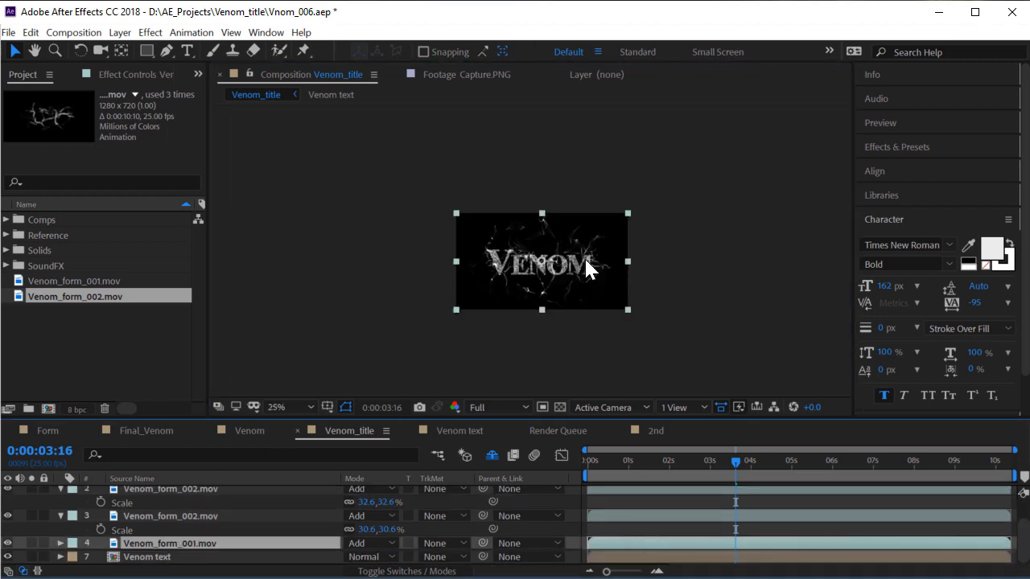
# Scale Venom_form_001.mov from 100% to 47% and shift it slightly right
pyautogui.scroll(4, 584, 256)
pyautogui.press('s')
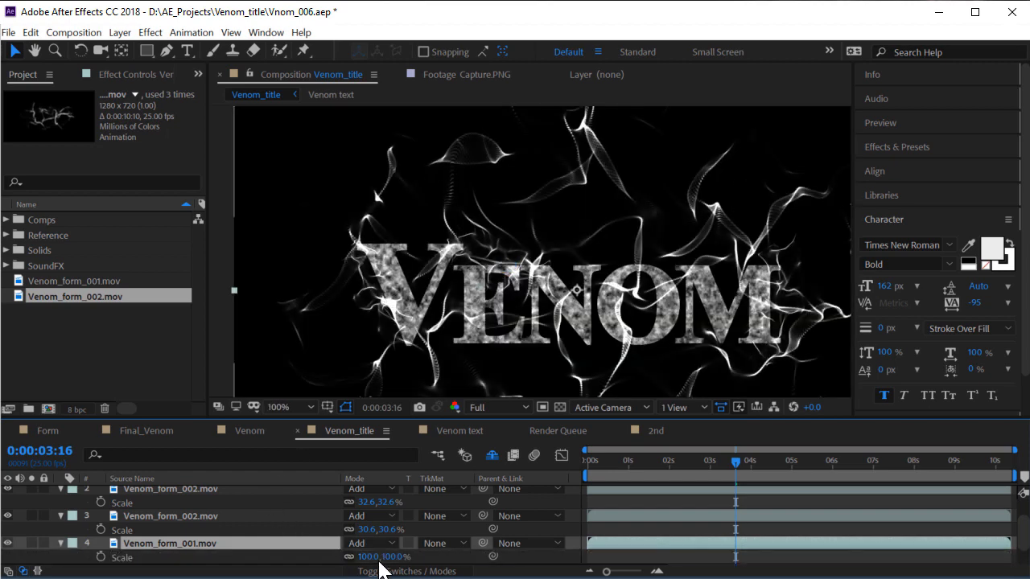
pyautogui.moveTo(366, 557); pyautogui.dragTo(324, 557)
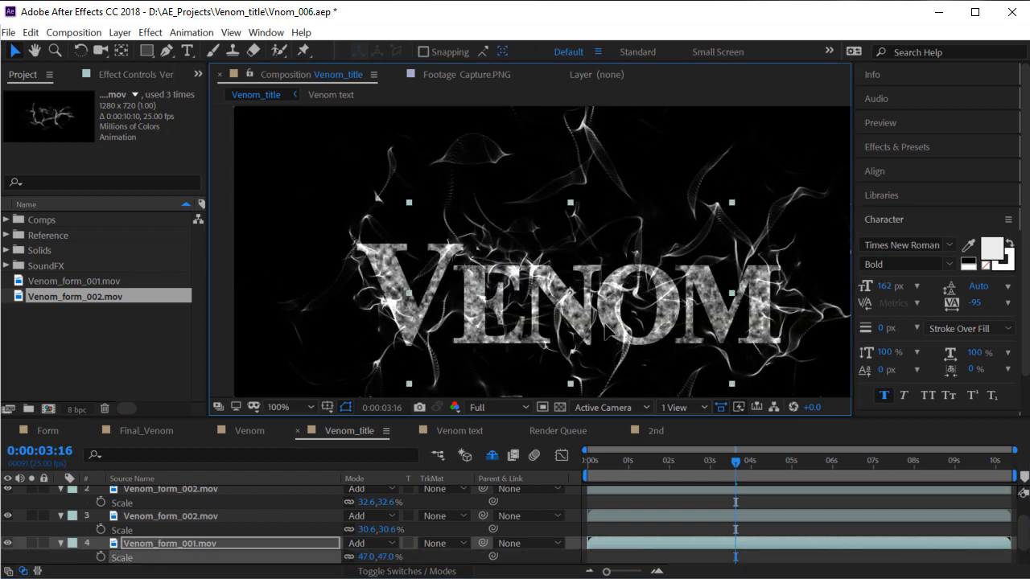
pyautogui.moveTo(599, 359); pyautogui.dragTo(622, 357)
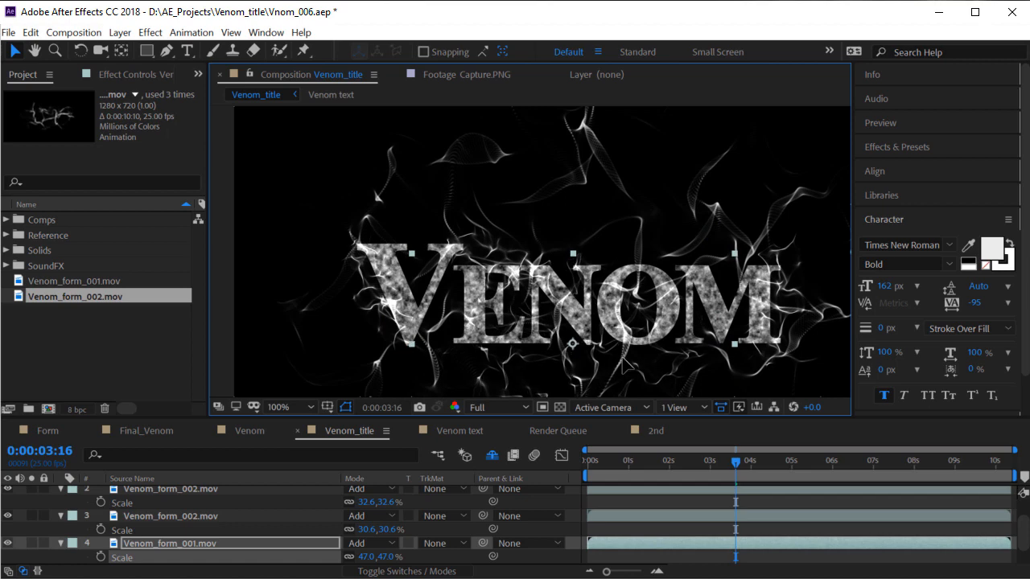
# Duplicate Venom_form_001, reposition the copy, and keep its scale near 47%
pyautogui.scroll(-1, 617, 264)
pyautogui.scroll(1, 612, 276)
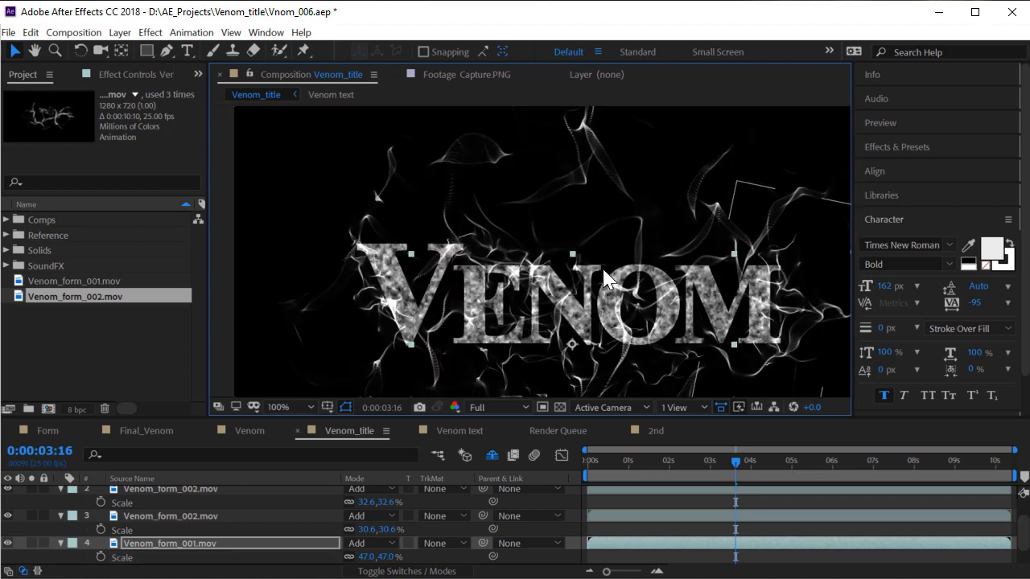
pyautogui.click(202, 545)
pyautogui.hotkey('ctrl', 'd')
pyautogui.moveTo(531, 346); pyautogui.dragTo(581, 271)
pyautogui.press('w')
pyautogui.press('v')
pyautogui.moveTo(645, 264); pyautogui.dragTo(468, 304)
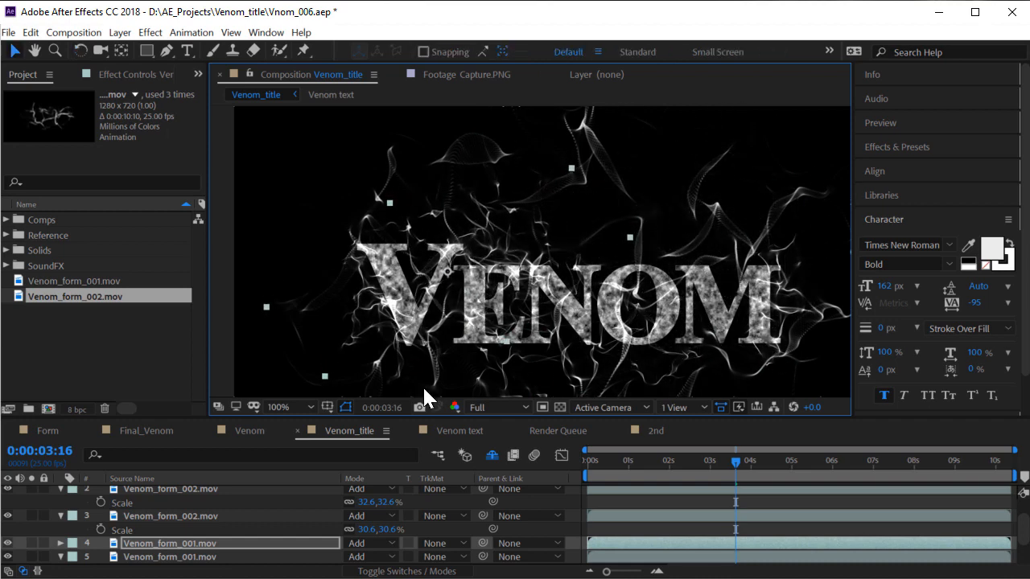
pyautogui.press('s')
pyautogui.moveTo(378, 557); pyautogui.dragTo(371, 562)
# Lower the duplicate's opacity to 55% and the second Venom_form_002 layer's to 53%
pyautogui.press('t')
pyautogui.scroll(-2, 314, 542)
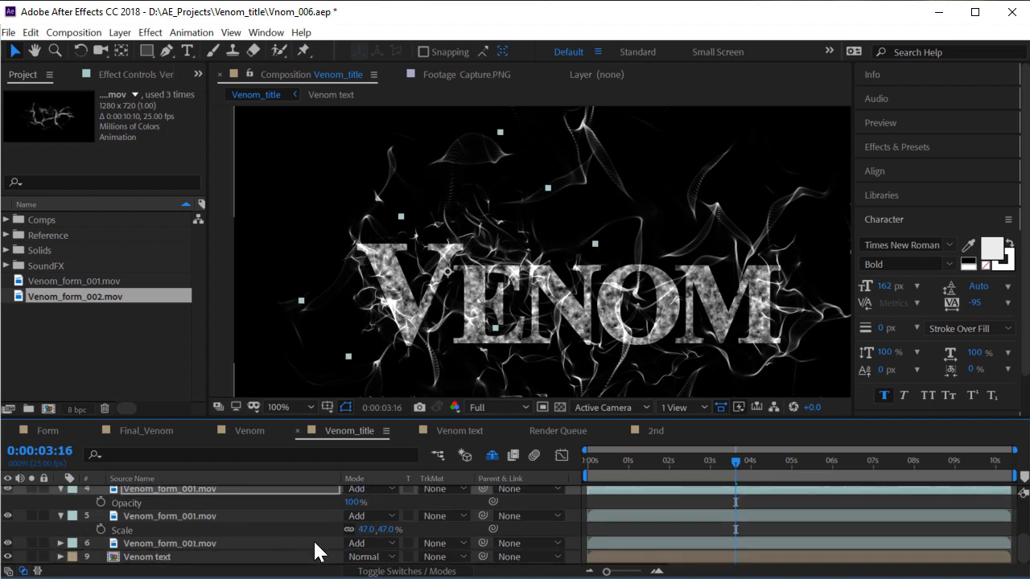
pyautogui.moveTo(354, 509); pyautogui.dragTo(333, 504)
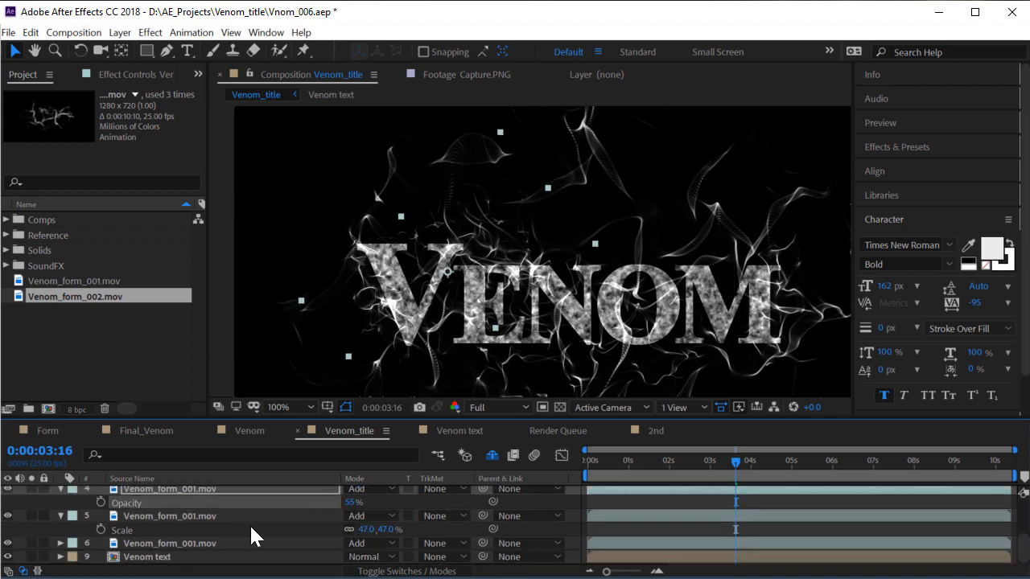
pyautogui.scroll(3, 234, 527)
pyautogui.click(214, 518)
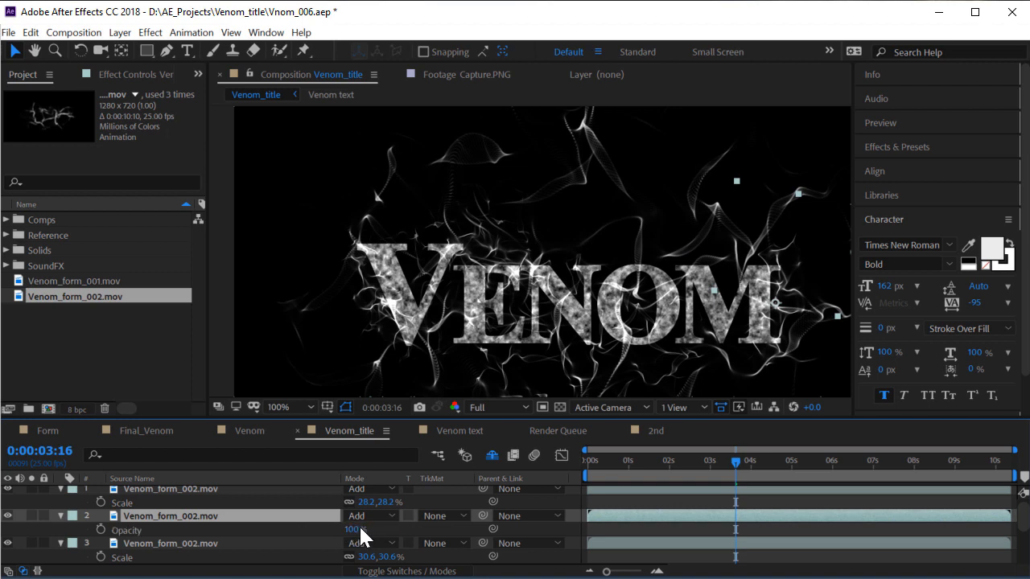
pyautogui.moveTo(359, 525); pyautogui.dragTo(344, 530)
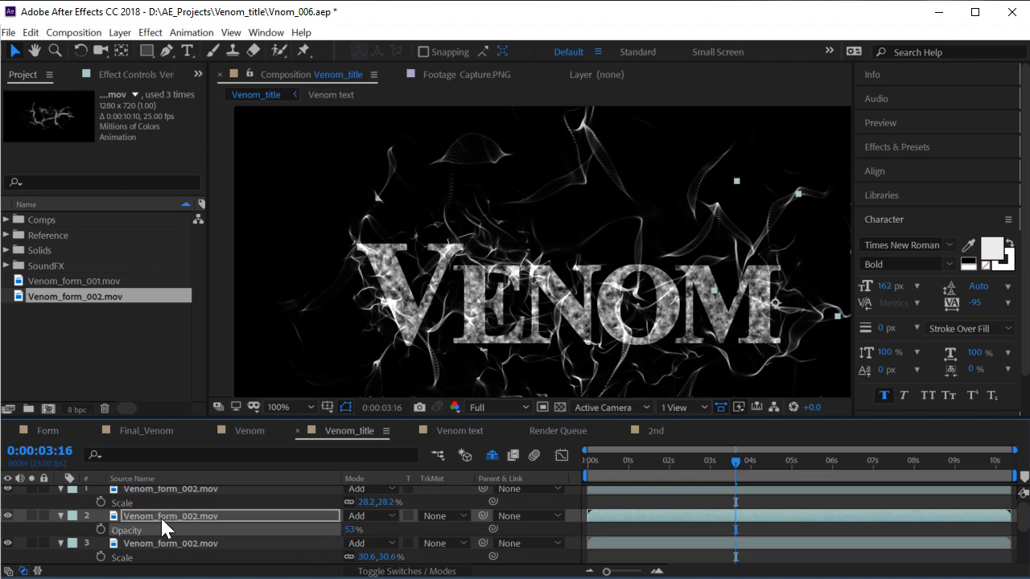
# Duplicate Venom_form_001 layer 4 and move the new copy to the right
pyautogui.scroll(-2, 223, 531)
pyautogui.click(208, 504)
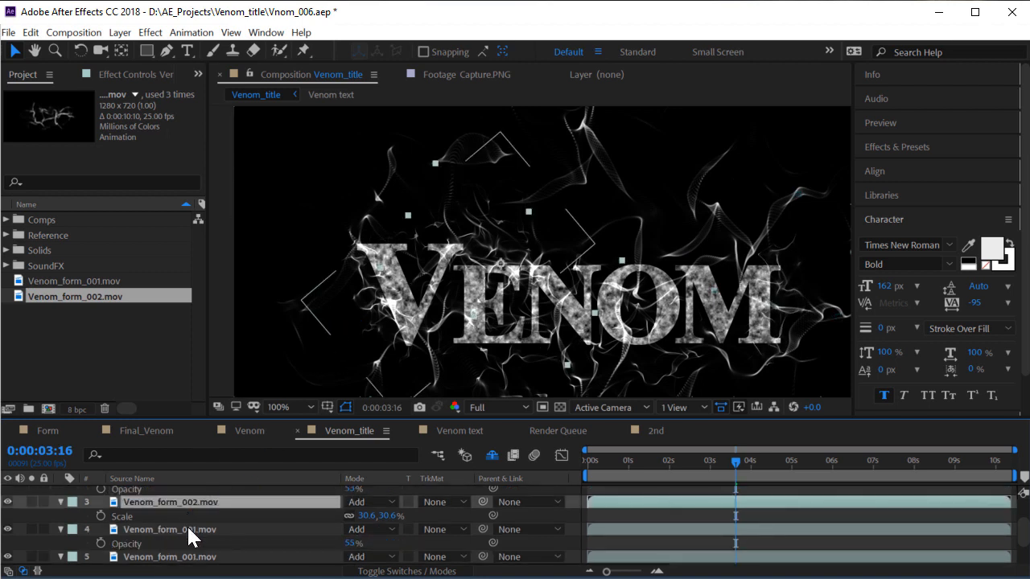
pyautogui.click(194, 529)
pyautogui.hotkey('ctrl', 'd')
pyautogui.moveTo(431, 312); pyautogui.dragTo(593, 242)
pyautogui.press('w')
pyautogui.press('v')
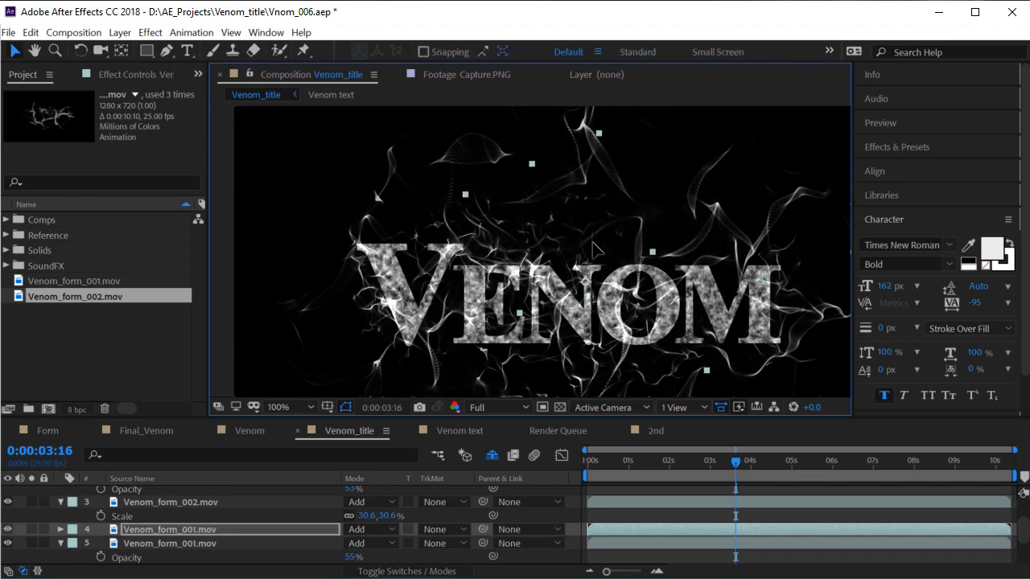
# Check layer 4's Opacity and Rotation, then move layer 4 up and to the left
pyautogui.press('t')
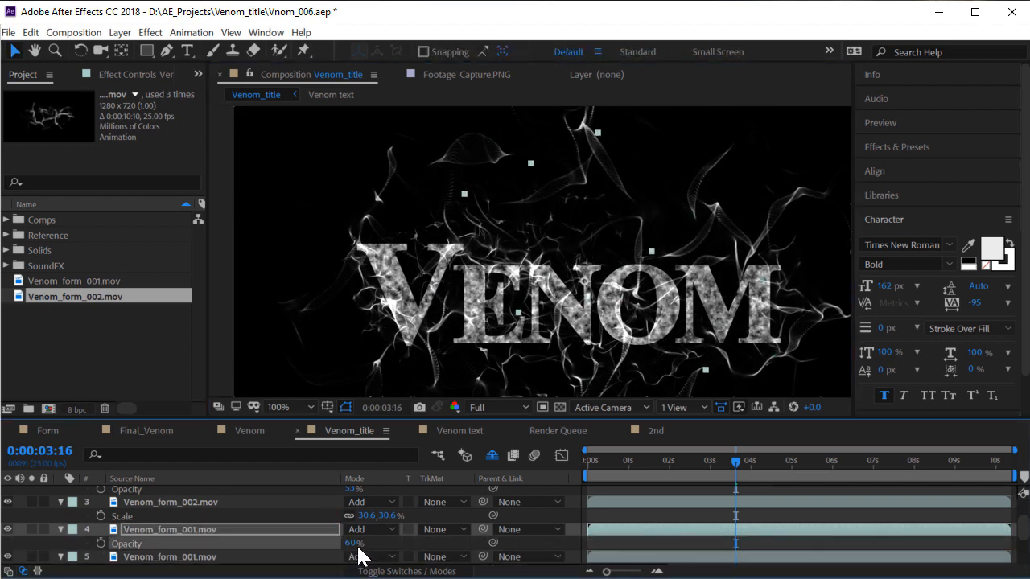
pyautogui.click(354, 546)
pyautogui.press('r')
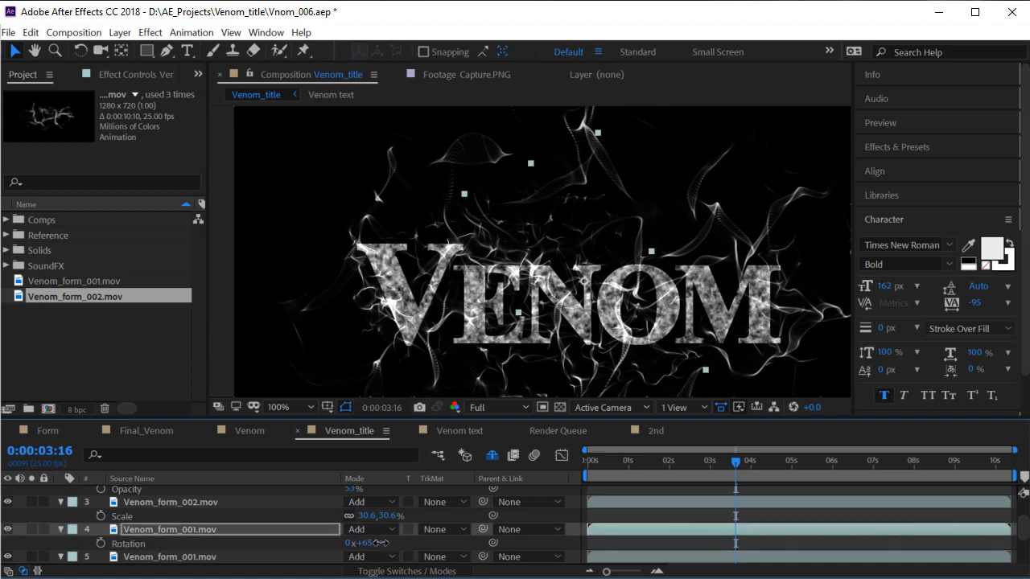
pyautogui.press('h')
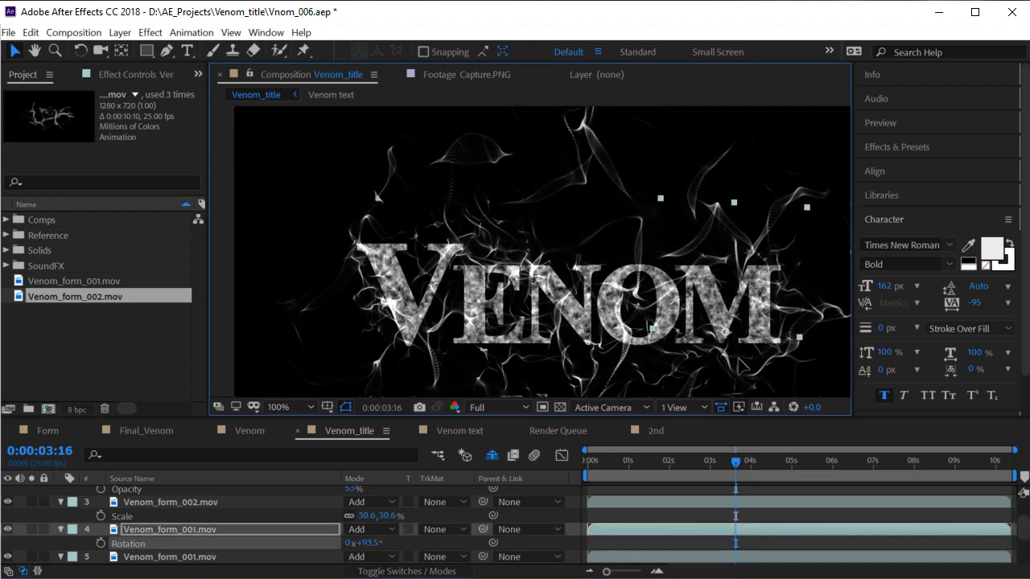
pyautogui.moveTo(587, 306); pyautogui.dragTo(575, 267)
pyautogui.press('space')
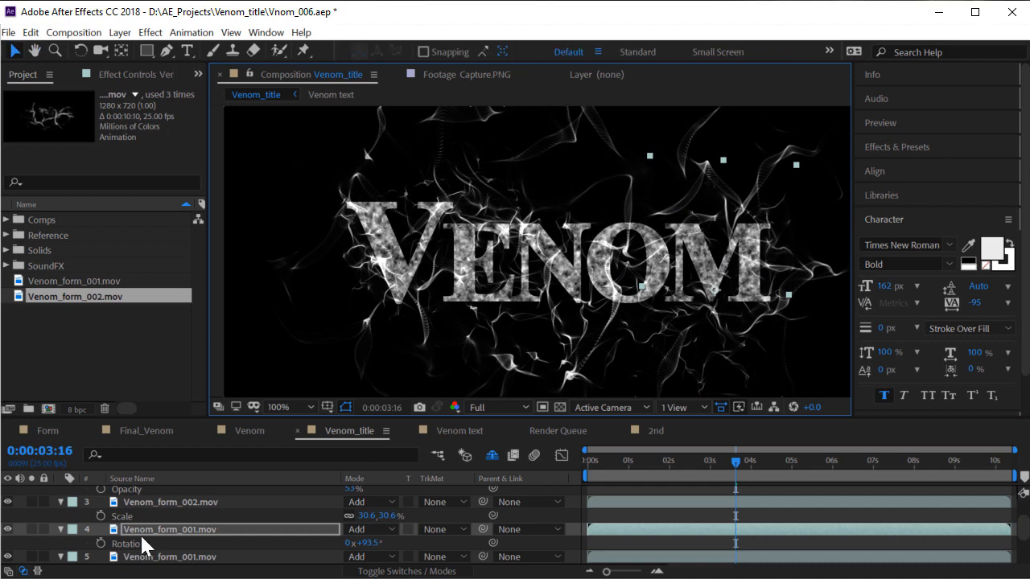
pyautogui.click(178, 531)
pyautogui.press('r')
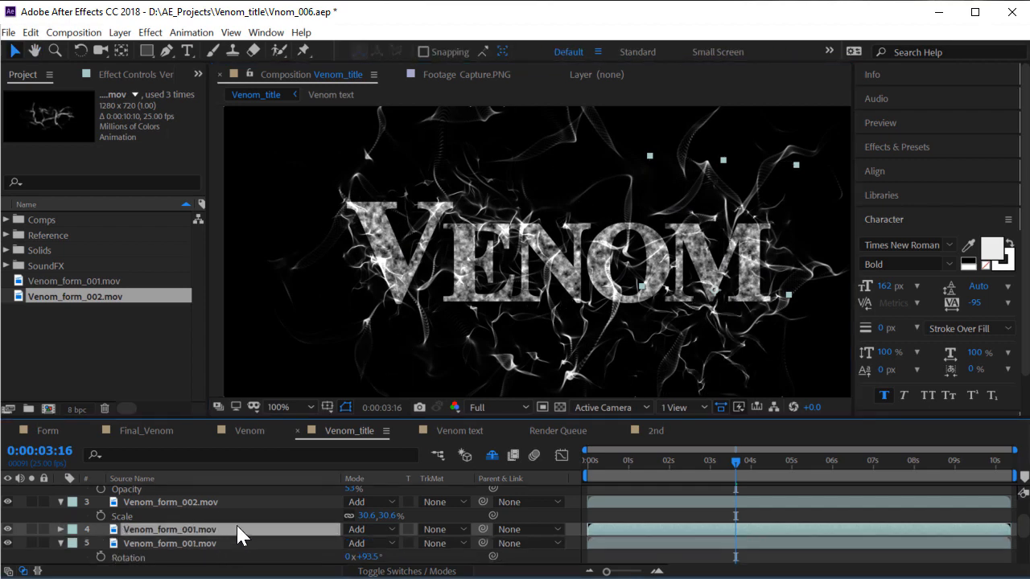
pyautogui.moveTo(727, 302); pyautogui.dragTo(610, 243)
# Check layer 4's Scale, recenter the view, and play a preview
pyautogui.press('s')
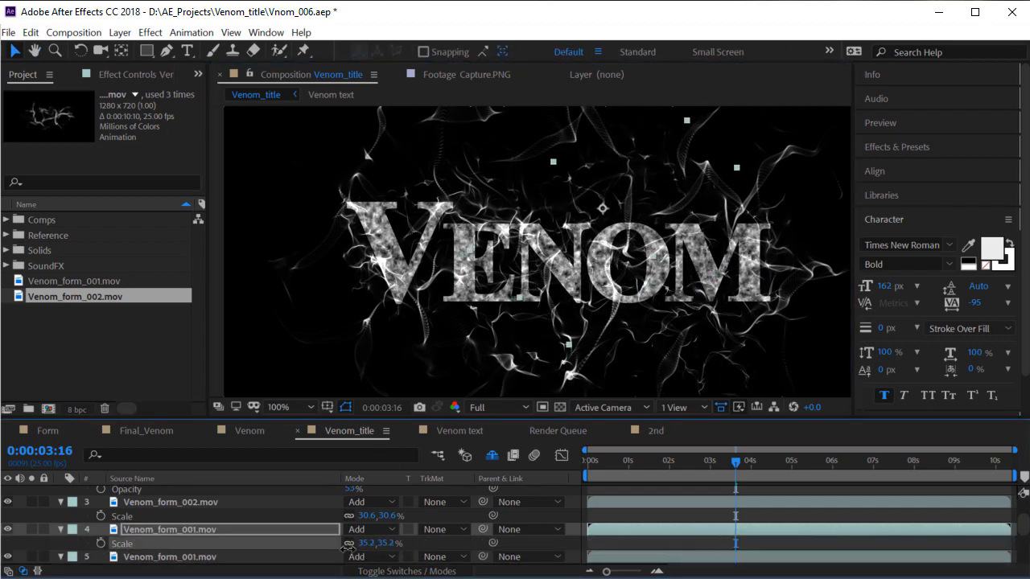
pyautogui.press('space')
pyautogui.moveTo(497, 308); pyautogui.dragTo(506, 318)
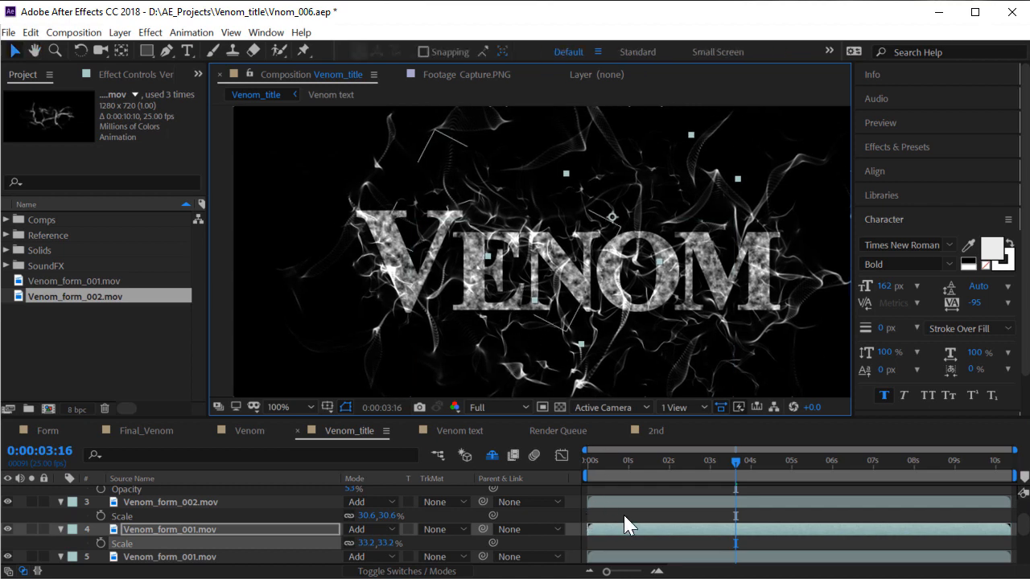
pyautogui.press('space')
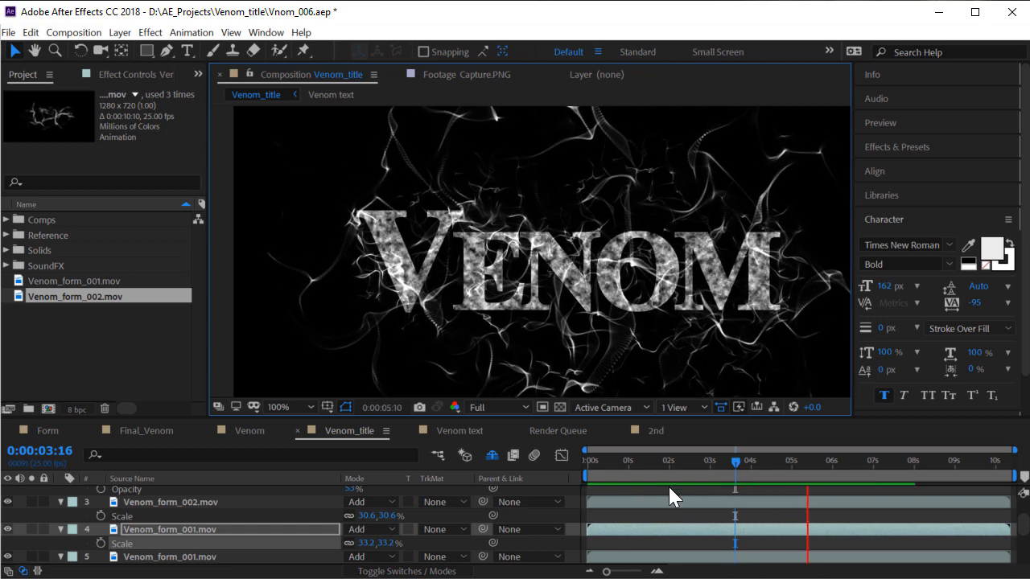
# Preview the smoke animation from 0:00 and at later times
pyautogui.moveTo(693, 465); pyautogui.dragTo(548, 455)
pyautogui.press('space')
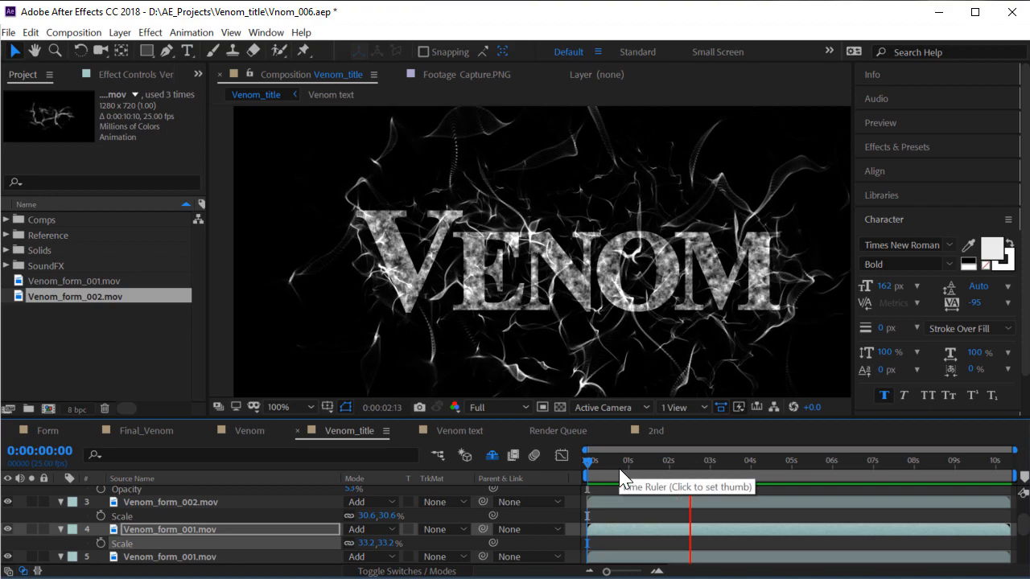
pyautogui.moveTo(633, 472); pyautogui.dragTo(742, 465)
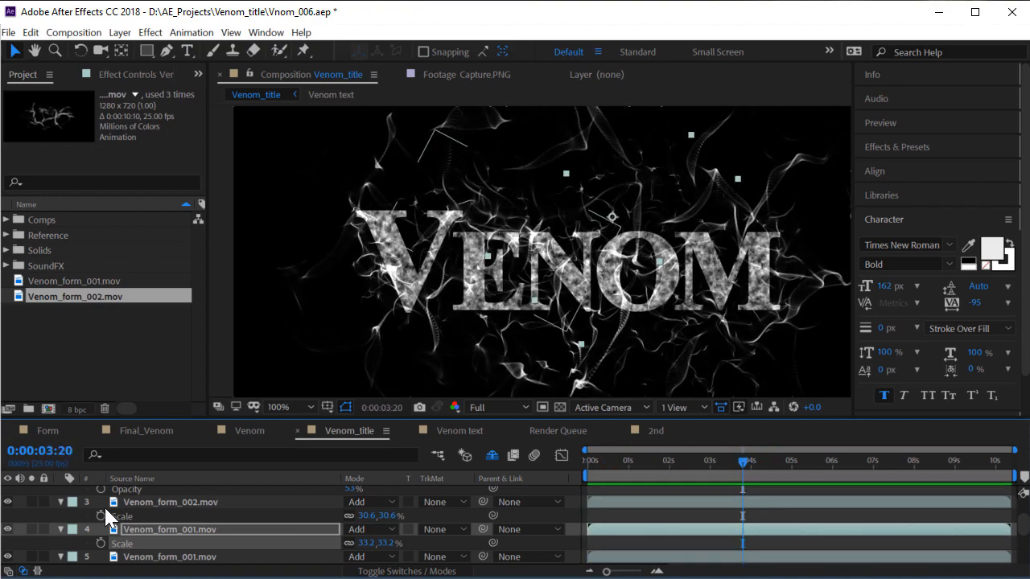
# Collapse the six Venom_form layers' property rows and select all layers
pyautogui.scroll(2, 108, 519)
pyautogui.click(60, 494)
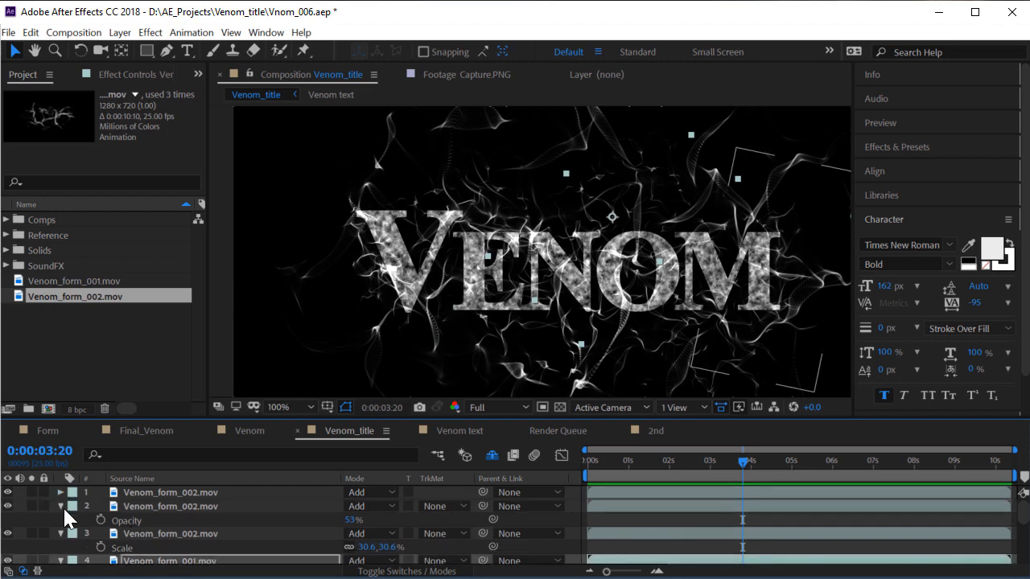
pyautogui.click(61, 512)
pyautogui.click(60, 507)
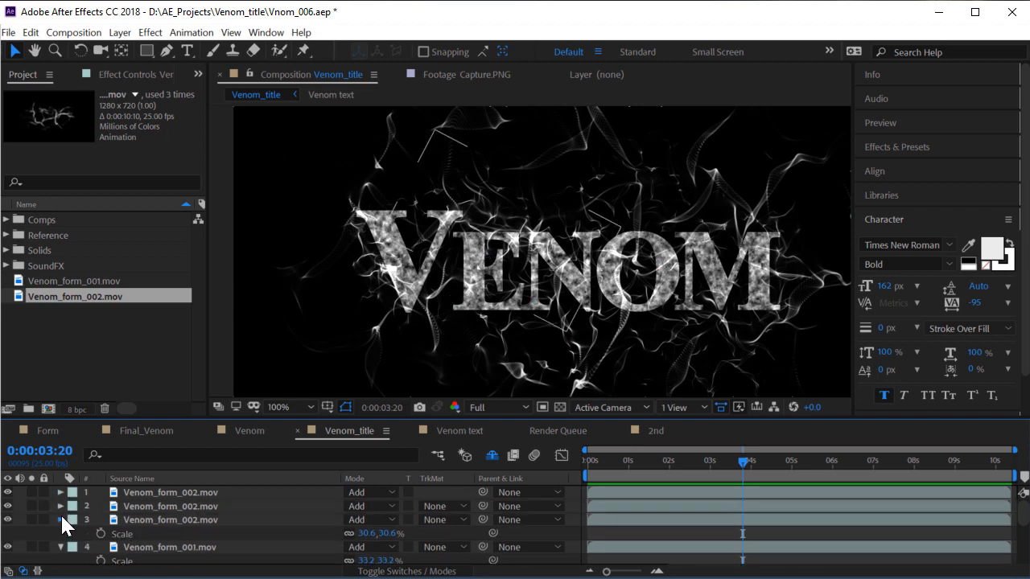
pyautogui.click(60, 520)
pyautogui.click(61, 533)
pyautogui.click(61, 547)
pyautogui.scroll(-5, 209, 523)
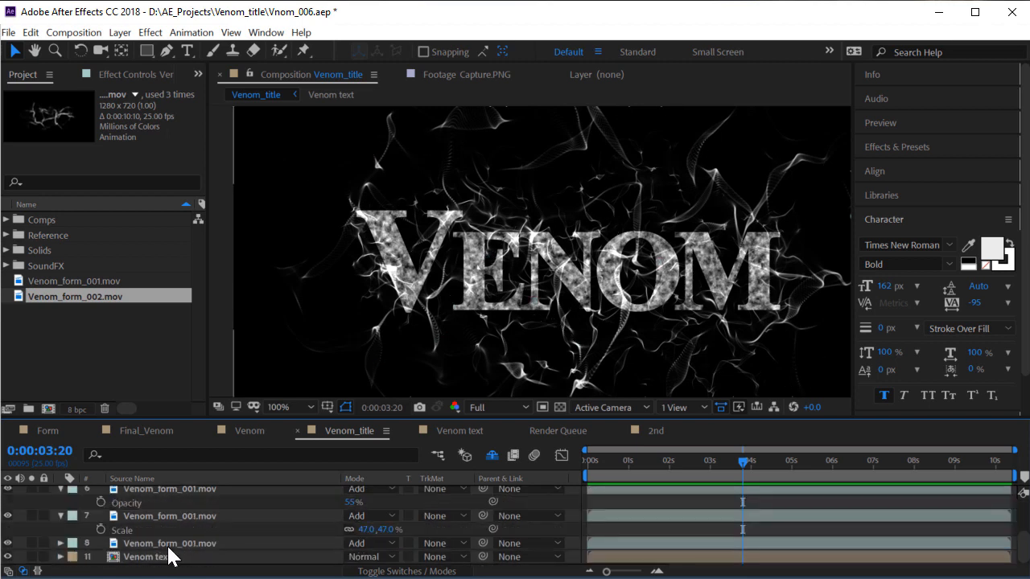
pyautogui.click(159, 540)
pyautogui.scroll(5, 213, 538)
pyautogui.hotkey('ctrl', 'a')
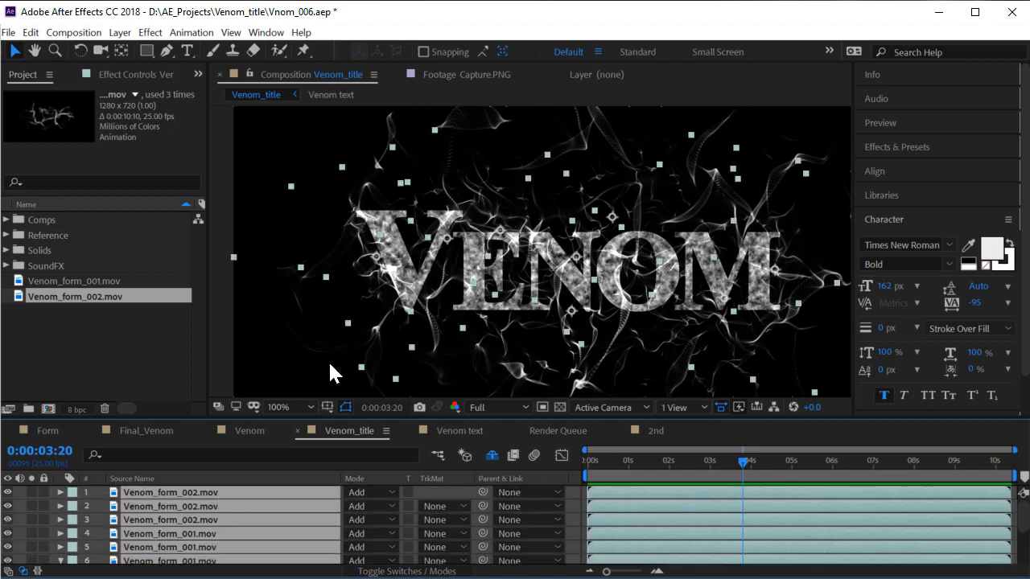
# Pre-compose the selected layers into Pre-comp 4 and set its blending mode to Add
pyautogui.hotkey('ctrl', 'shift', 'c')
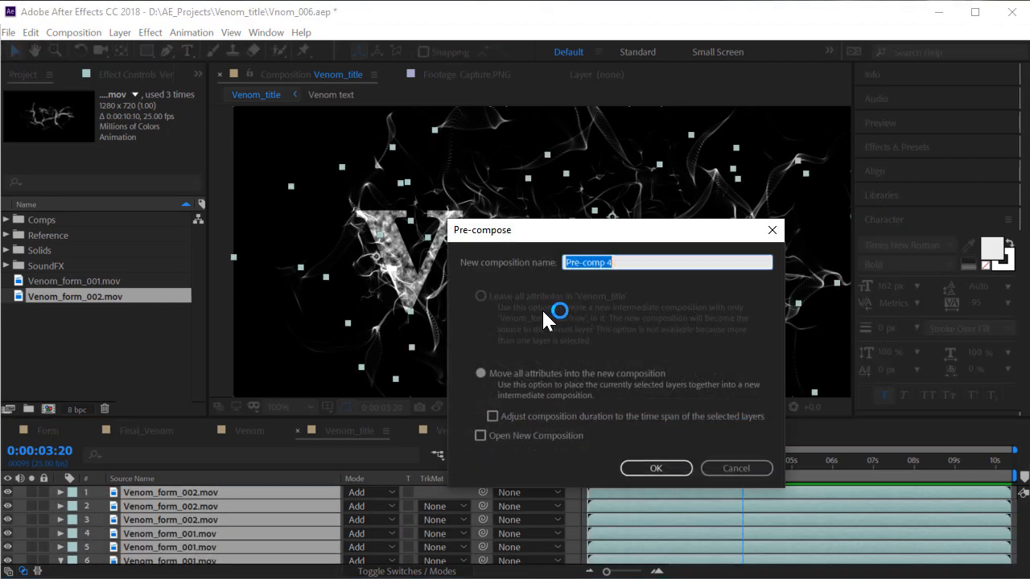
pyautogui.click(663, 477)
pyautogui.click(367, 499)
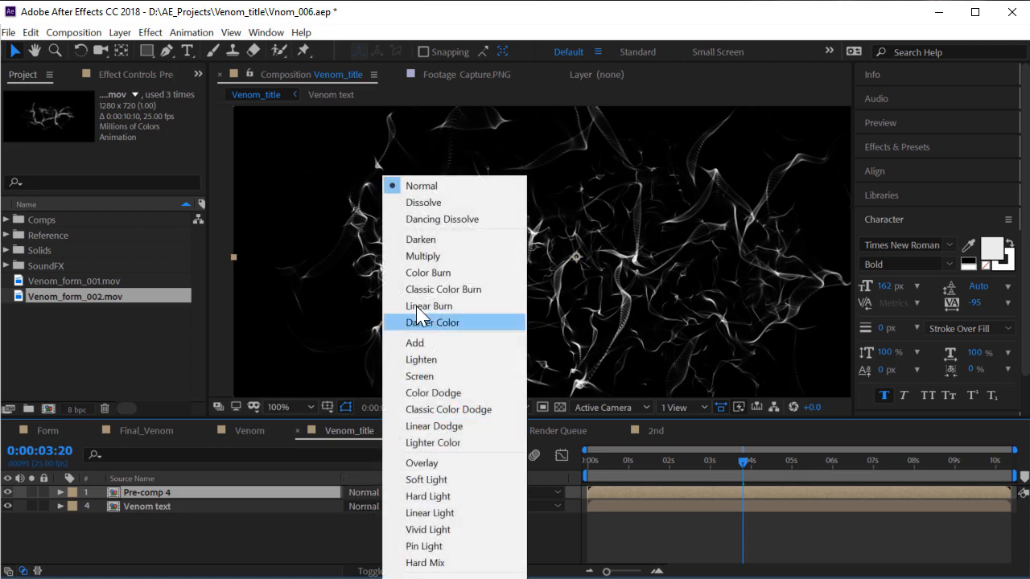
pyautogui.click(424, 345)
# Nudge Pre-comp 4 right and down, then preview between 03:20 and 05:16
pyautogui.scroll(-1, 582, 280)
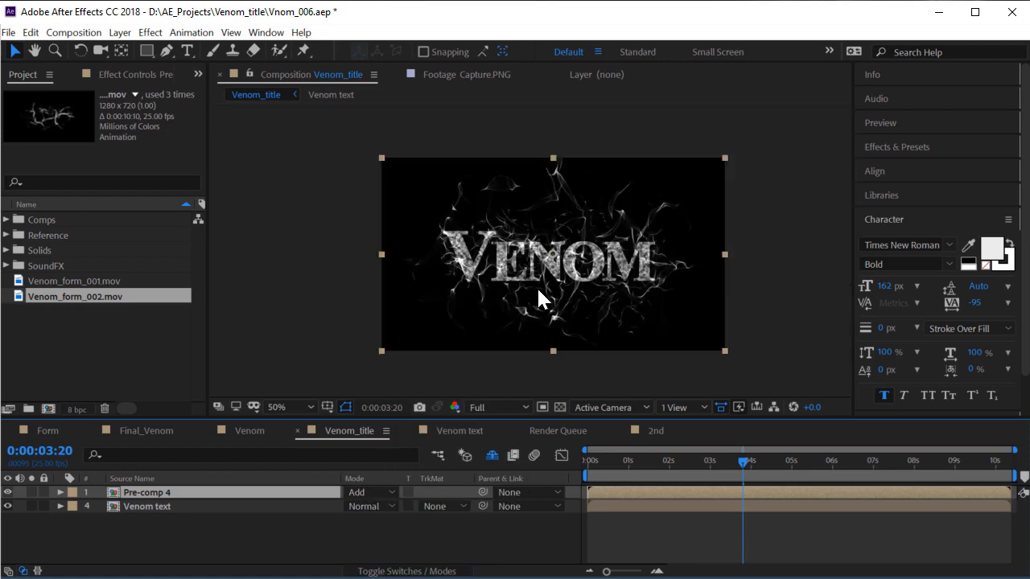
pyautogui.scroll(1, 539, 278)
pyautogui.moveTo(567, 193); pyautogui.dragTo(582, 293)
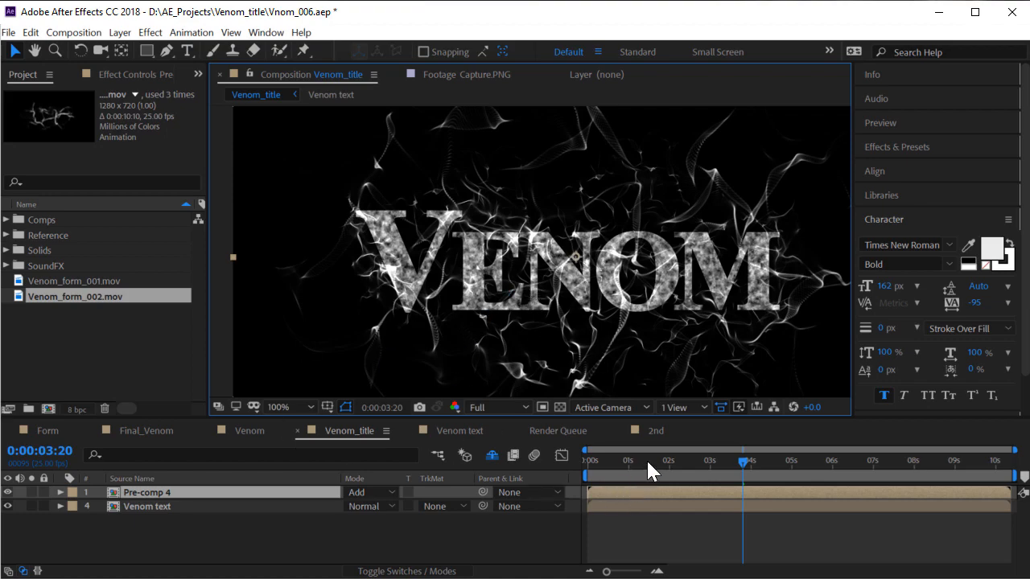
pyautogui.moveTo(647, 463); pyautogui.dragTo(781, 471)
pyautogui.scroll(1, 504, 260)
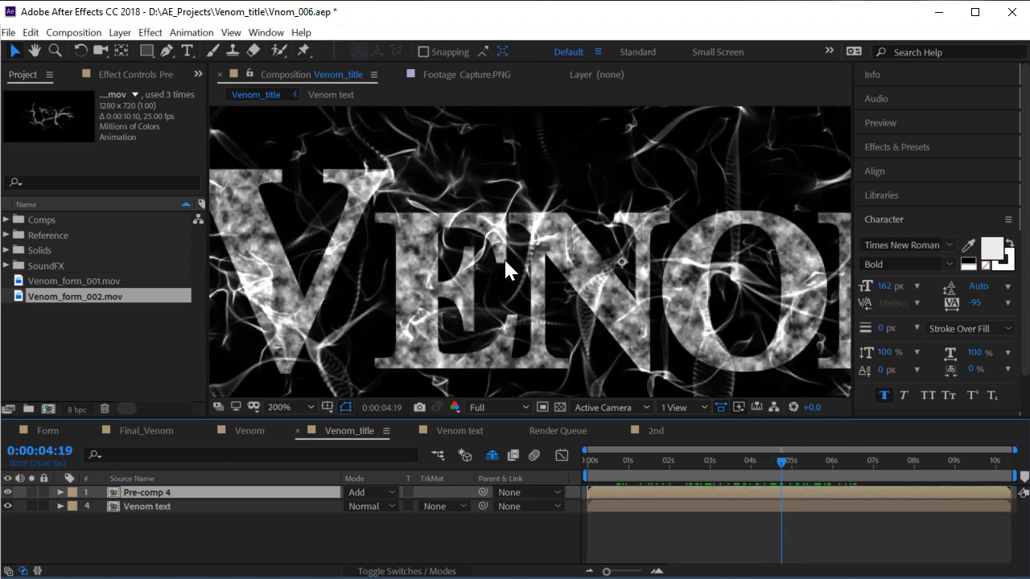
pyautogui.scroll(-1, 652, 304)
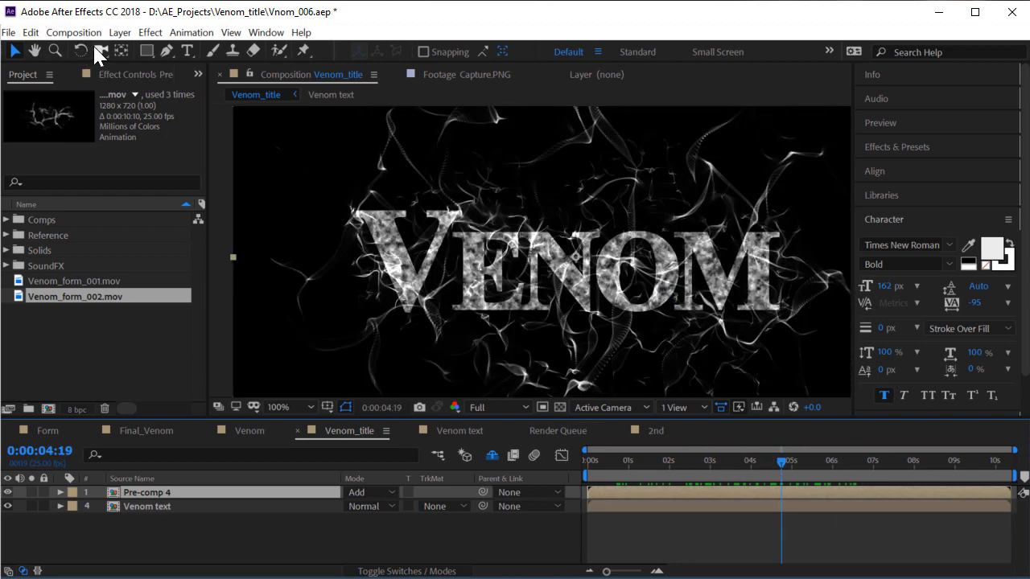
pyautogui.moveTo(147, 51); pyautogui.dragTo(227, 84)
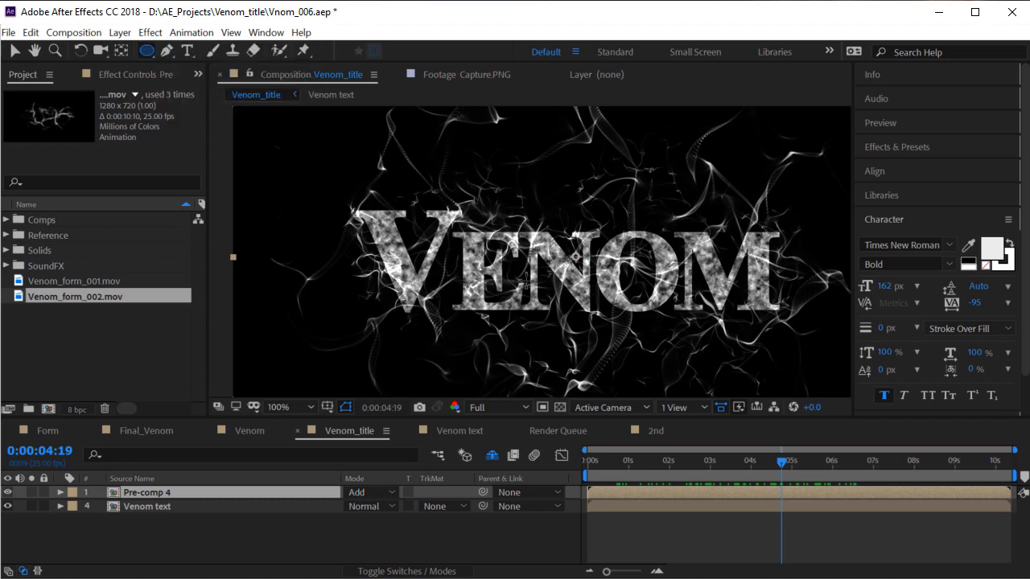
pyautogui.moveTo(430, 229); pyautogui.dragTo(748, 309)
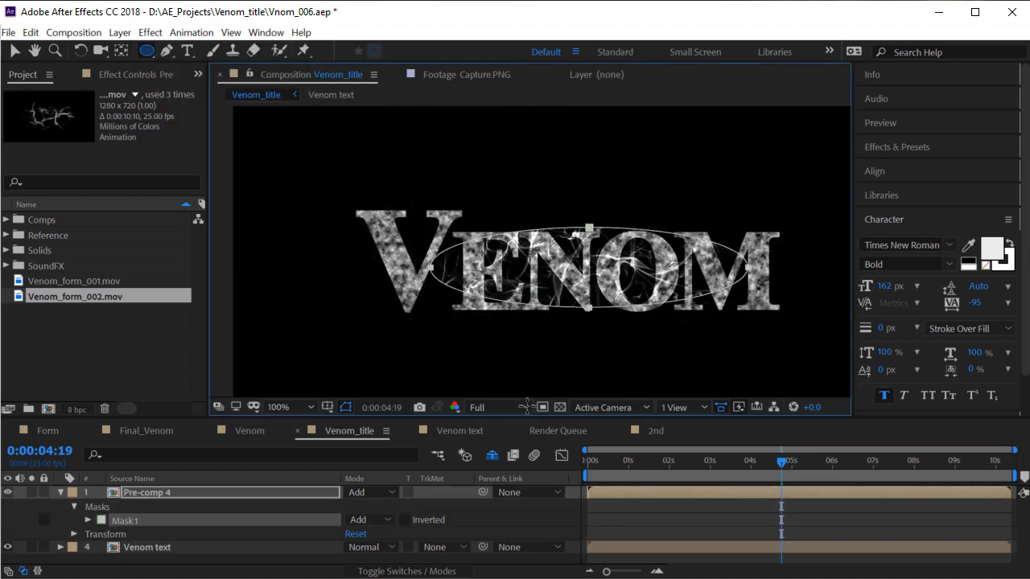
pyautogui.click(379, 519)
pyautogui.click(390, 568)
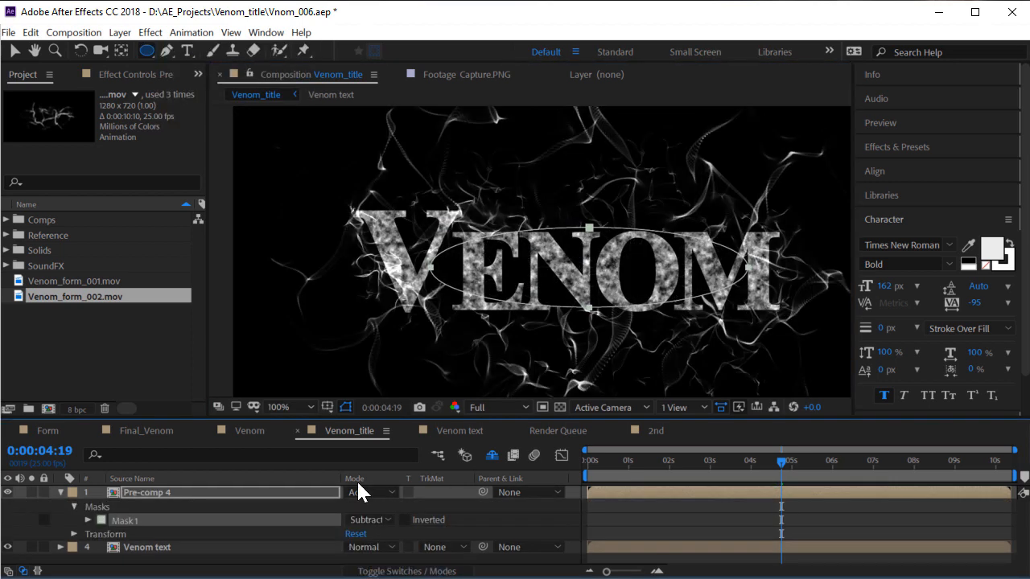
pyautogui.press('f')
pyautogui.moveTo(382, 523); pyautogui.dragTo(422, 522)
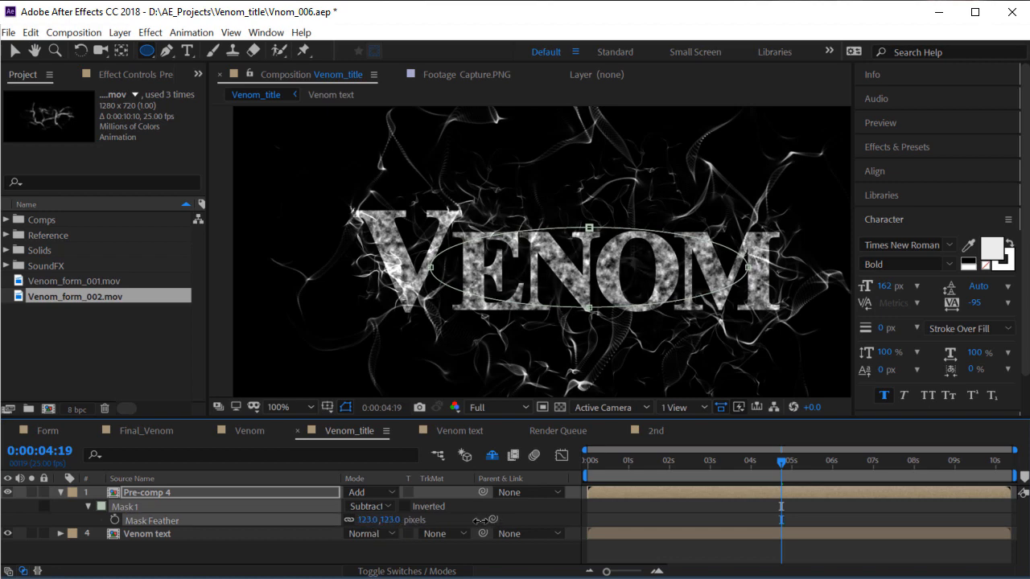
pyautogui.click(525, 553)
pyautogui.moveTo(708, 454); pyautogui.dragTo(744, 464)
pyautogui.click(162, 508)
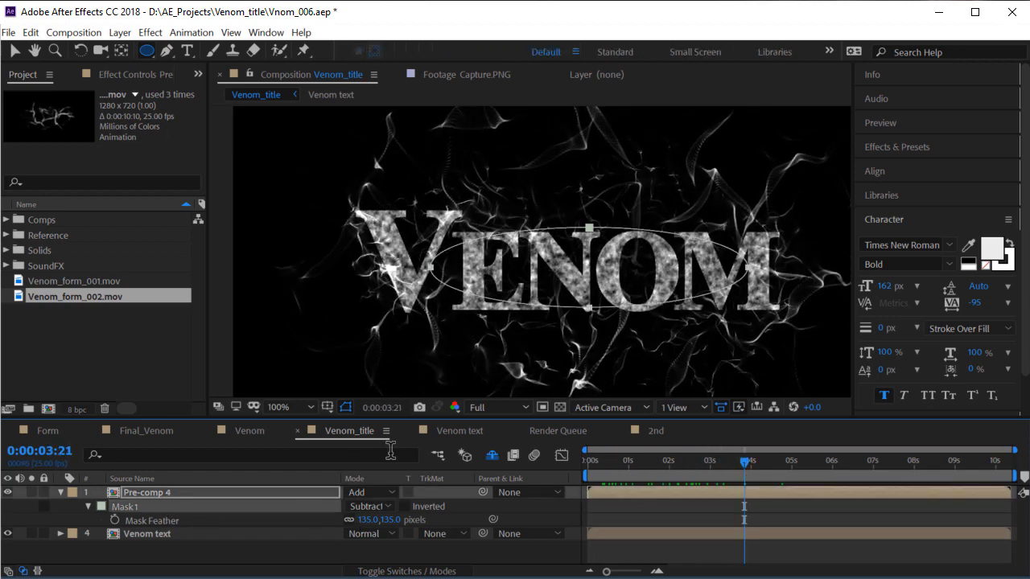
pyautogui.press('Delete')
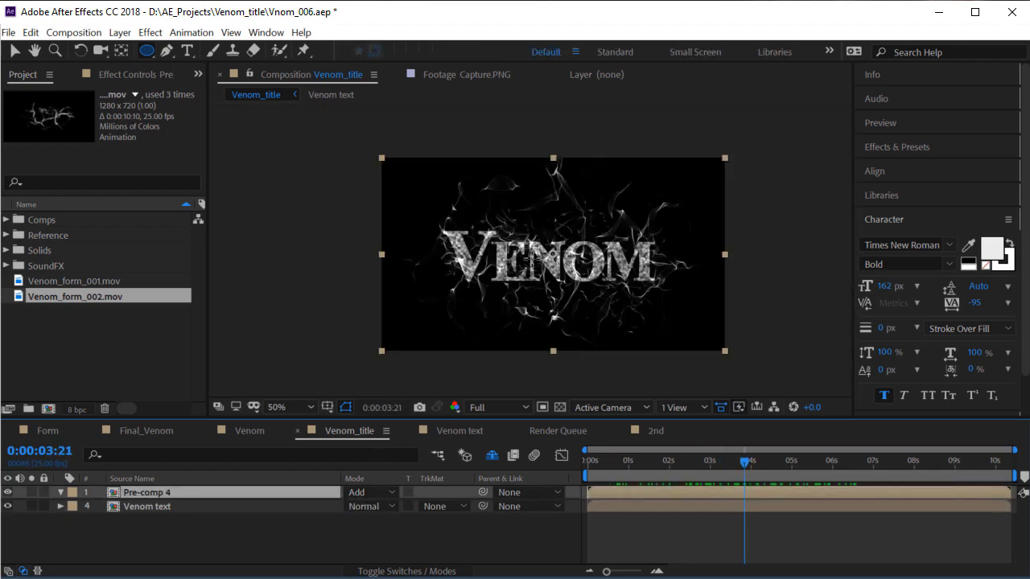
pyautogui.click(252, 435)
pyautogui.click(177, 434)
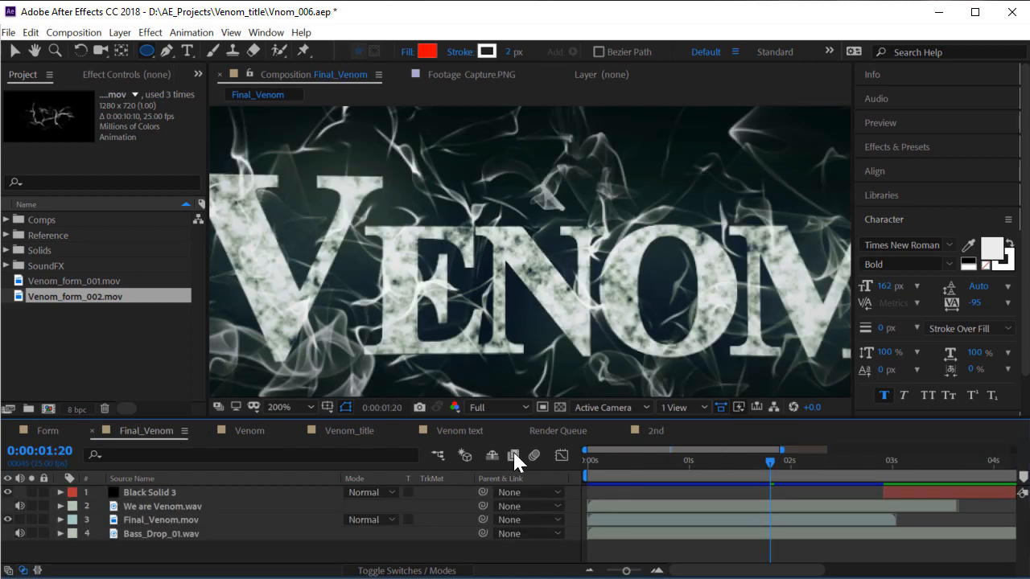
pyautogui.moveTo(720, 458)
pyautogui.mouseDown()
pyautogui.moveTo(566, 459)
pyautogui.moveTo(734, 473)
pyautogui.mouseUp()
pyautogui.scroll(-3, 594, 245)
pyautogui.click(354, 432)
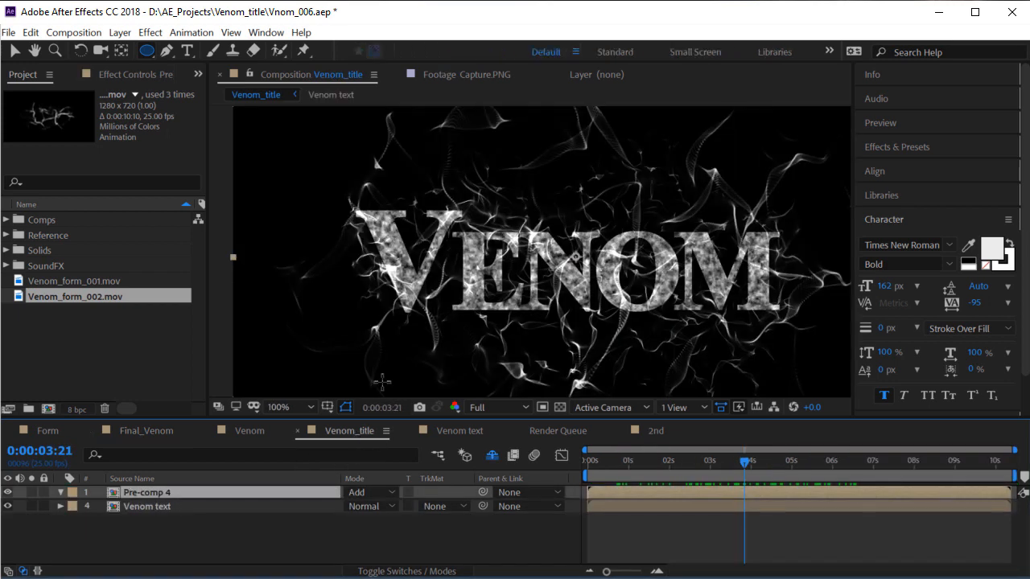
# Add a new adjustment layer (Adjustment Layer 8) on top of Venom_title
pyautogui.rightClick(201, 533)
pyautogui.moveTo(255, 541)
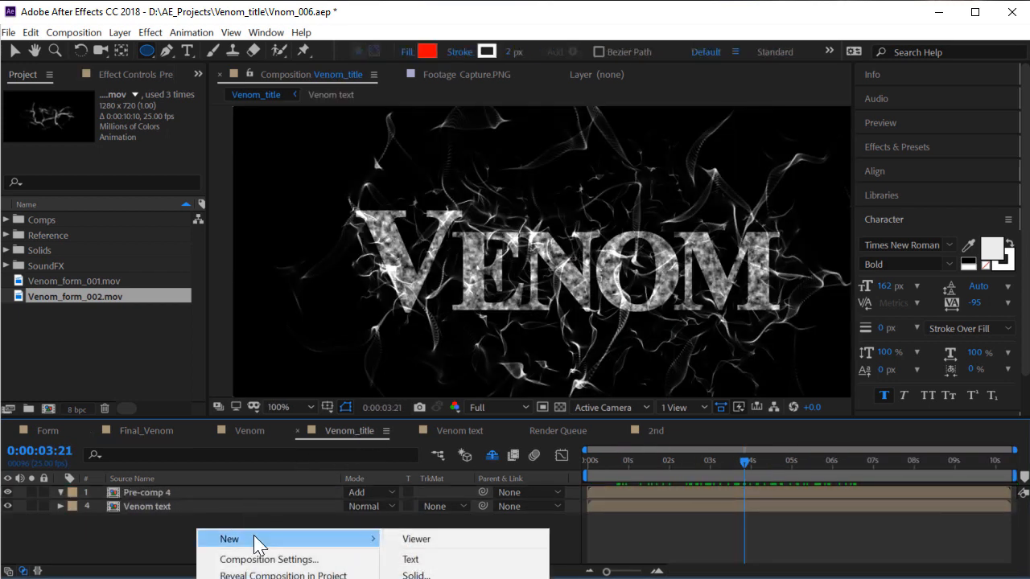
pyautogui.click(119, 32)
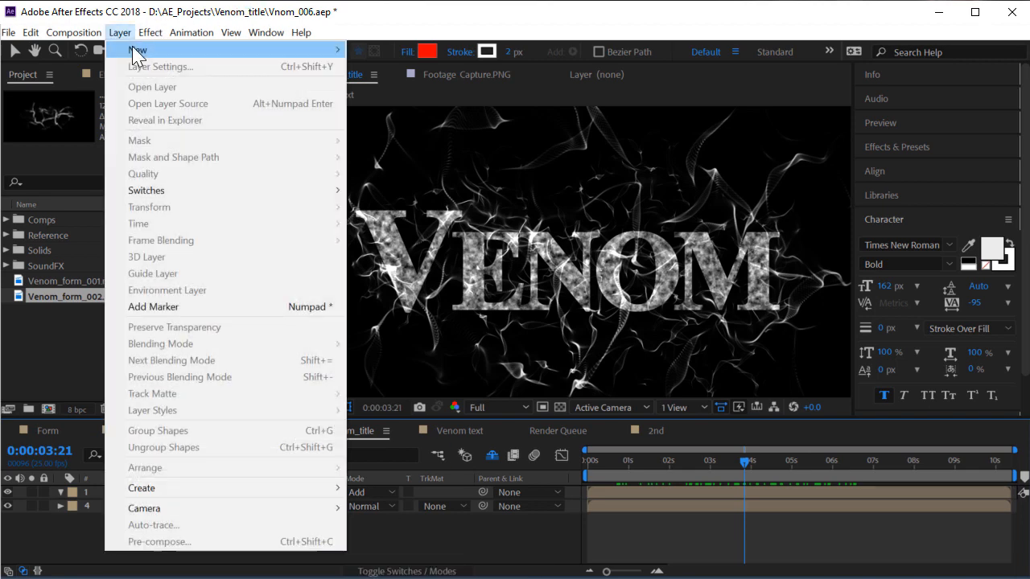
pyautogui.moveTo(161, 46)
pyautogui.click(454, 147)
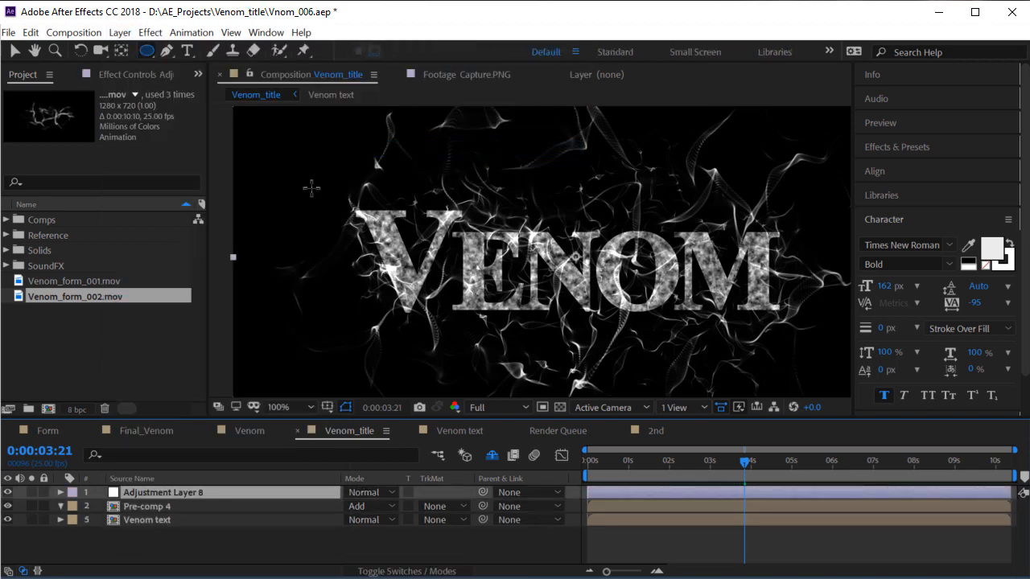
# Apply Curves to the adjustment layer and pull down the curve to darken the image
pyautogui.click(145, 32)
pyautogui.moveTo(241, 187)
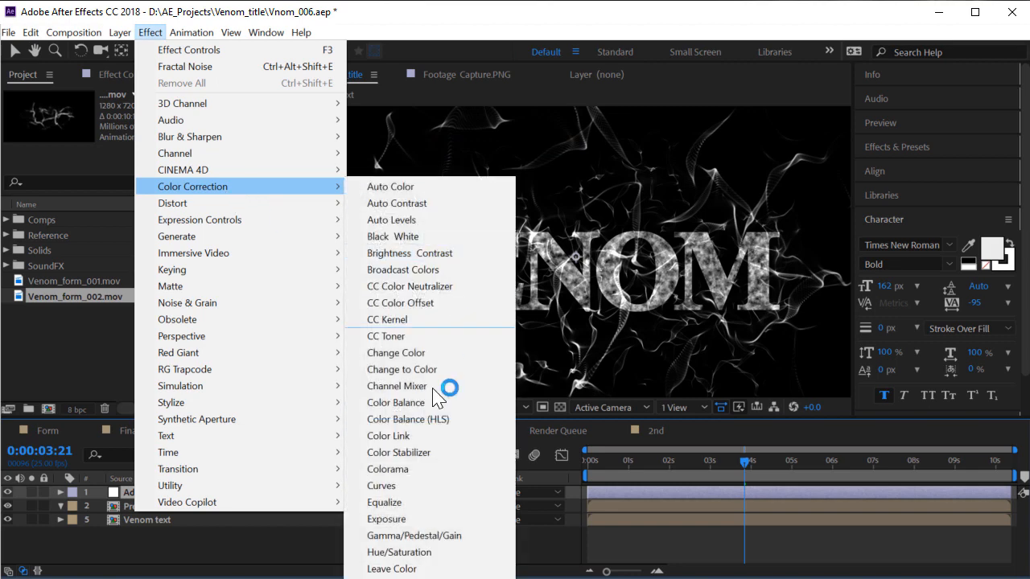
pyautogui.click(401, 485)
pyautogui.moveTo(131, 277); pyautogui.dragTo(132, 254)
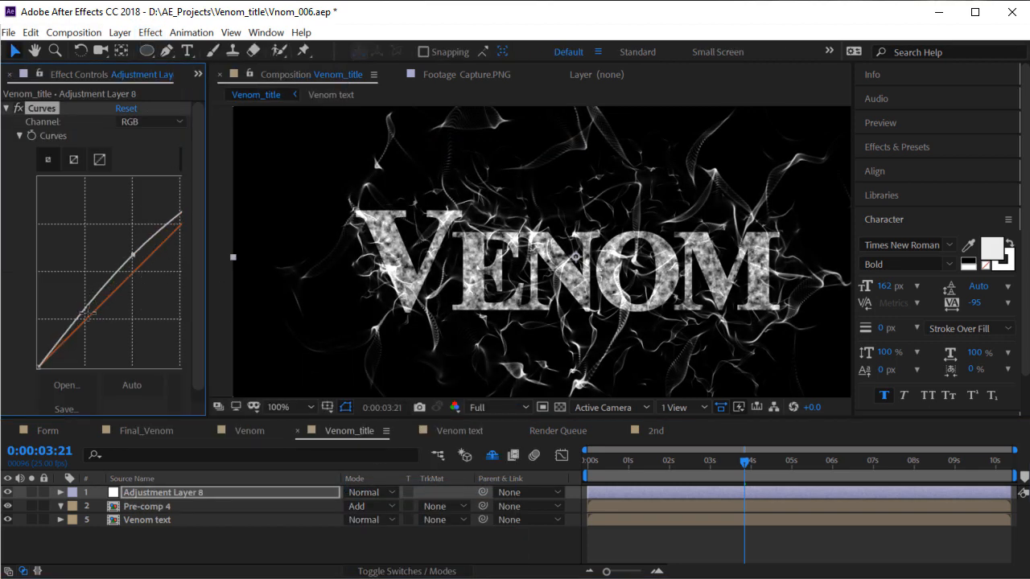
pyautogui.moveTo(78, 322)
pyautogui.mouseDown()
pyautogui.moveTo(82, 331)
pyautogui.moveTo(84, 312)
pyautogui.moveTo(86, 322)
pyautogui.mouseUp()
pyautogui.click(142, 126)
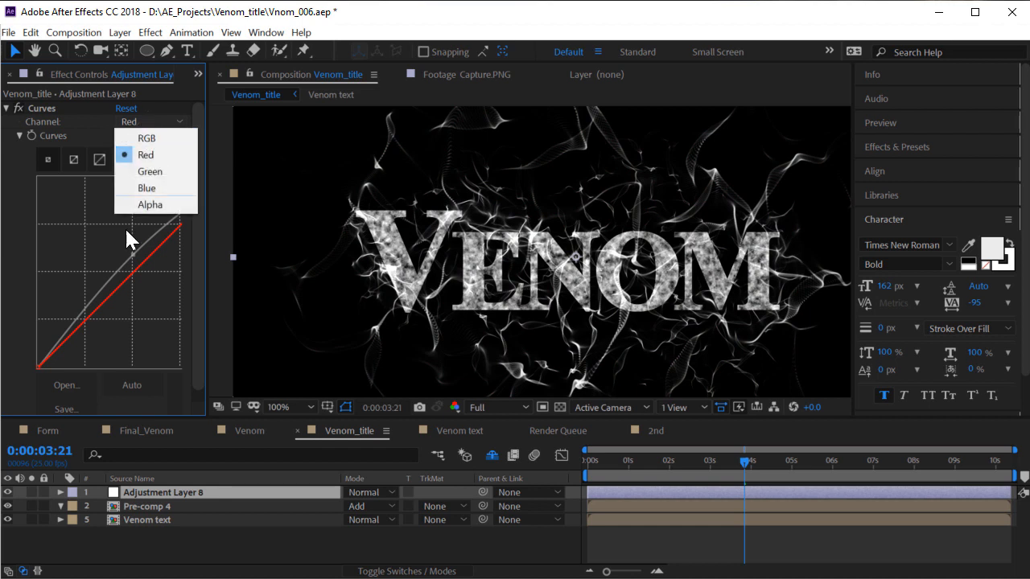
pyautogui.click(145, 138)
pyautogui.moveTo(84, 306); pyautogui.dragTo(90, 315)
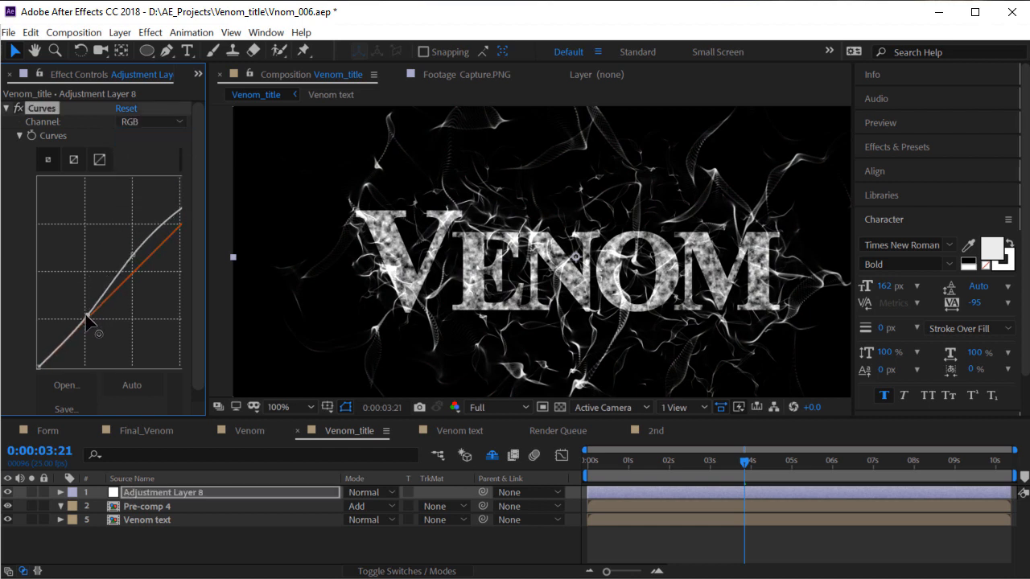
# Shape the Red, Blue and Green channel curves for an icy cyan tint, then deselect the layer
pyautogui.click(159, 126)
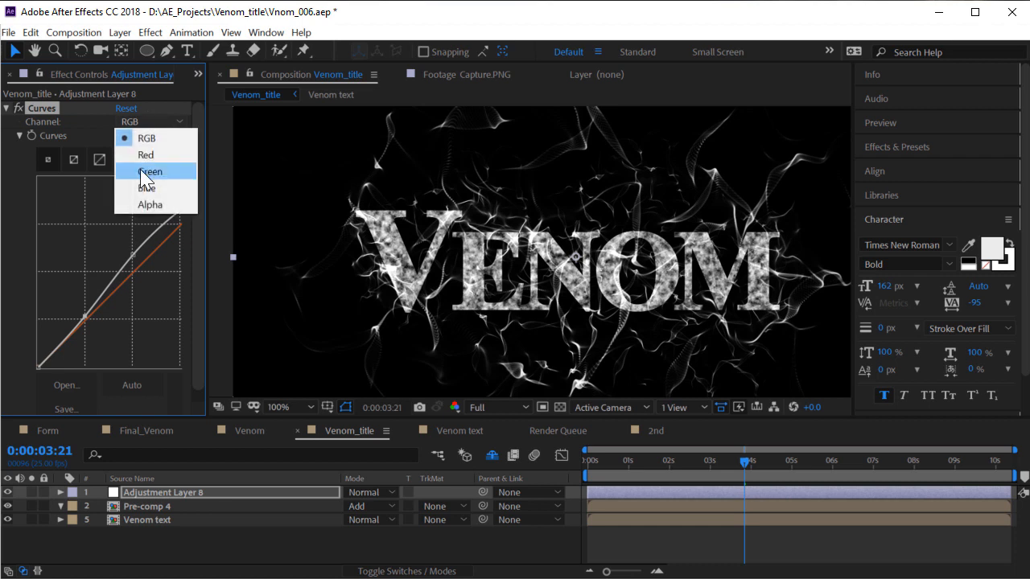
pyautogui.click(147, 153)
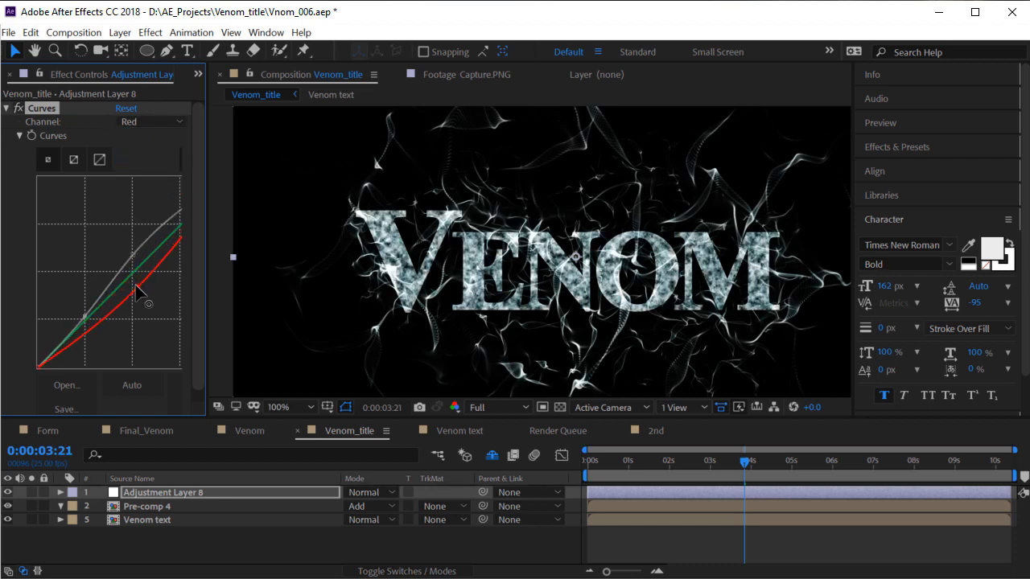
pyautogui.click(154, 122)
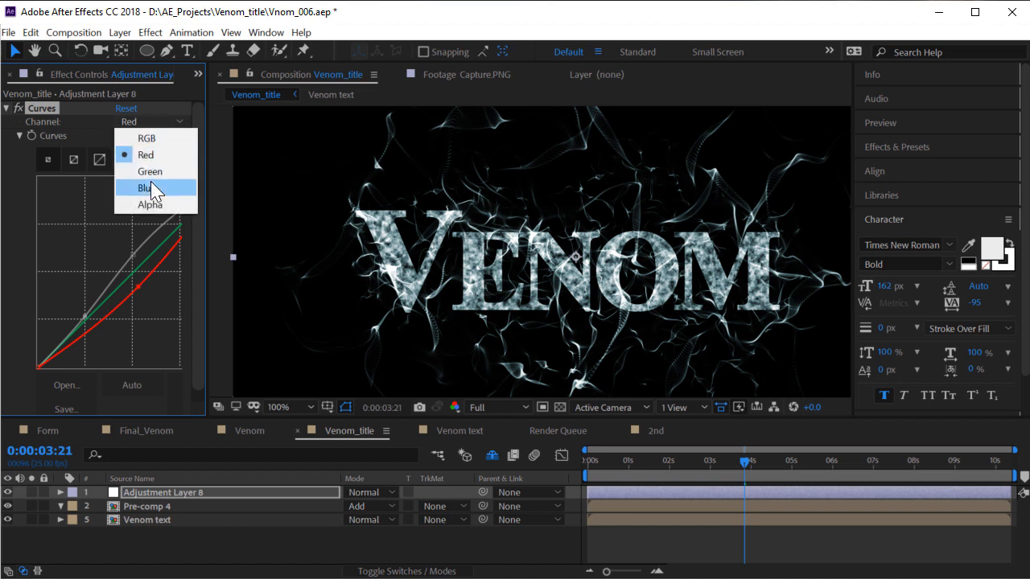
pyautogui.click(150, 187)
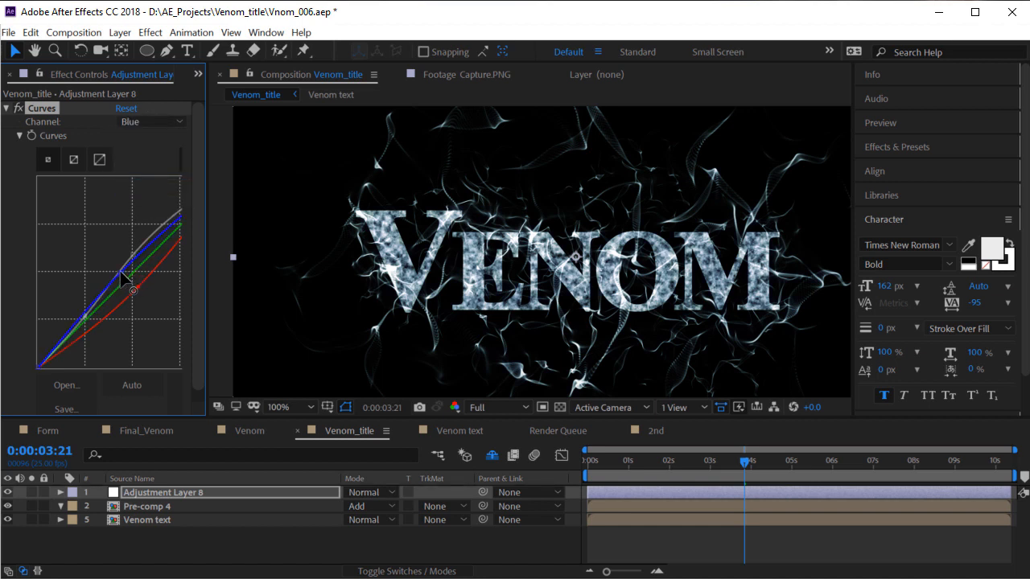
pyautogui.click(151, 122)
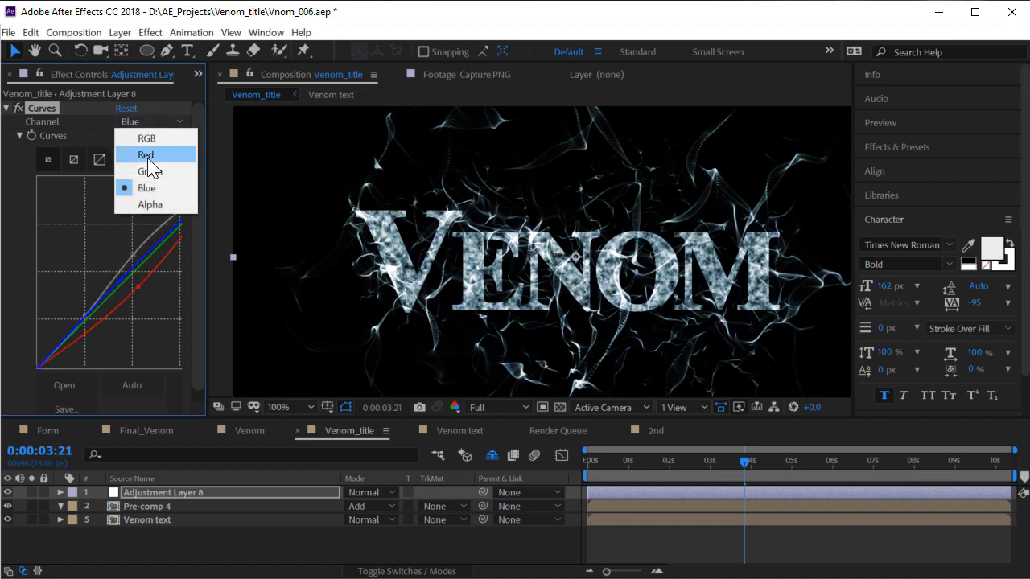
pyautogui.click(149, 172)
pyautogui.moveTo(135, 273); pyautogui.dragTo(128, 273)
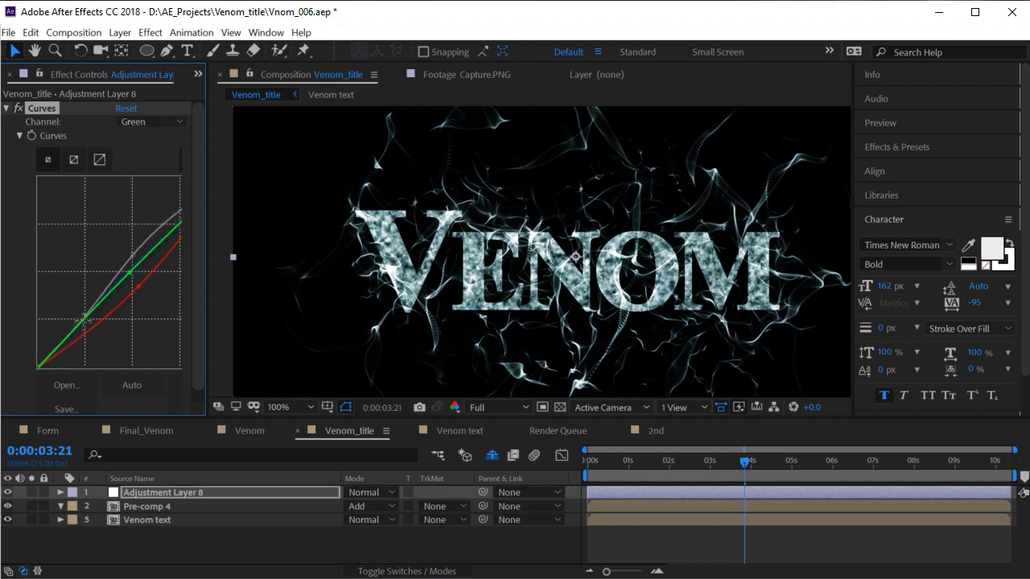
pyautogui.moveTo(83, 321)
pyautogui.mouseDown()
pyautogui.moveTo(70, 312)
pyautogui.moveTo(77, 336)
pyautogui.mouseUp()
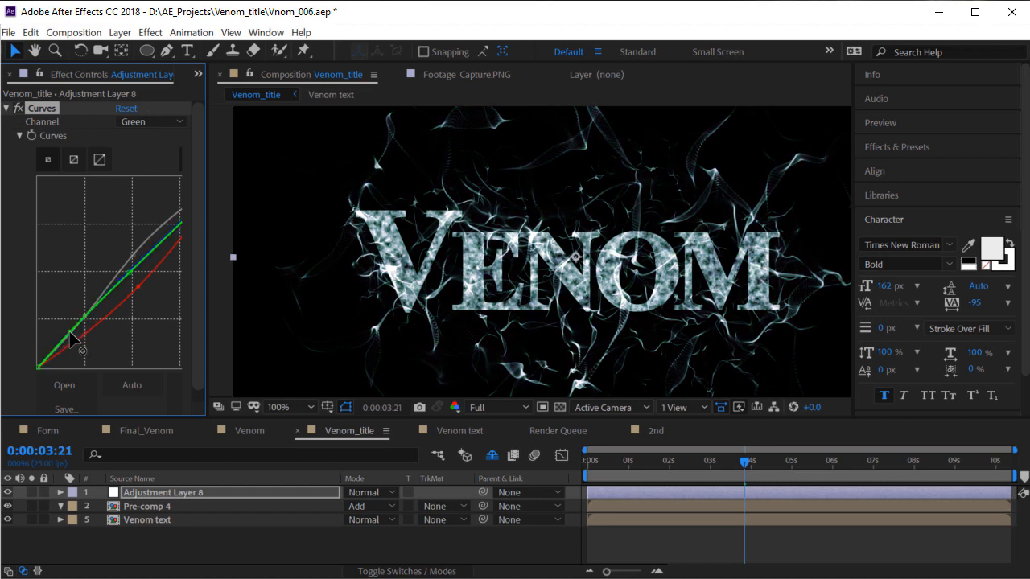
pyautogui.scroll(-1, 472, 230)
pyautogui.scroll(2, 464, 247)
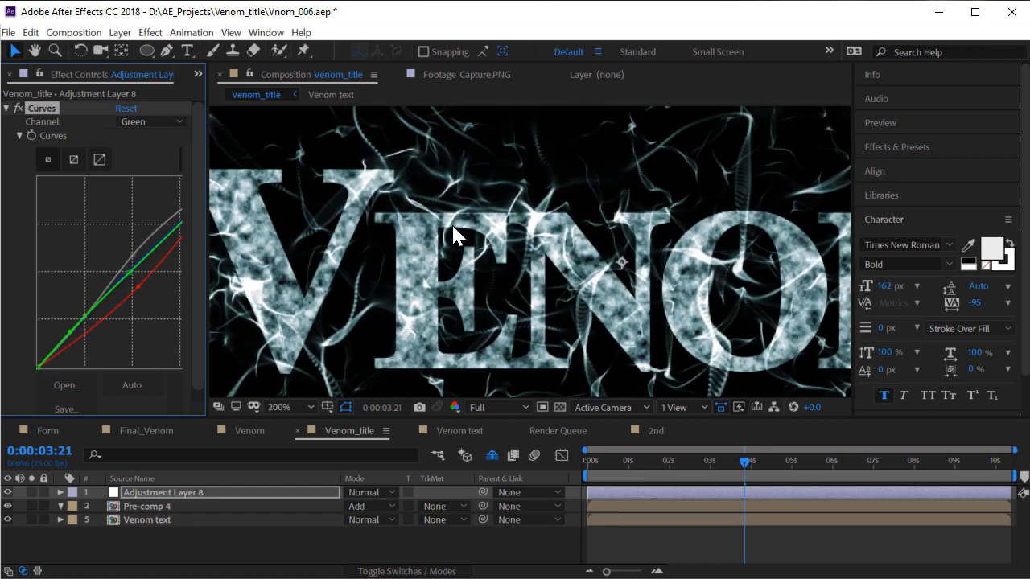
pyautogui.scroll(-1, 442, 230)
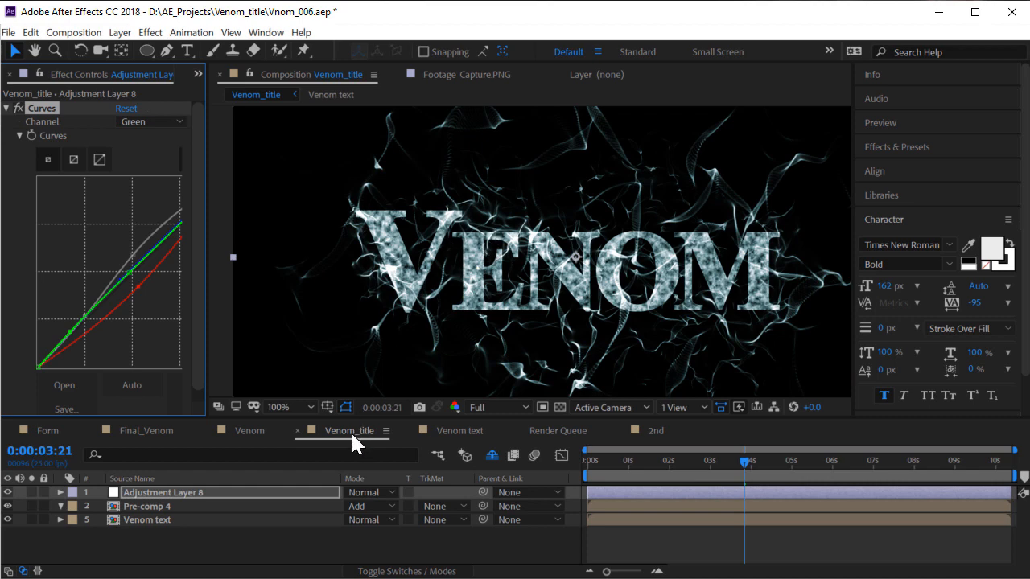
pyautogui.click(257, 536)
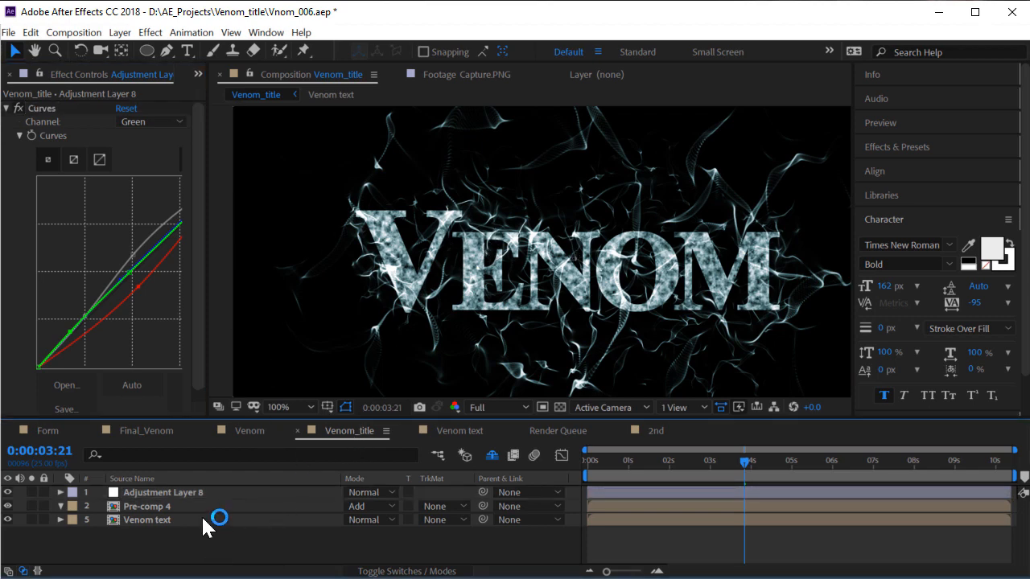
# Add a second adjustment layer with CC Radial Fast Blur and raise its Amount
pyautogui.click(120, 32)
pyautogui.moveTo(136, 47)
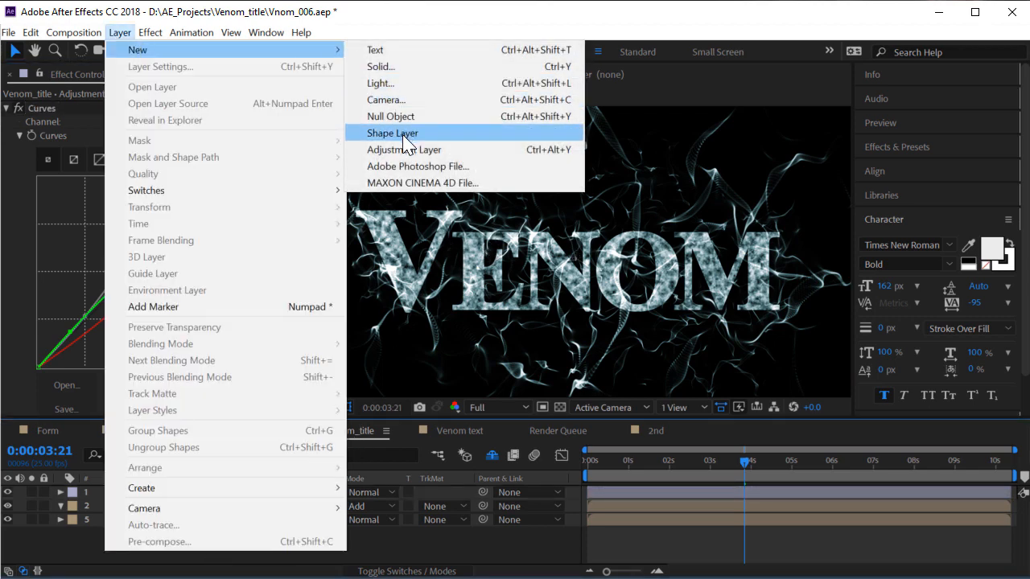
pyautogui.click(404, 150)
pyautogui.click(150, 32)
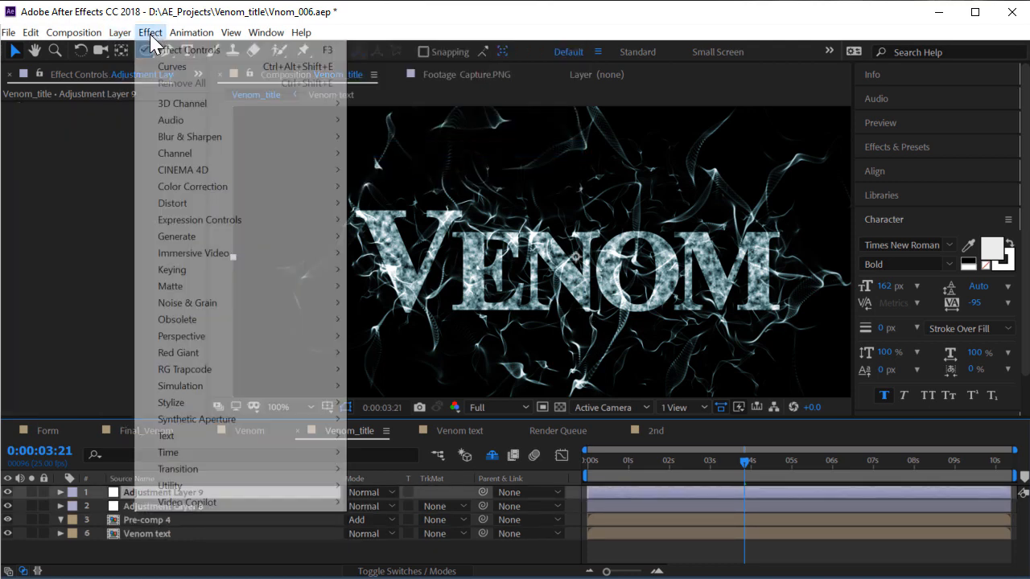
pyautogui.moveTo(223, 137)
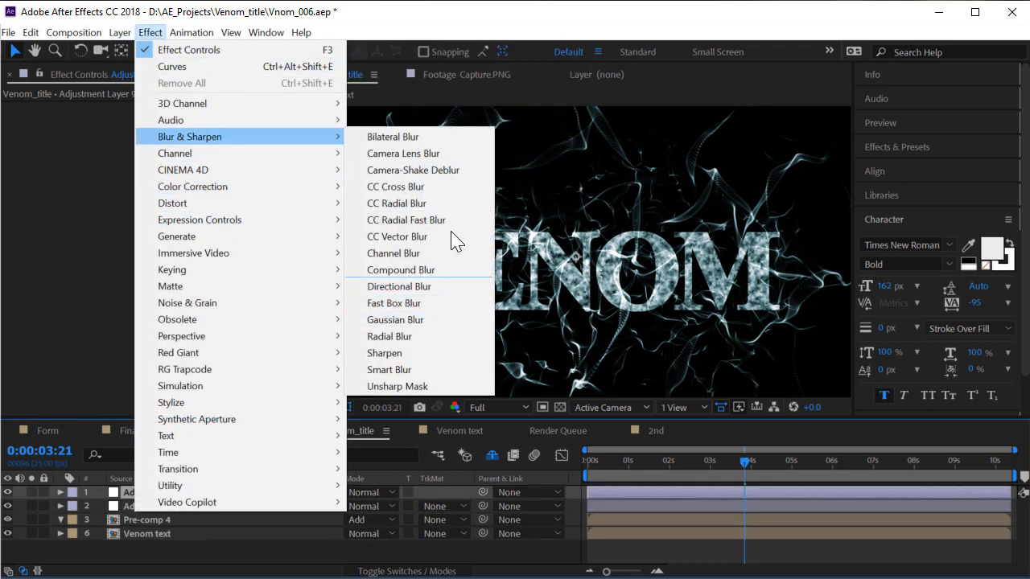
pyautogui.click(397, 222)
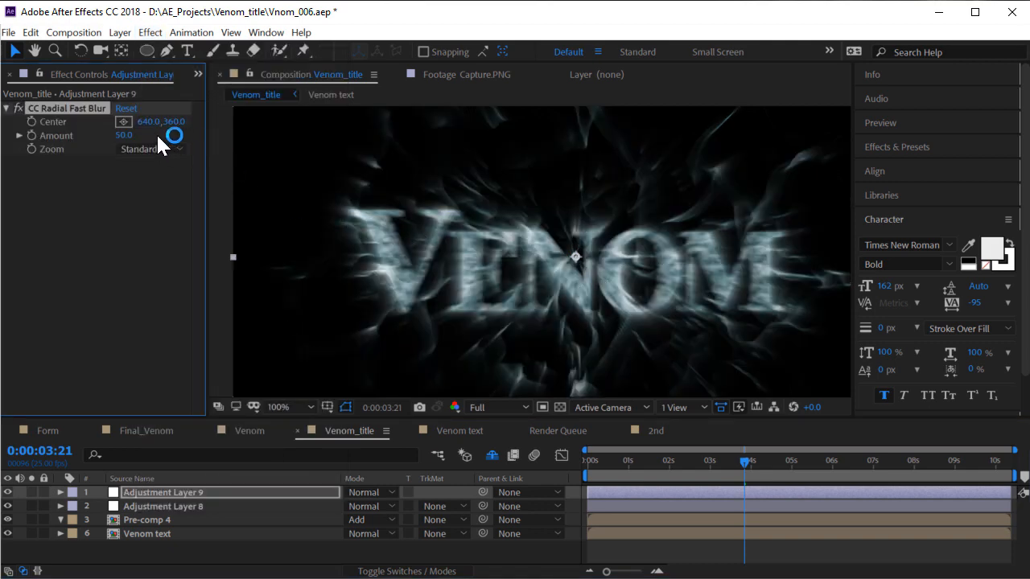
pyautogui.moveTo(125, 129); pyautogui.dragTo(132, 129)
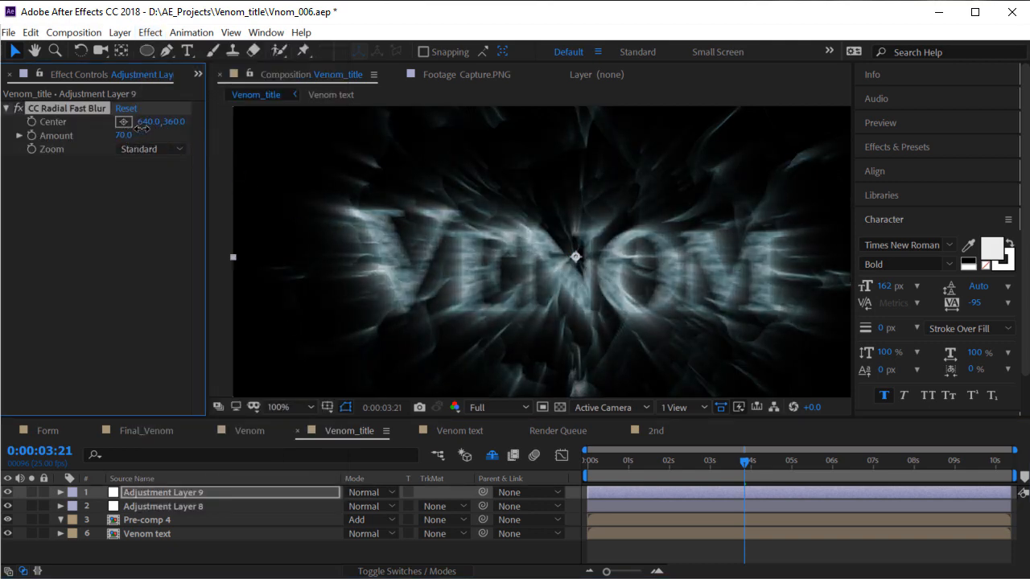
# Set the blur layer to Add mode with Amount 80 and Opacity 20%
pyautogui.click(384, 491)
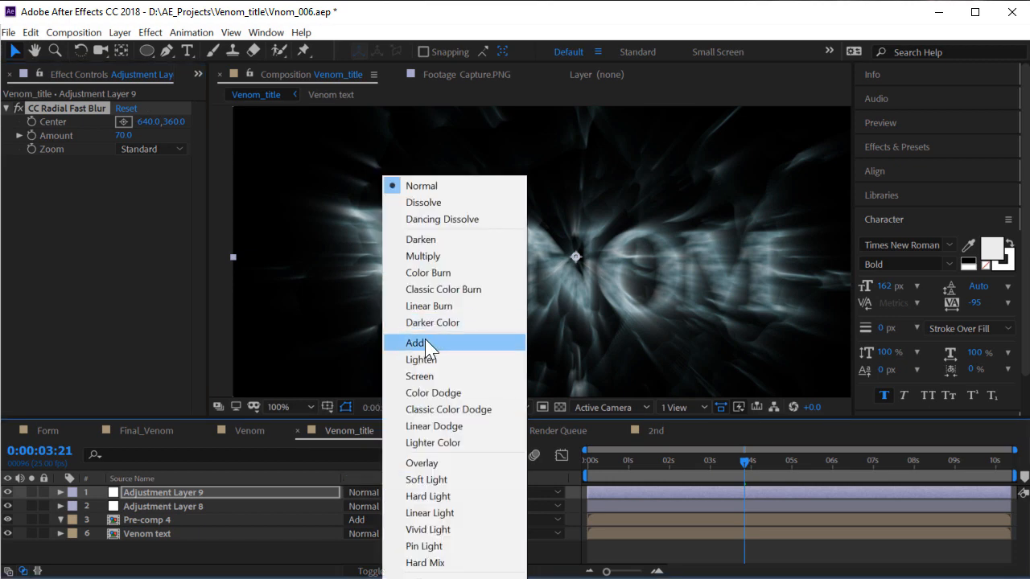
pyautogui.click(388, 341)
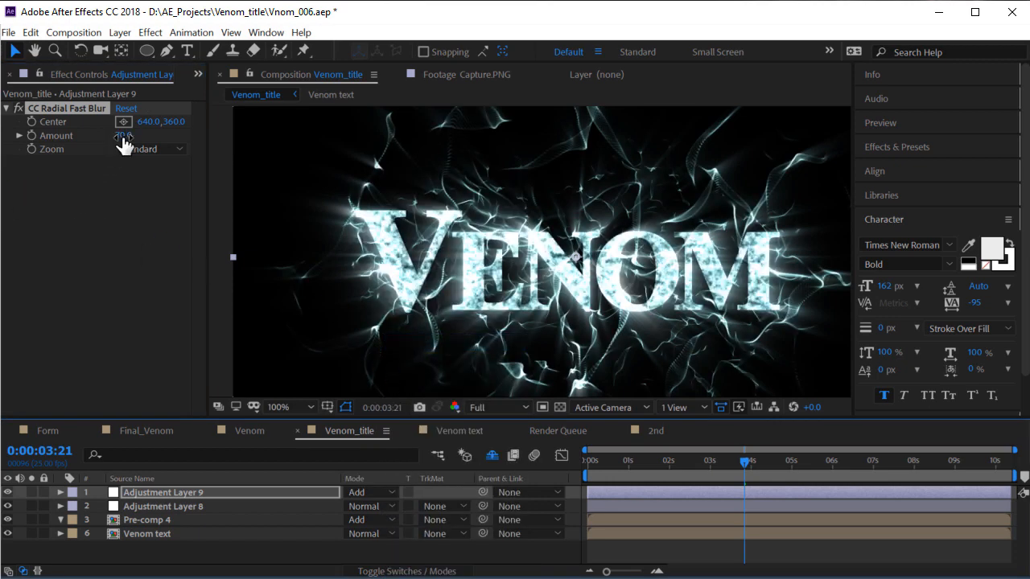
pyautogui.moveTo(124, 142); pyautogui.dragTo(132, 140)
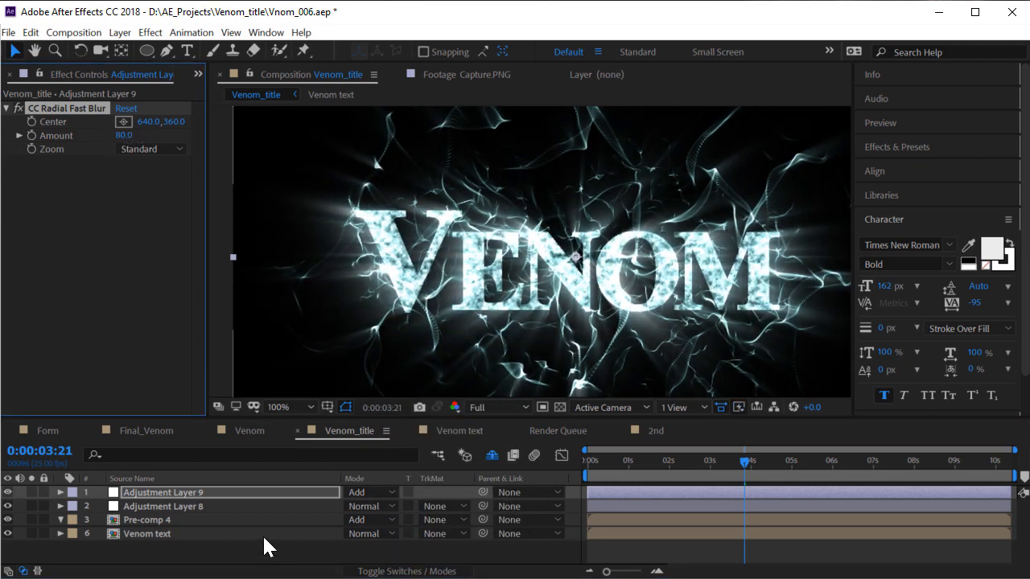
pyautogui.press('t')
pyautogui.click(354, 507)
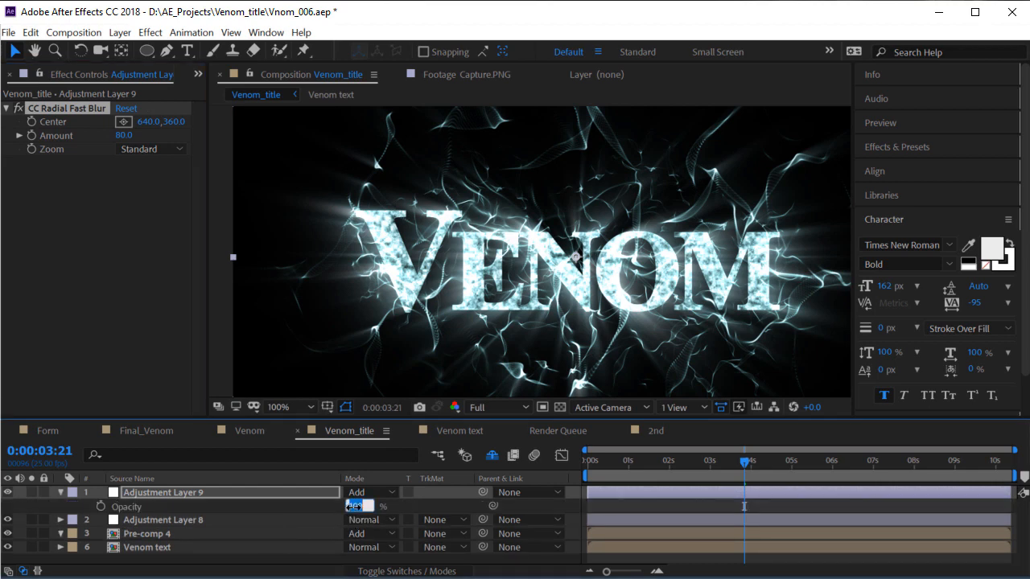
pyautogui.write('20')
pyautogui.press('Return')
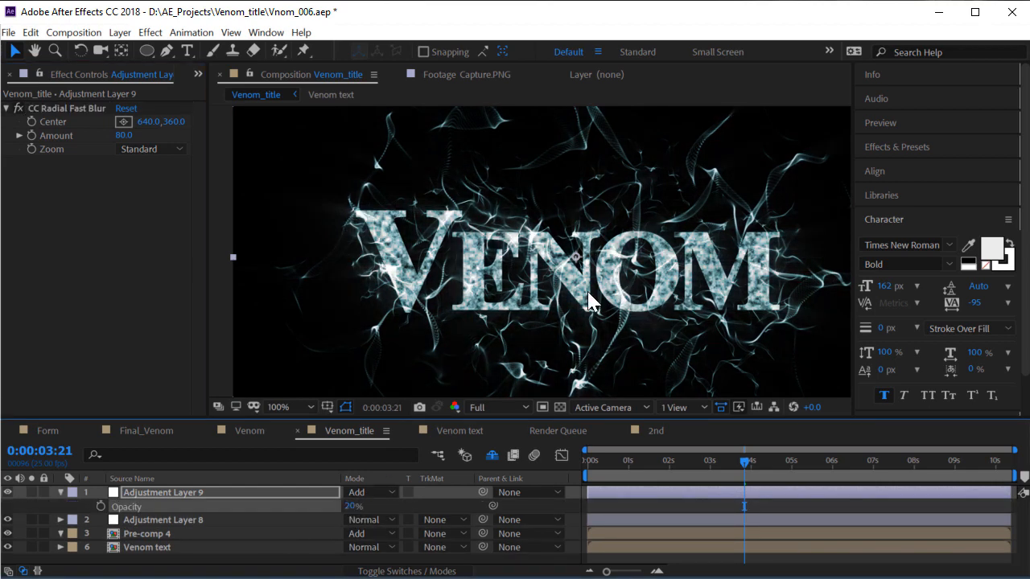
pyautogui.scroll(1, 591, 289)
pyautogui.moveTo(462, 254); pyautogui.dragTo(574, 280)
pyautogui.scroll(-1, 568, 250)
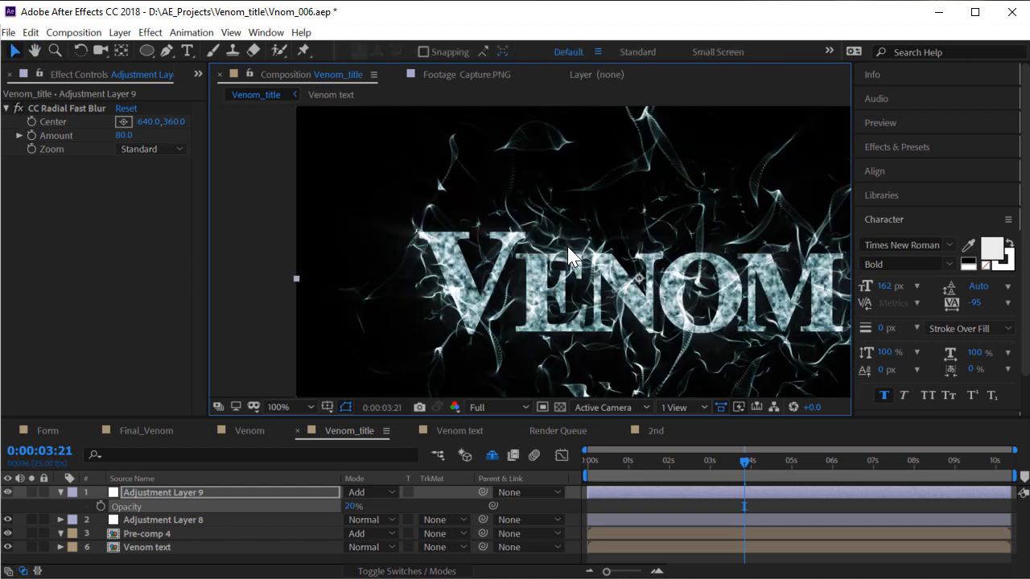
pyautogui.scroll(-1, 644, 308)
pyautogui.scroll(1, 617, 292)
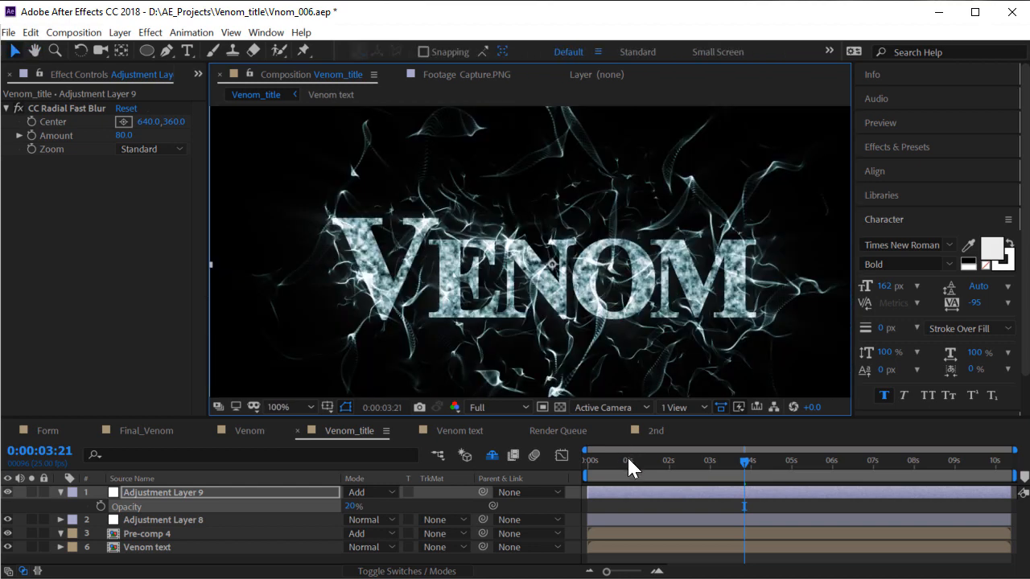
pyautogui.press('Home')
pyautogui.press('space')
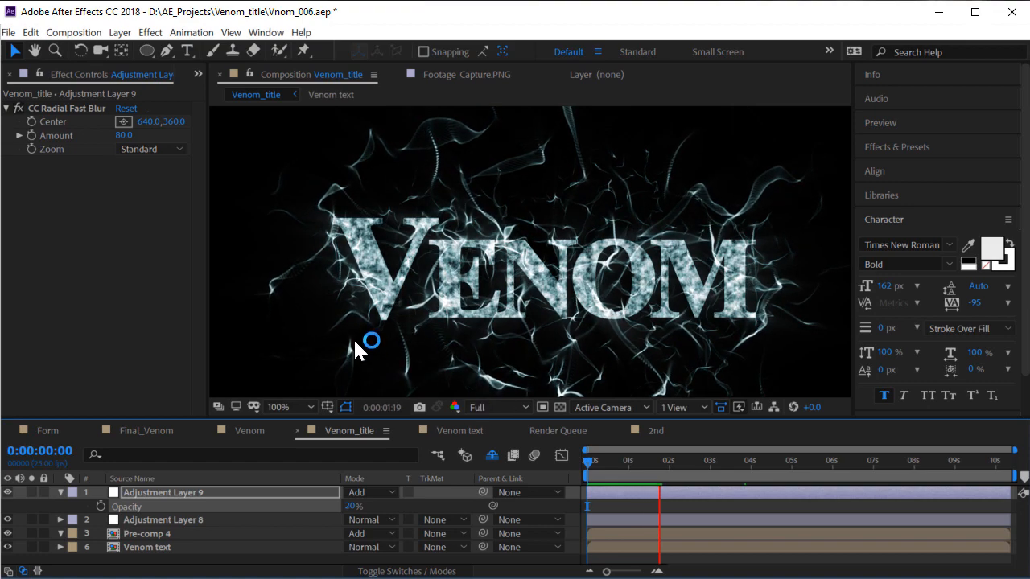
pyautogui.moveTo(618, 466); pyautogui.dragTo(686, 488)
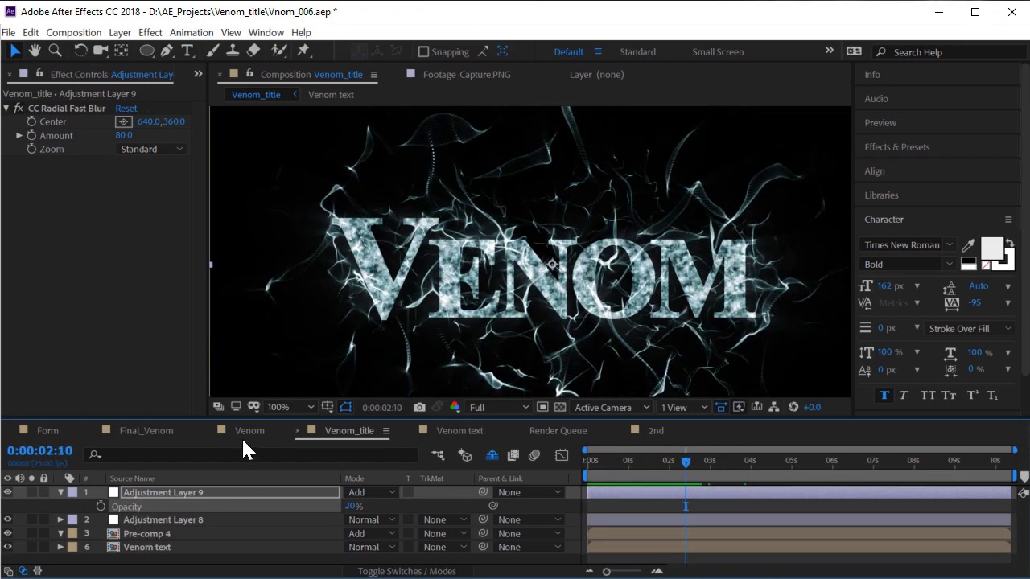
pyautogui.moveTo(636, 481); pyautogui.dragTo(666, 489)
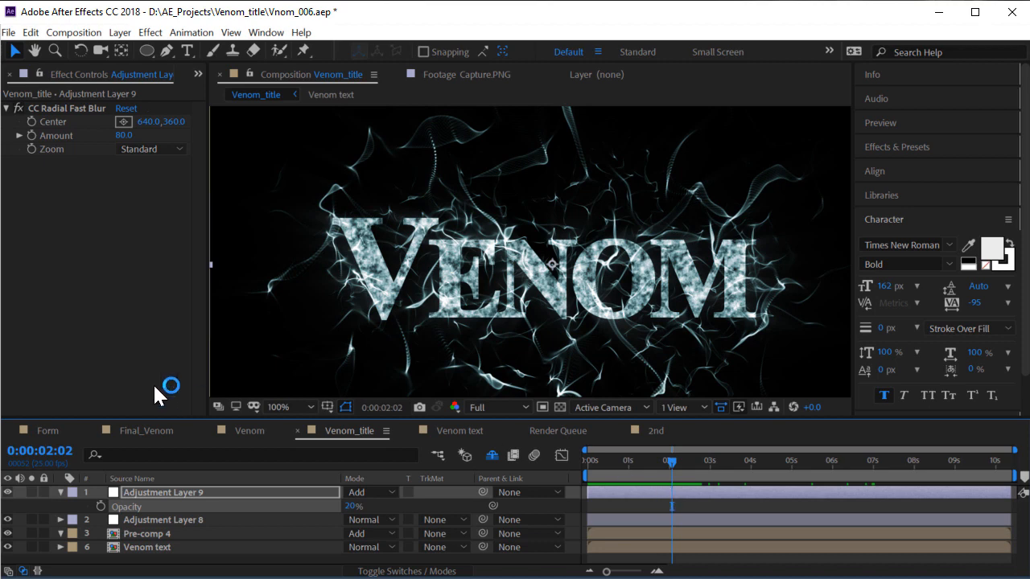
pyautogui.click(155, 431)
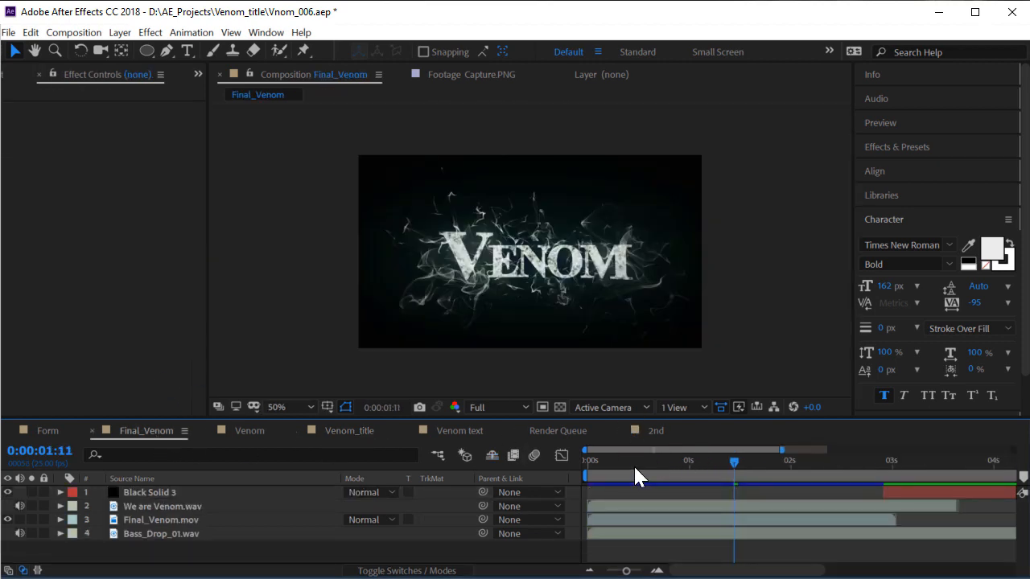
pyautogui.click(591, 466)
pyautogui.press('space')
pyautogui.press('space')
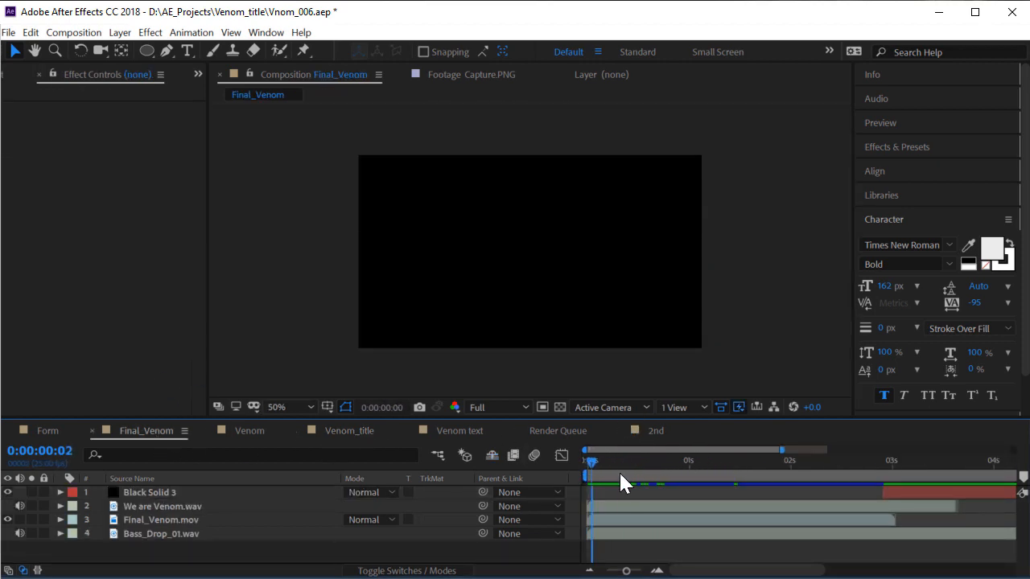
pyautogui.click(623, 474)
pyautogui.click(333, 431)
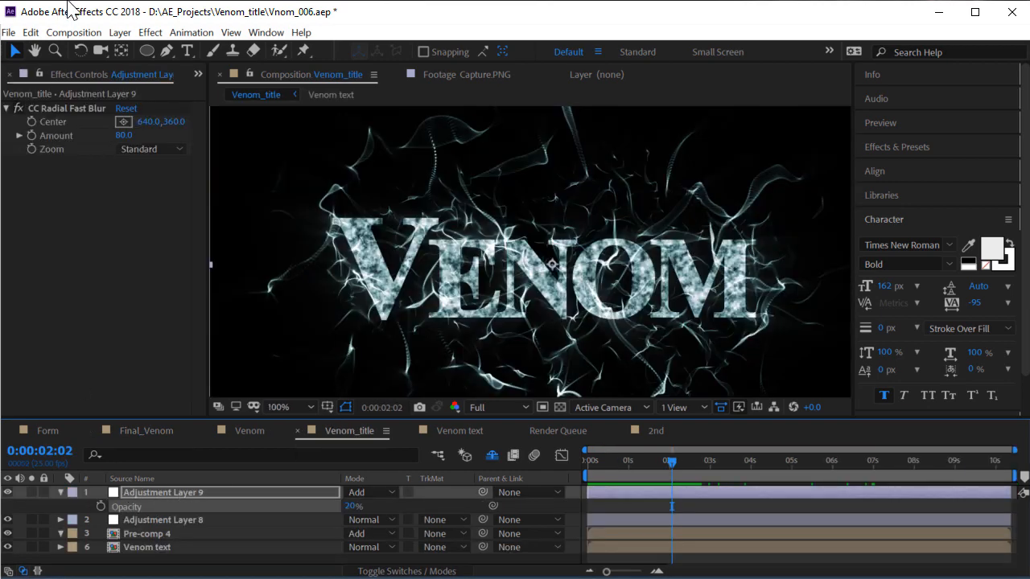
# Add a new adjustment layer and rename it 'transition'
pyautogui.click(112, 33)
pyautogui.moveTo(133, 49)
pyautogui.click(463, 148)
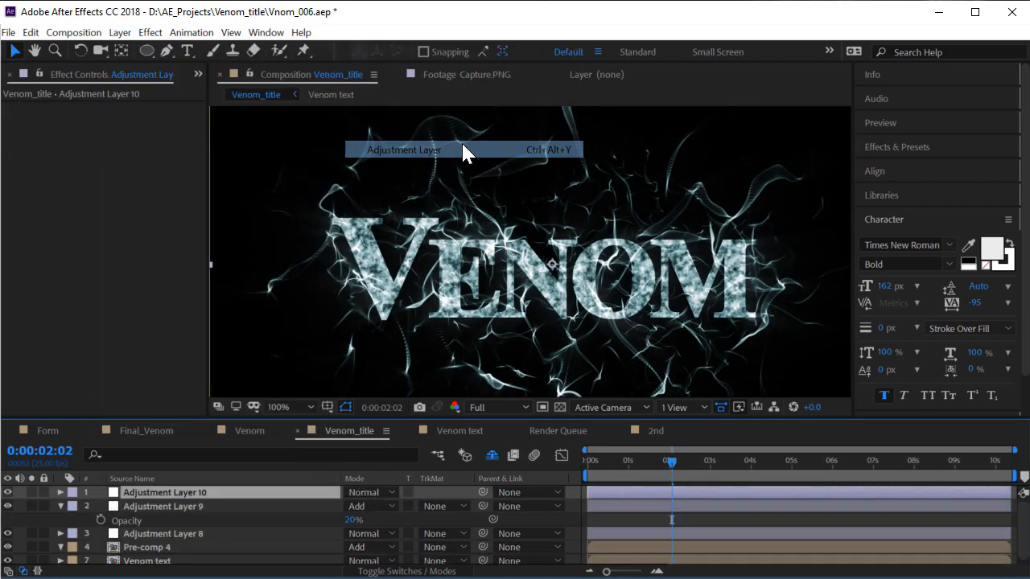
pyautogui.press('Return')
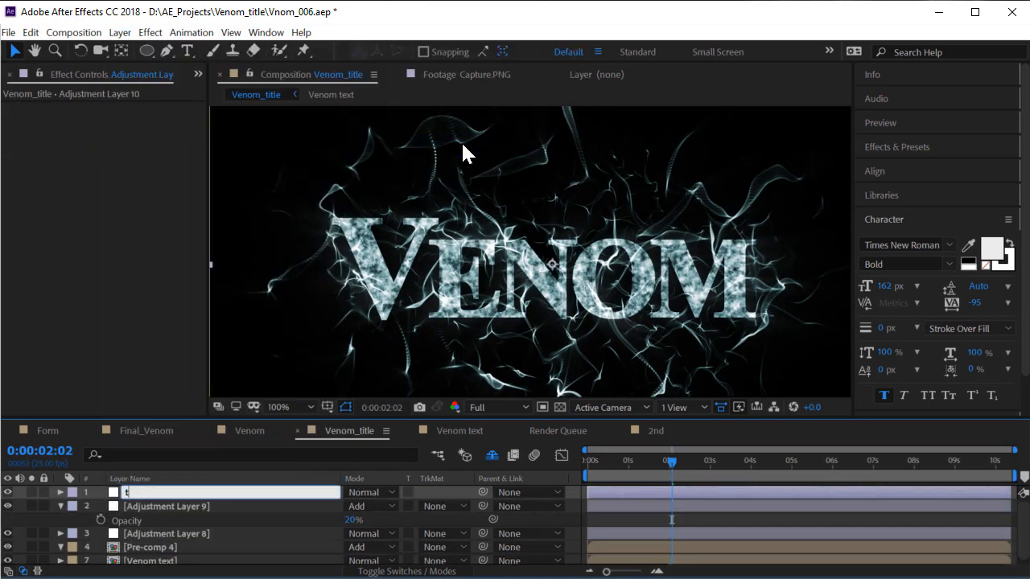
pyautogui.write('transition')
pyautogui.press('Return')
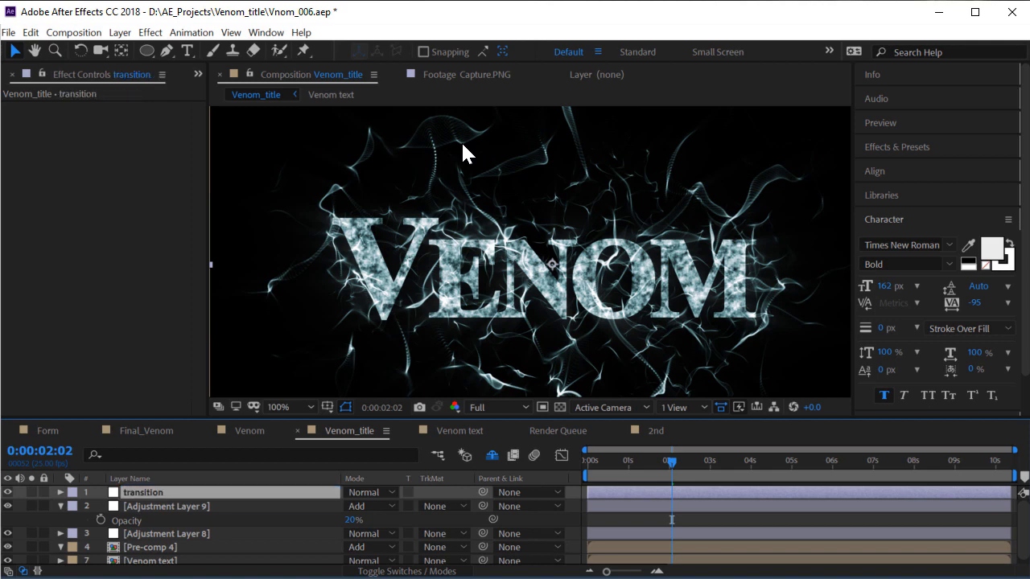
# View the composition at 100% and bring up the Distort effects
pyautogui.scroll(-2, 441, 248)
pyautogui.press('.')
pyautogui.click(151, 33)
pyautogui.moveTo(201, 202)
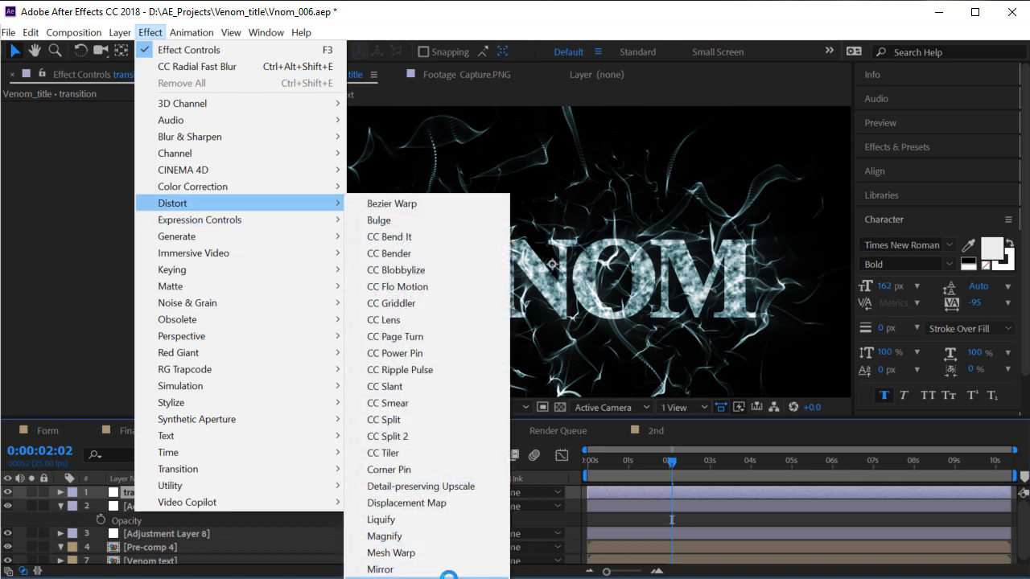
# Apply Optics Compensation with Reverse Lens Distortion and Field Of View around 121.8
pyautogui.click(447, 344)
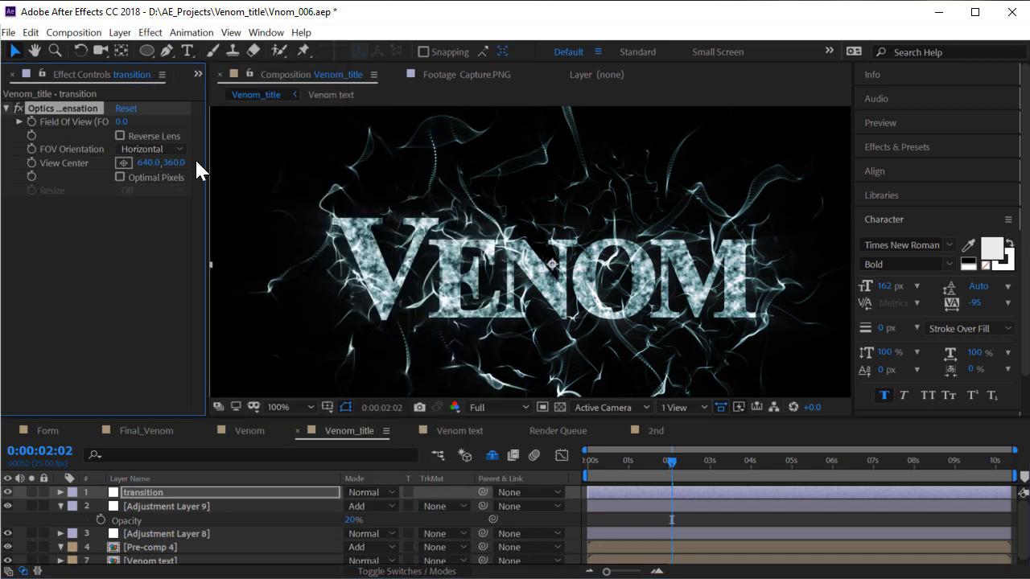
pyautogui.moveTo(207, 179); pyautogui.dragTo(243, 179)
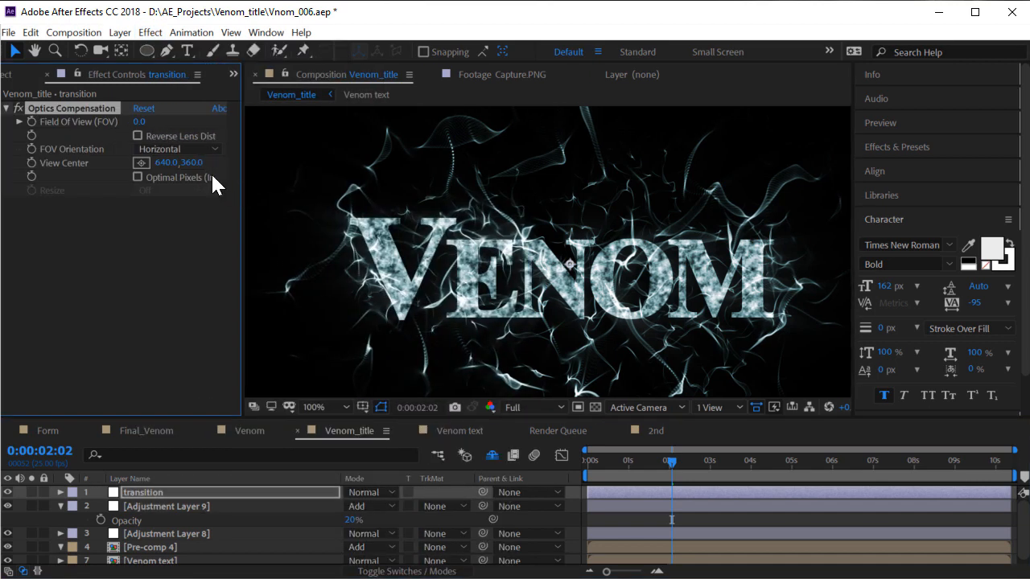
pyautogui.click(169, 137)
pyautogui.moveTo(139, 122); pyautogui.dragTo(419, 132)
pyautogui.moveTo(153, 127); pyautogui.dragTo(280, 129)
pyautogui.moveTo(571, 271); pyautogui.dragTo(627, 305)
pyautogui.hotkey('ctrl', 'z')
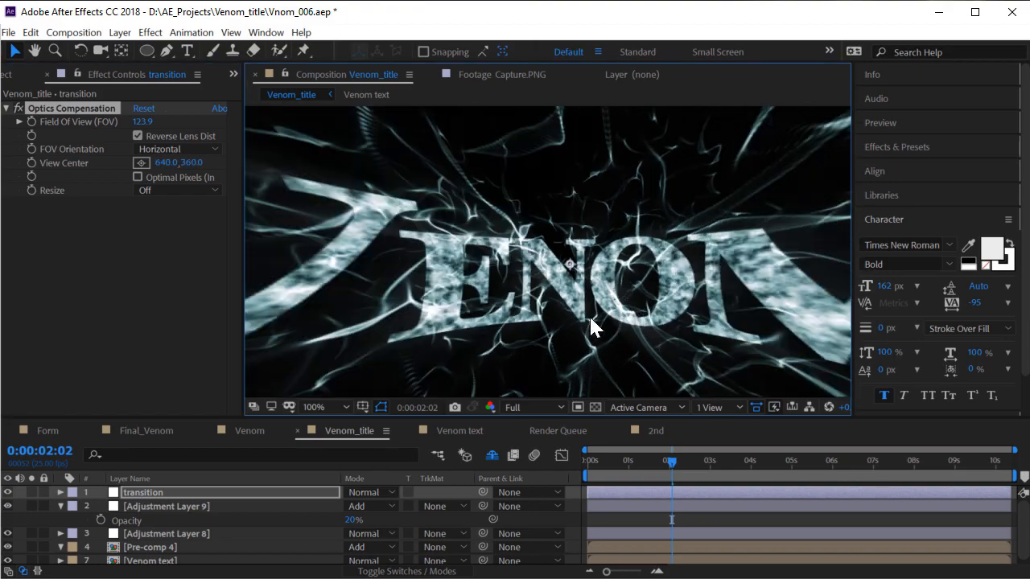
pyautogui.moveTo(143, 126)
pyautogui.mouseDown()
pyautogui.moveTo(322, 135)
pyautogui.moveTo(141, 139)
pyautogui.mouseUp()
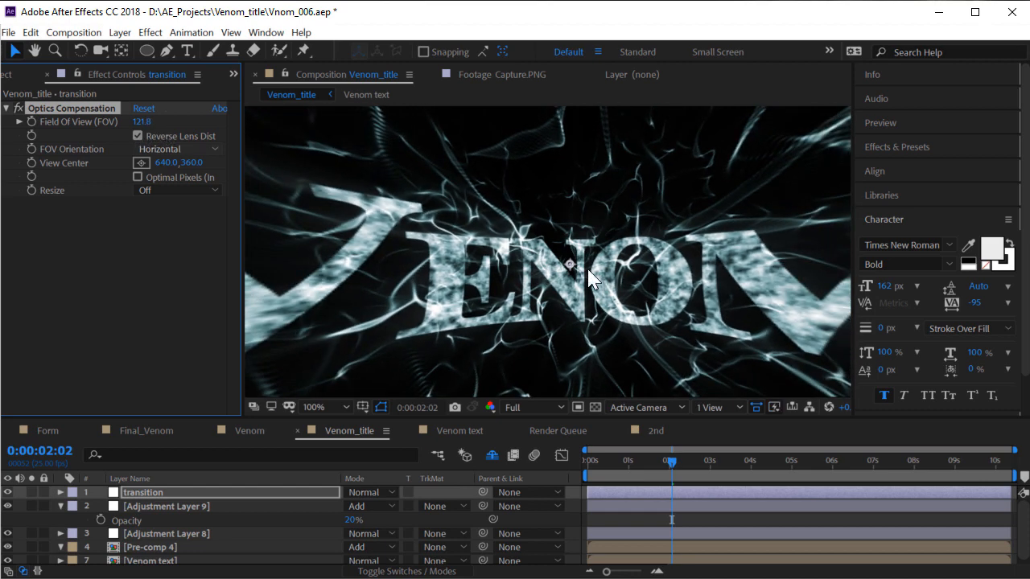
# Keyframe Field Of View at 0s and set it to 0 about 3 seconds later
pyautogui.scroll(-1, 597, 272)
pyautogui.moveTo(614, 464); pyautogui.dragTo(460, 465)
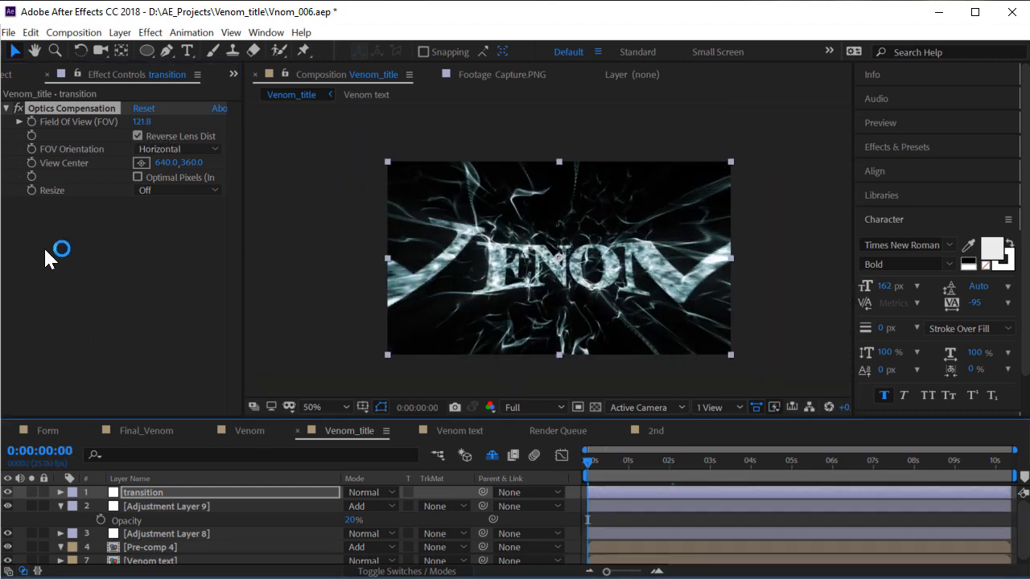
pyautogui.click(31, 122)
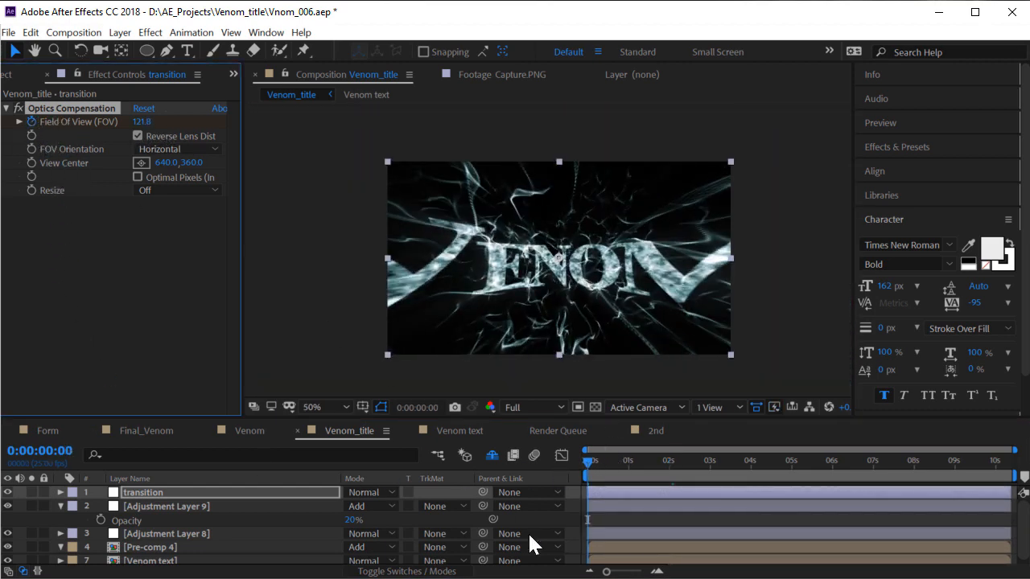
pyautogui.moveTo(684, 467); pyautogui.dragTo(708, 482)
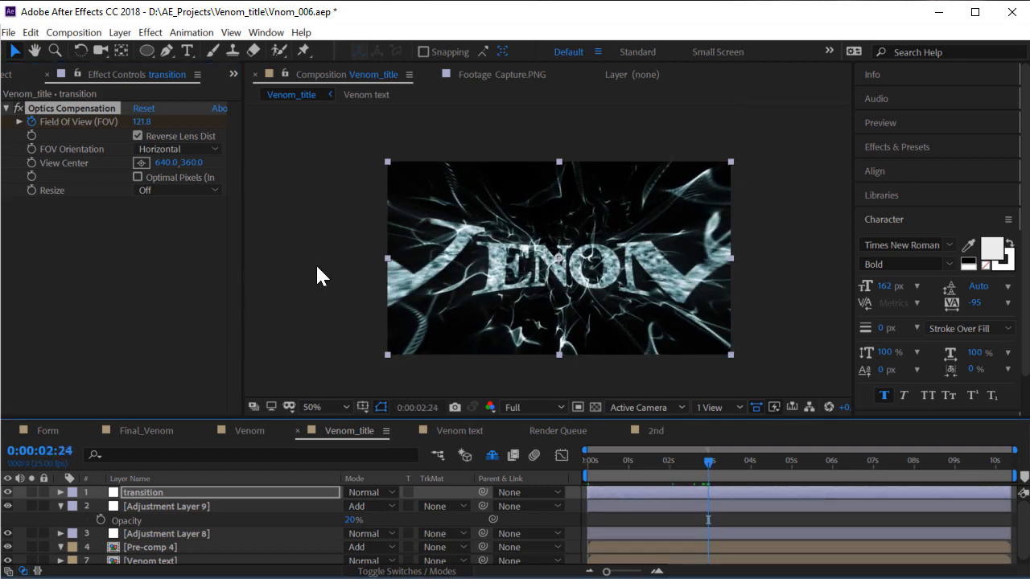
pyautogui.click(134, 121)
pyautogui.write('0')
pyautogui.press('Return')
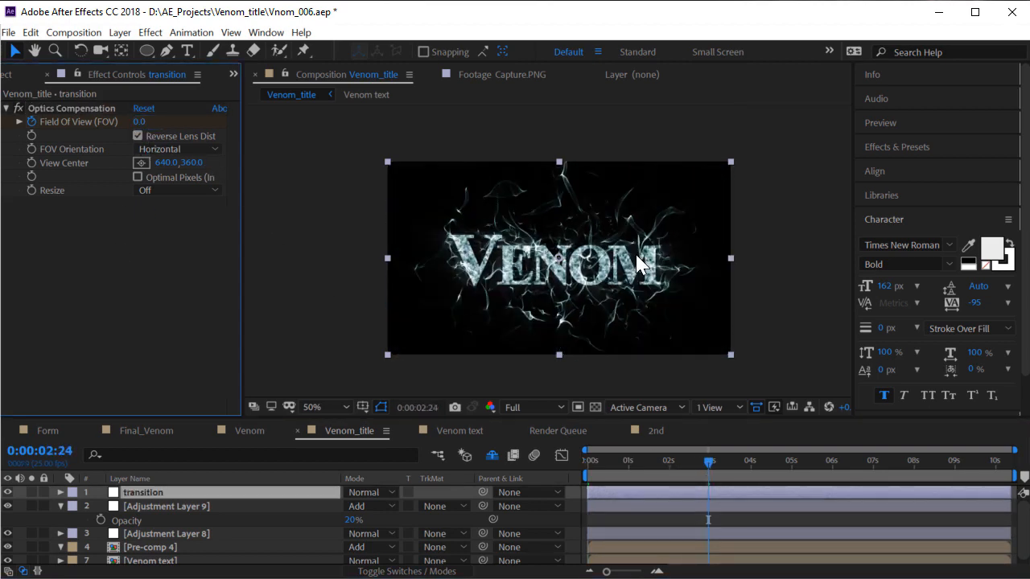
pyautogui.scroll(2, 636, 269)
pyautogui.press('space')
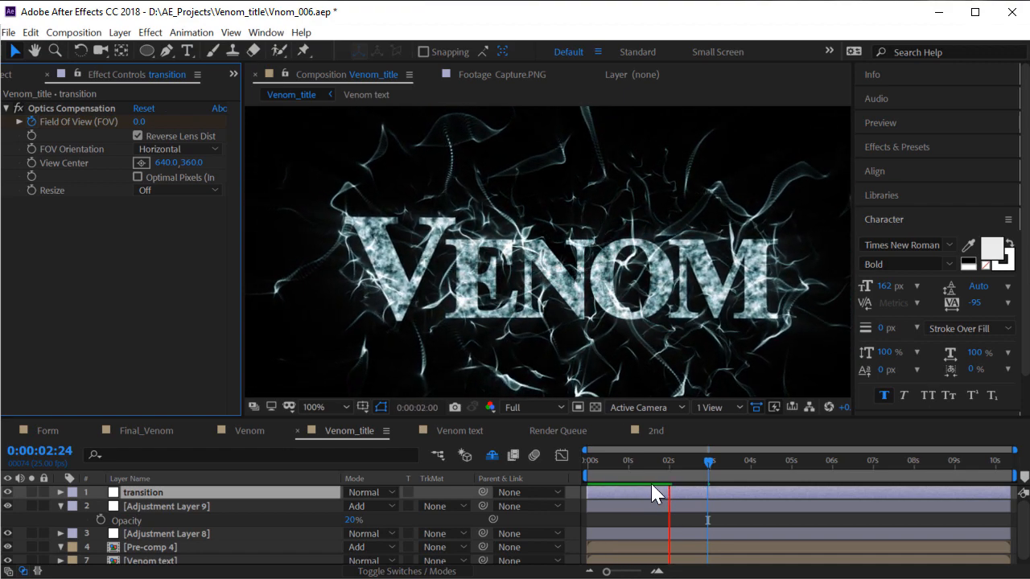
# Move the final Field Of View keyframe to 4 seconds and preview the transition
pyautogui.moveTo(708, 463); pyautogui.dragTo(460, 462)
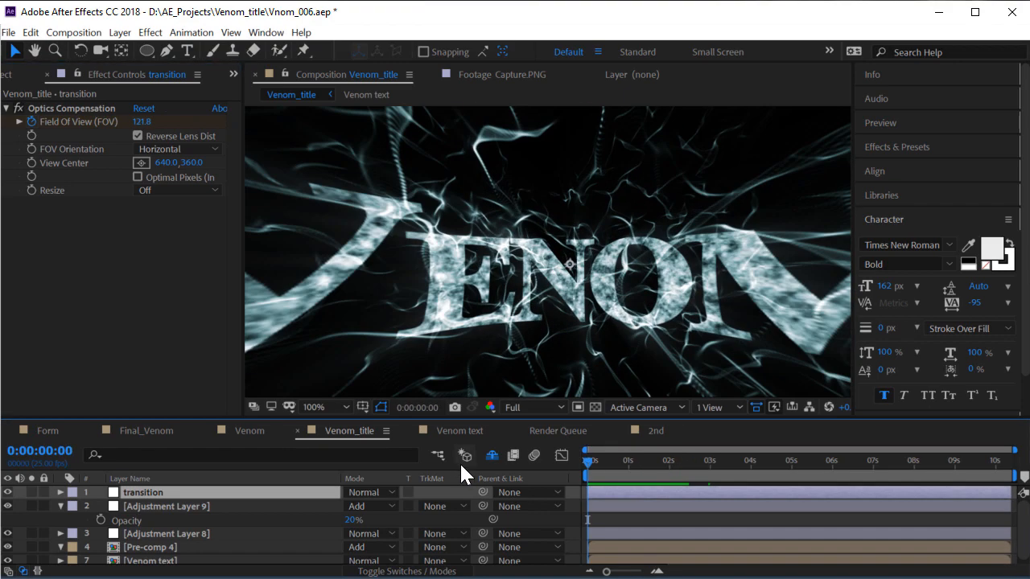
pyautogui.press('space')
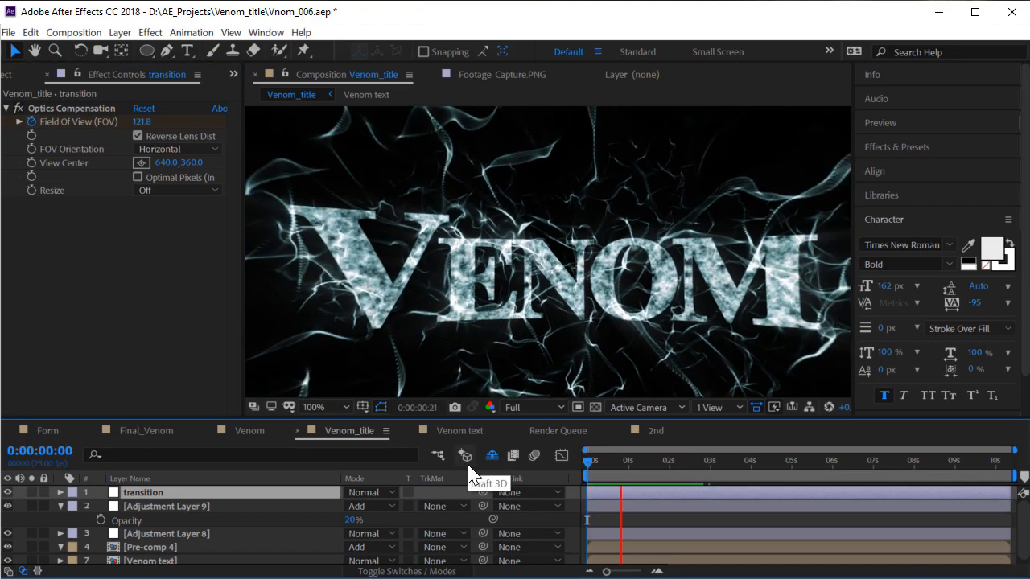
pyautogui.moveTo(679, 475); pyautogui.dragTo(704, 478)
pyautogui.press('u')
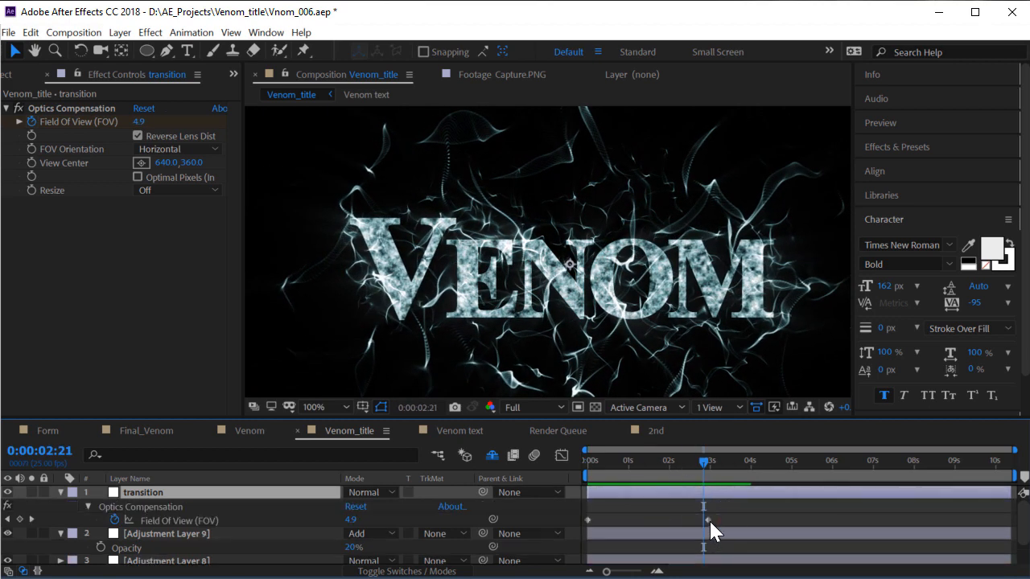
pyautogui.moveTo(709, 520); pyautogui.dragTo(751, 521)
pyautogui.press('space')
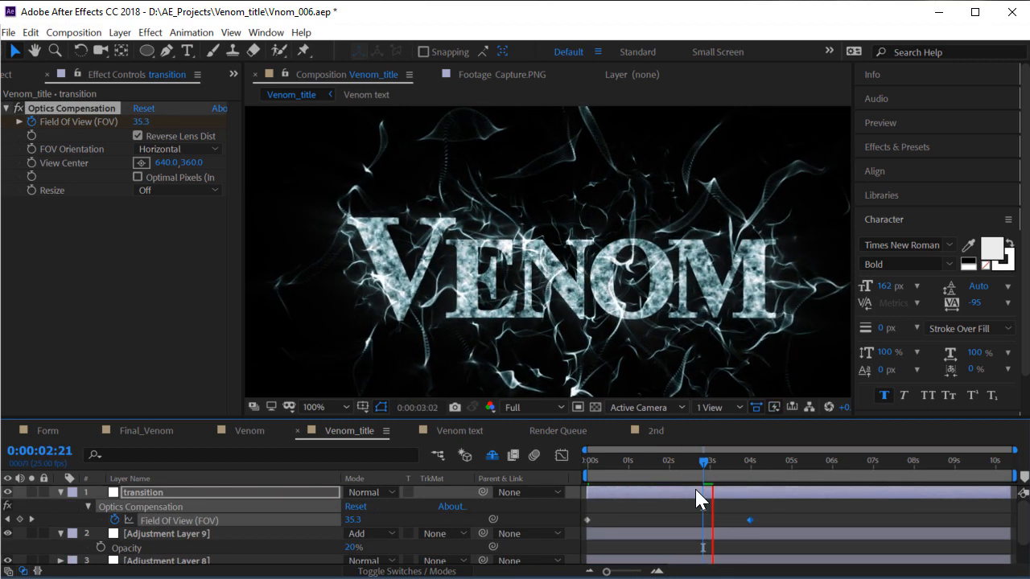
pyautogui.moveTo(692, 475); pyautogui.dragTo(425, 457)
pyautogui.press('space')
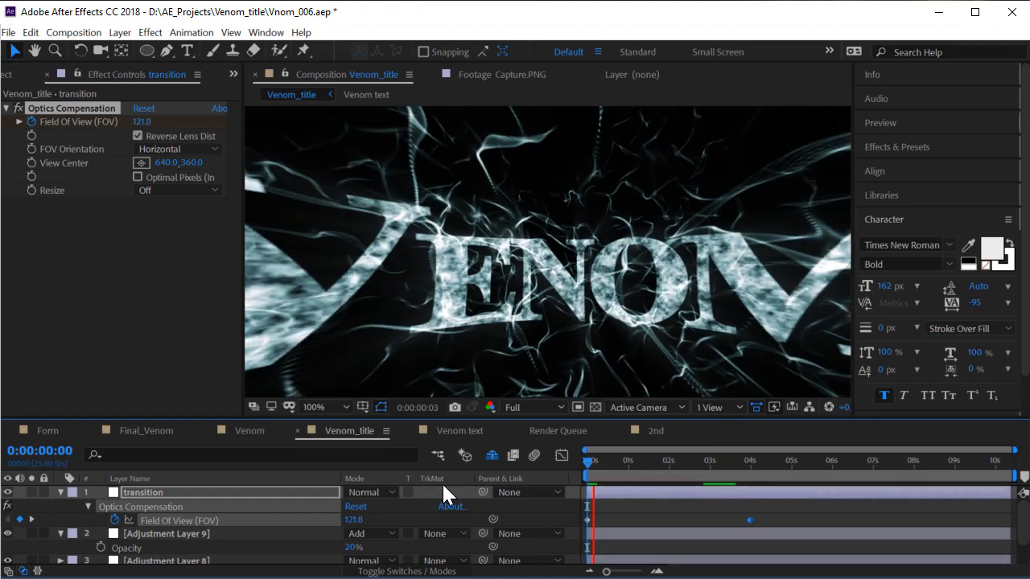
pyautogui.moveTo(605, 470); pyautogui.dragTo(195, 92)
pyautogui.press('space')
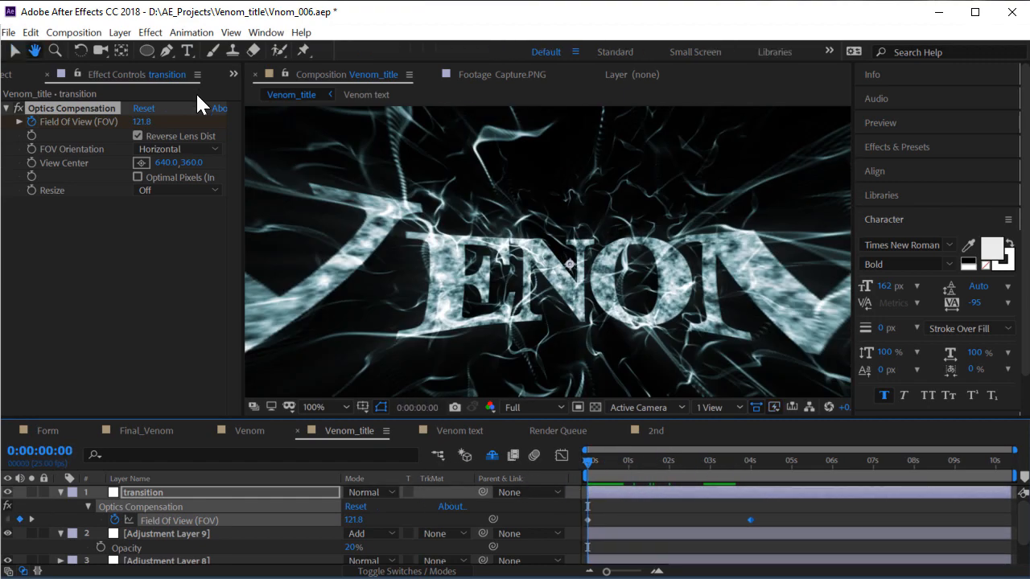
pyautogui.click(120, 32)
# Add a black solid whose Opacity fades from 100% to 0% over the first 2 seconds
pyautogui.moveTo(133, 48)
pyautogui.click(466, 68)
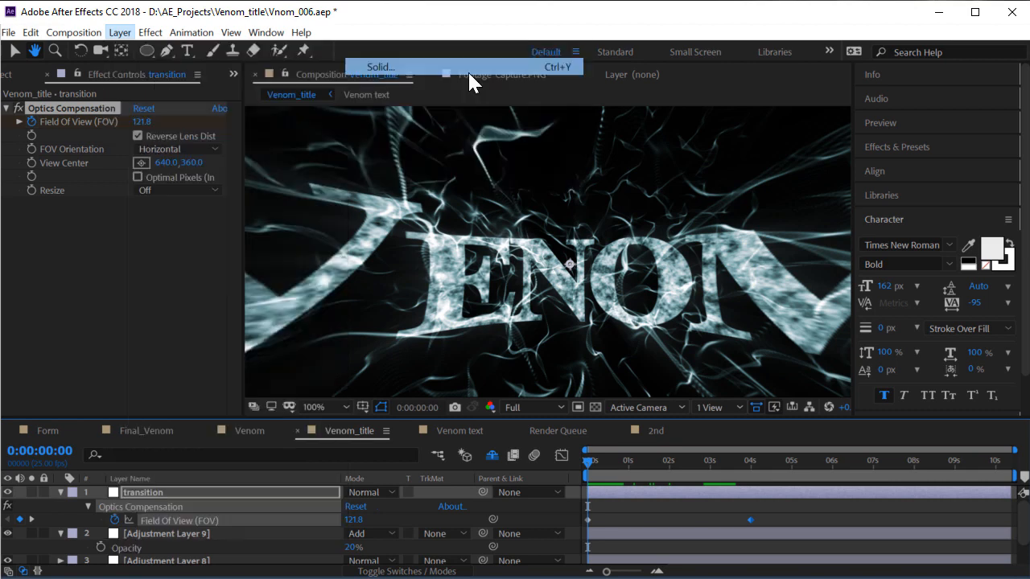
pyautogui.click(644, 496)
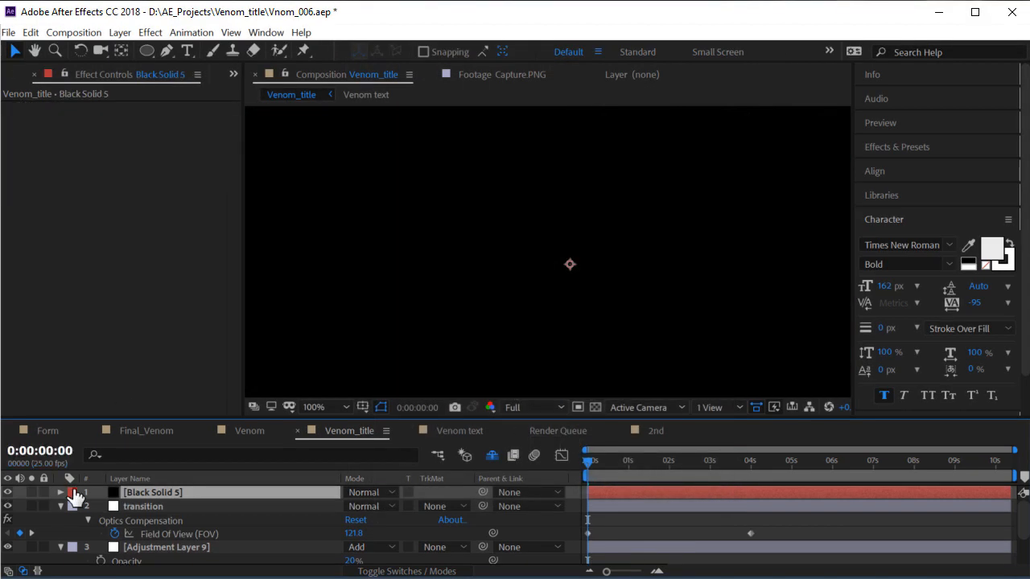
pyautogui.press('t')
pyautogui.click(101, 506)
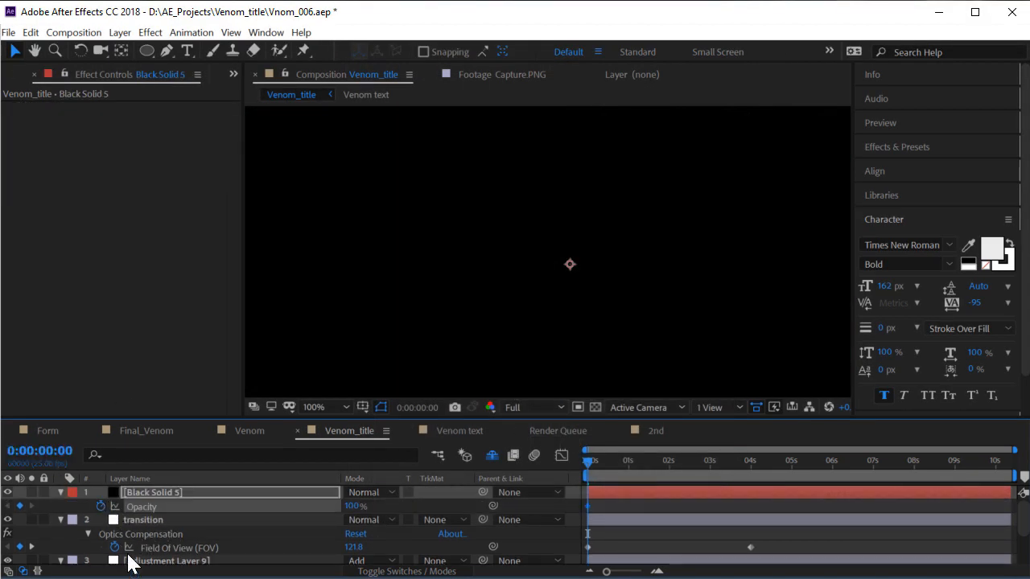
pyautogui.moveTo(614, 454); pyautogui.dragTo(653, 473)
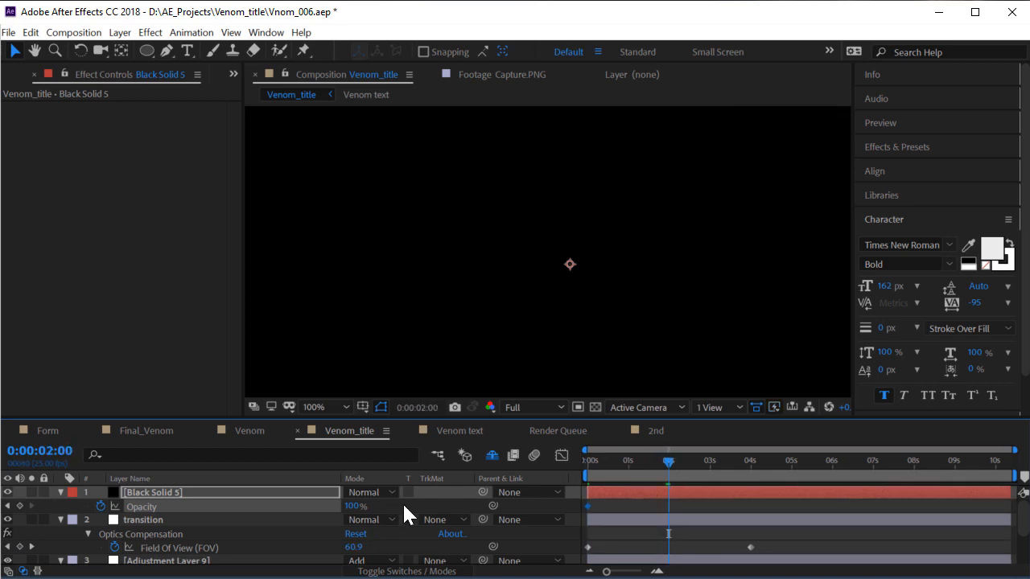
pyautogui.moveTo(348, 509); pyautogui.dragTo(15, 523)
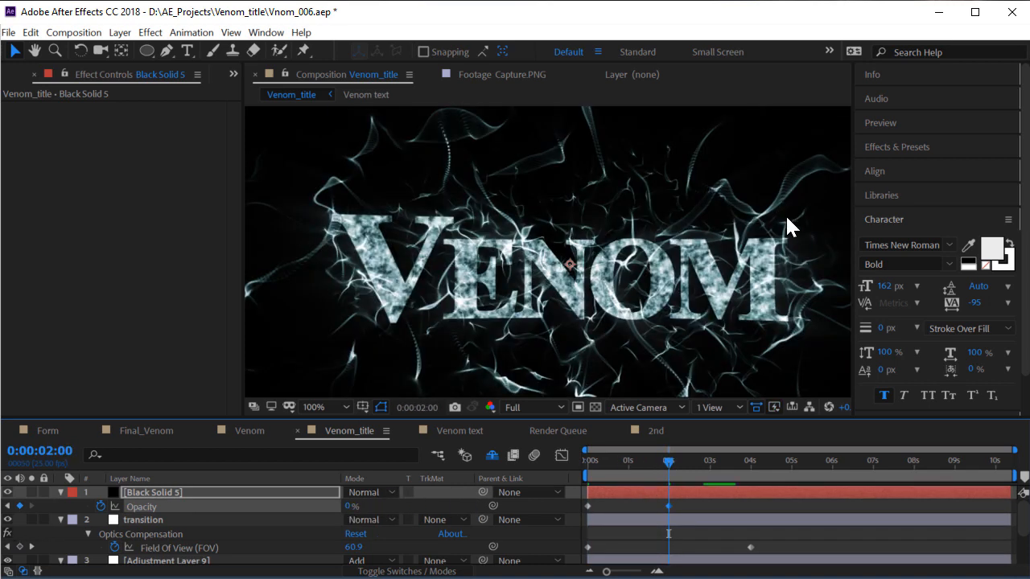
# Preview the fade-in, check Final_Venom, then return to Venom_title's transition layer
pyautogui.press('space')
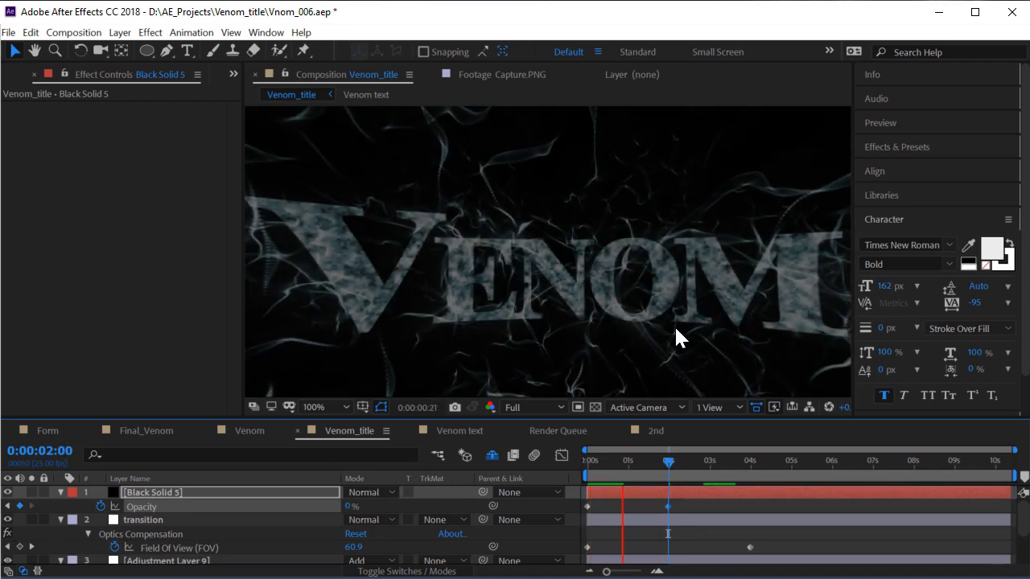
pyautogui.press(',')
pyautogui.press(',')
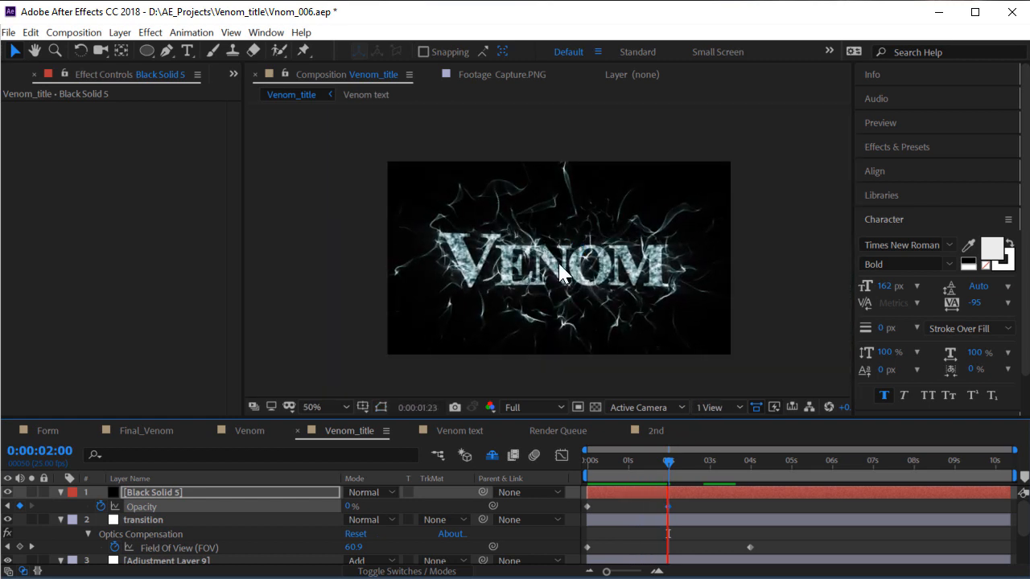
pyautogui.moveTo(633, 459); pyautogui.dragTo(182, 453)
pyautogui.press('space')
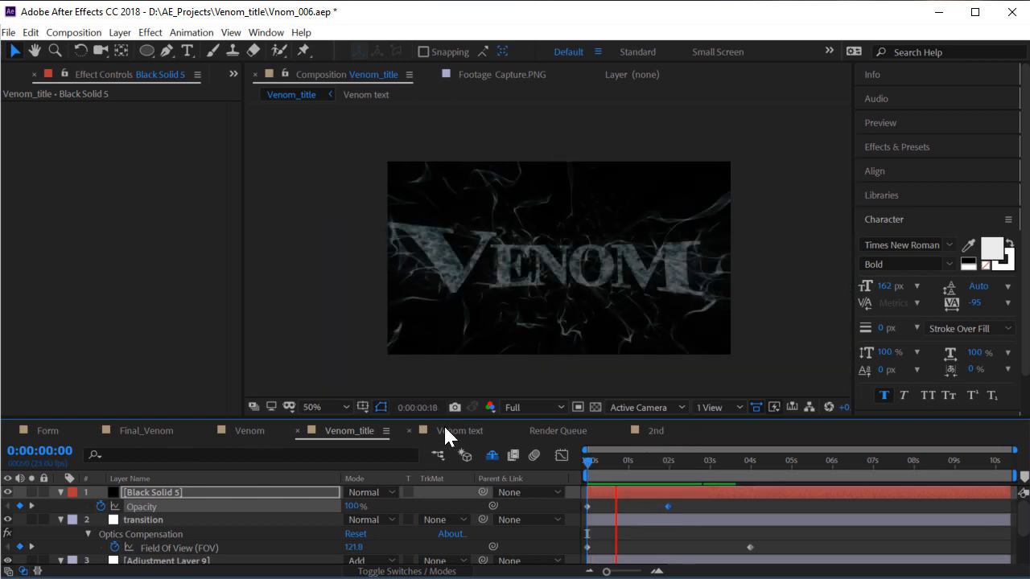
pyautogui.click(161, 430)
pyautogui.press('.')
pyautogui.press('.')
pyautogui.moveTo(646, 461); pyautogui.dragTo(730, 465)
pyautogui.click(353, 426)
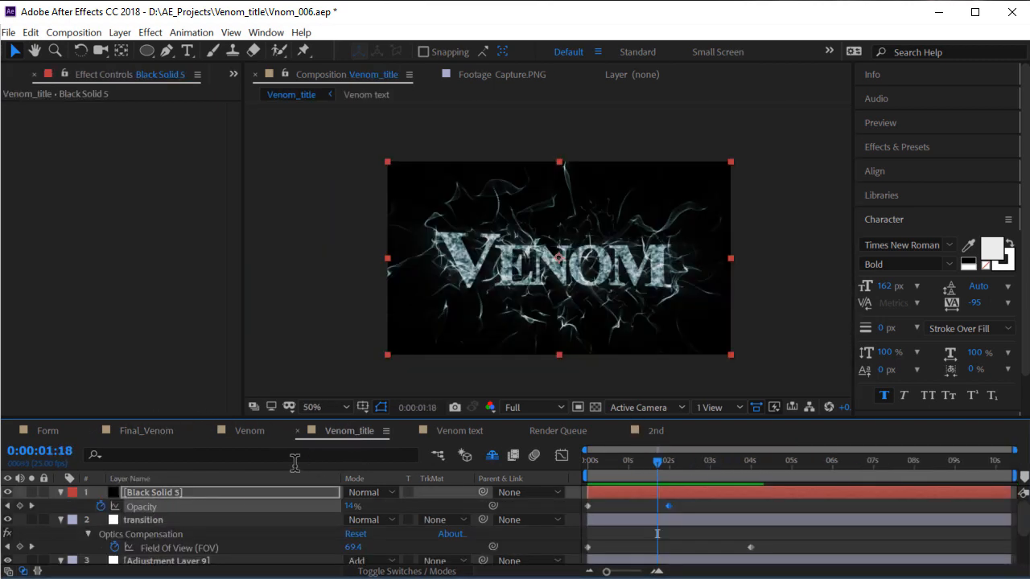
pyautogui.click(193, 515)
# Add Adjustment Layer 11 and move it just below the transition layer
pyautogui.scroll(-1, 185, 535)
pyautogui.click(165, 520)
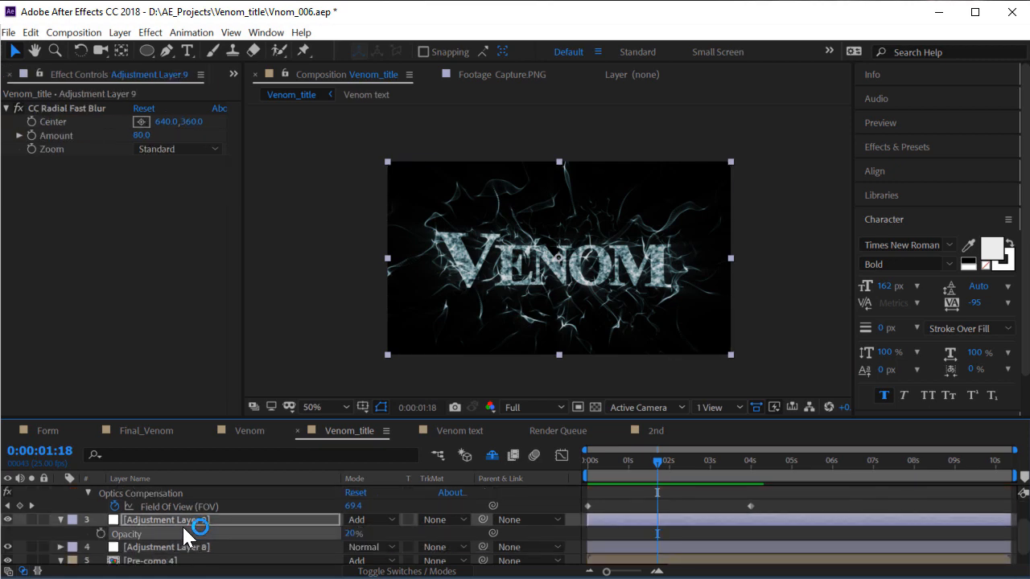
pyautogui.click(122, 32)
pyautogui.moveTo(137, 48)
pyautogui.click(390, 145)
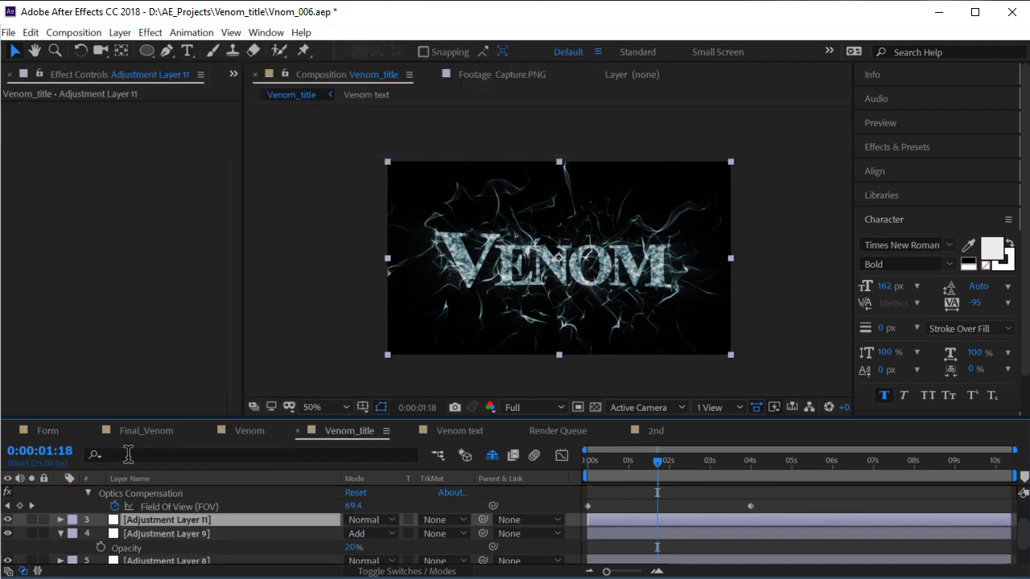
pyautogui.scroll(1, 156, 545)
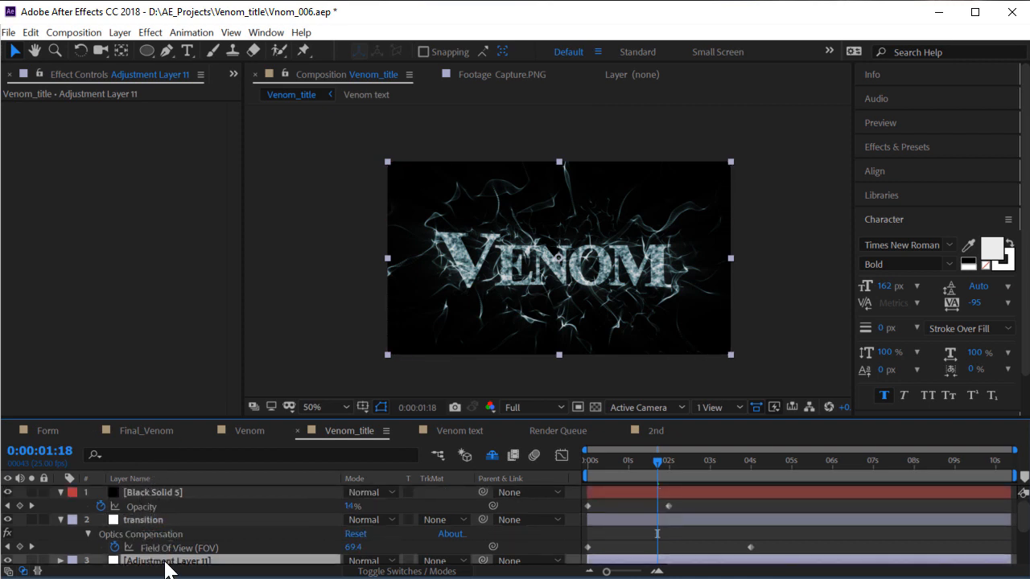
pyautogui.moveTo(165, 564); pyautogui.dragTo(211, 507)
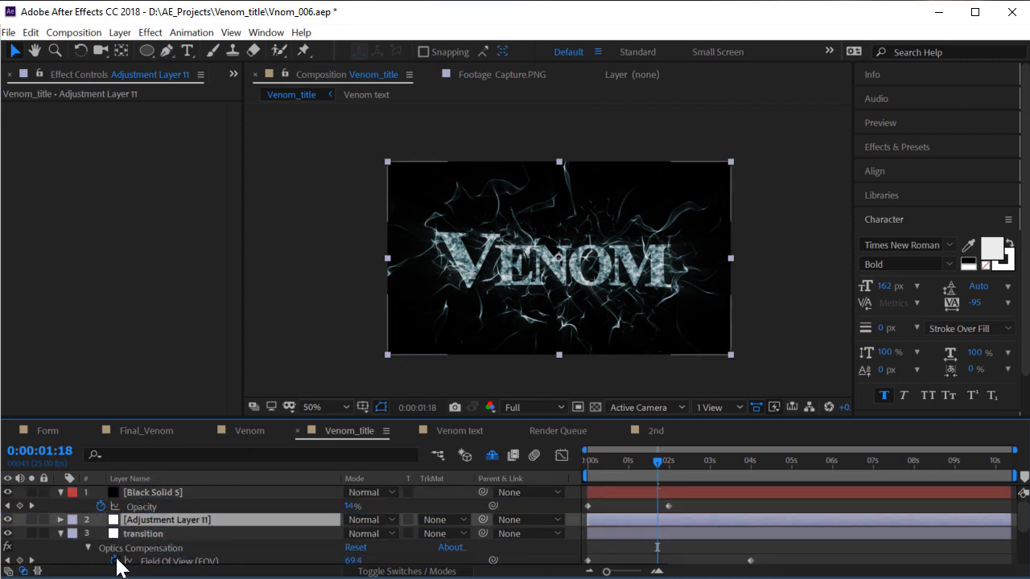
pyautogui.moveTo(152, 520); pyautogui.dragTo(169, 543)
# Collapse the transition layer's properties and rename Adjustment Layer 11 to 'Glow'
pyautogui.click(129, 532)
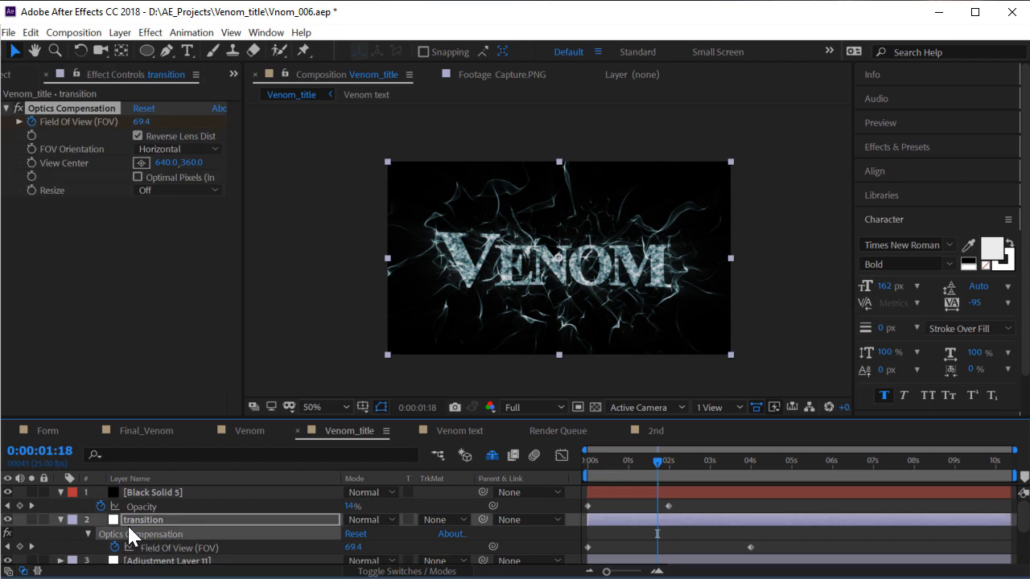
pyautogui.click(60, 520)
pyautogui.click(168, 536)
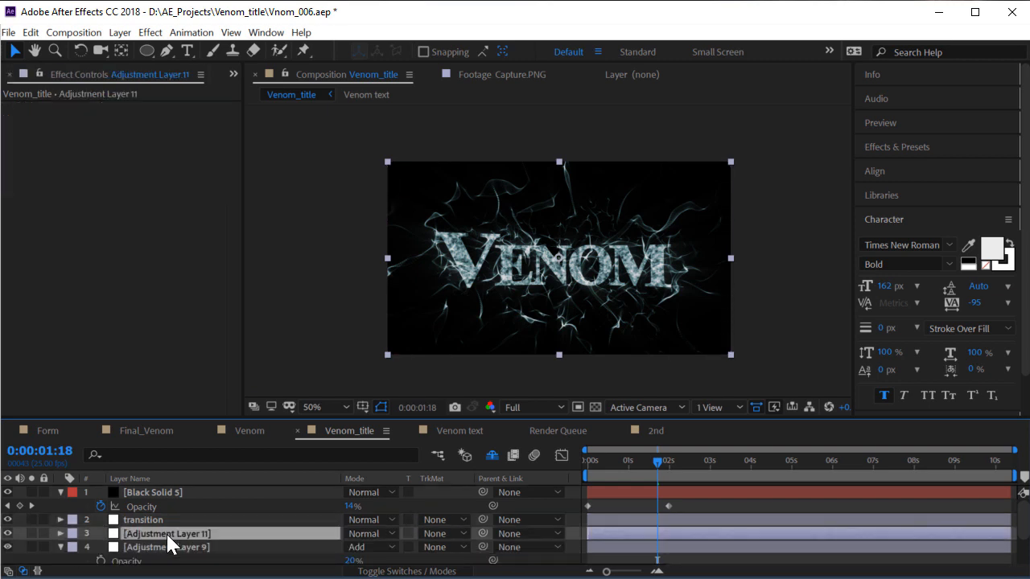
pyautogui.press('Return')
pyautogui.write('Glow')
pyautogui.press('Return')
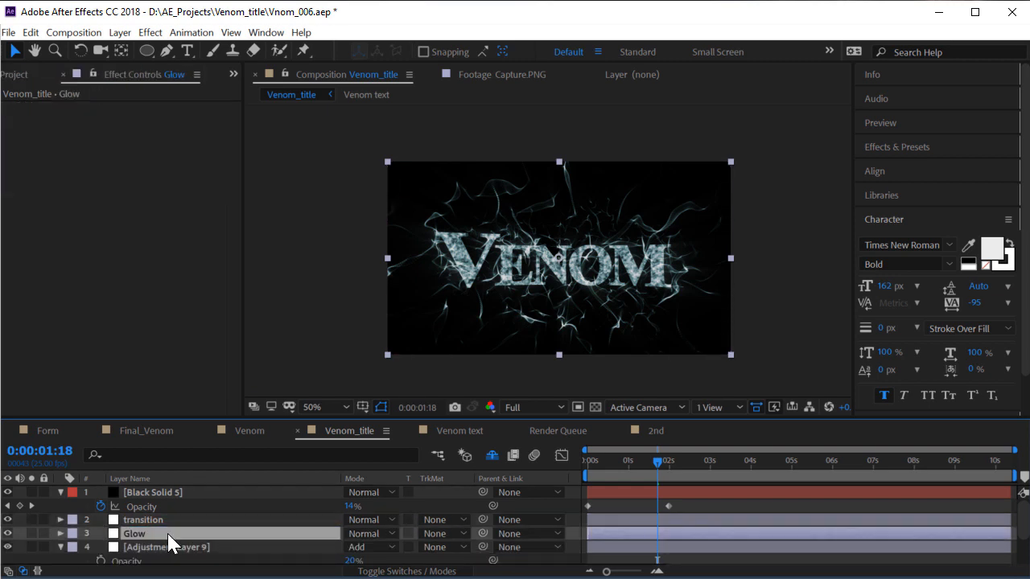
# Apply Glow with Radius 75 and Intensity 0.5, then maximize the Composition panel
pyautogui.click(151, 33)
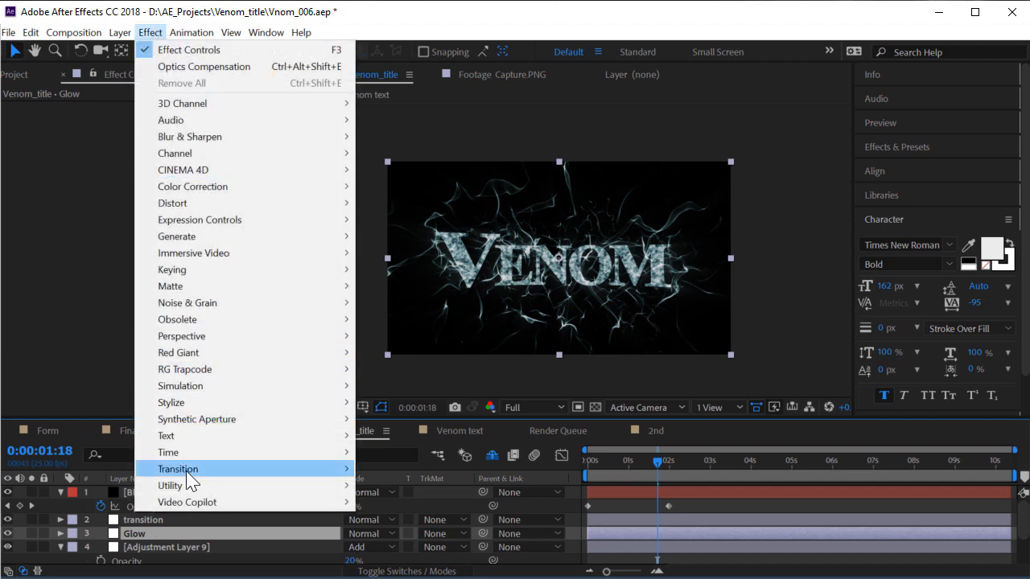
pyautogui.moveTo(211, 407)
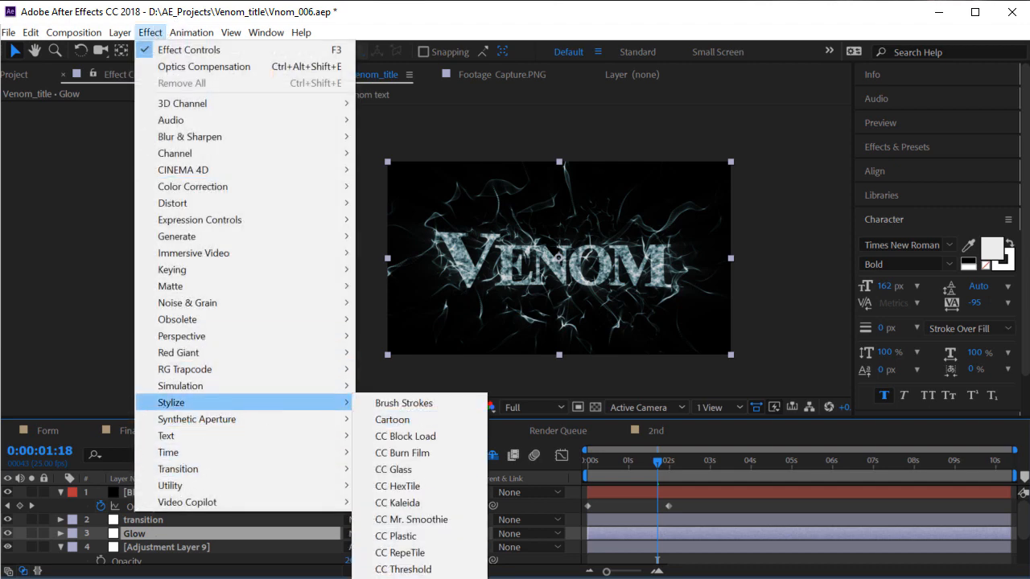
pyautogui.click(402, 578)
pyautogui.scroll(1, 551, 278)
pyautogui.moveTo(429, 231); pyautogui.dragTo(450, 239)
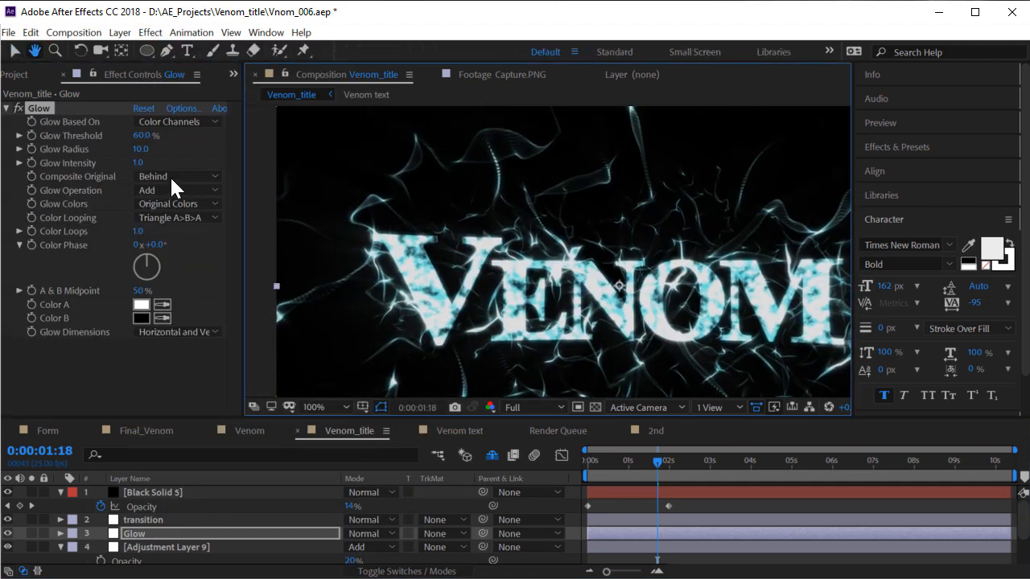
pyautogui.moveTo(139, 149); pyautogui.dragTo(183, 163)
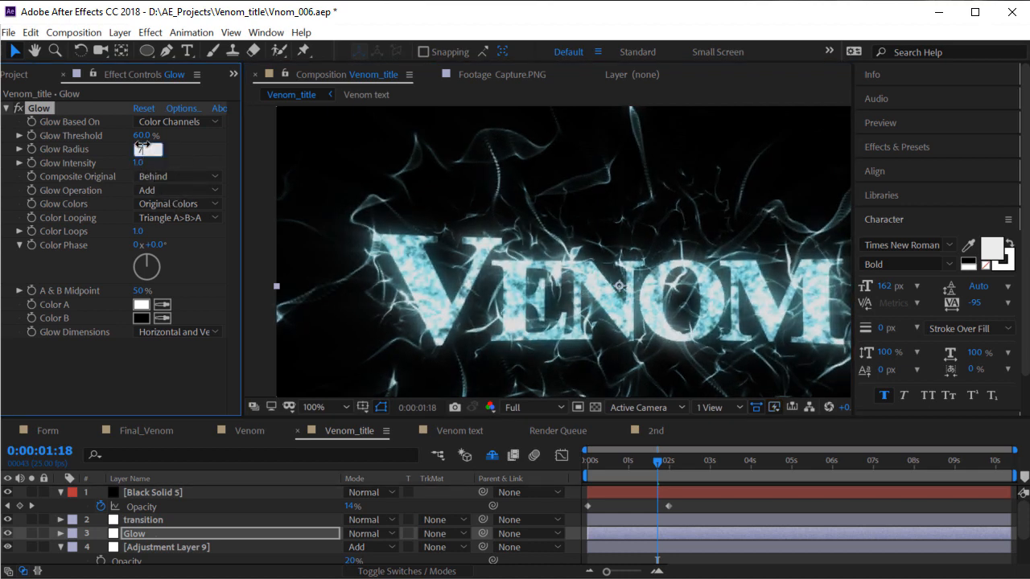
pyautogui.write('755')
pyautogui.press('Return')
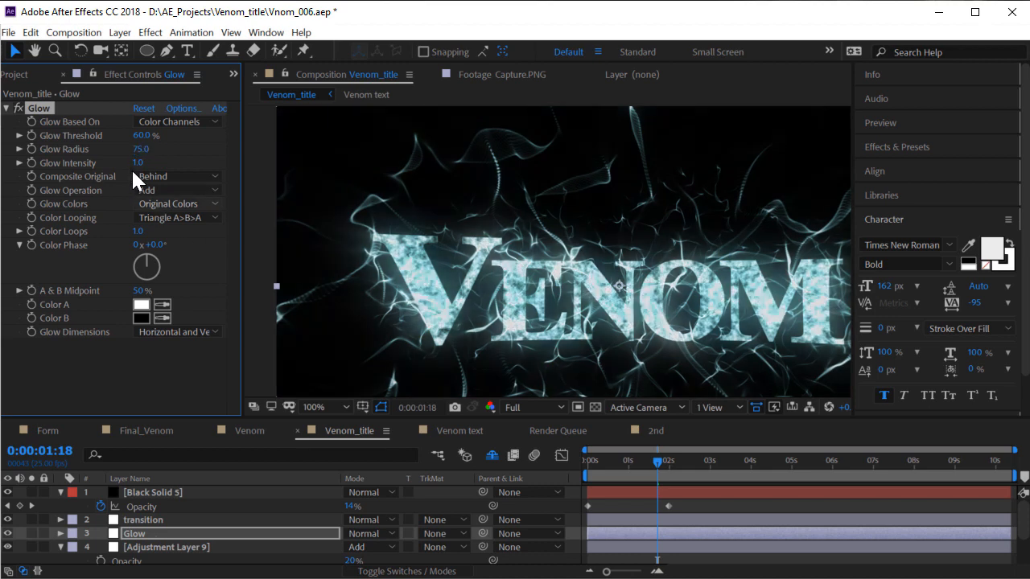
pyautogui.moveTo(129, 167); pyautogui.dragTo(104, 175)
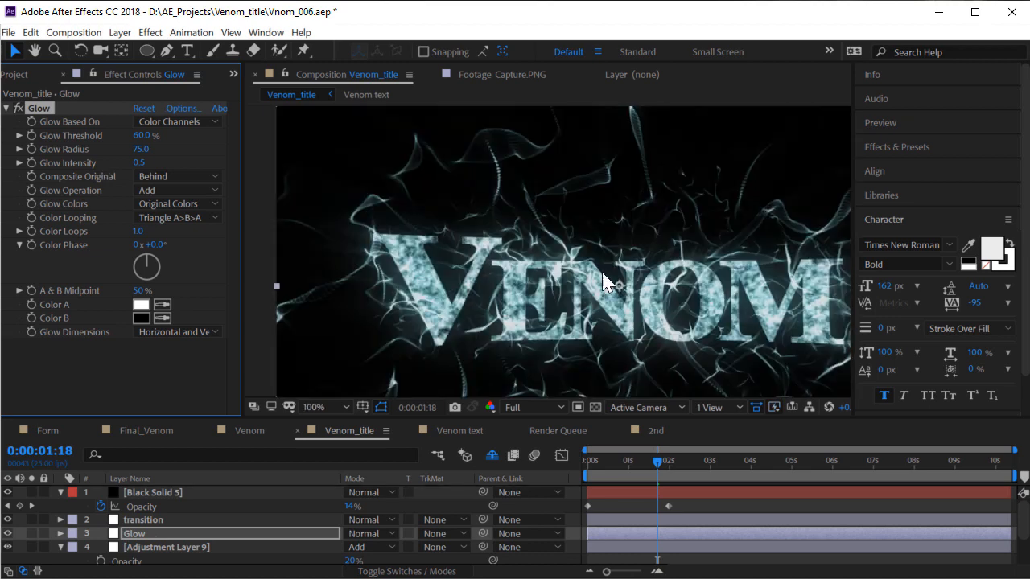
pyautogui.press('`')
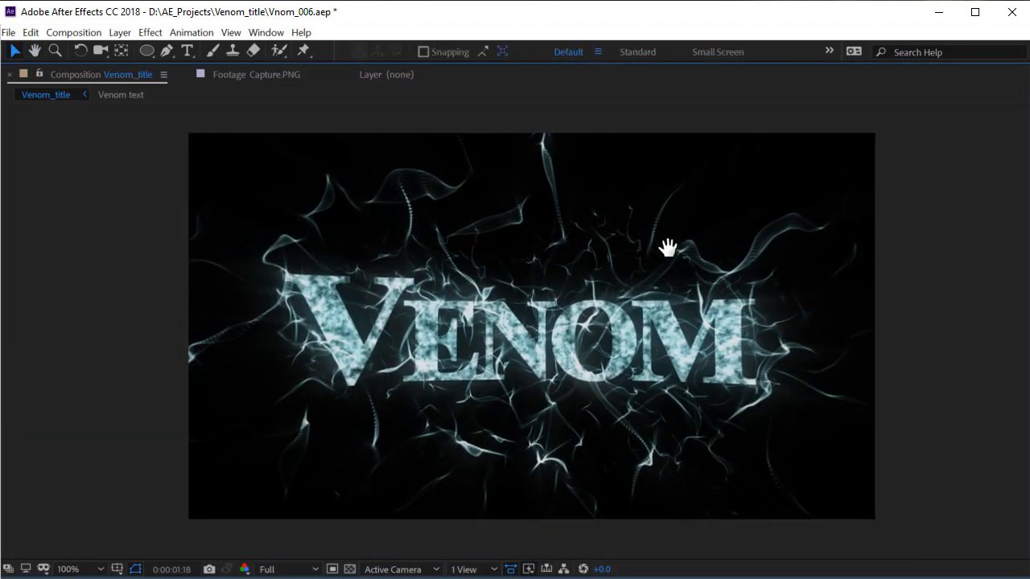
# Play the glowing VENOM preview, restore the panel layout, and scrub through the fade-in
pyautogui.press('space')
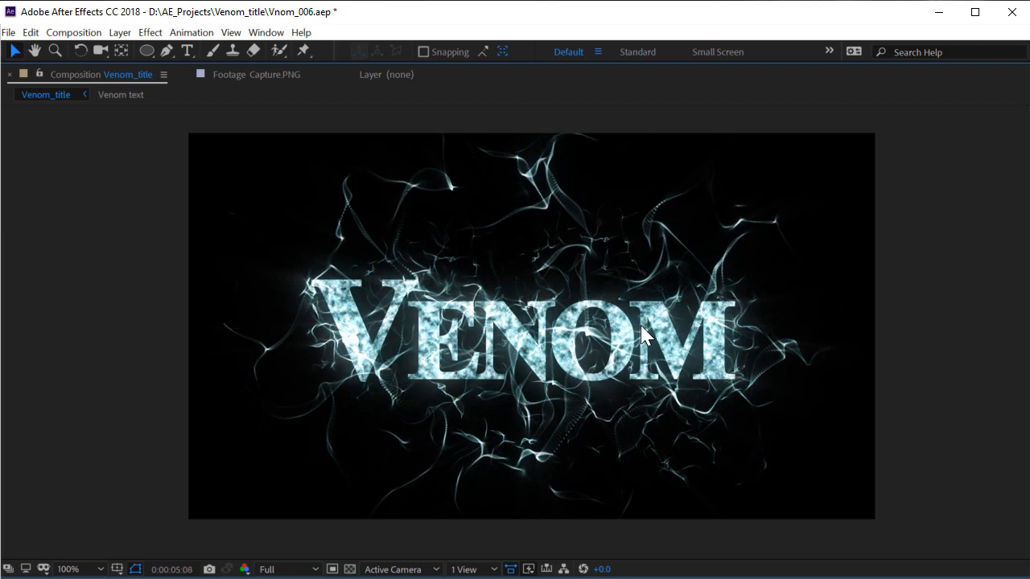
pyautogui.press('`')
pyautogui.moveTo(687, 469); pyautogui.dragTo(598, 464)
# Play Final_Venom, set Venom_title to 0:00:02:14, then switch to the browser's YouTube channel page
pyautogui.click(180, 435)
pyautogui.press('space')
pyautogui.click(168, 519)
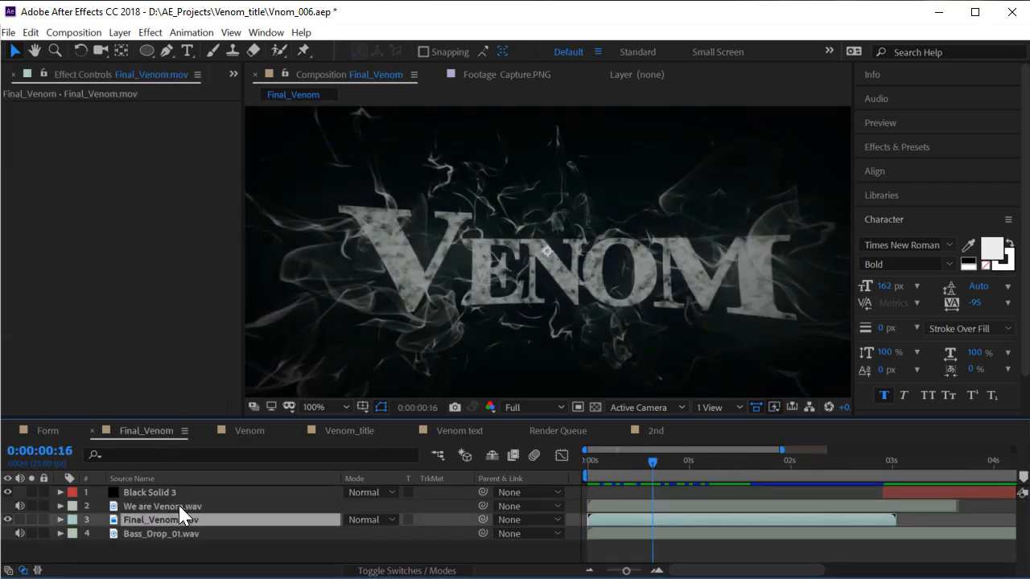
pyautogui.click(161, 506)
pyautogui.press('space')
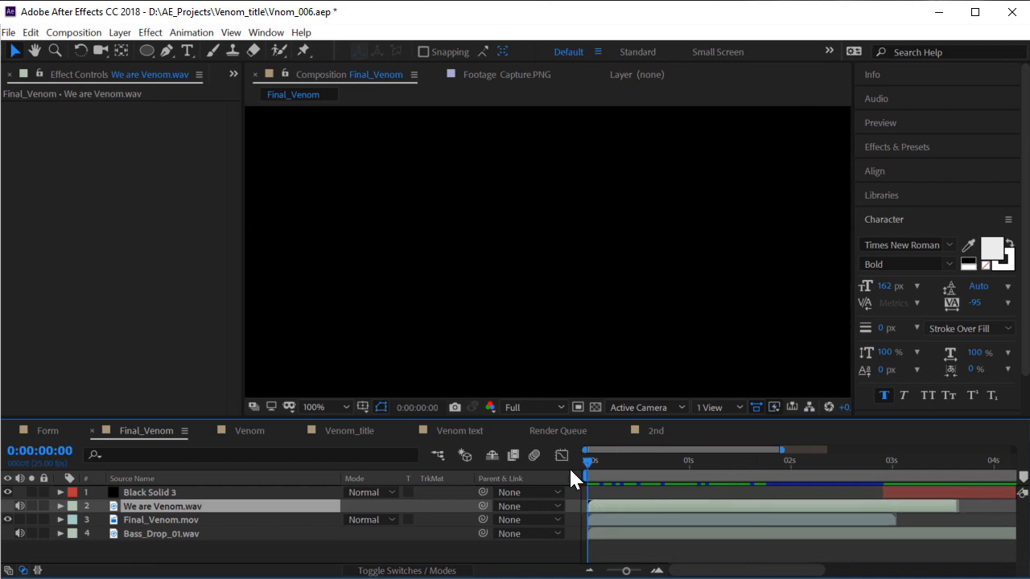
pyautogui.press('space')
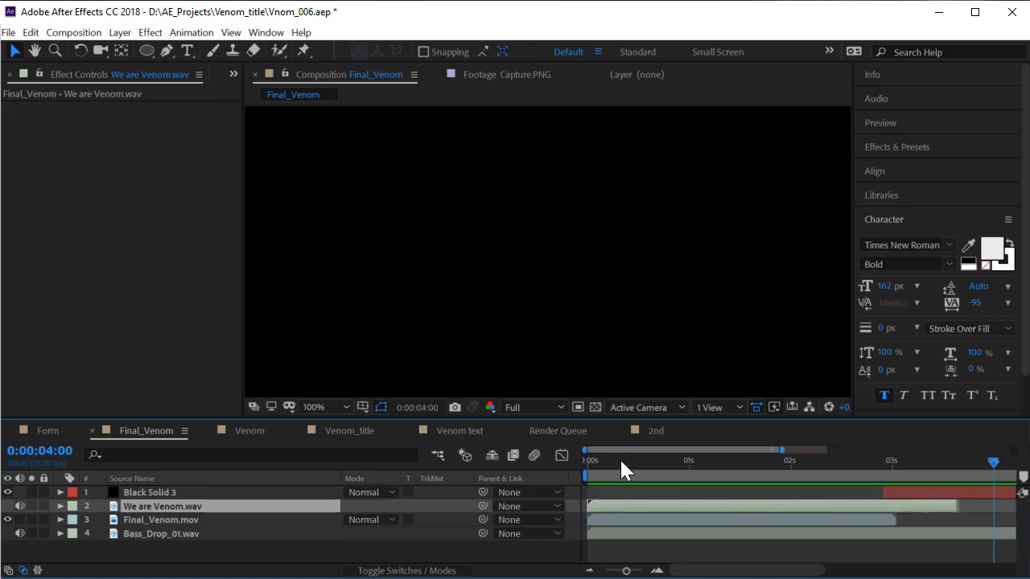
pyautogui.moveTo(620, 458); pyautogui.dragTo(699, 459)
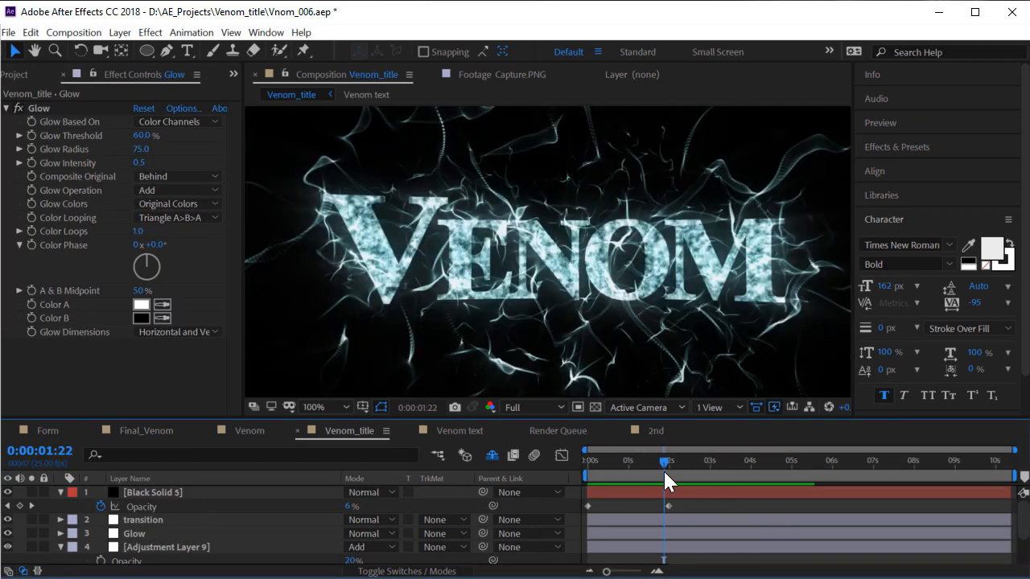
pyautogui.moveTo(663, 470); pyautogui.dragTo(691, 480)
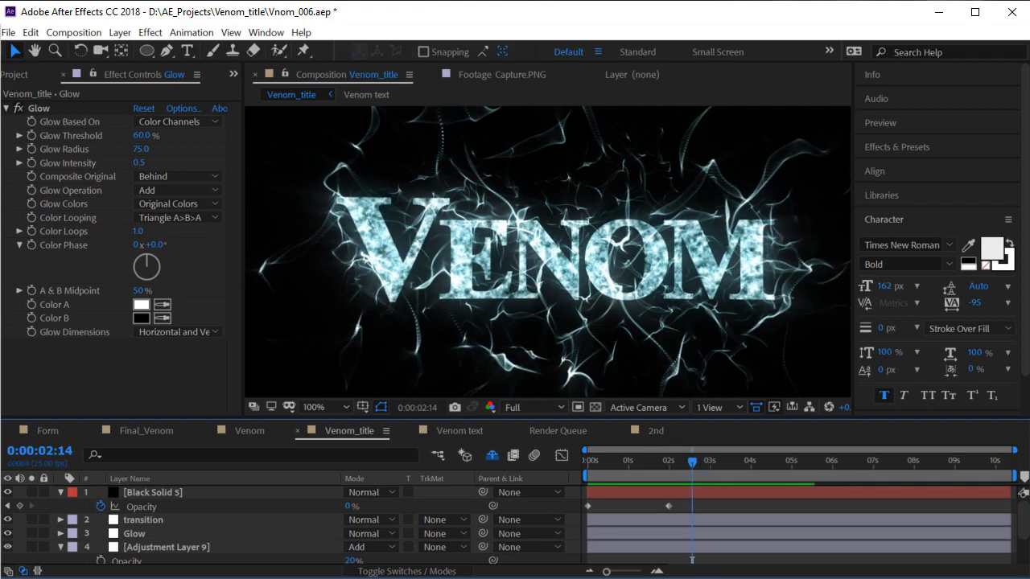
pyautogui.hotkey('alt', 'Tab')
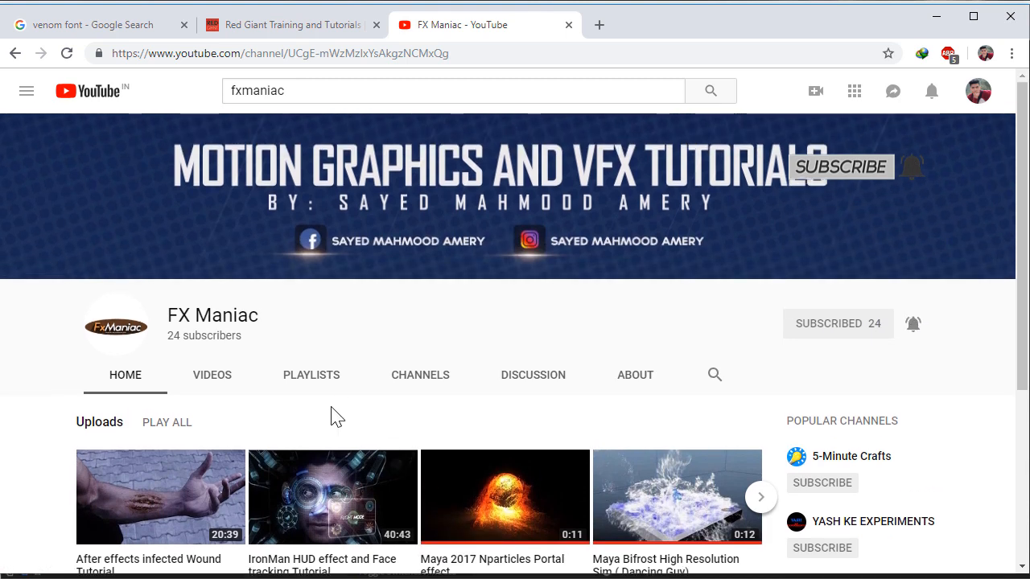
pyautogui.scroll(-2, 333, 413)
pyautogui.scroll(2, 368, 379)
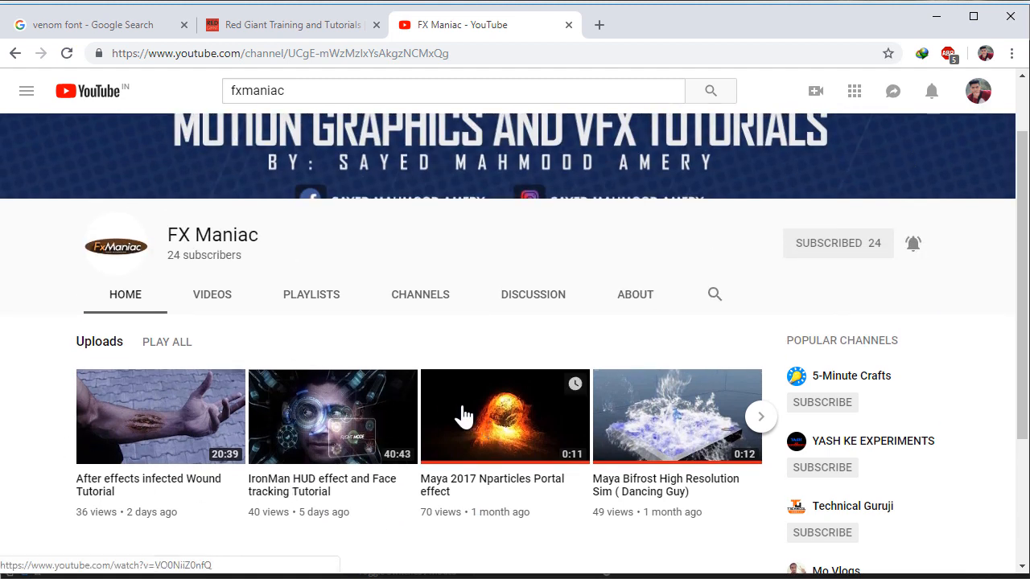
pyautogui.scroll(-1, 435, 422)
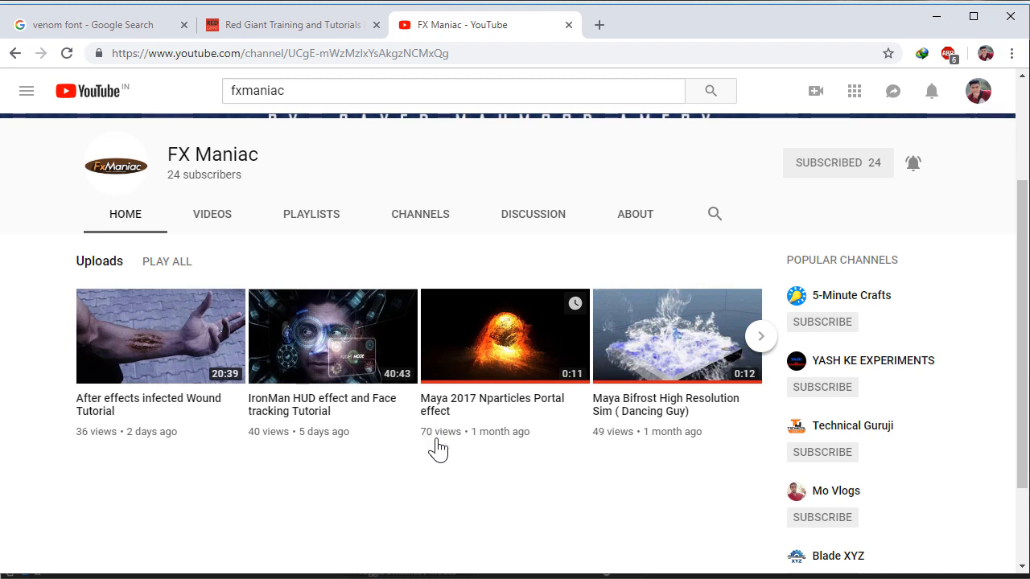
pyautogui.scroll(2, 430, 449)
pyautogui.scroll(-3, 592, 308)
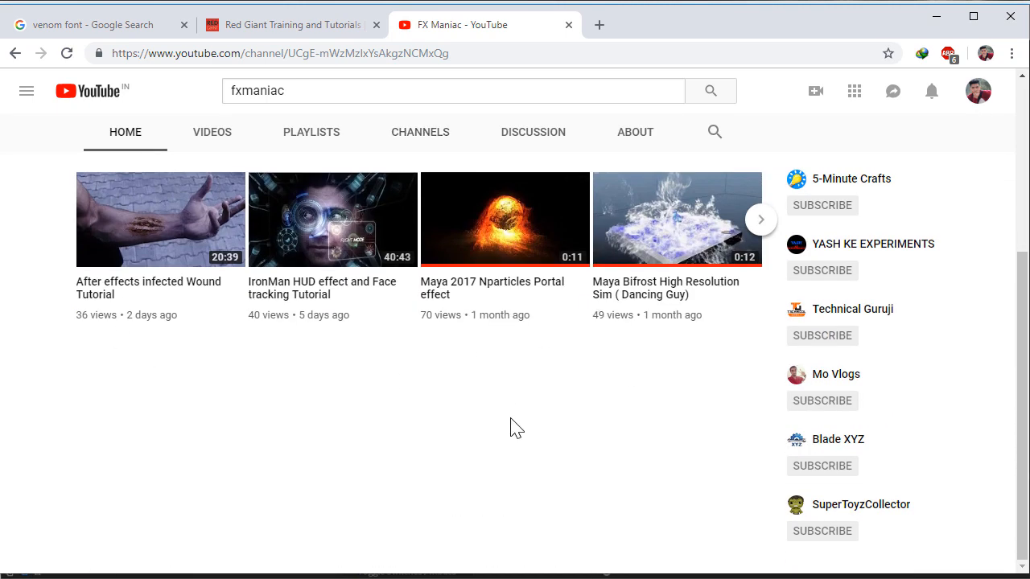
pyautogui.scroll(3, 510, 427)
pyautogui.scroll(-3, 476, 433)
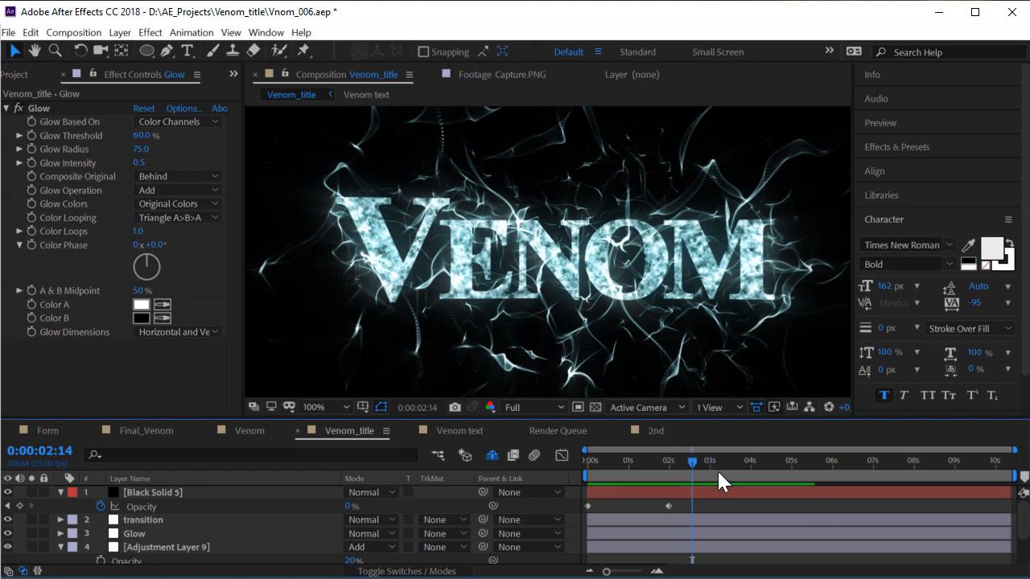
# Scrub the Venom_title timeline past 2:14 to review the glowing title
pyautogui.moveTo(717, 469); pyautogui.dragTo(697, 495)
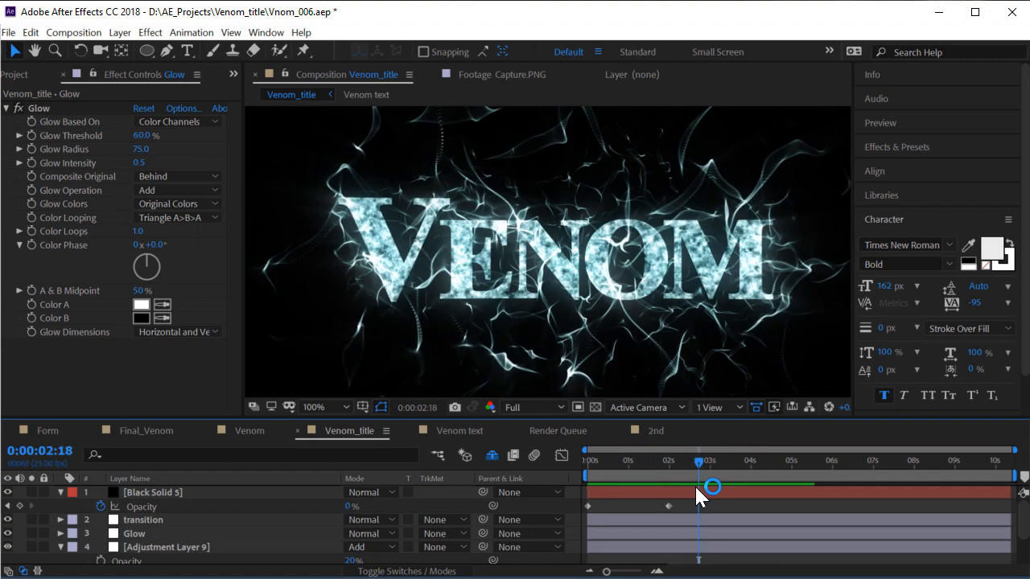